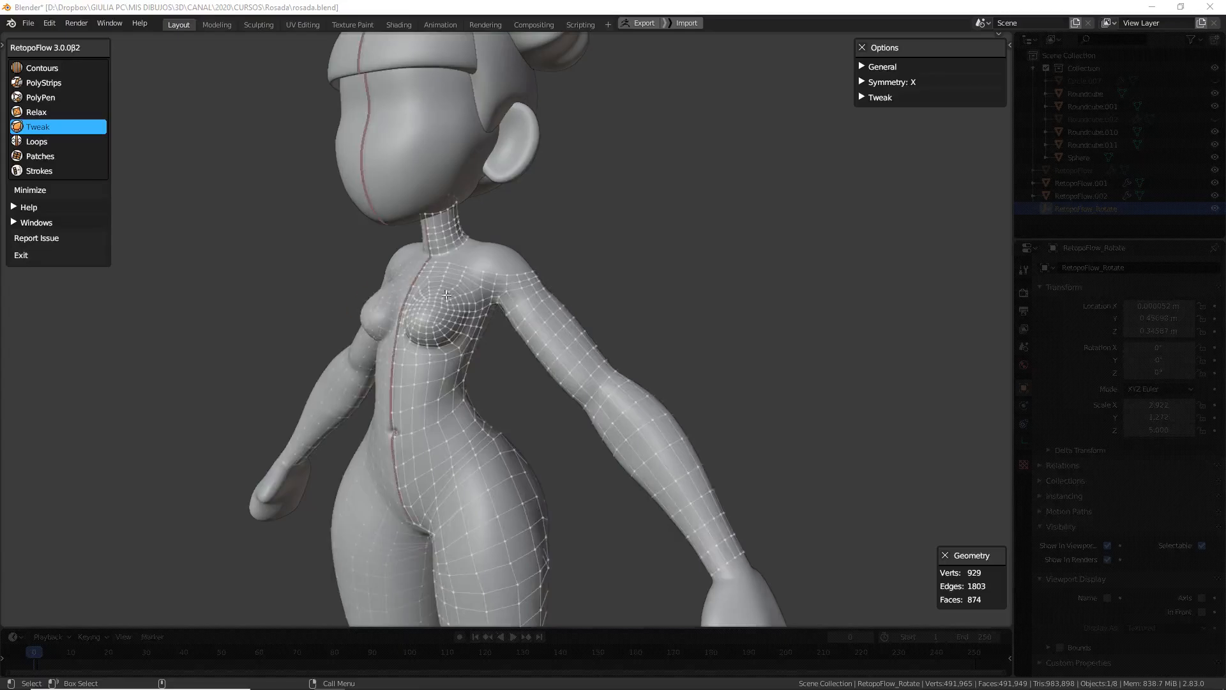
Adjust the retopology vertices around the upper chest, front armpit and shoulder with the Tweak brush
mouse_move(670, 277)
middle_down()
mouse_move(671, 301)
mouse_move(627, 331)
mouse_move(624, 295)
mouse_move(608, 289)
middle_up()
scroll(624, 329, up, 6)
scroll(643, 315, down, 6)
scroll(608, 289, up, 3)
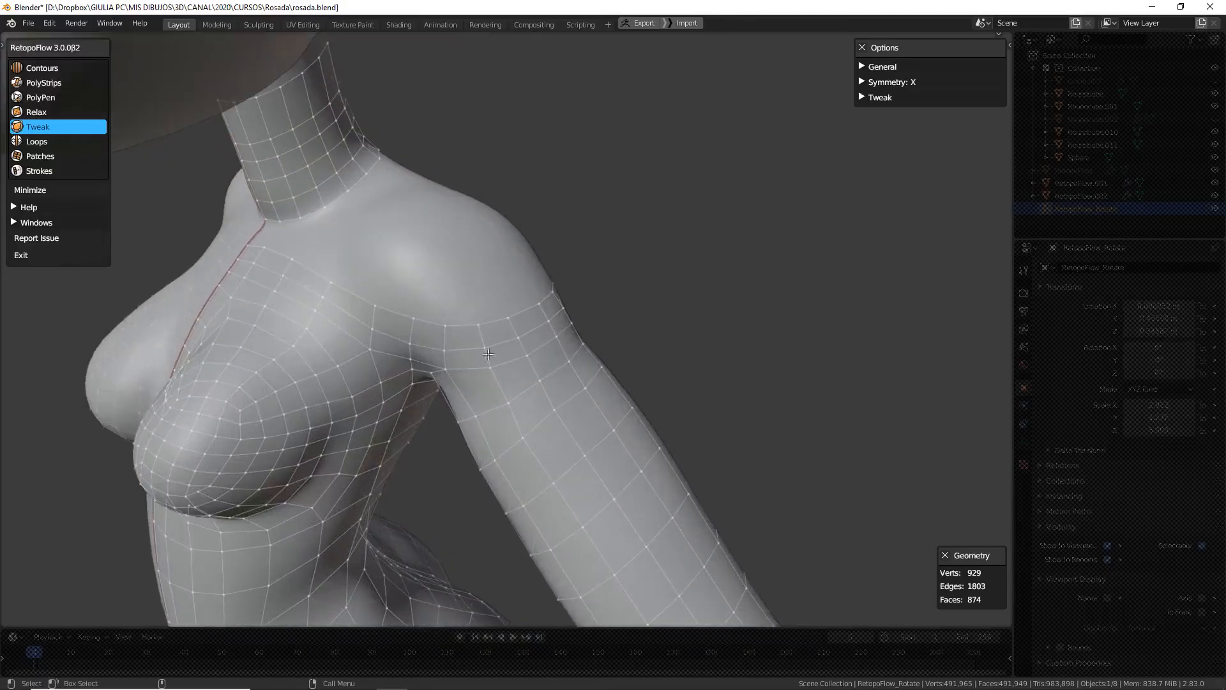
middle_drag(697, 312, 670, 325)
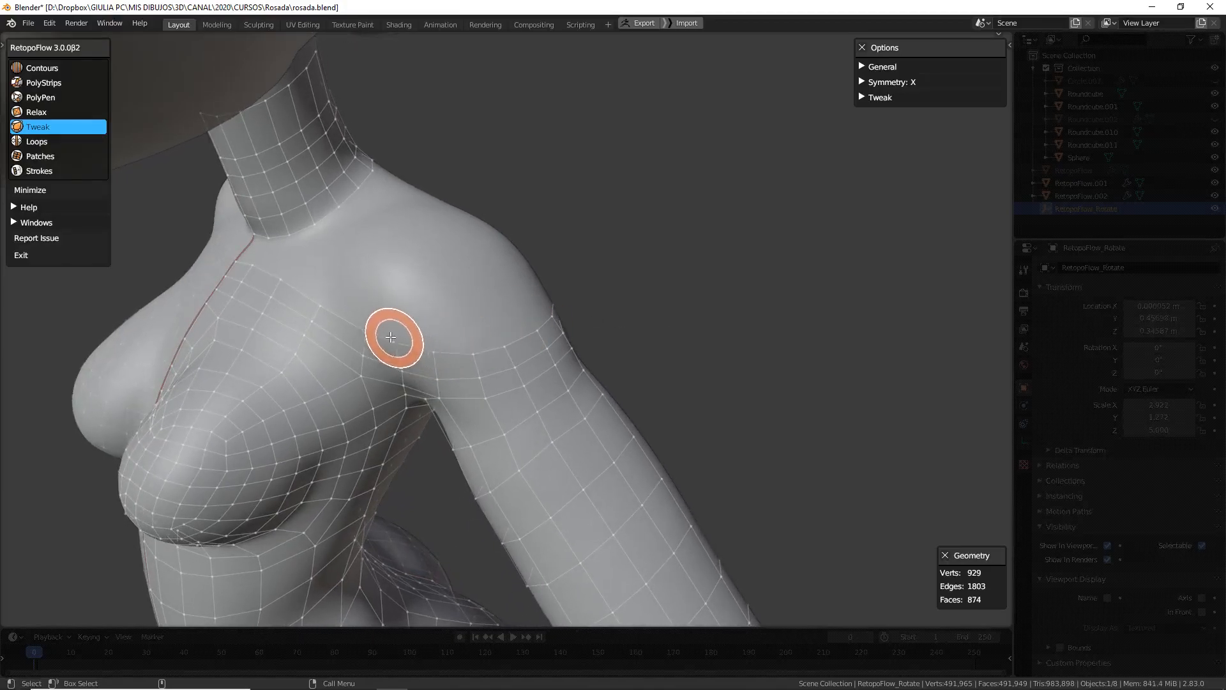
mouse_move(615, 282)
middle_down()
mouse_move(648, 266)
mouse_move(624, 300)
middle_up()
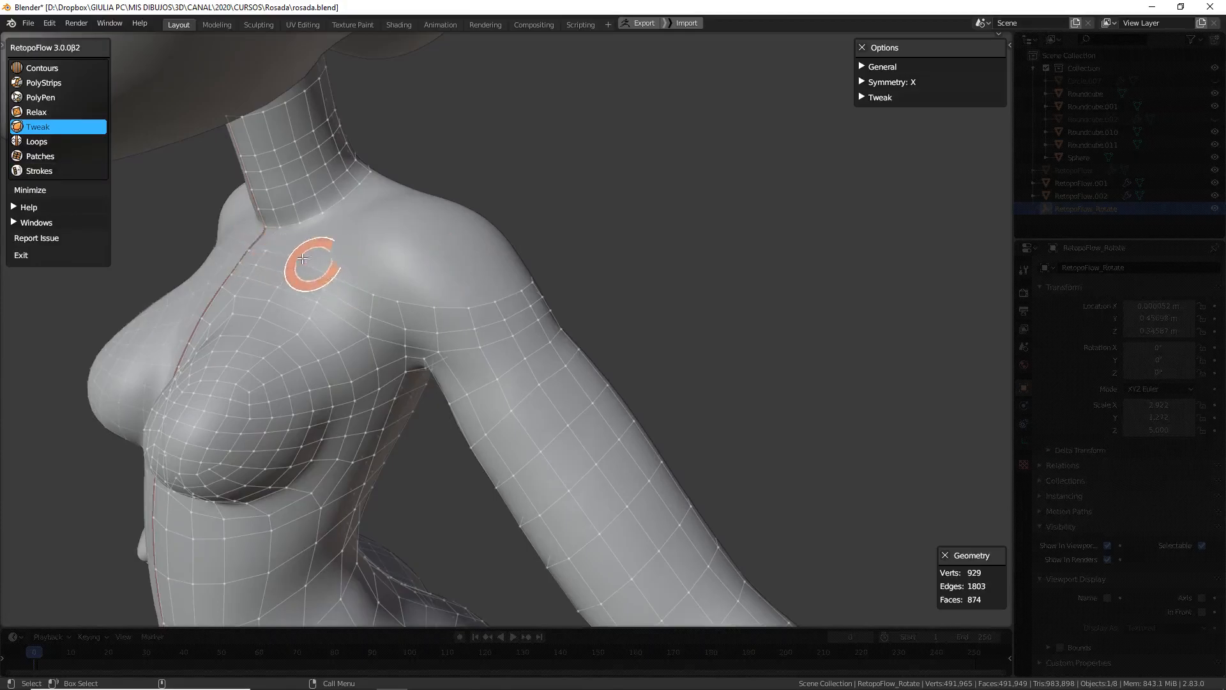
middle_drag(528, 179, 532, 182)
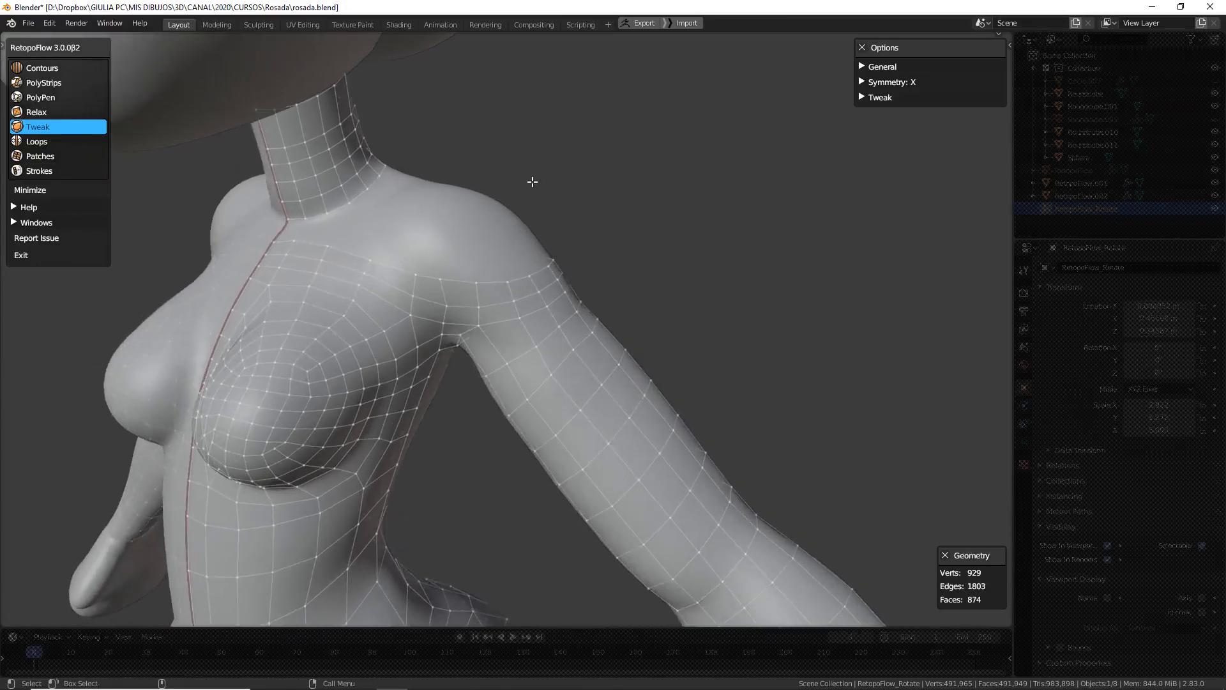
Try to extend the open shoulder border with the Strokes tool by drawing a stroke around the shoulder from chest to back
key(8)
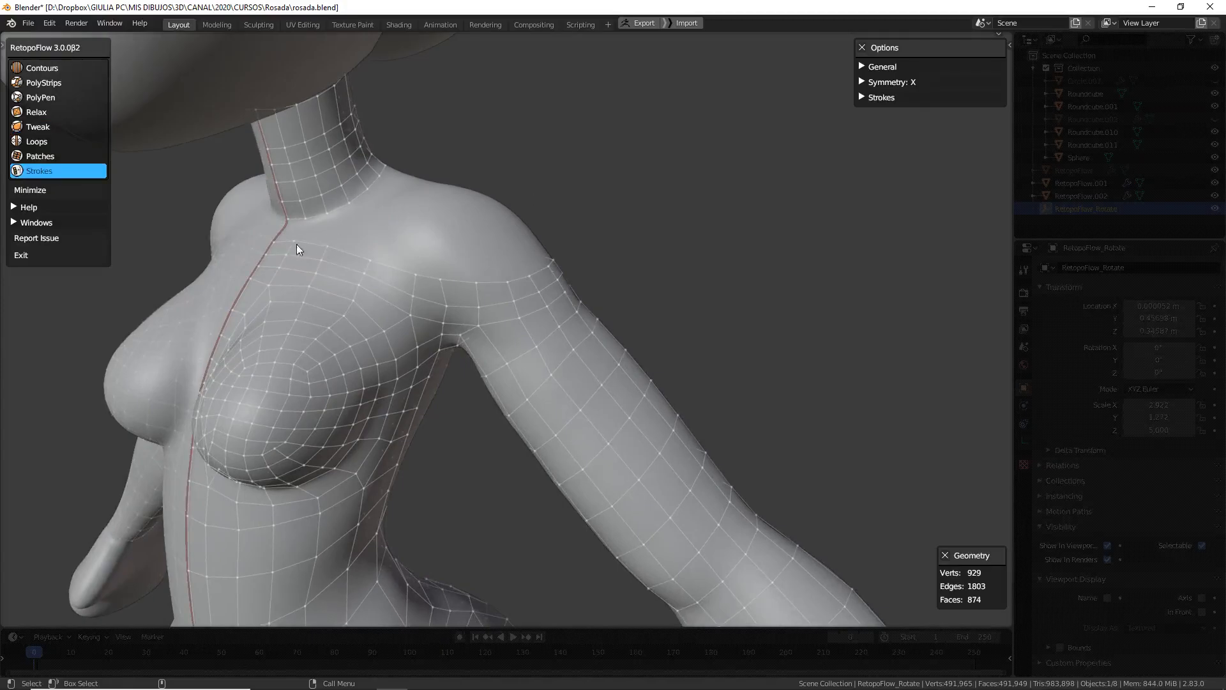
middle_drag(566, 222, 600, 249)
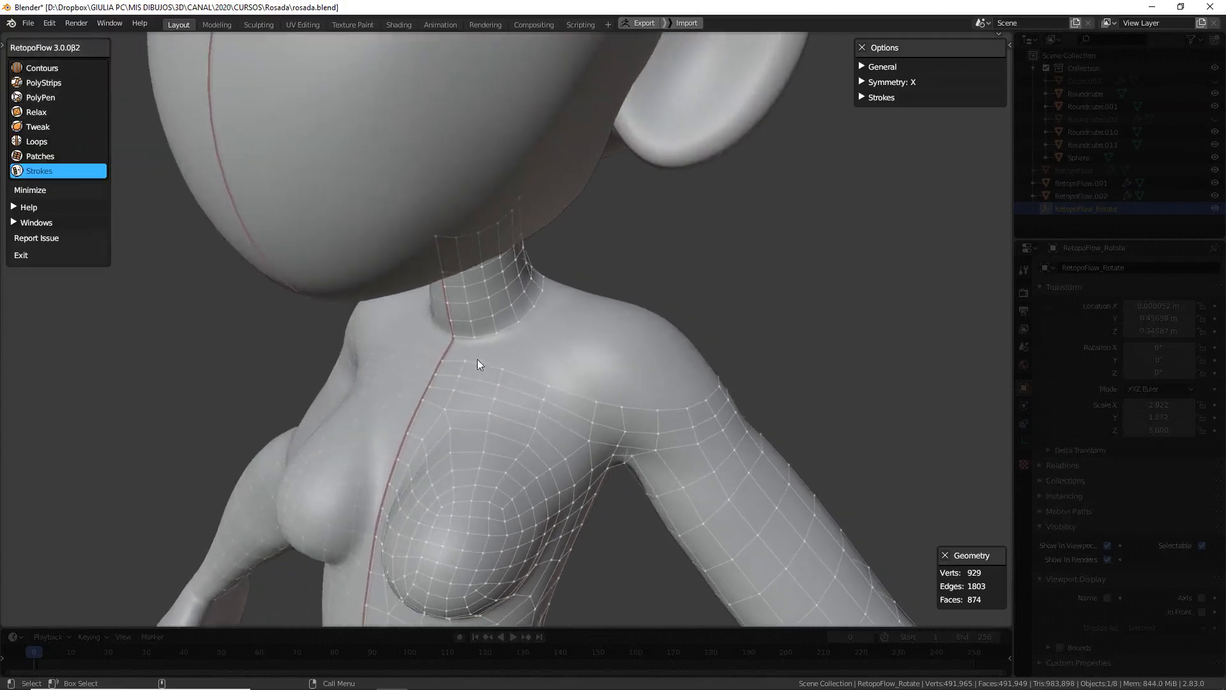
mouse_move(489, 366)
mouse_down()
mouse_move(500, 356)
mouse_move(748, 348)
mouse_up()
mouse_move(749, 347)
middle_down()
mouse_move(698, 328)
mouse_move(632, 341)
mouse_move(698, 362)
mouse_move(722, 345)
mouse_move(557, 273)
middle_up()
mouse_move(517, 318)
mouse_down()
mouse_move(585, 375)
mouse_move(661, 394)
mouse_up()
mouse_move(790, 394)
middle_down()
mouse_move(717, 391)
mouse_move(757, 391)
mouse_move(697, 424)
mouse_move(700, 377)
middle_up()
mouse_move(701, 330)
mouse_down()
mouse_move(649, 378)
mouse_move(549, 425)
mouse_move(553, 296)
mouse_up()
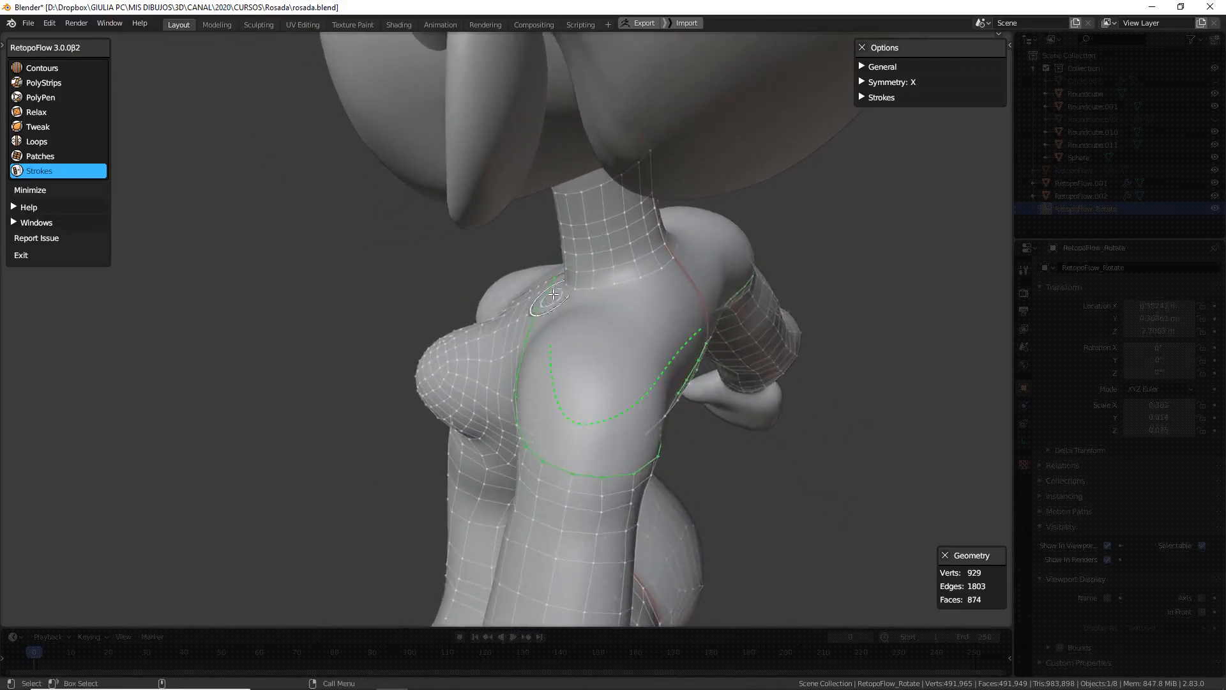
drag(645, 391, 658, 391)
mouse_move(719, 393)
middle_down()
mouse_move(819, 413)
mouse_move(777, 359)
mouse_move(664, 380)
mouse_move(700, 351)
mouse_move(664, 353)
mouse_move(664, 367)
middle_up()
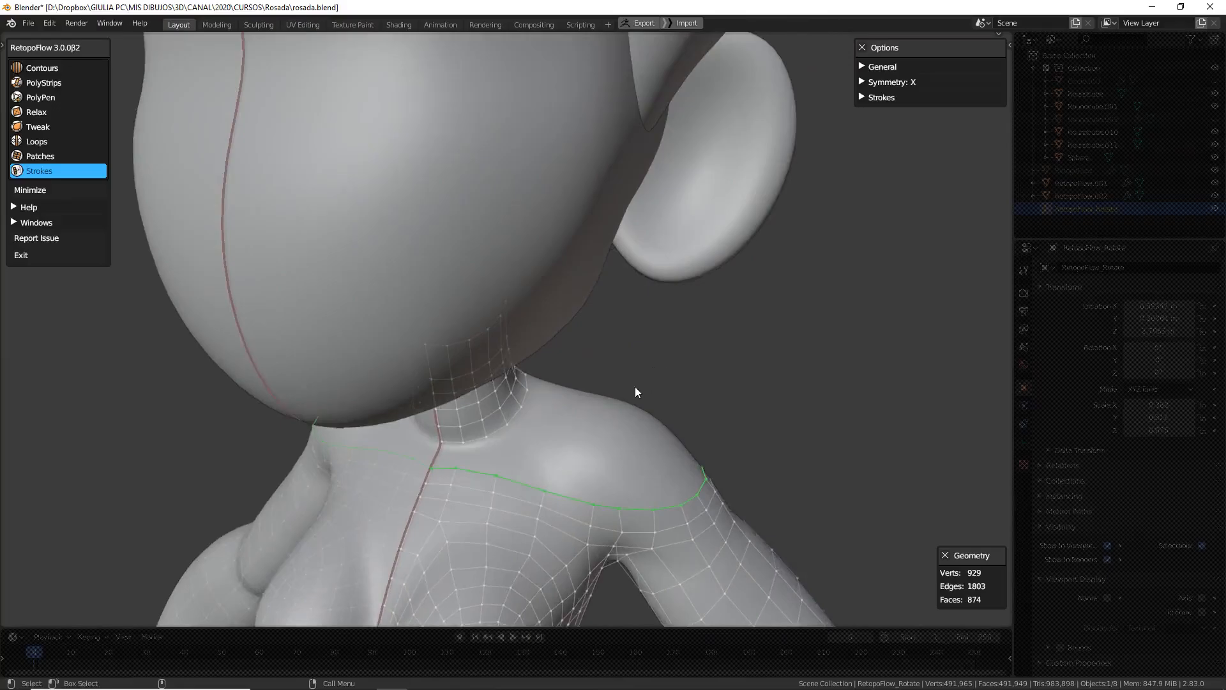
Try again to extrude the whole border loop around the shoulder, then revert the tangled strip
mouse_move(599, 424)
middle_down()
mouse_move(626, 411)
mouse_move(649, 421)
middle_up()
key(g)
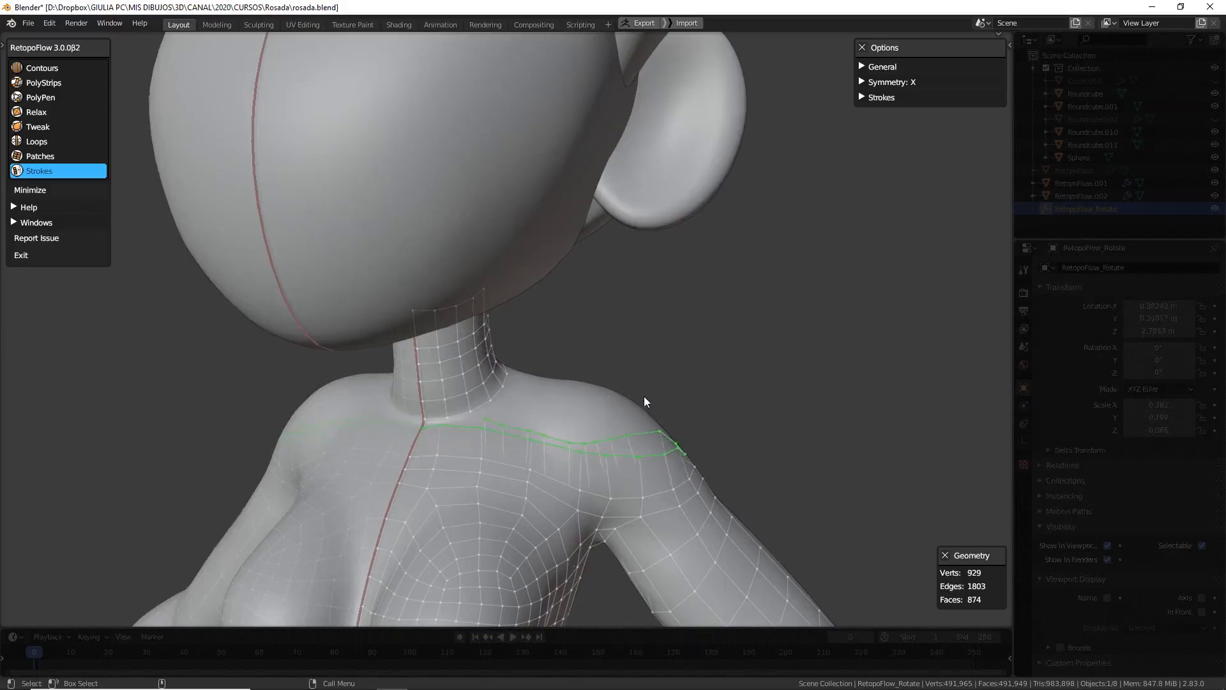
mouse_move(643, 401)
middle_down()
mouse_move(755, 345)
mouse_move(626, 402)
mouse_move(682, 404)
middle_up()
key(g)
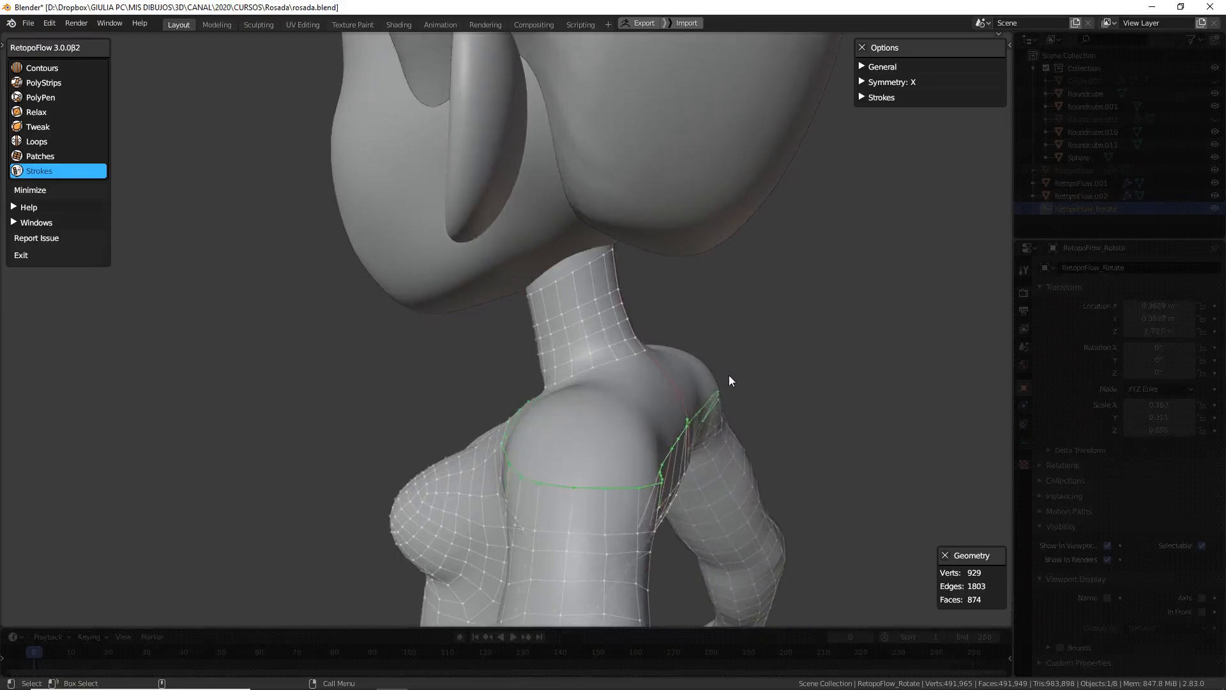
middle_drag(725, 376, 879, 418)
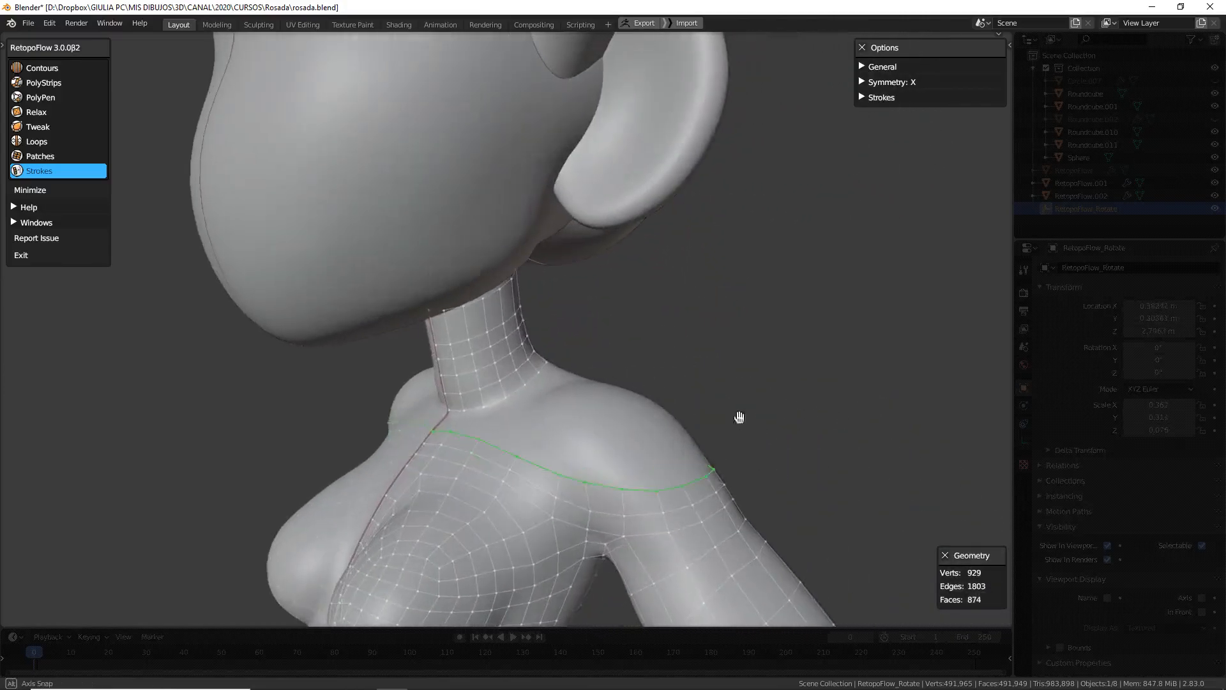
middle_drag(738, 416, 474, 443)
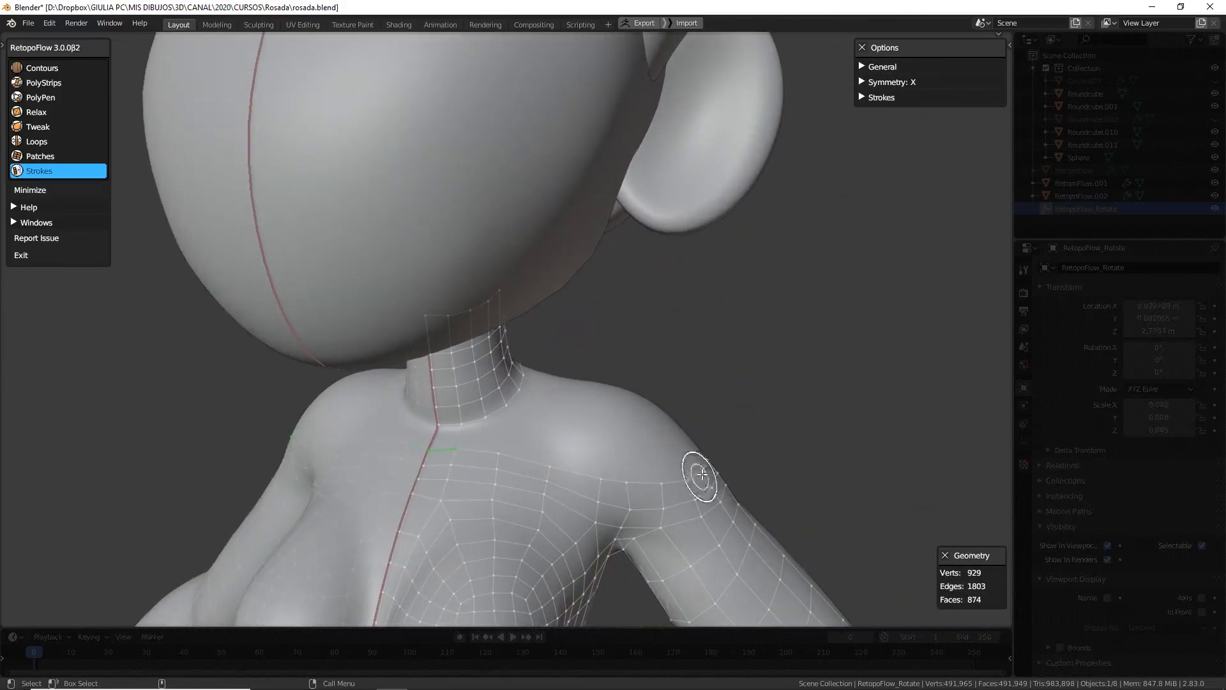
Try to extend only the front border edges between the chest center line and the upper arm, then revert the misplaced strip
middle_drag(760, 427, 714, 521)
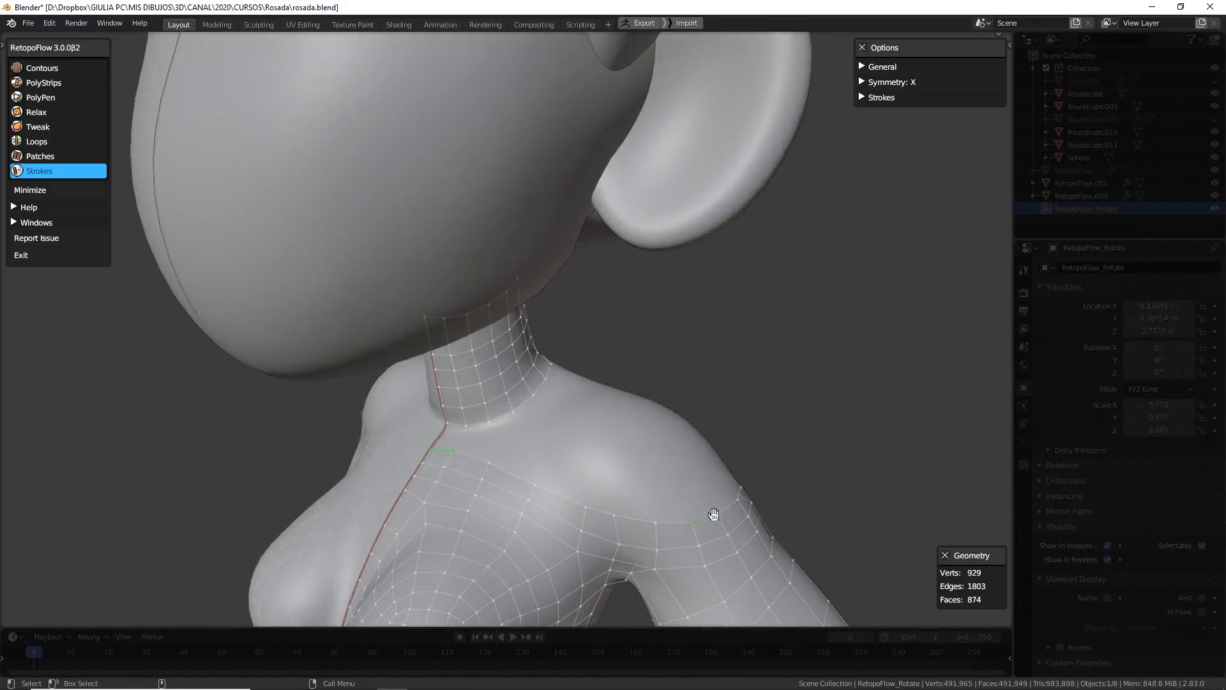
middle_drag(796, 408, 445, 452)
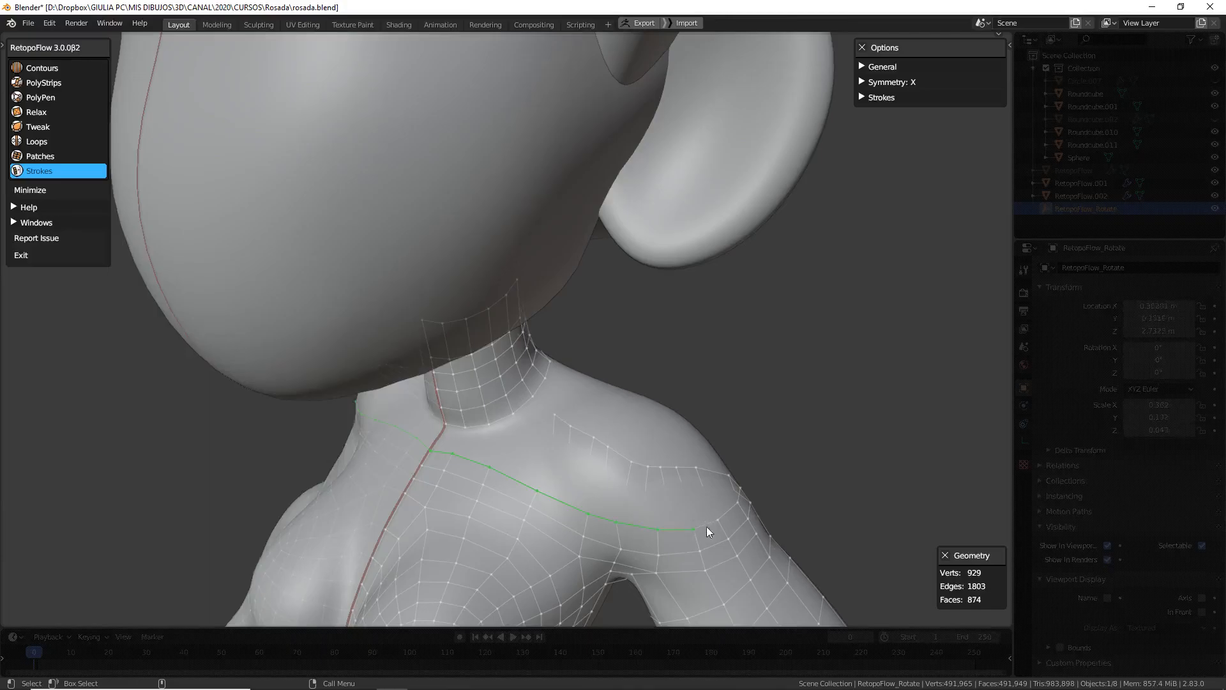
middle_drag(840, 433, 780, 433)
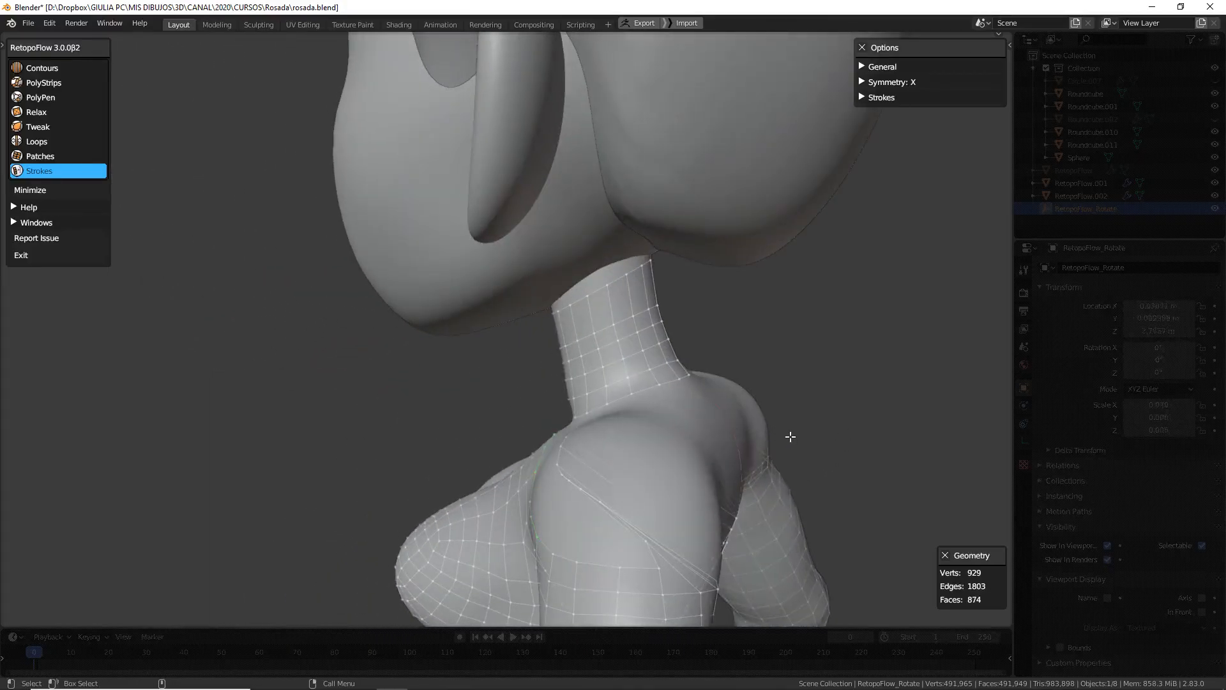
middle_drag(790, 436, 841, 411)
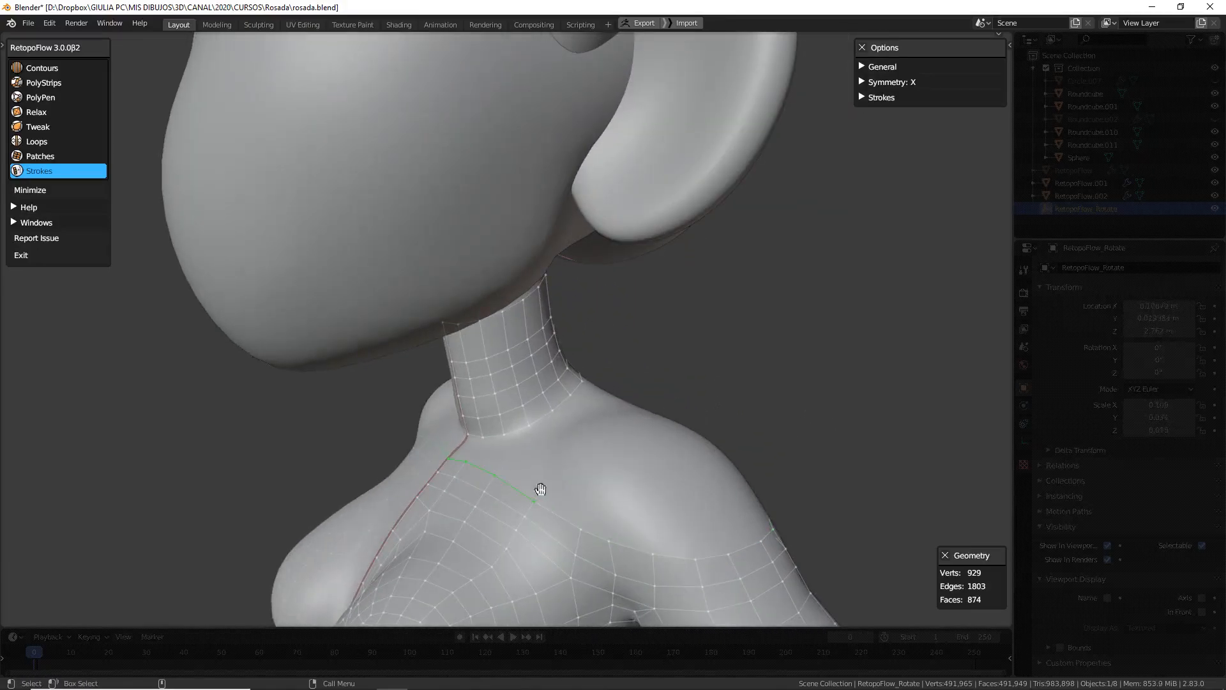
Extend the upper chest border edges from the center line toward the armpit by one row with a stroke, undoing the extra row
middle_drag(663, 456, 769, 410)
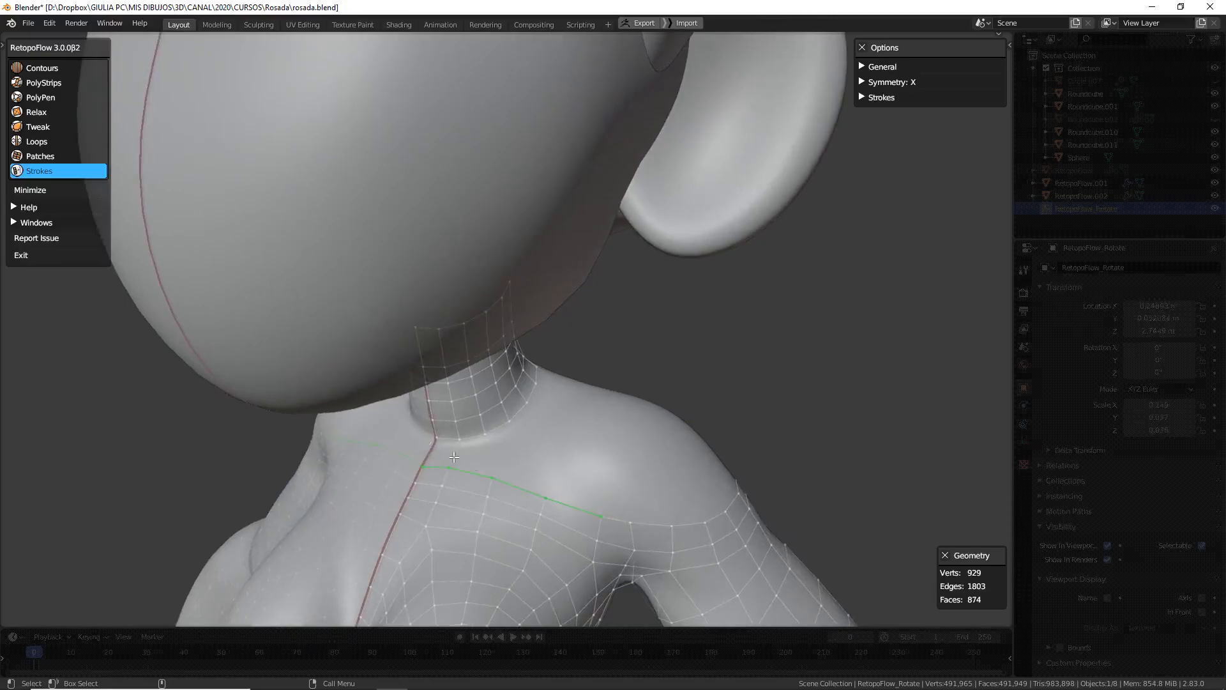
drag(545, 467, 618, 487)
mouse_move(641, 484)
middle_down()
mouse_move(766, 413)
mouse_move(640, 416)
middle_up()
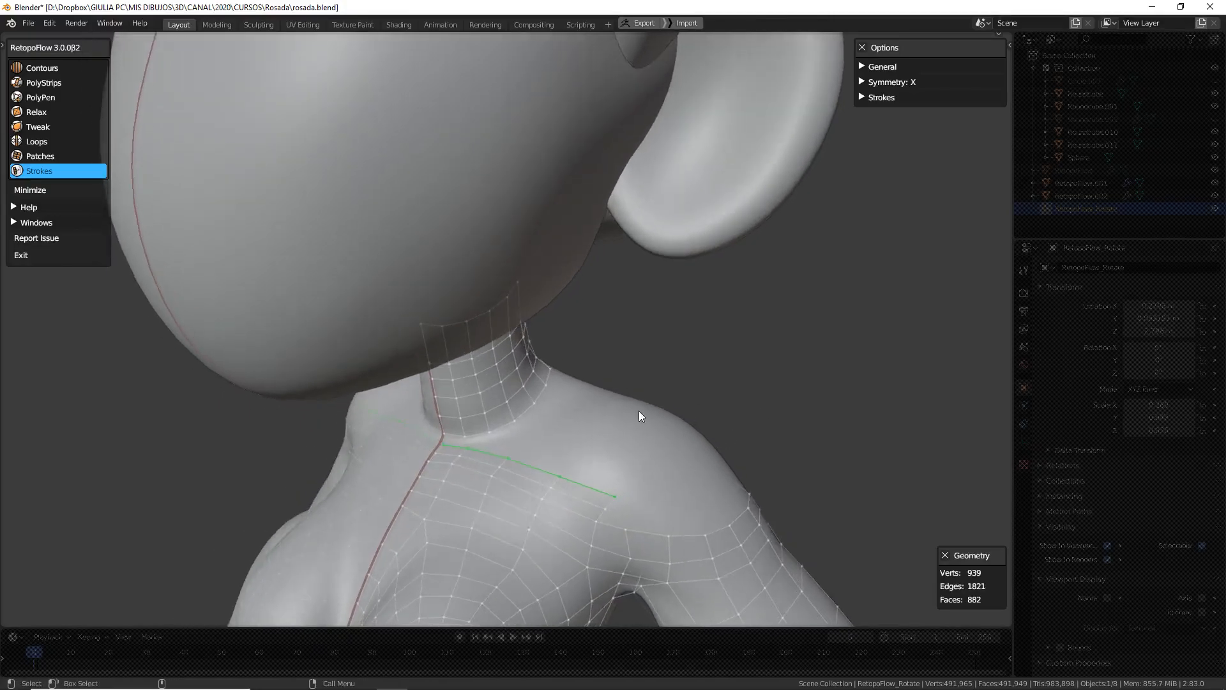
key(ctrl+z)
Try to extend the border over the outer shoulder with strokes, undoing the result and dismissing the exception report
mouse_move(728, 383)
middle_down()
mouse_move(679, 373)
mouse_move(461, 424)
mouse_move(602, 367)
middle_up()
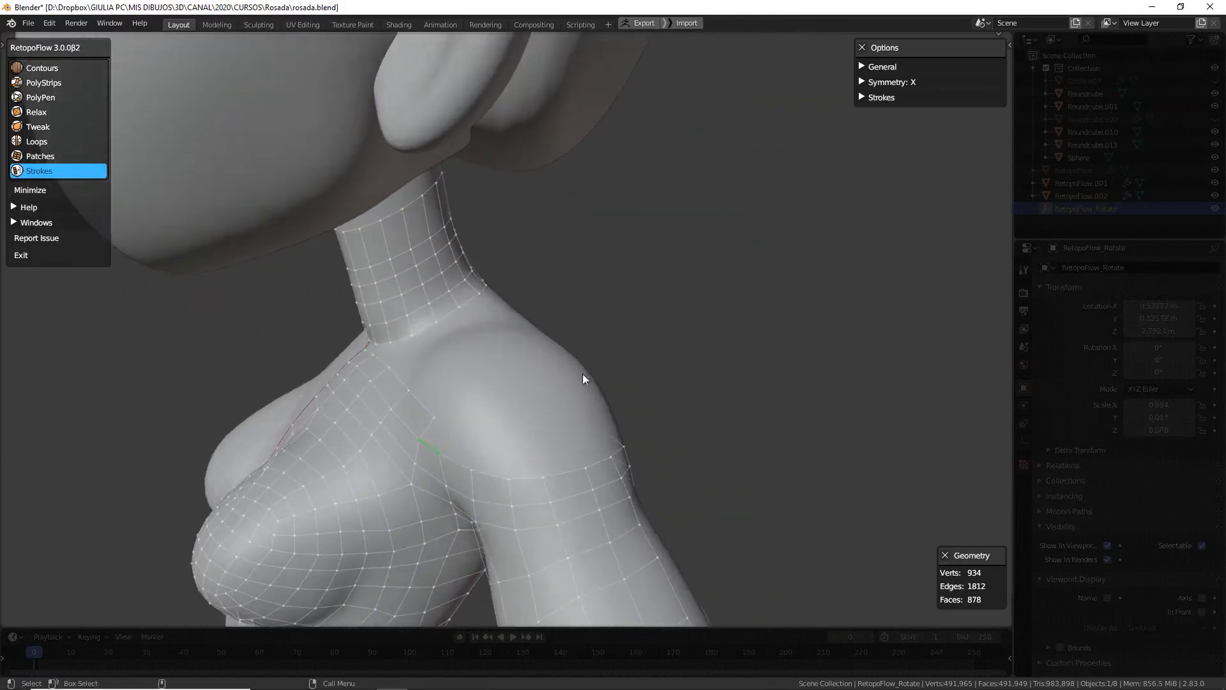
middle_drag(685, 437, 441, 428)
mouse_move(445, 434)
mouse_down()
mouse_move(515, 446)
mouse_move(616, 427)
mouse_up()
mouse_move(741, 414)
middle_down()
mouse_move(734, 380)
mouse_move(671, 377)
mouse_move(714, 373)
middle_up()
key(ctrl+z)
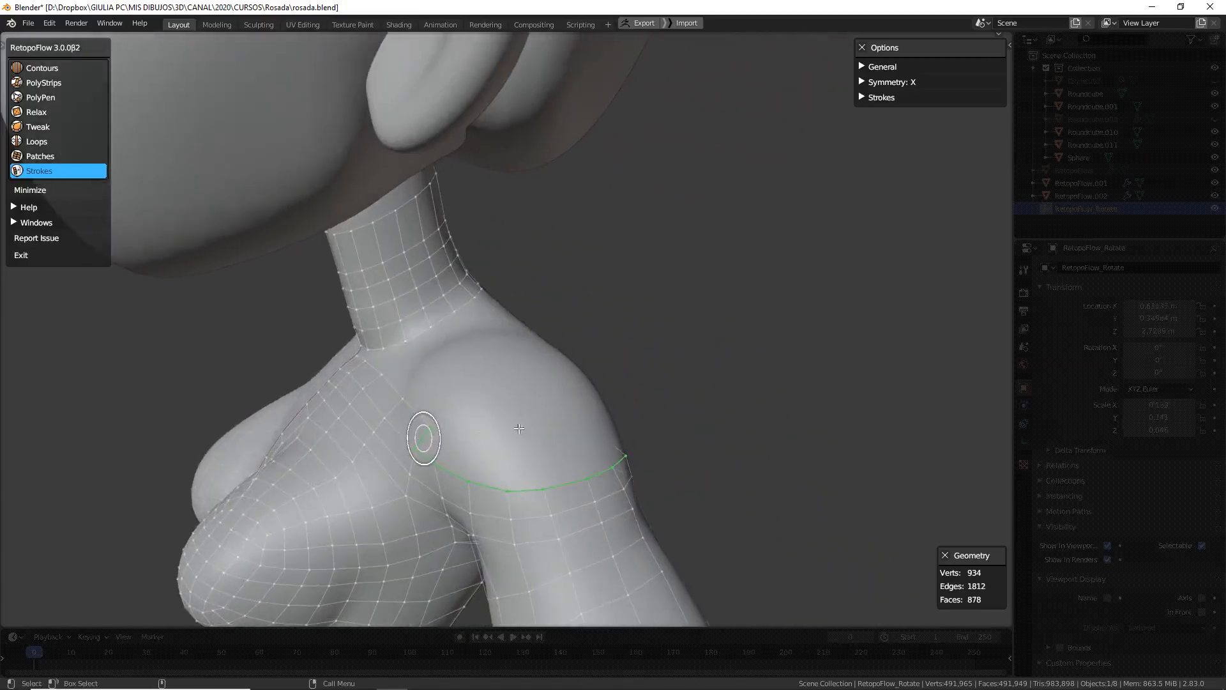
ctrl+drag(422, 438, 502, 423)
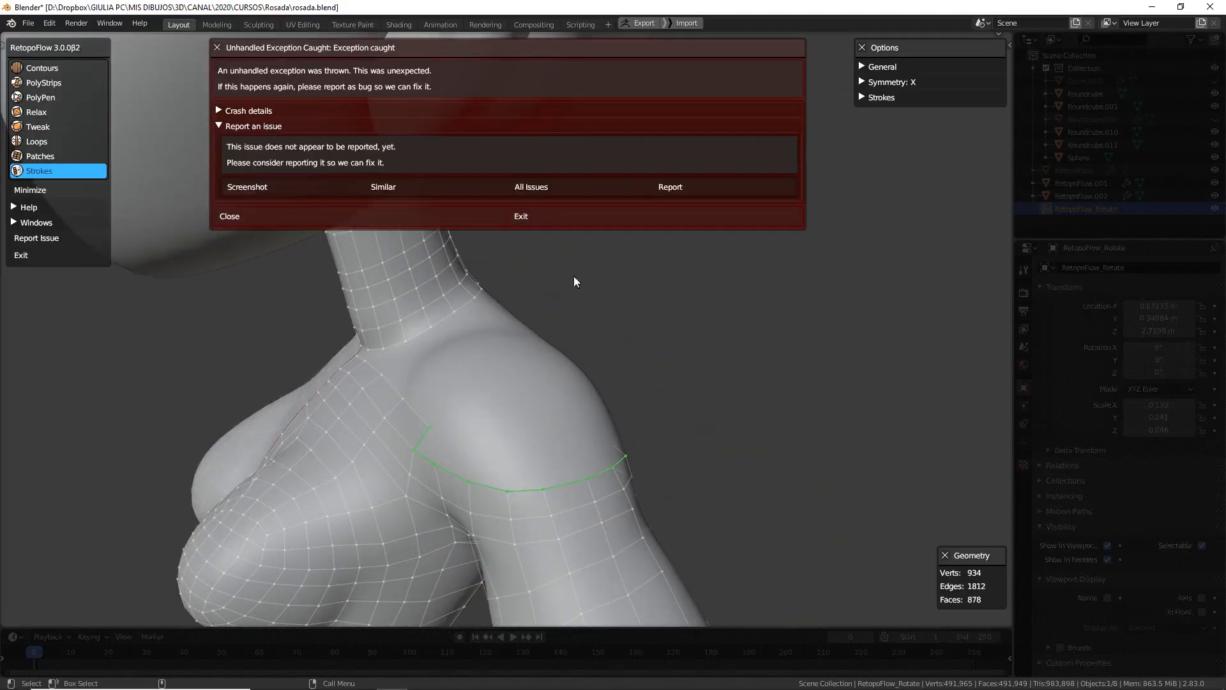
click(479, 216)
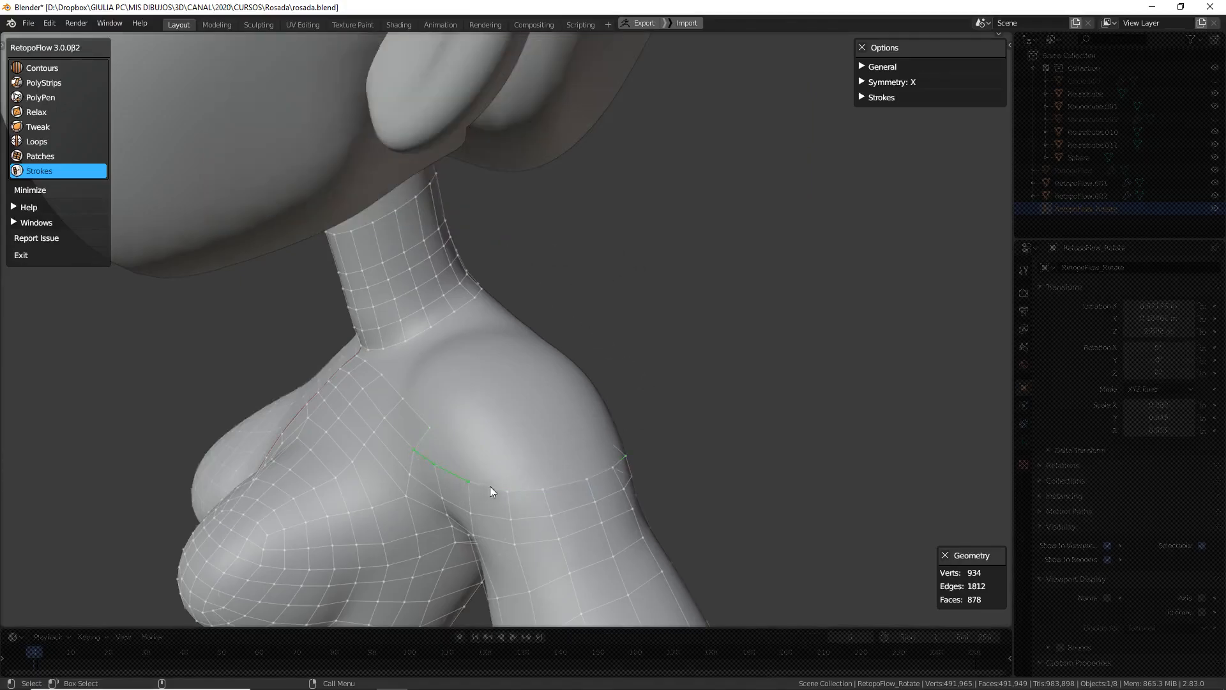
Add a strip of faces over the outer shoulder and continue it across the upper back to the center line with strokes
ctrl+drag(446, 432, 598, 441)
middle_drag(679, 411, 526, 401)
click(281, 445)
shift+click(324, 462)
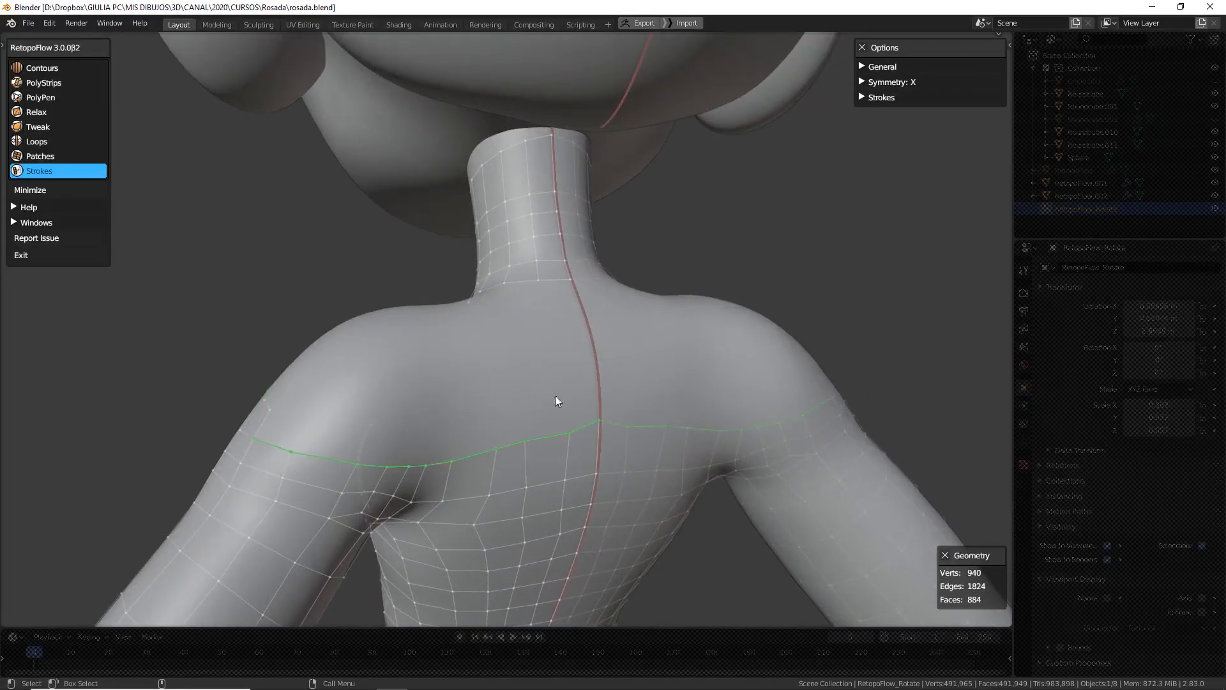
mouse_move(282, 409)
mouse_down()
mouse_move(532, 396)
mouse_move(600, 377)
mouse_move(593, 362)
mouse_up()
Resize the Tweak brush and adjust the new strip's vertices on the upper back and rear shoulder
key(5)
key(f)
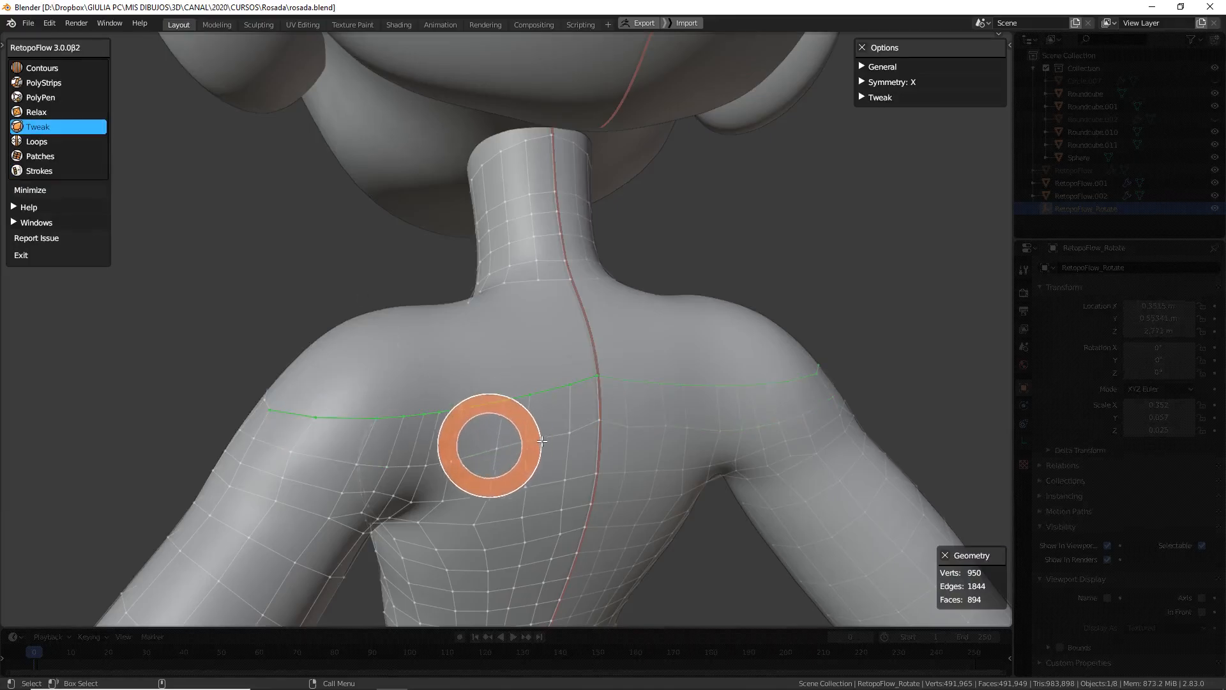
click(556, 442)
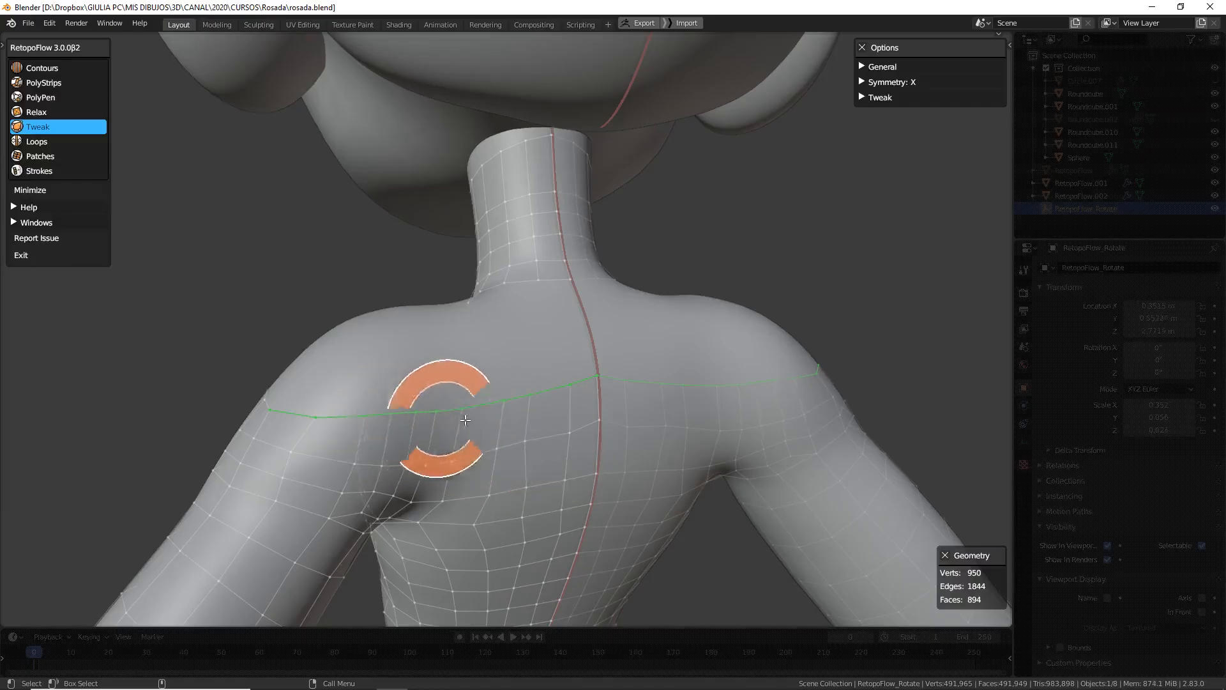
middle_drag(419, 405, 429, 411)
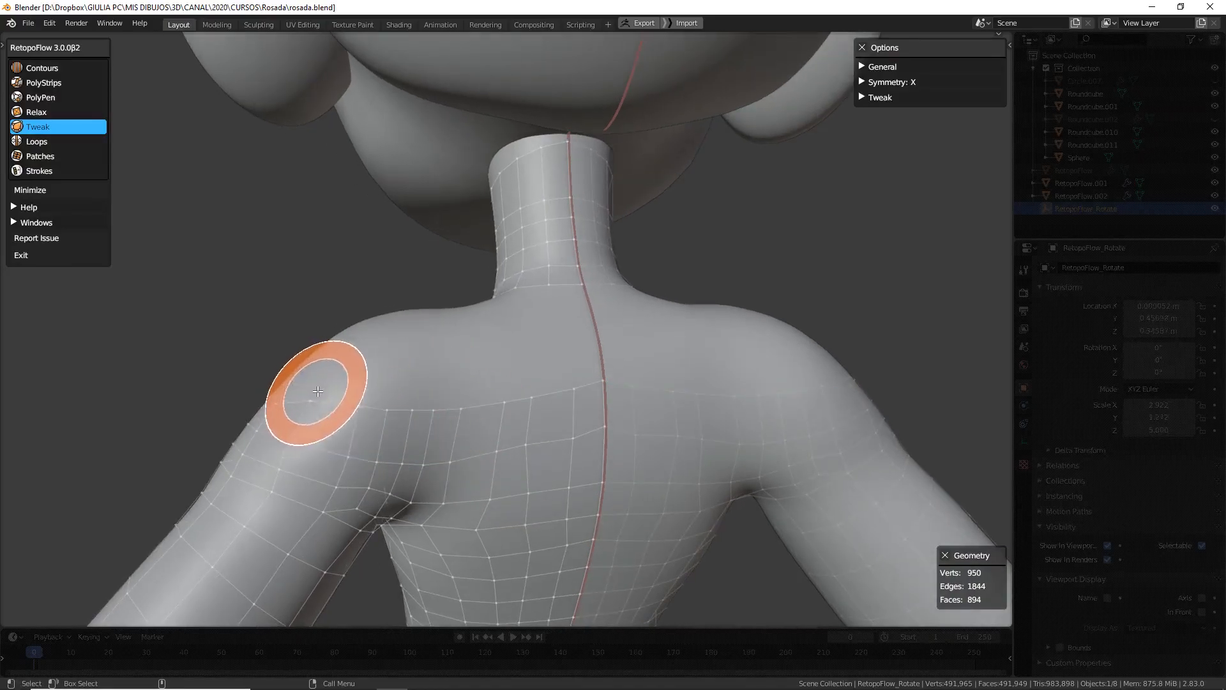
Smooth the mesh spacing across the upper back and around the front of the shoulder with the Relax brush
click(94, 119)
mouse_move(287, 408)
mouse_down()
mouse_move(252, 443)
mouse_move(263, 465)
mouse_move(323, 443)
mouse_move(479, 451)
mouse_move(447, 473)
mouse_move(542, 436)
mouse_up()
mouse_move(541, 435)
middle_down()
mouse_move(485, 416)
mouse_move(589, 417)
mouse_move(624, 446)
mouse_move(594, 471)
mouse_move(620, 460)
middle_up()
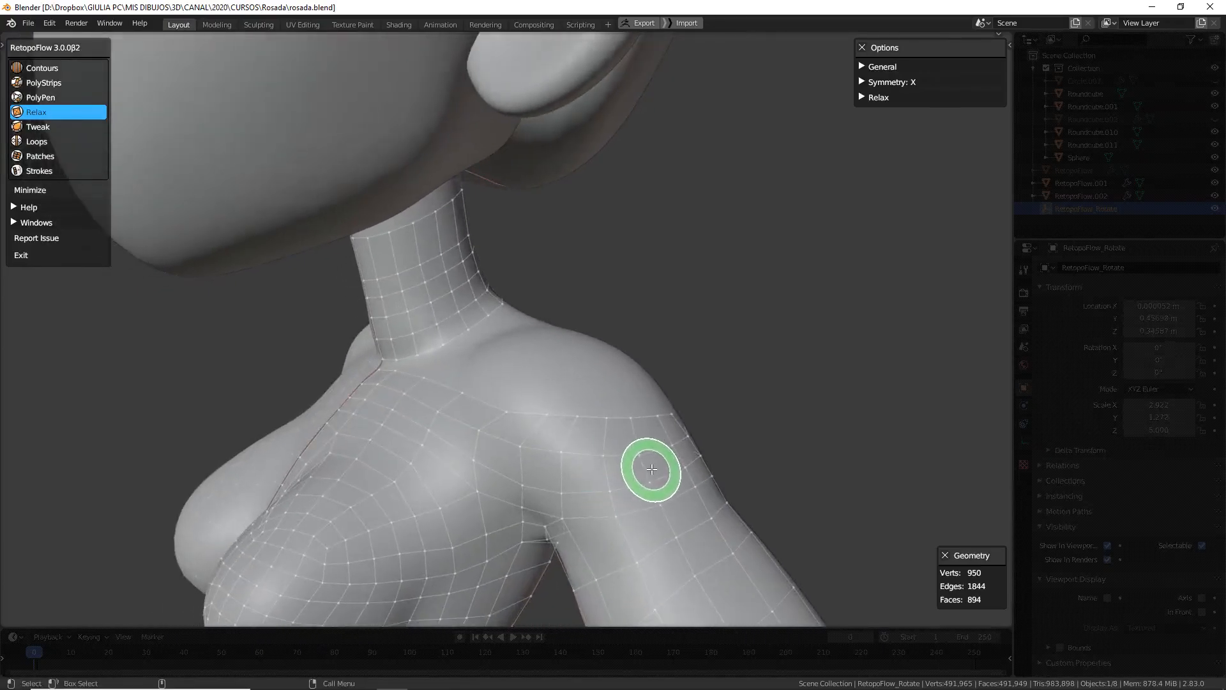
middle_drag(649, 471, 682, 468)
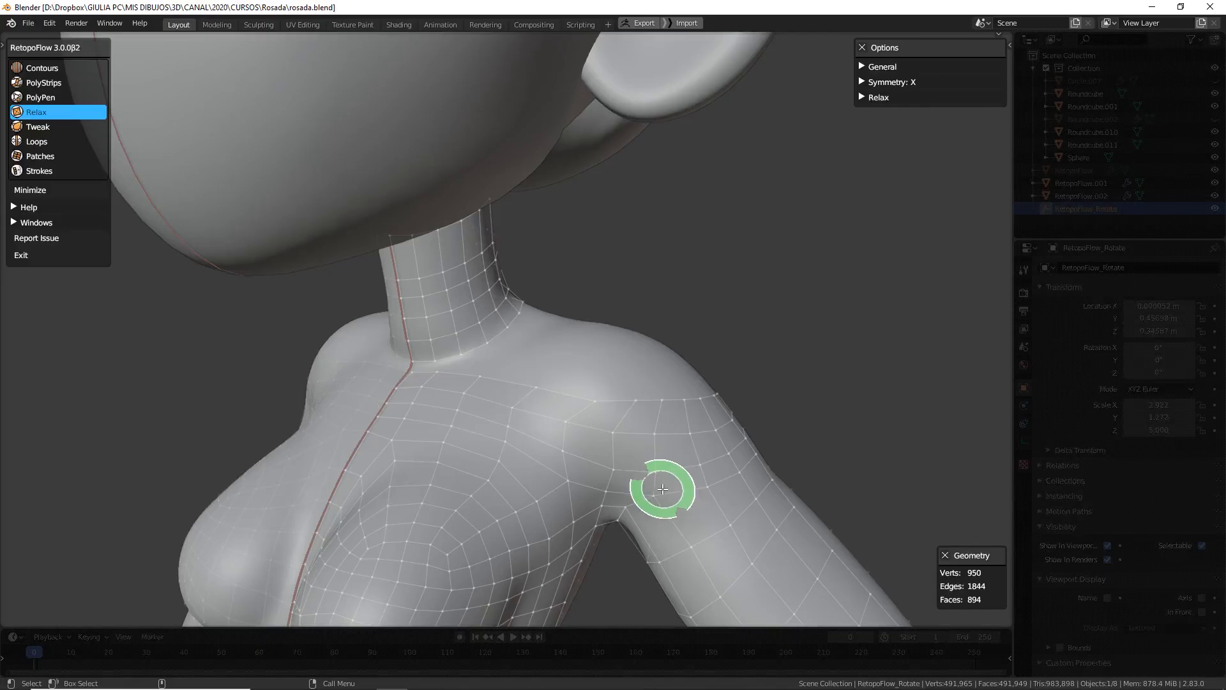
mouse_move(665, 471)
middle_down()
mouse_move(665, 484)
mouse_move(657, 466)
middle_up()
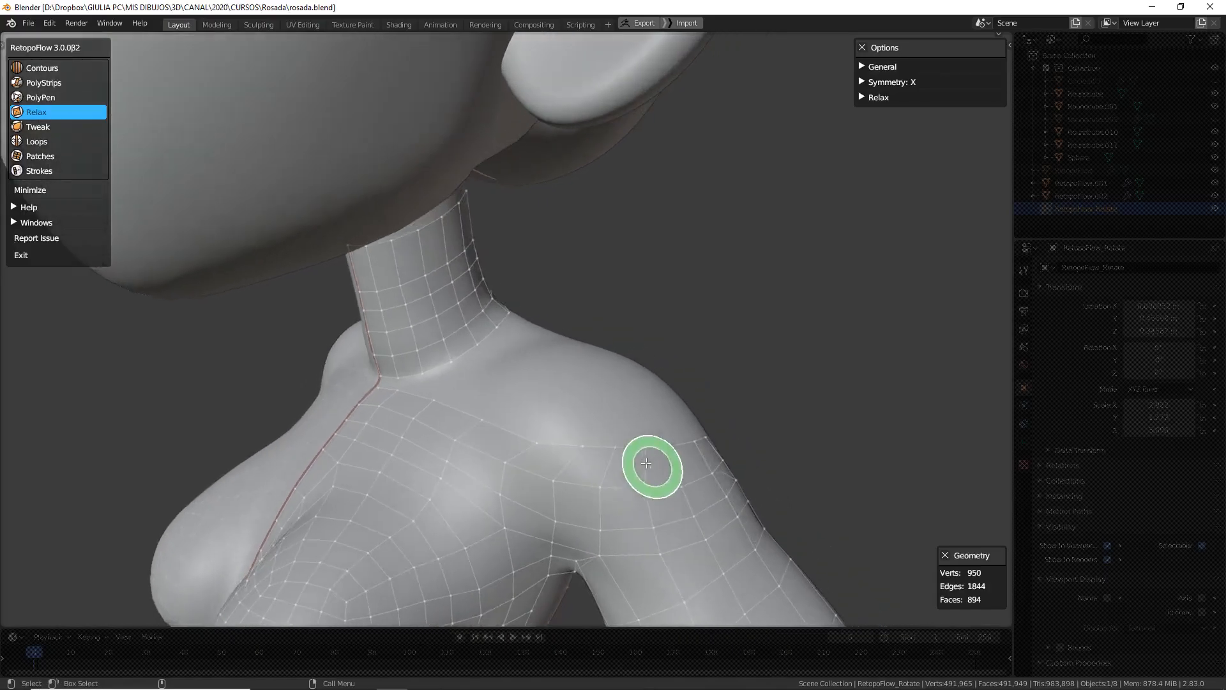
mouse_move(593, 456)
mouse_down()
mouse_move(589, 444)
mouse_move(575, 460)
mouse_move(509, 451)
mouse_up()
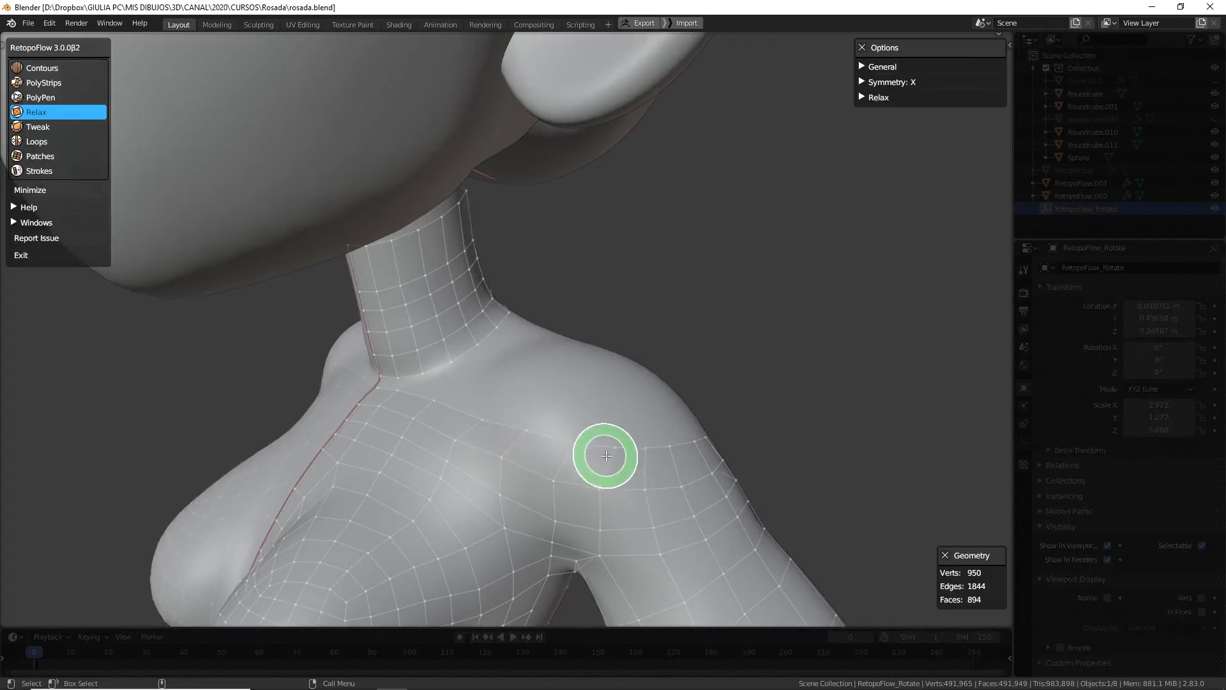
Reduce the Tweak brush size and reposition the vertices on the front shoulder, upper chest and upper arm
key(5)
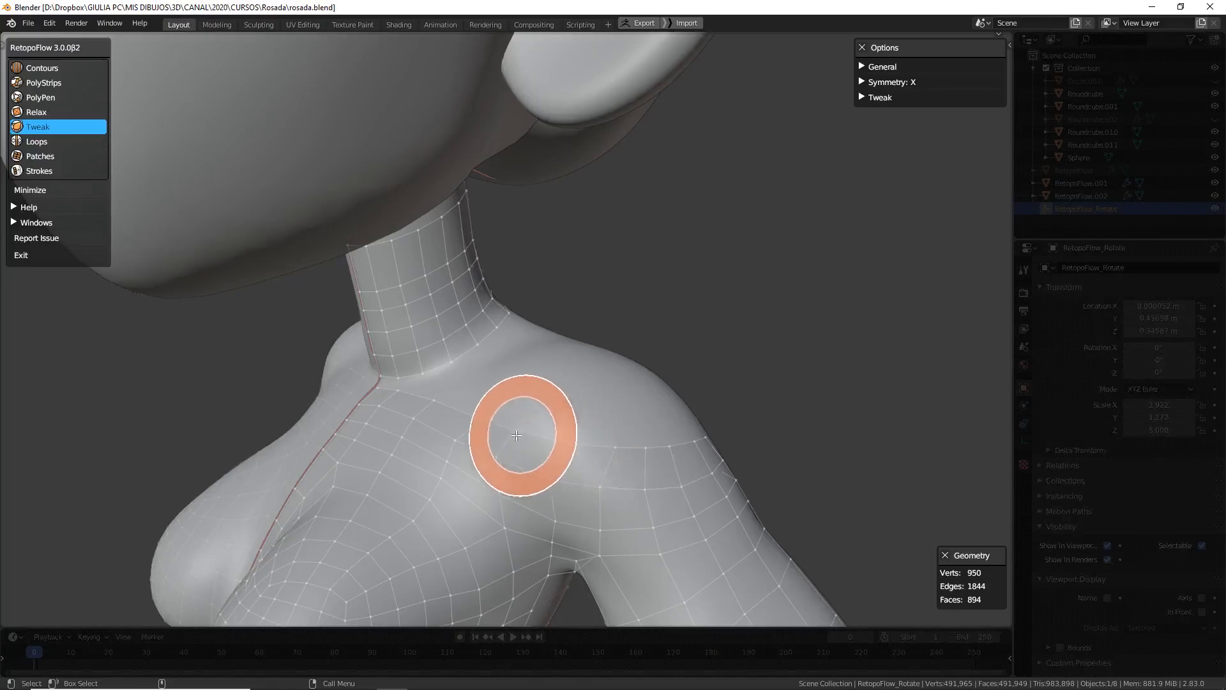
key(f)
click(483, 448)
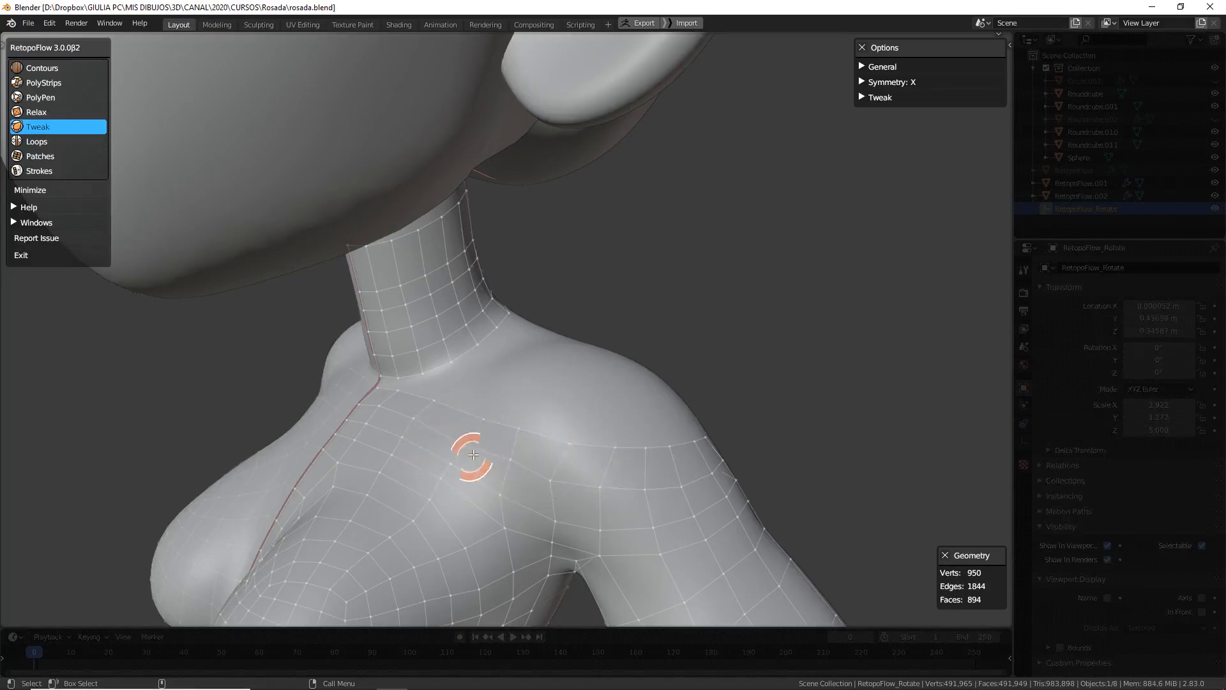
middle_drag(536, 435, 627, 495)
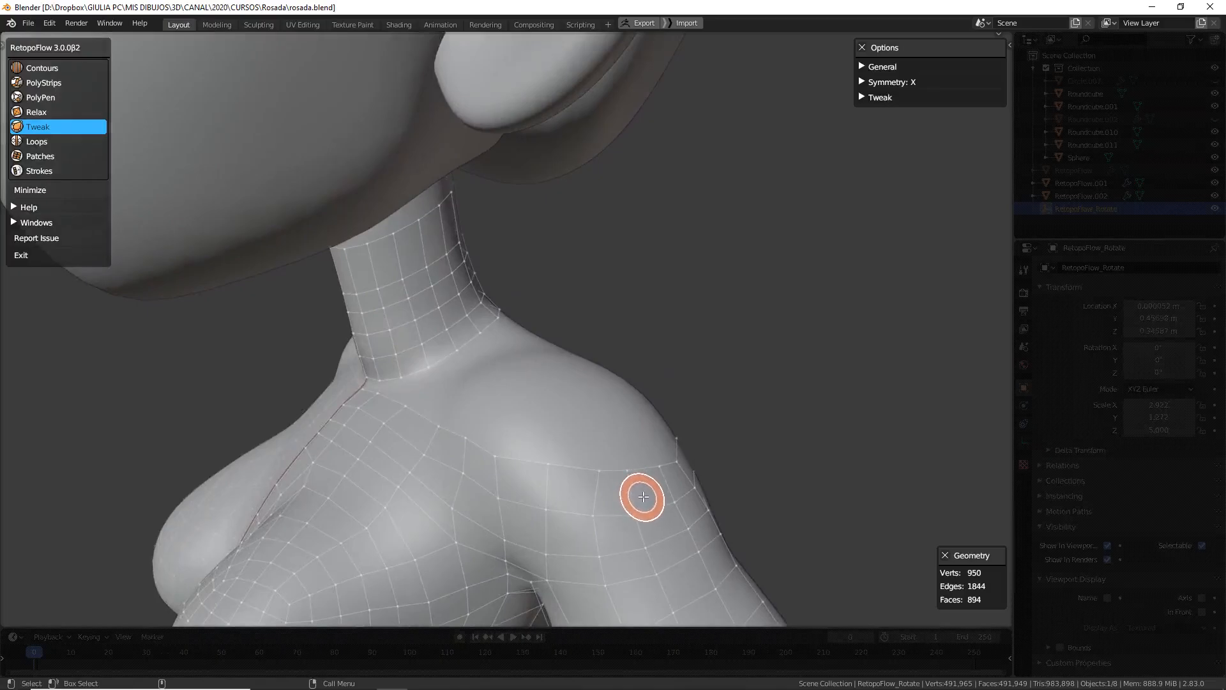
middle_drag(642, 496, 654, 424)
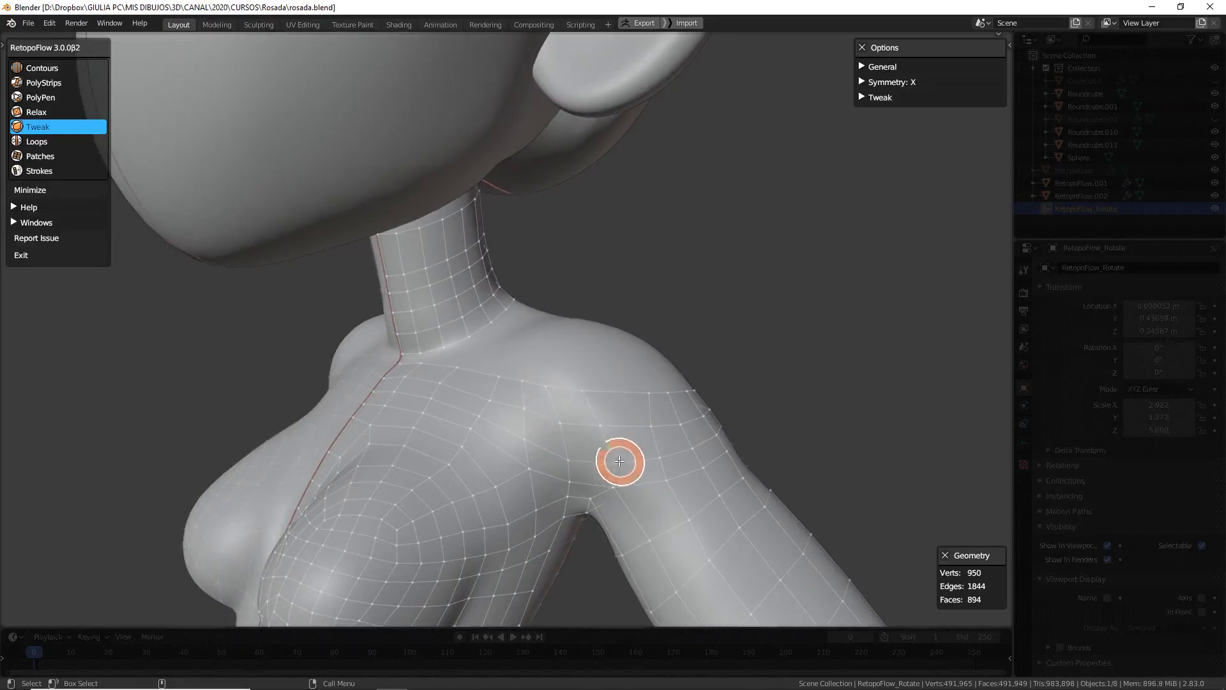
mouse_move(622, 473)
middle_down()
mouse_move(679, 454)
mouse_move(676, 478)
mouse_move(664, 476)
middle_up()
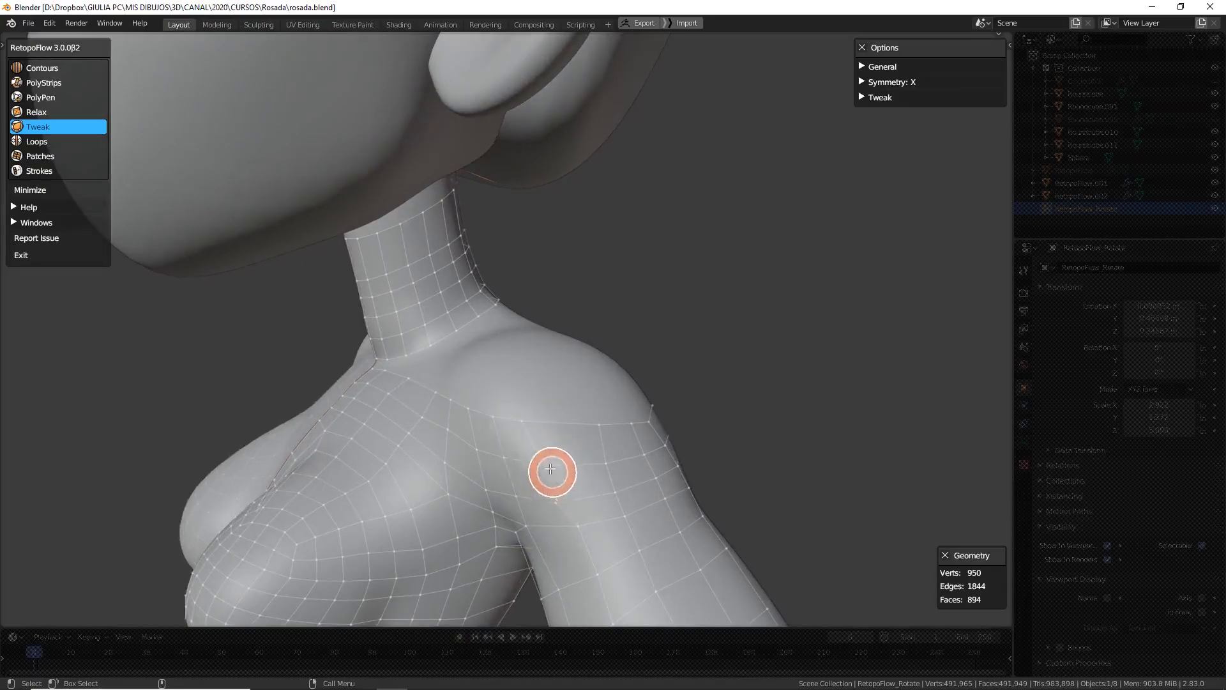
Examine the mesh flow around the front shoulder, outer shoulder and upper back from several angles
mouse_move(621, 471)
middle_down()
mouse_move(580, 434)
mouse_move(468, 436)
middle_up()
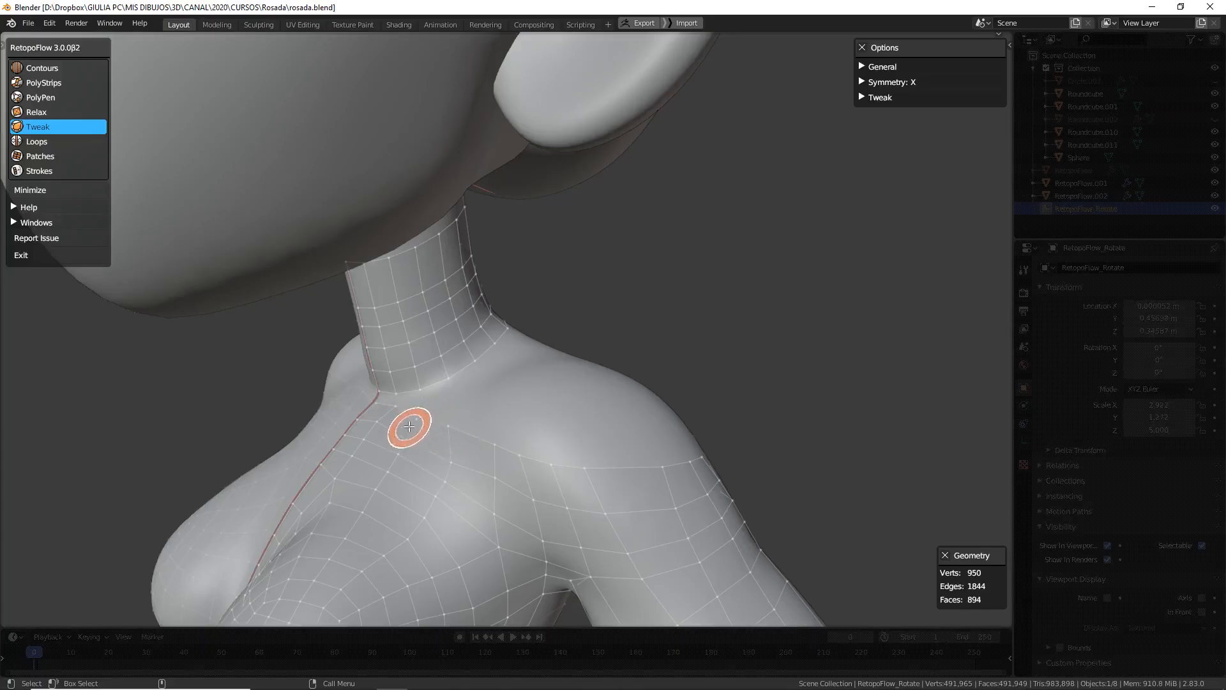
mouse_move(403, 422)
middle_down()
mouse_move(476, 403)
mouse_move(420, 435)
middle_up()
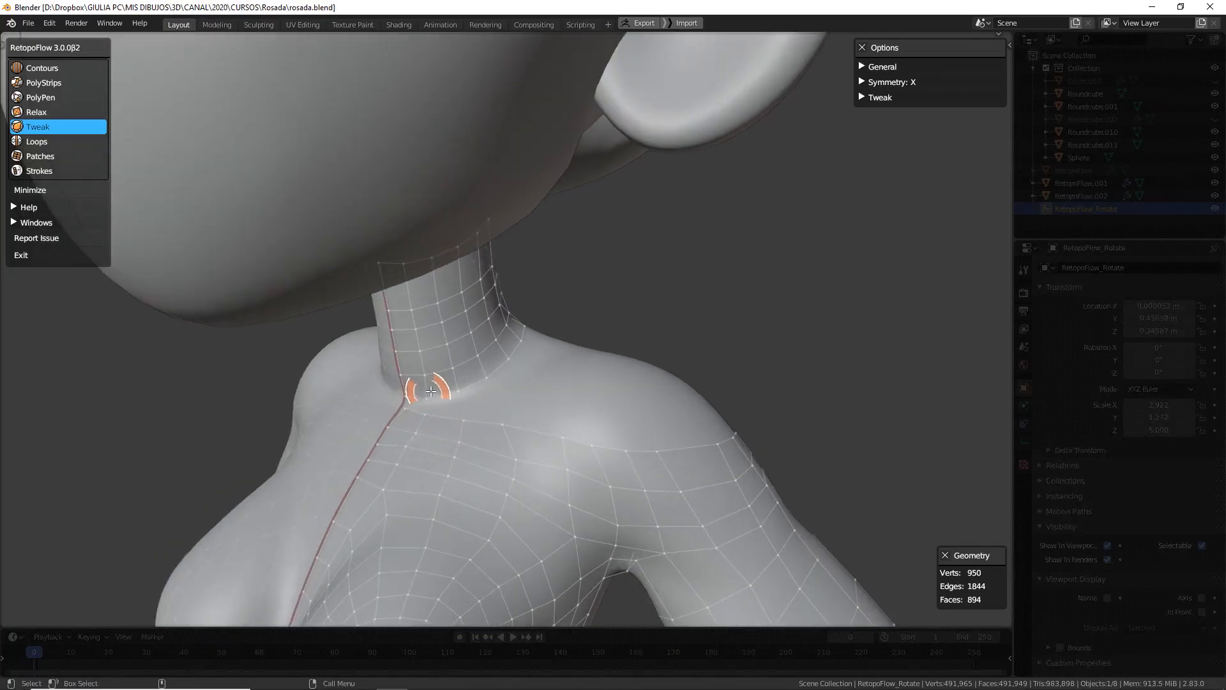
middle_drag(513, 414, 398, 485)
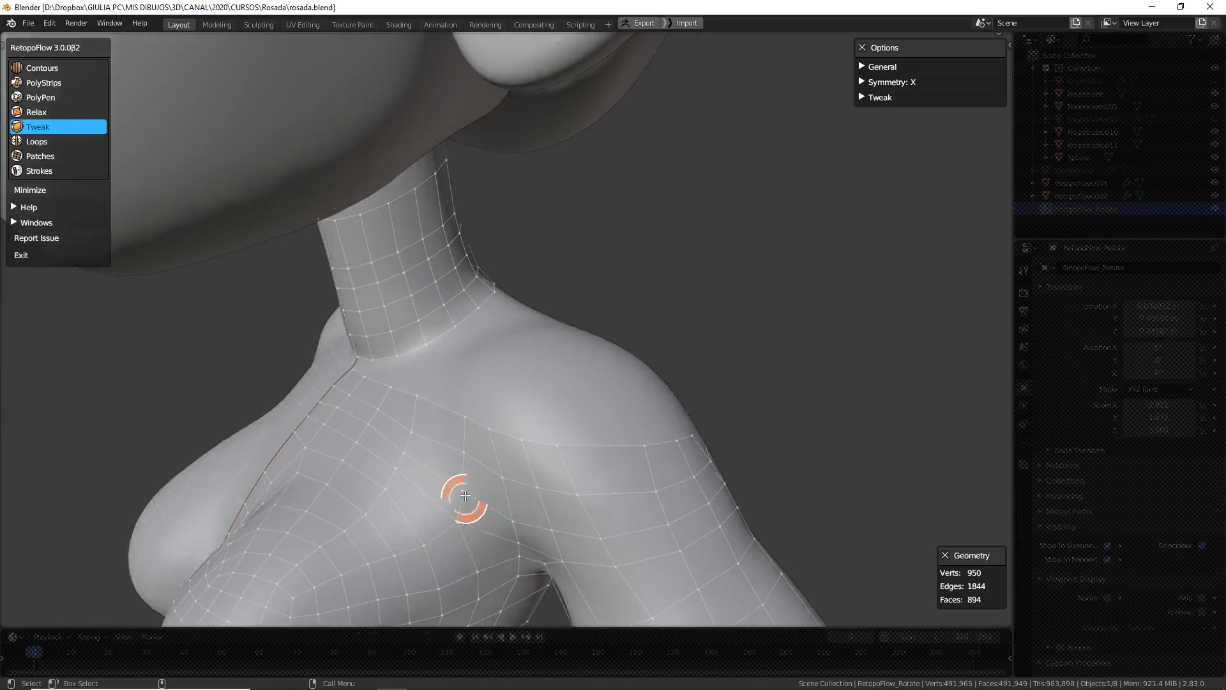
middle_drag(479, 426, 455, 483)
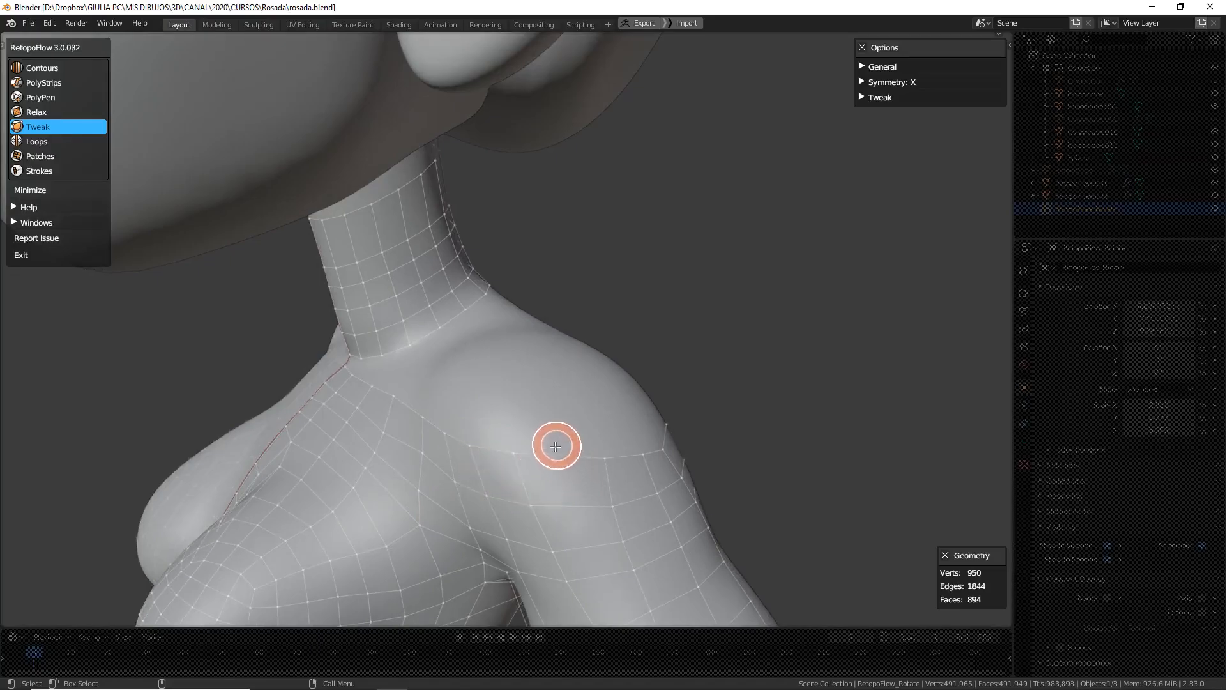
mouse_move(531, 506)
middle_down()
mouse_move(667, 492)
mouse_move(641, 487)
middle_up()
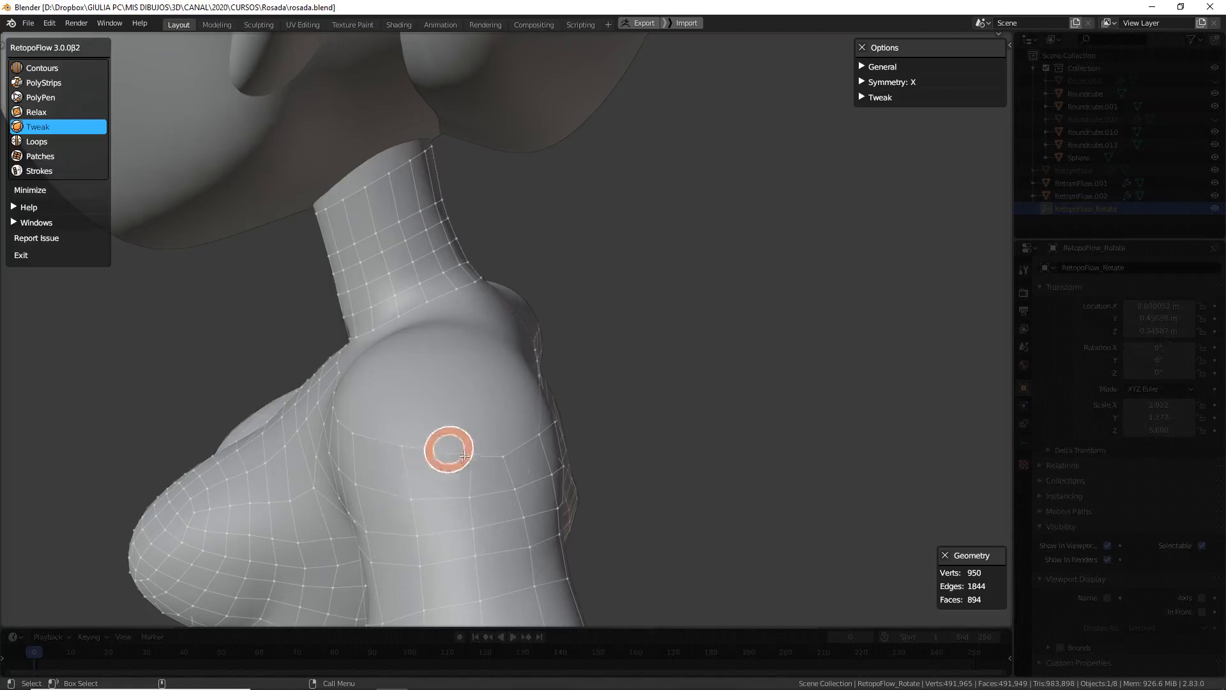
middle_drag(509, 520, 438, 508)
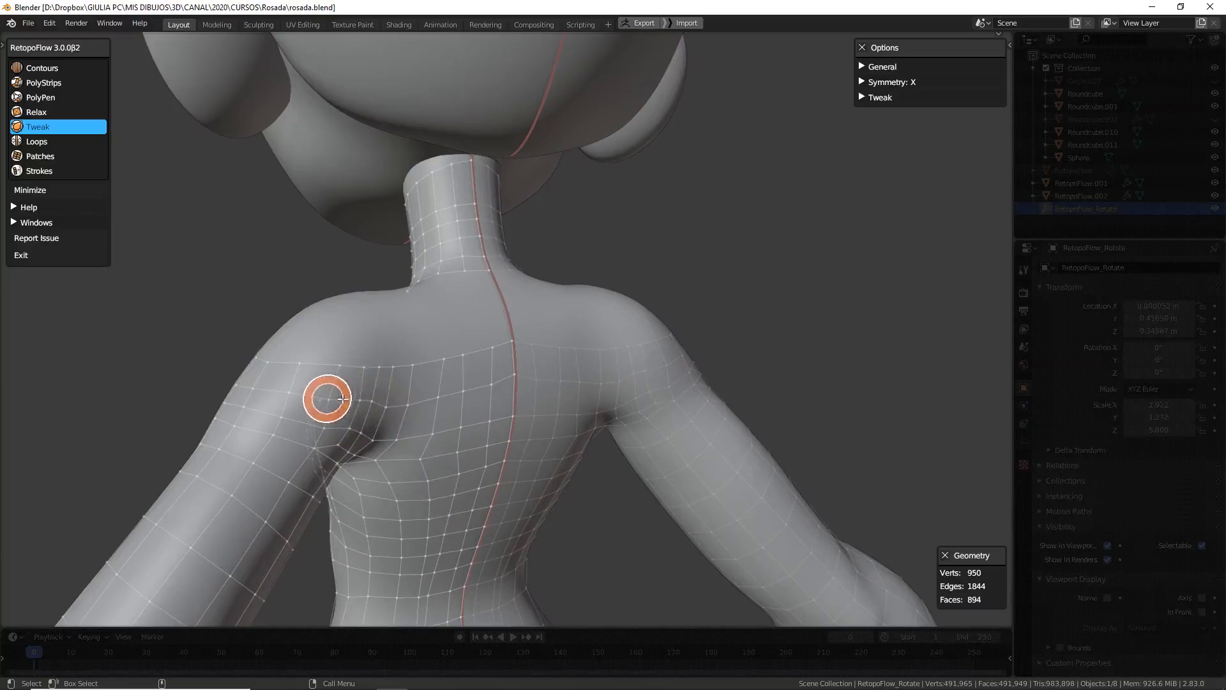
middle_drag(335, 415, 420, 409)
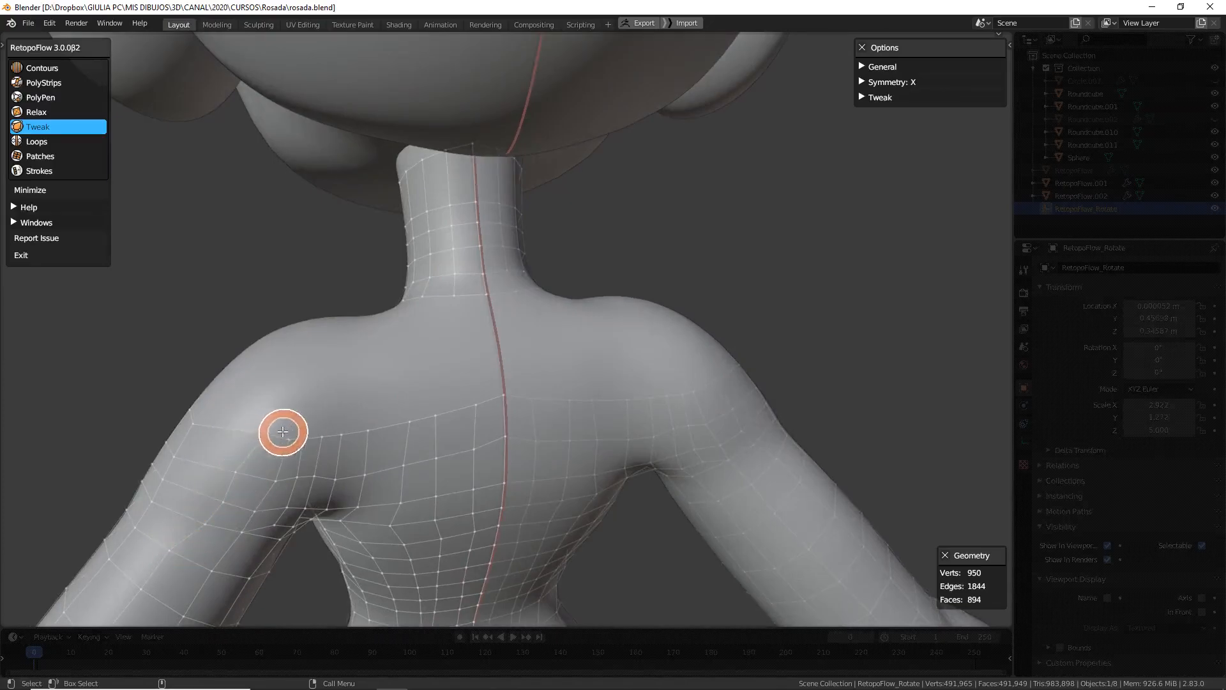
middle_drag(355, 432, 392, 357)
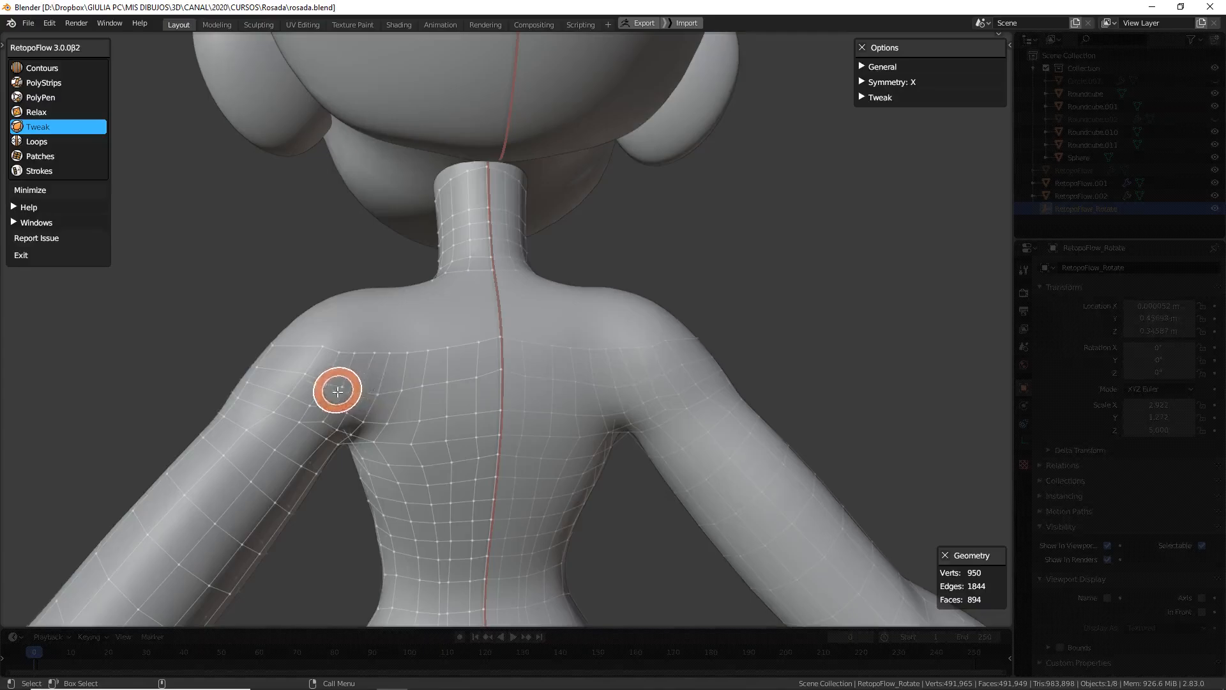
mouse_move(417, 408)
middle_down()
mouse_move(399, 385)
mouse_move(481, 413)
mouse_move(441, 391)
mouse_move(394, 395)
mouse_move(426, 417)
middle_up()
scroll(405, 396, up, 4)
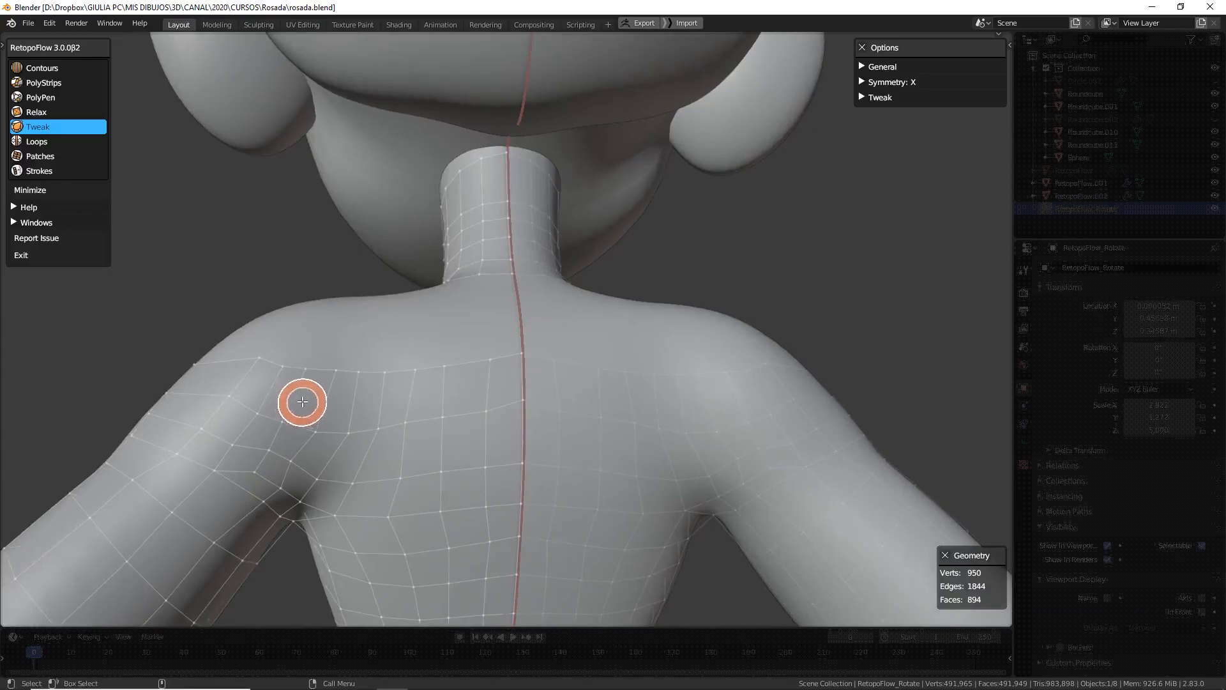
Select the column of faces running from the upper back edge down behind the armpit with PolyPen and delete those faces
click(64, 98)
click(294, 413)
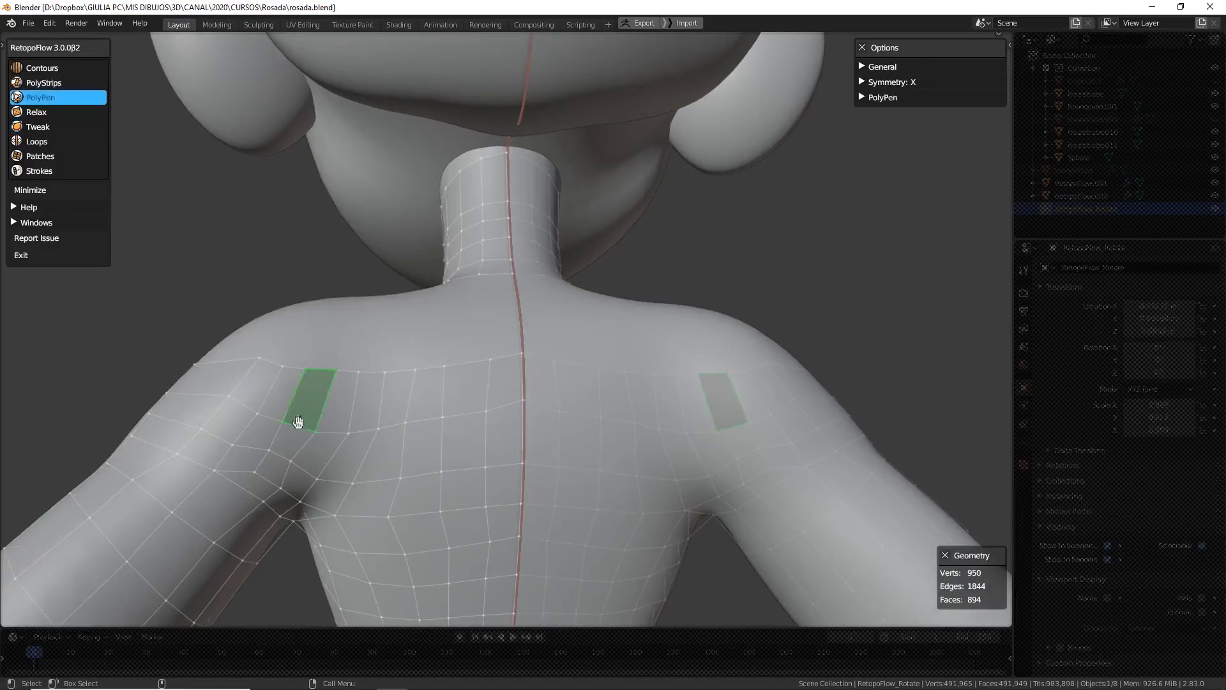
shift+click(275, 399)
shift+drag(262, 437, 254, 473)
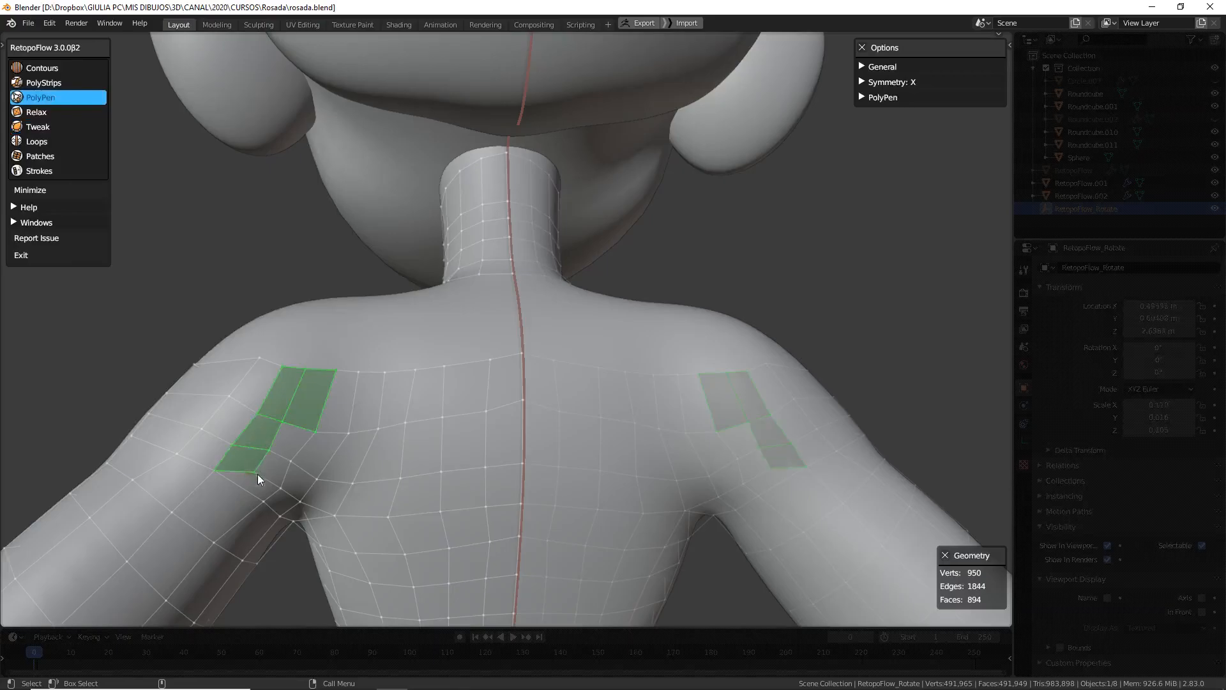
key(x)
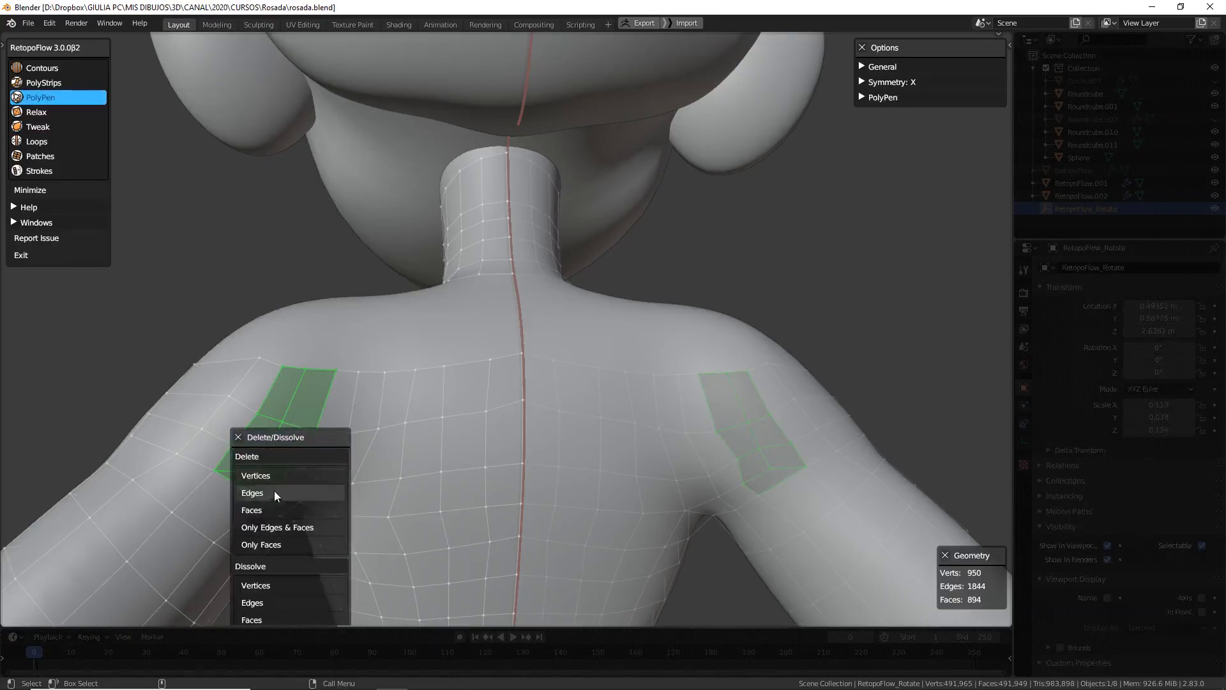
click(285, 510)
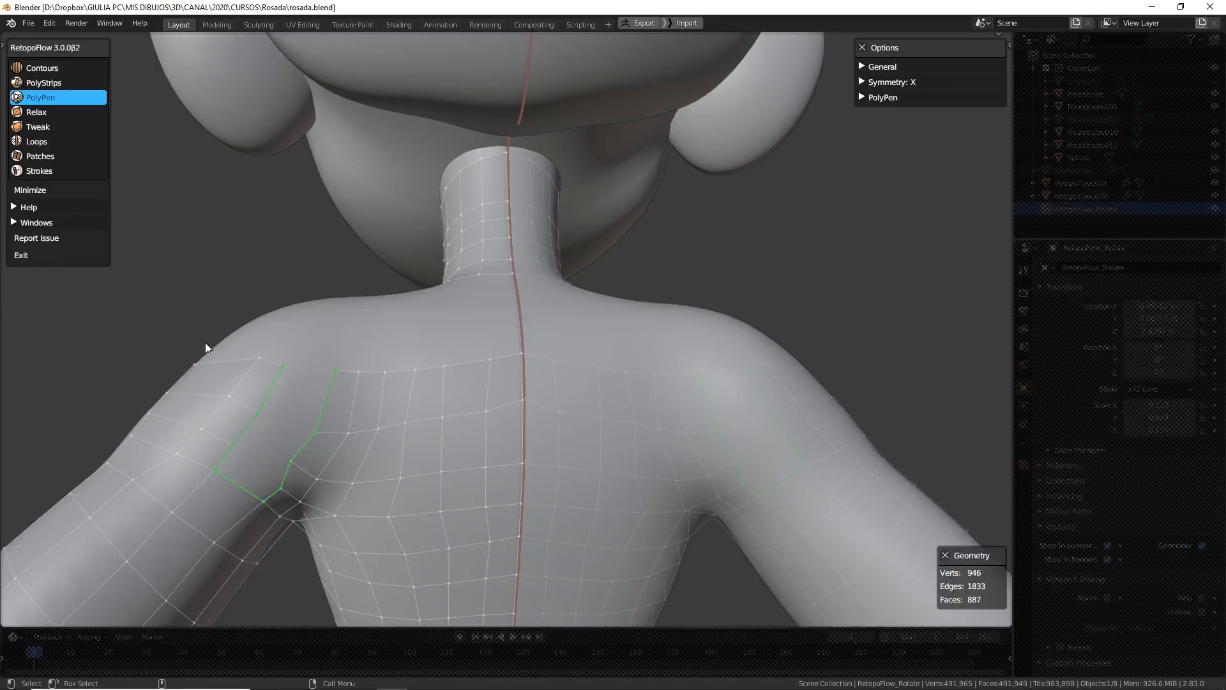
Insert an edge loop across the outer shoulder just below its open top edge with the Loops tool
click(234, 446)
middle_drag(343, 464, 273, 386)
key(6)
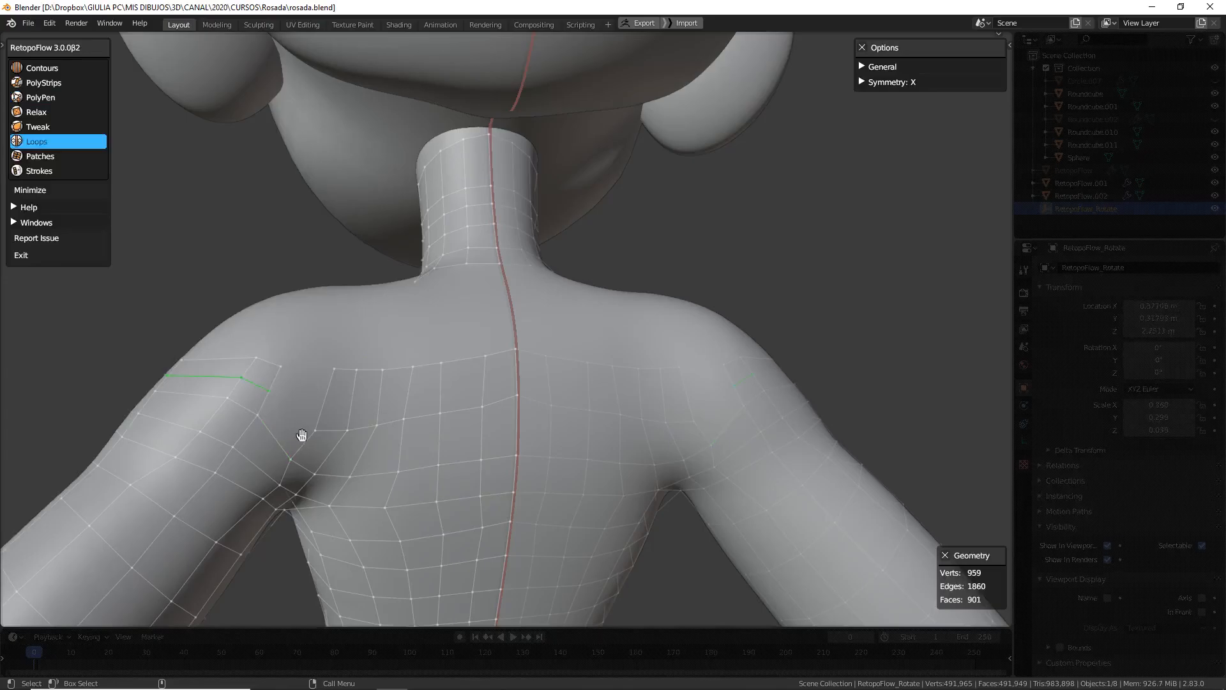
Fill the remaining gap between the rear shoulder and the upper back with PolyPen faces
key(3)
ctrl+click(316, 430)
ctrl+click(269, 390)
ctrl+click(334, 369)
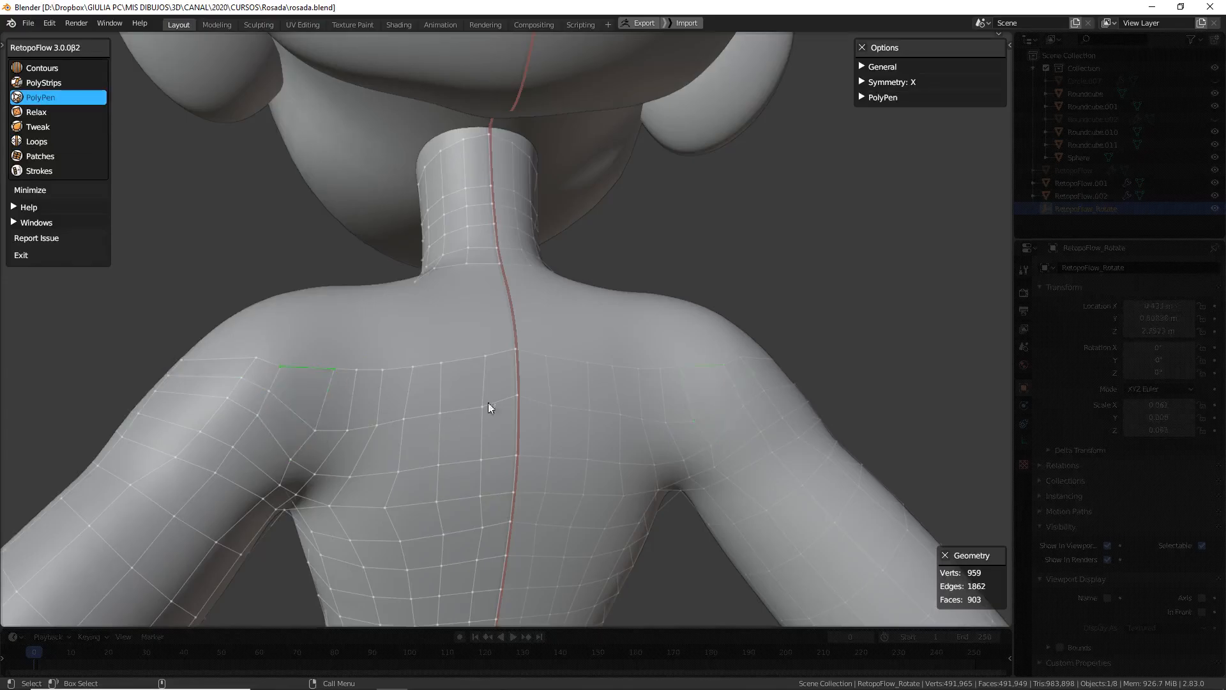
middle_drag(396, 436, 364, 390)
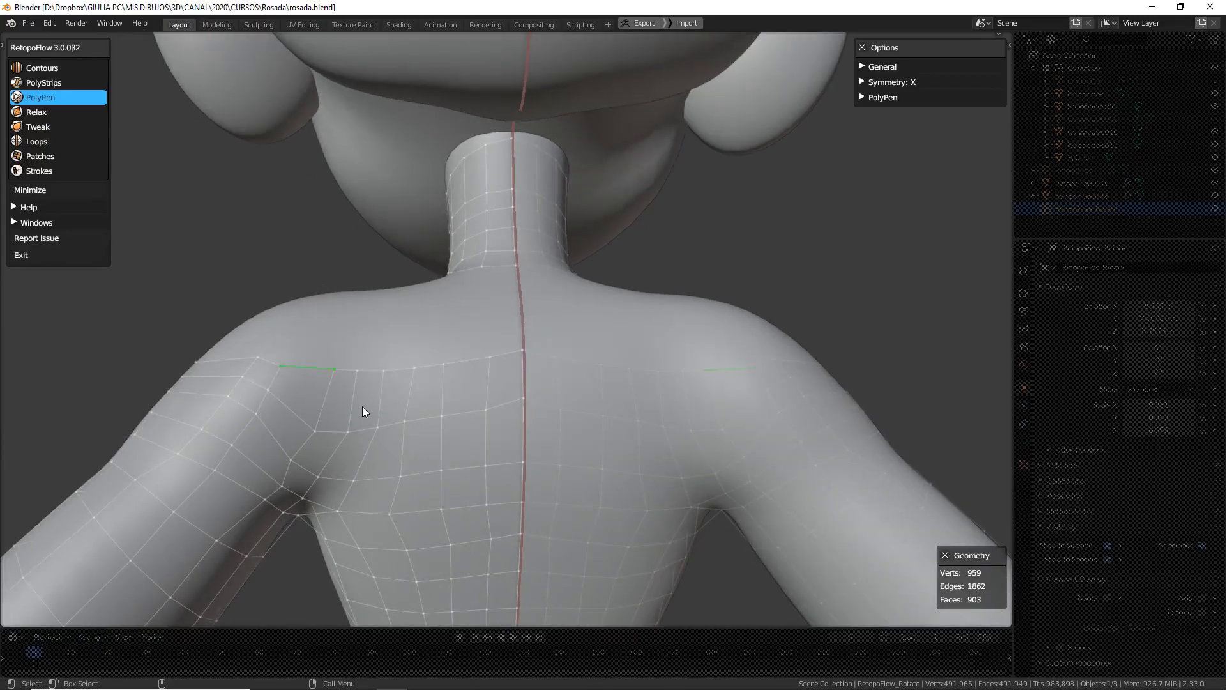
Smooth the rebuilt faces behind the shoulder with the Relax brush and check the shoulder from the front
key(4)
mouse_move(279, 432)
mouse_down()
mouse_move(217, 408)
mouse_move(246, 450)
mouse_move(214, 399)
mouse_move(260, 404)
mouse_up()
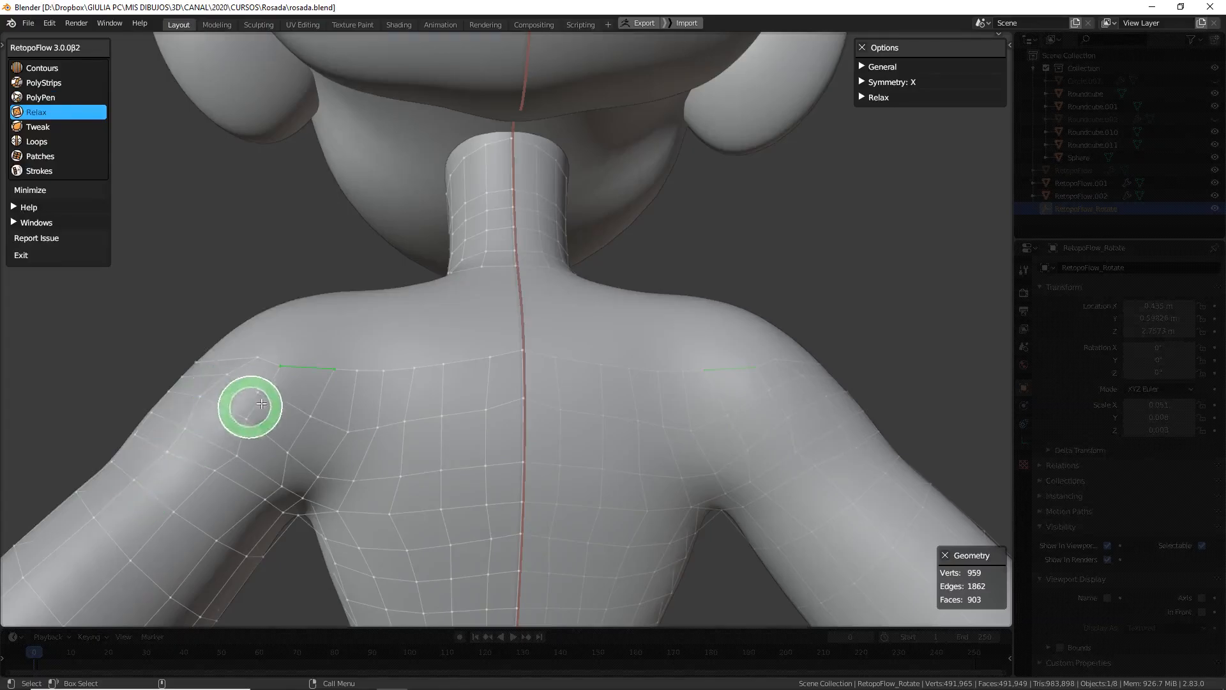
middle_drag(350, 430, 525, 438)
mouse_move(366, 461)
middle_down()
mouse_move(464, 415)
mouse_move(426, 401)
middle_up()
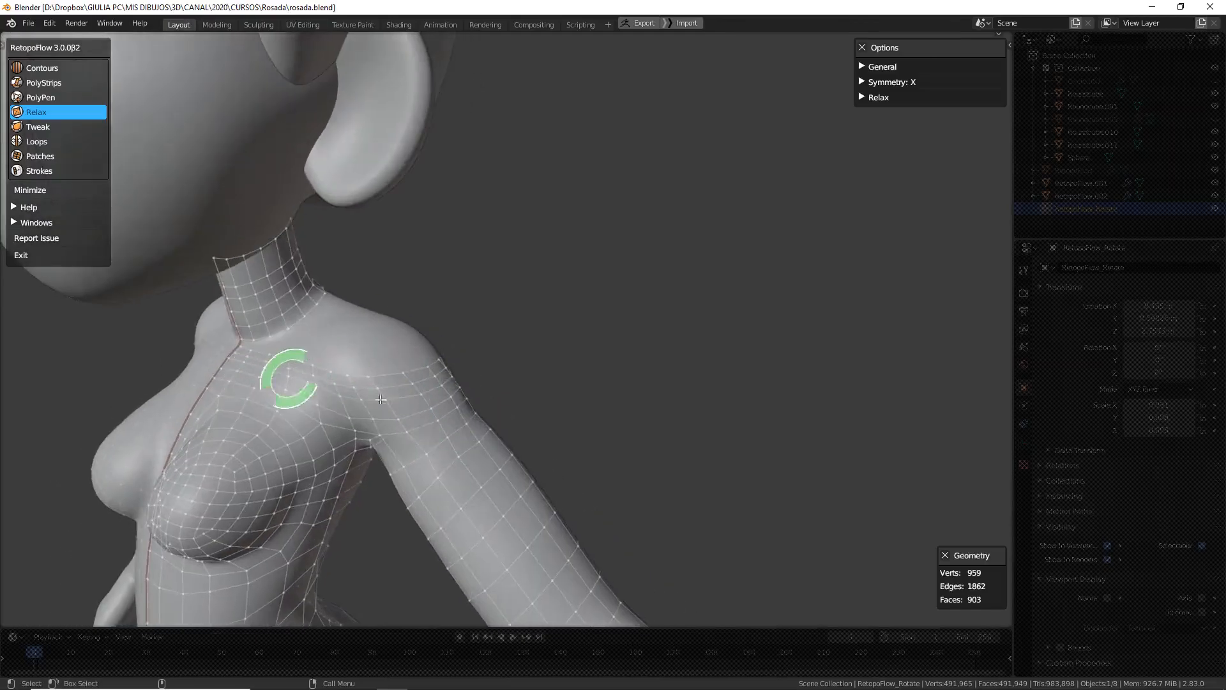
mouse_move(574, 394)
middle_down()
mouse_move(408, 375)
mouse_move(380, 339)
mouse_move(437, 362)
mouse_move(436, 348)
middle_up()
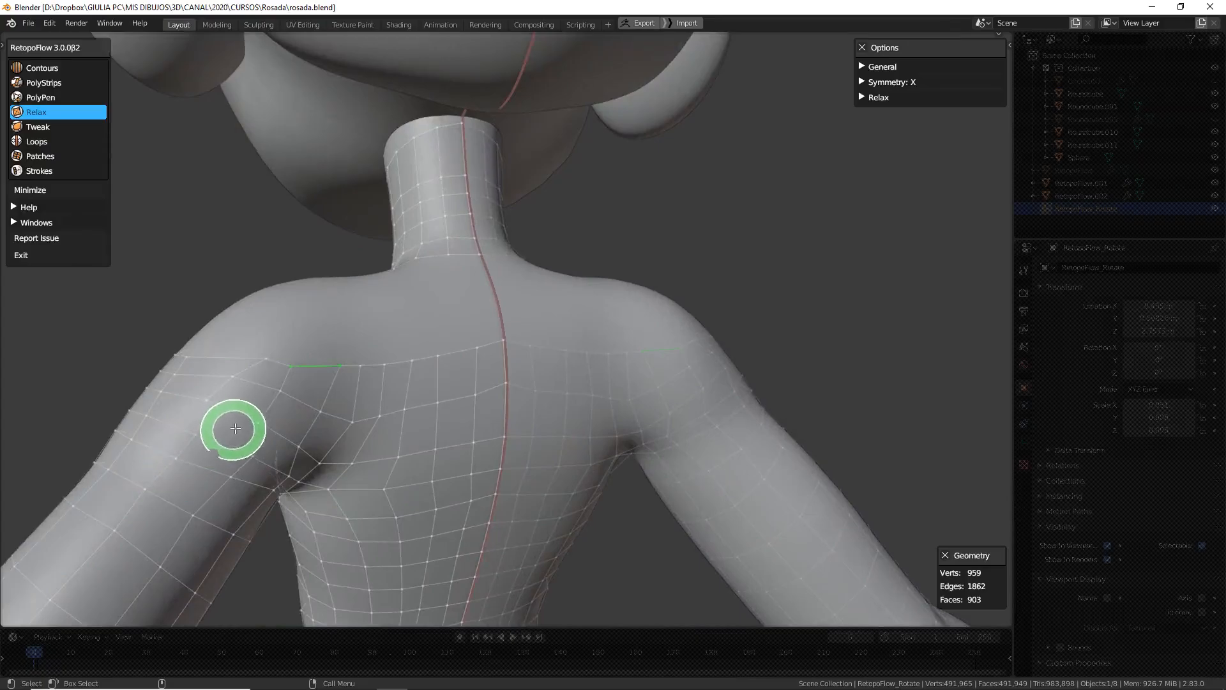
Adjust the vertices across the rear shoulder and above the back of the armpit with the Tweak brush
key(5)
middle_drag(255, 362, 275, 369)
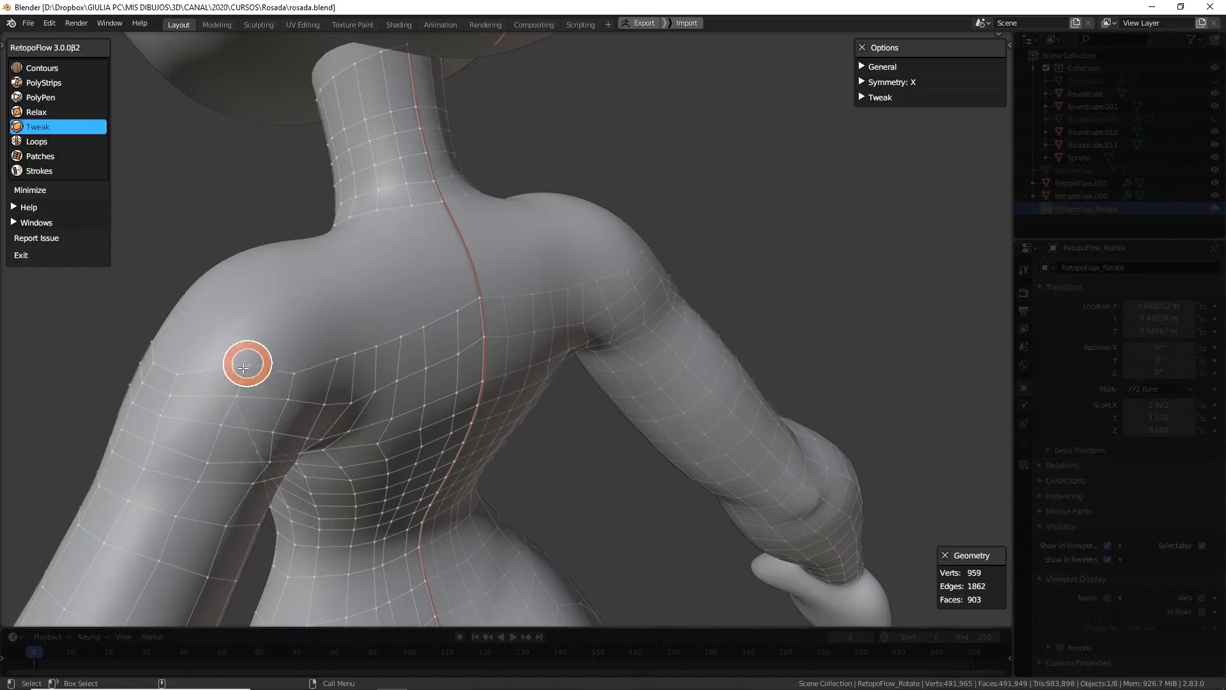
middle_drag(350, 396, 274, 375)
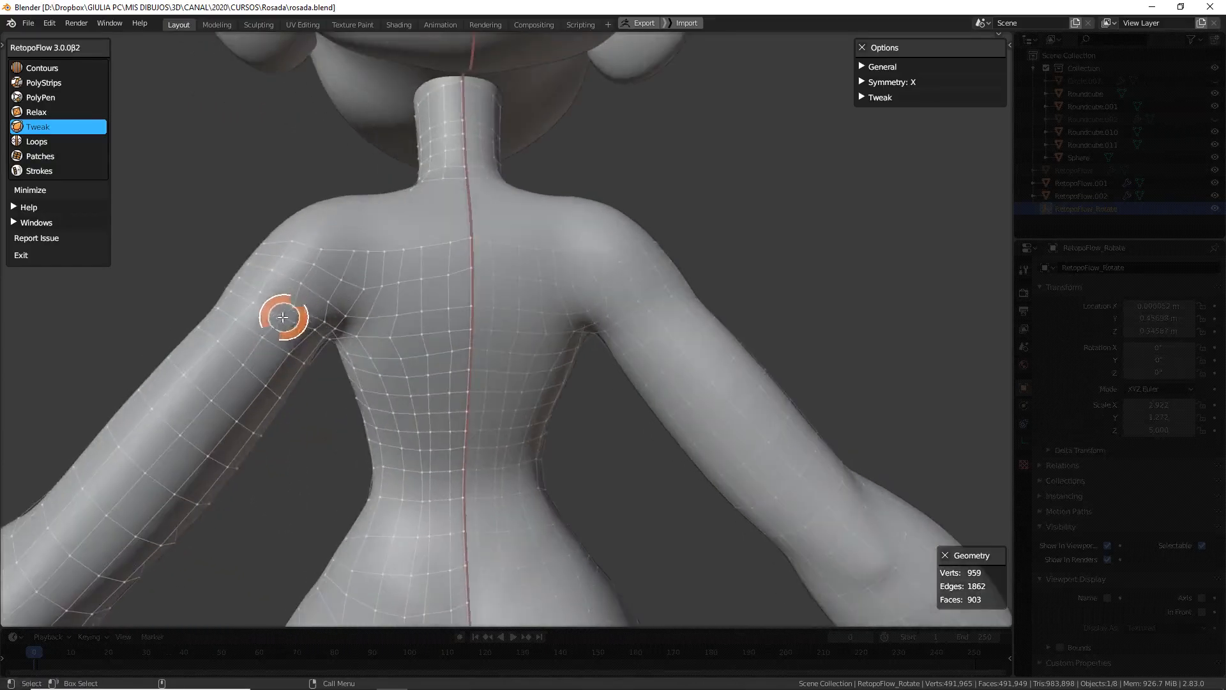
middle_drag(335, 287, 350, 324)
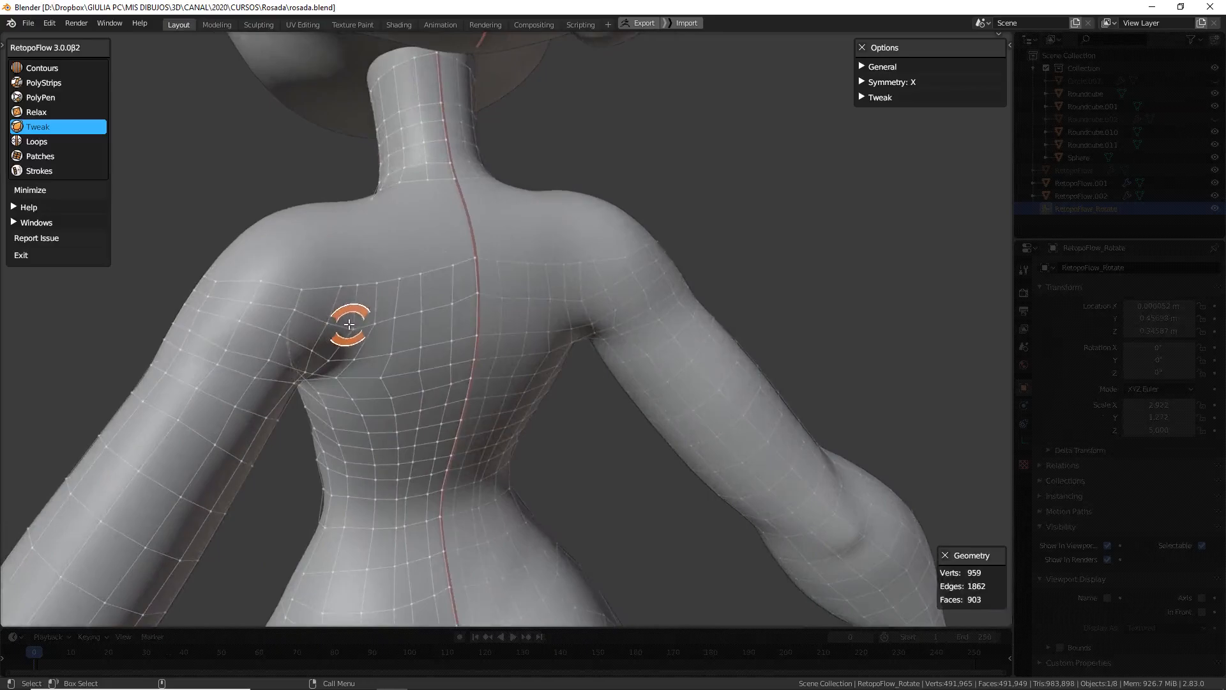
Enlarge the Relax brush and even out the mesh on the back of the upper arm and shoulder
key(4)
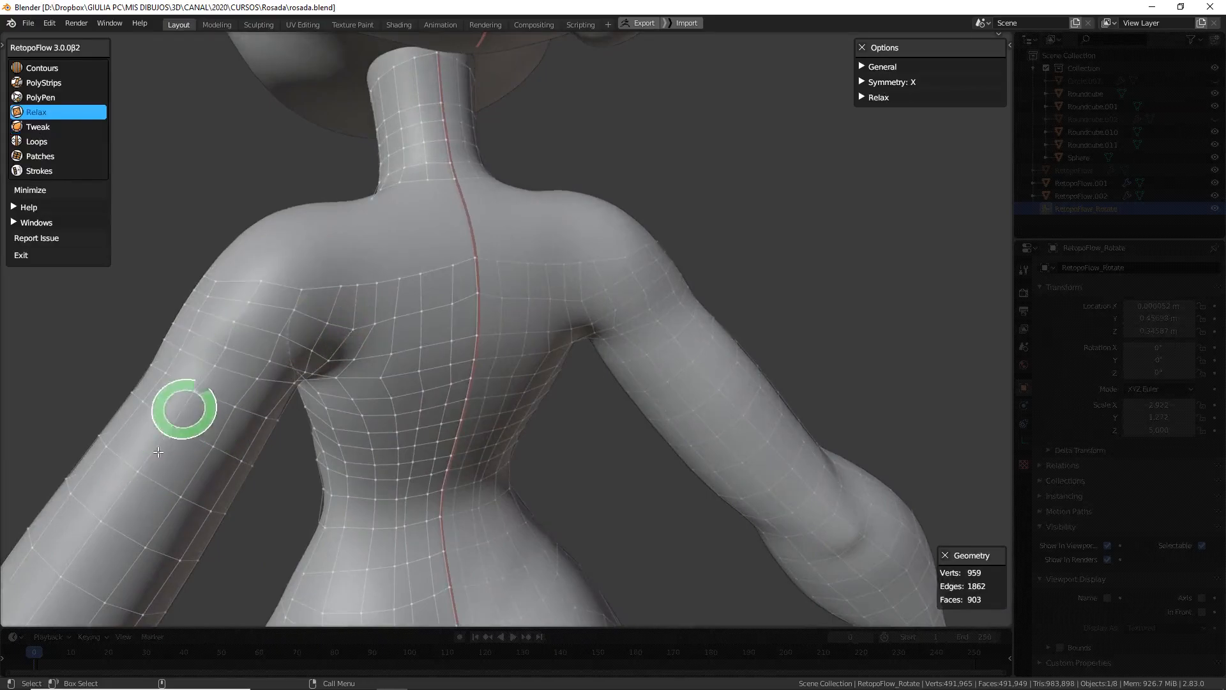
key(f)
click(234, 397)
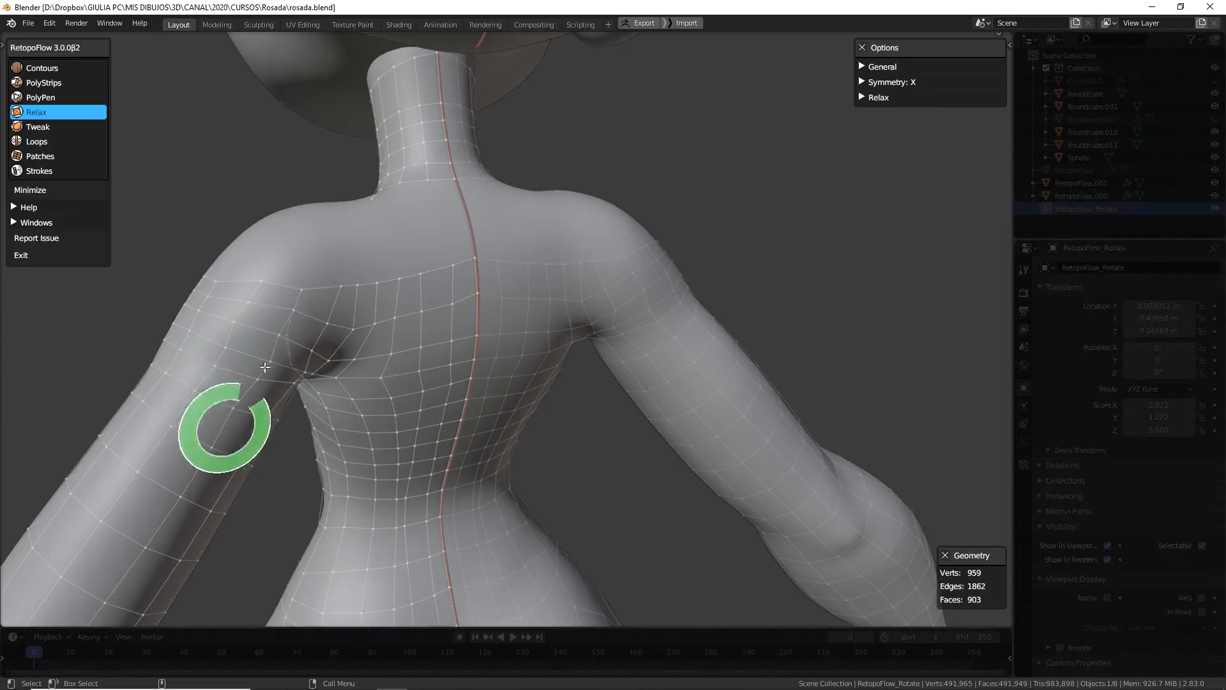
mouse_move(240, 409)
middle_down()
mouse_move(411, 356)
mouse_move(432, 367)
mouse_move(411, 432)
mouse_move(391, 423)
middle_up()
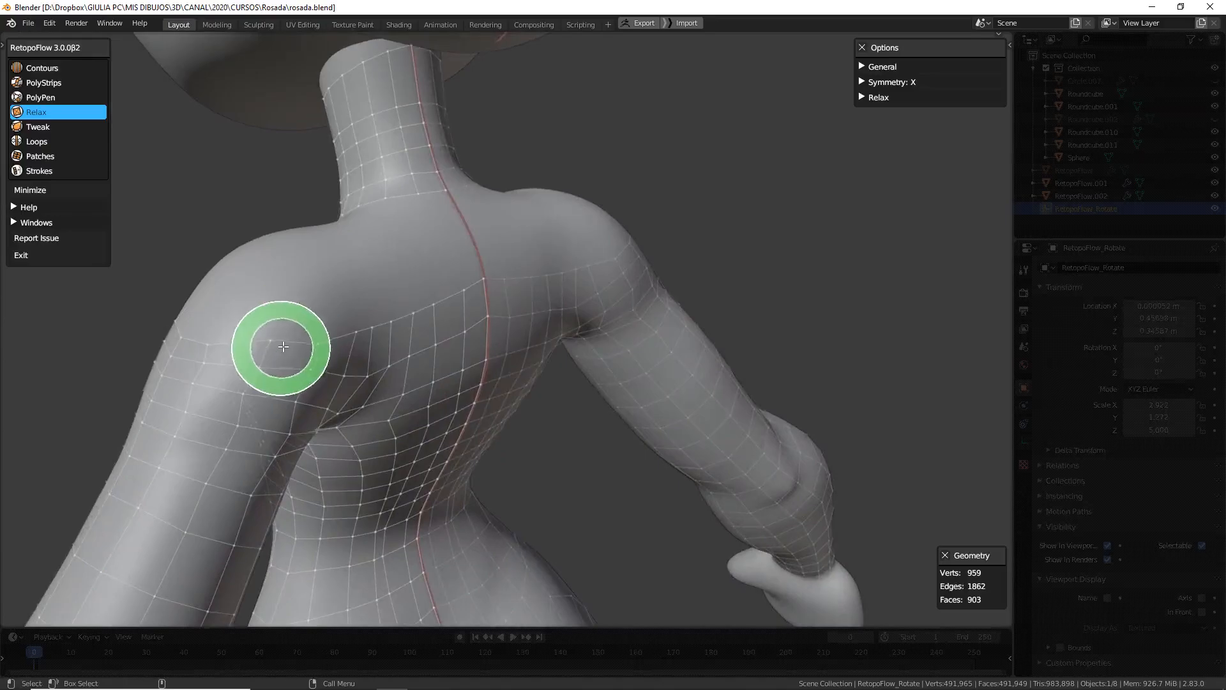
Reposition the vertices on the outer shoulder and behind the armpit with the Tweak brush
key(5)
mouse_move(218, 328)
middle_down()
mouse_move(288, 358)
mouse_move(274, 395)
middle_up()
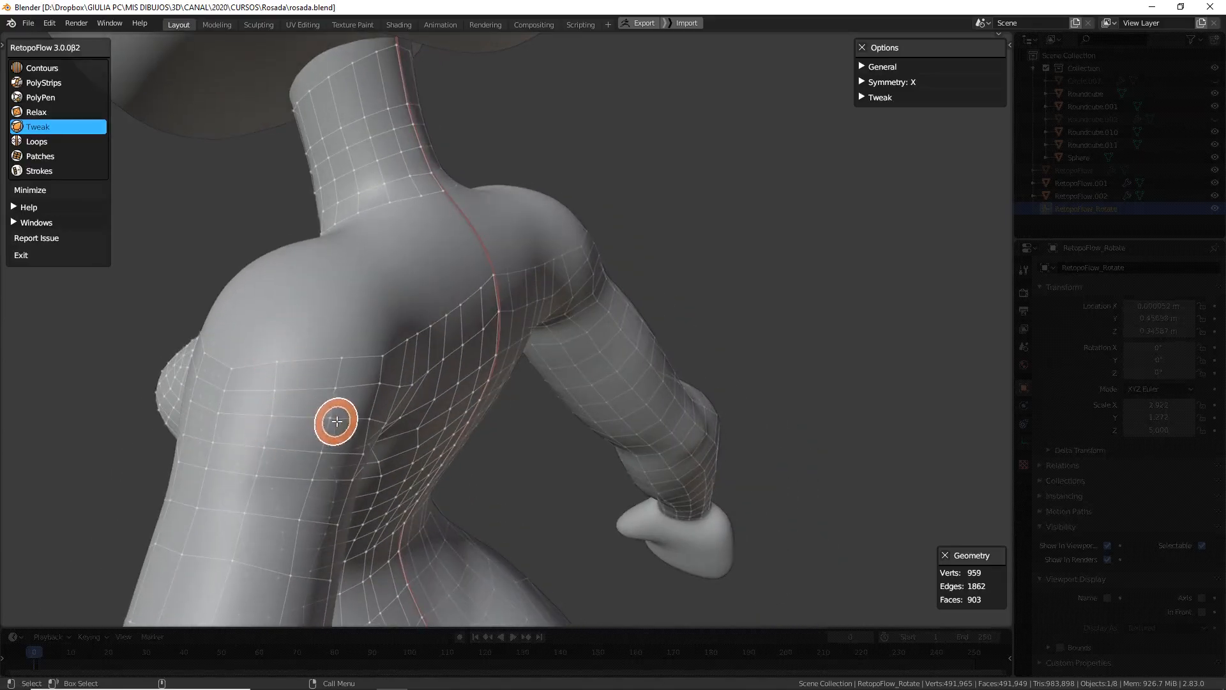
mouse_move(323, 446)
middle_down()
mouse_move(384, 447)
mouse_move(317, 342)
middle_up()
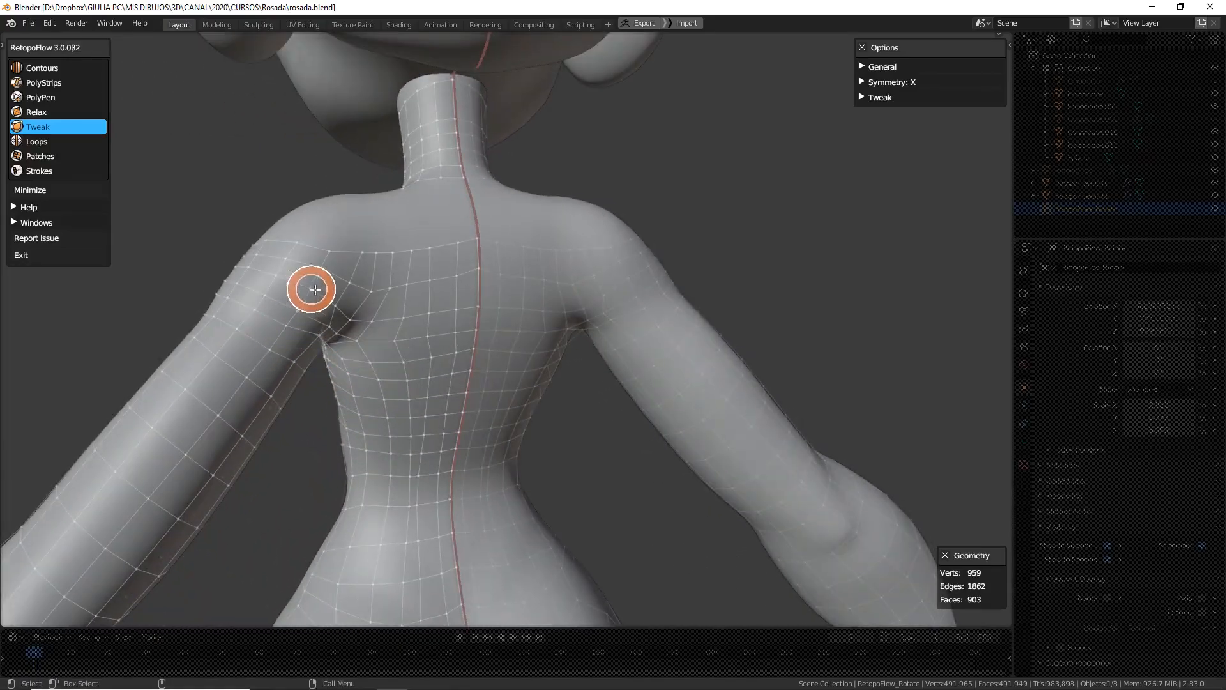
middle_drag(414, 298, 339, 312)
middle_drag(430, 312, 368, 339)
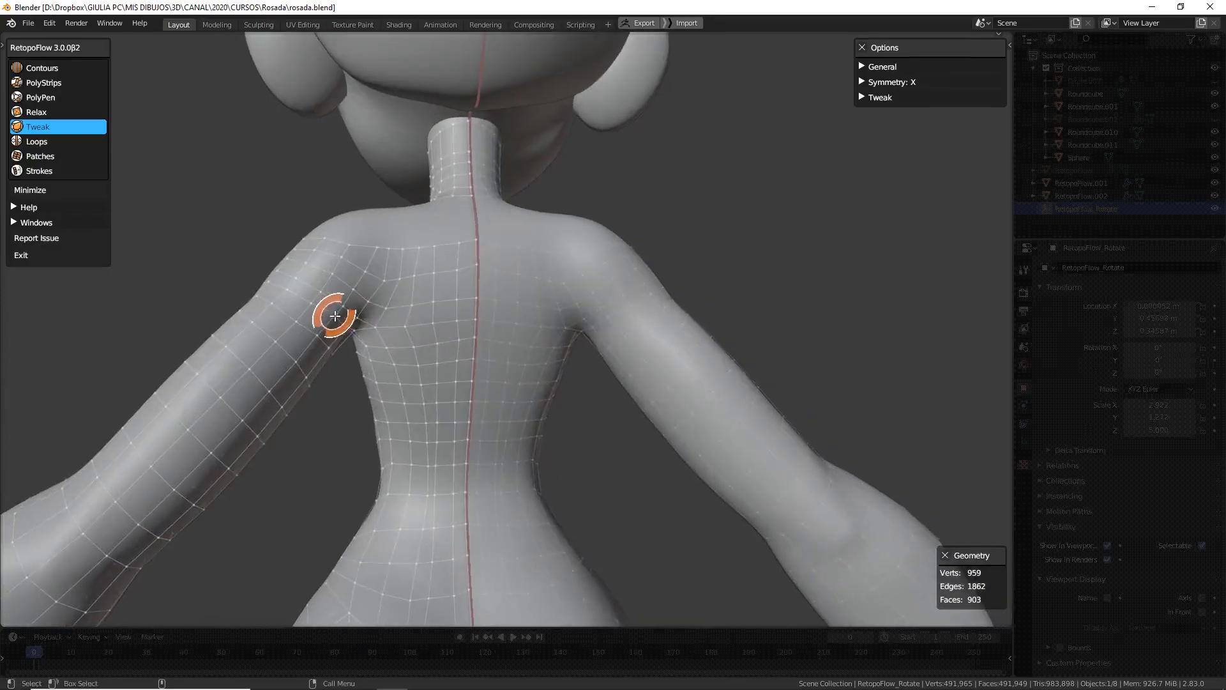
Tweak the vertices across the upper back to even out the rows toward the center line
scroll(358, 287, up, 3)
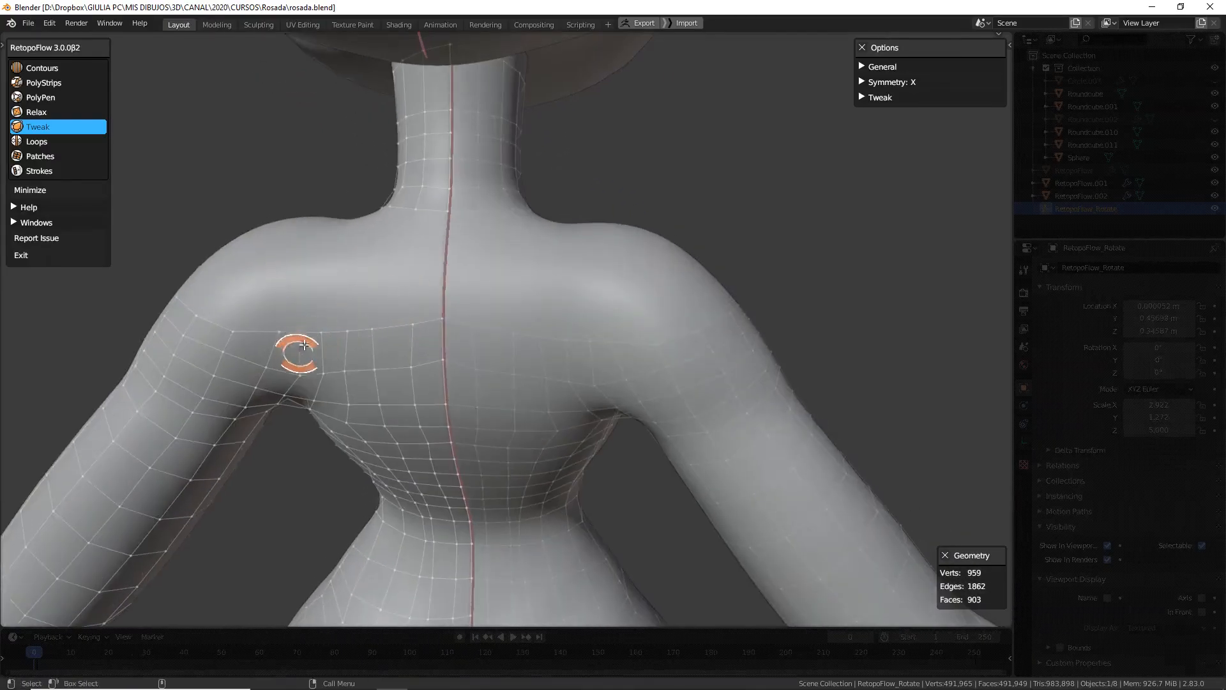
middle_drag(307, 329, 311, 325)
mouse_move(386, 276)
mouse_down()
mouse_move(381, 311)
mouse_move(410, 275)
mouse_move(414, 309)
mouse_up()
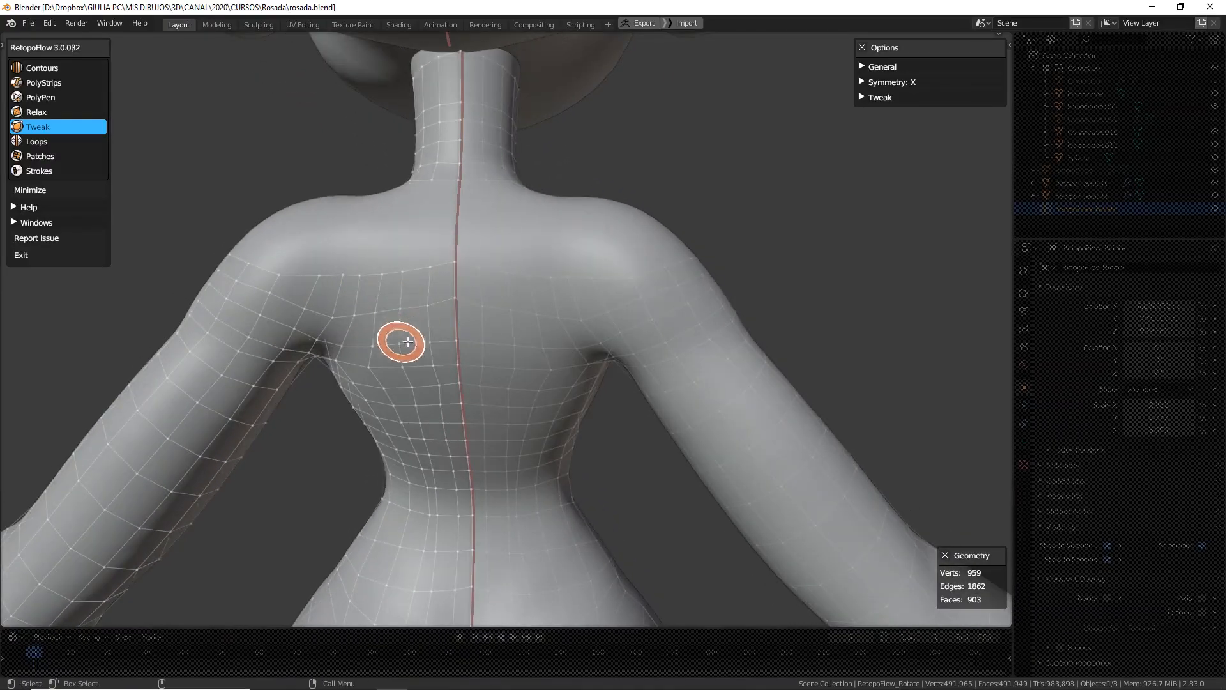
mouse_move(400, 364)
middle_down()
mouse_move(468, 328)
mouse_move(404, 307)
middle_up()
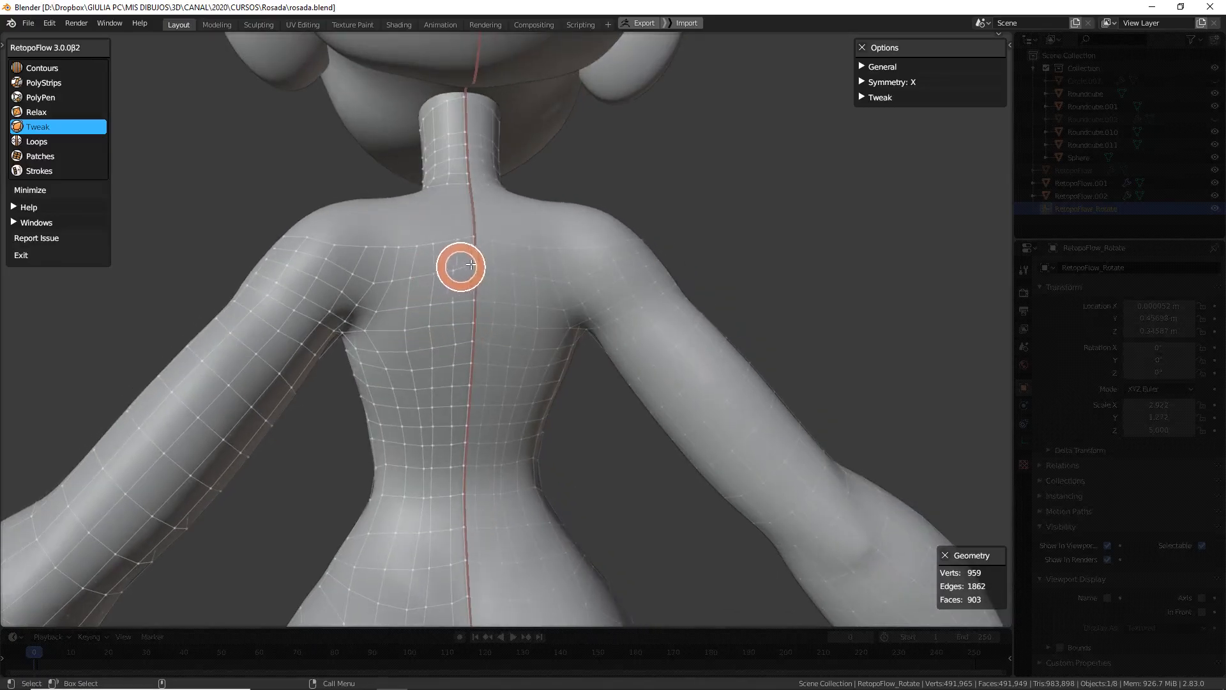
Draw a PolyStrips strip from the front shoulder edge up toward the base of the neck and set its segment count to 7
mouse_move(404, 251)
middle_down()
mouse_move(424, 307)
mouse_move(415, 335)
mouse_move(542, 356)
mouse_move(629, 353)
mouse_move(577, 386)
middle_up()
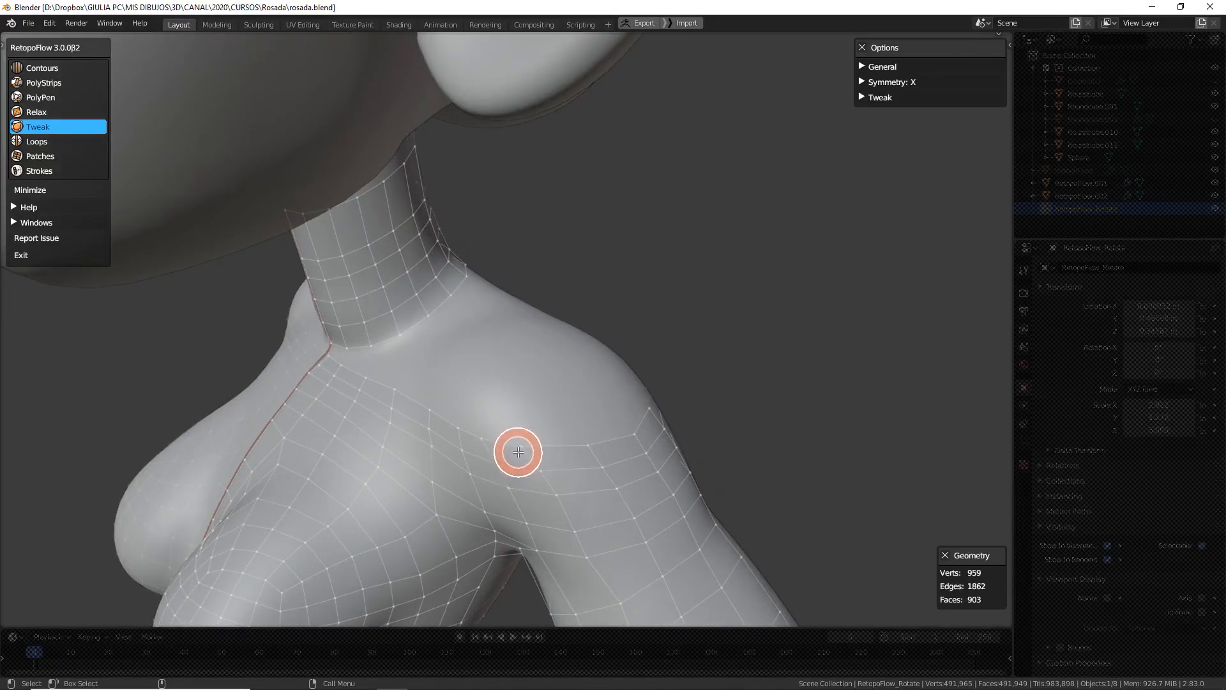
key(2)
mouse_move(496, 428)
mouse_down()
mouse_move(472, 328)
mouse_move(484, 316)
mouse_up()
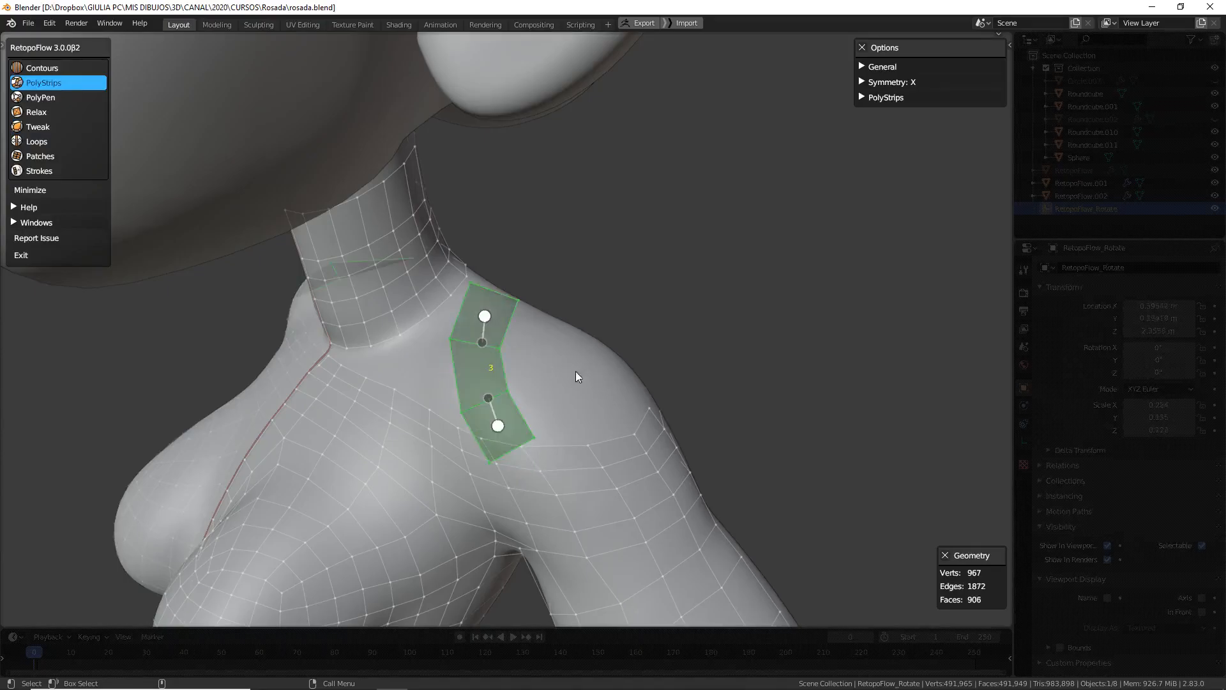
key(ctrl+z)
mouse_move(520, 450)
mouse_down()
mouse_move(484, 408)
mouse_move(481, 314)
mouse_move(484, 333)
mouse_up()
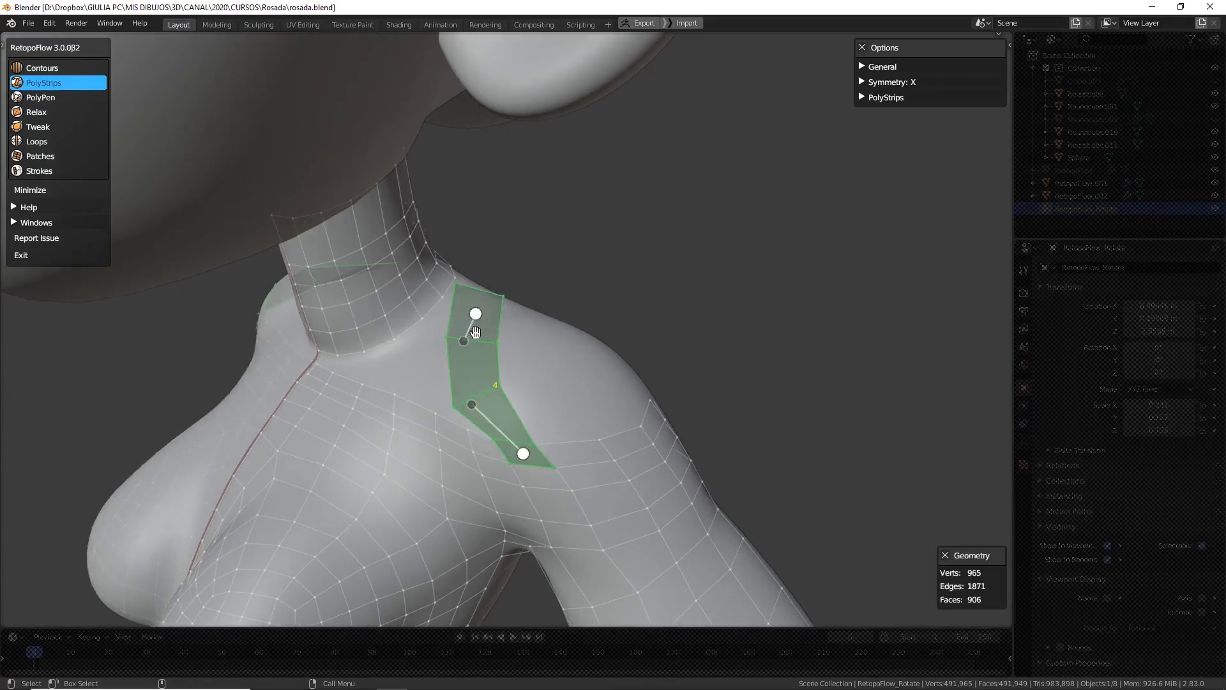
ctrl+scroll(475, 330, up, 2)
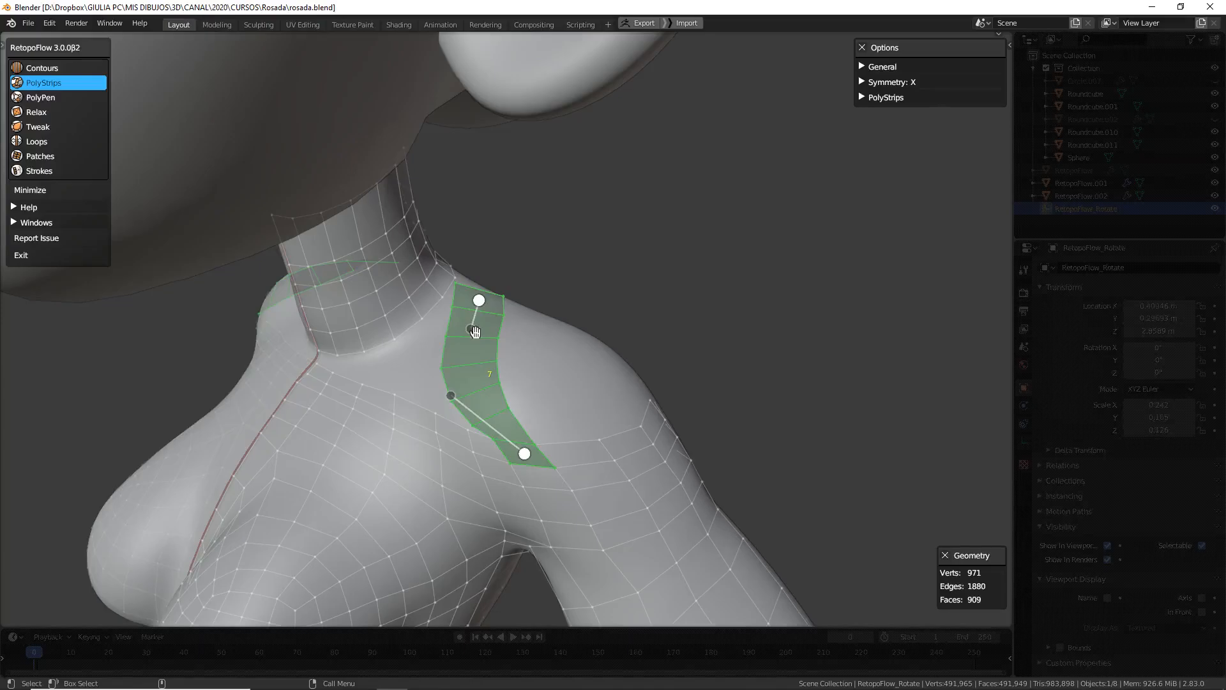
Reshape the PolyStrips strip over the top of the shoulder with its curve handles, keeping it at 6 segments
middle_drag(585, 380, 499, 314)
drag(488, 318, 480, 326)
key(ctrl+z)
mouse_move(555, 301)
mouse_down()
mouse_move(547, 318)
mouse_move(555, 297)
mouse_up()
middle_drag(556, 297, 487, 341)
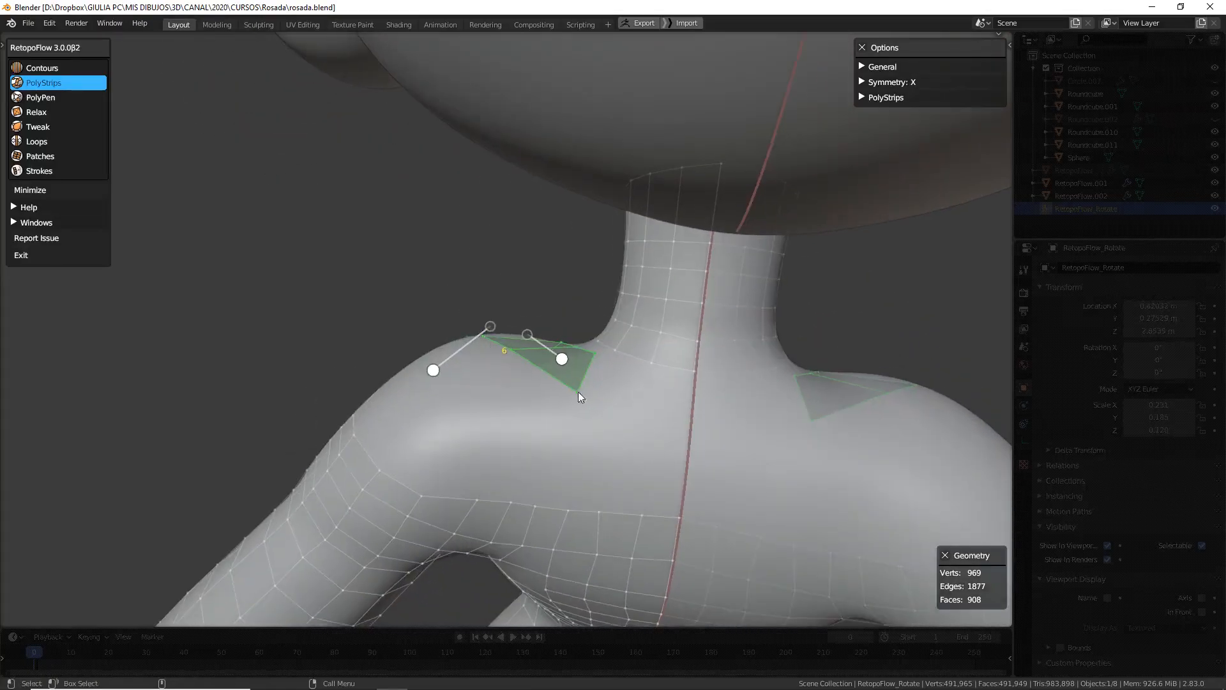
middle_drag(610, 409, 642, 433)
drag(514, 333, 563, 325)
middle_drag(572, 324, 568, 376)
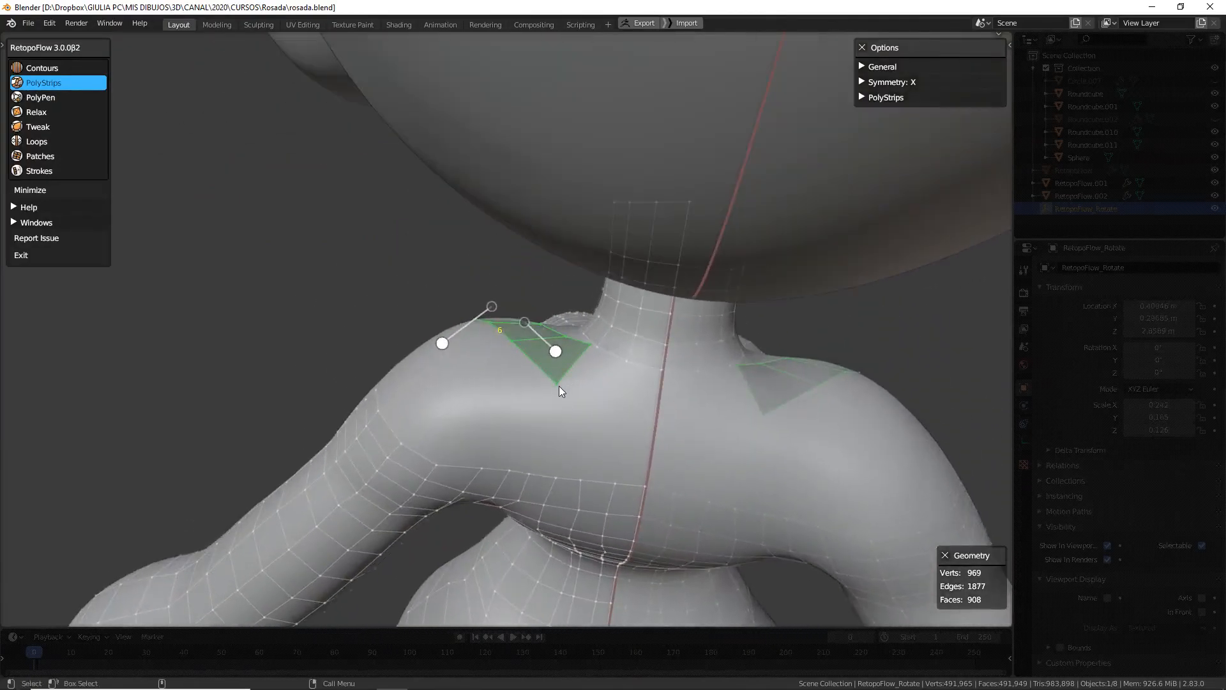
Reposition the vertices at the strip's rear end with PolyPen so the end edge faces the upper back
key(3)
drag(558, 384, 515, 370)
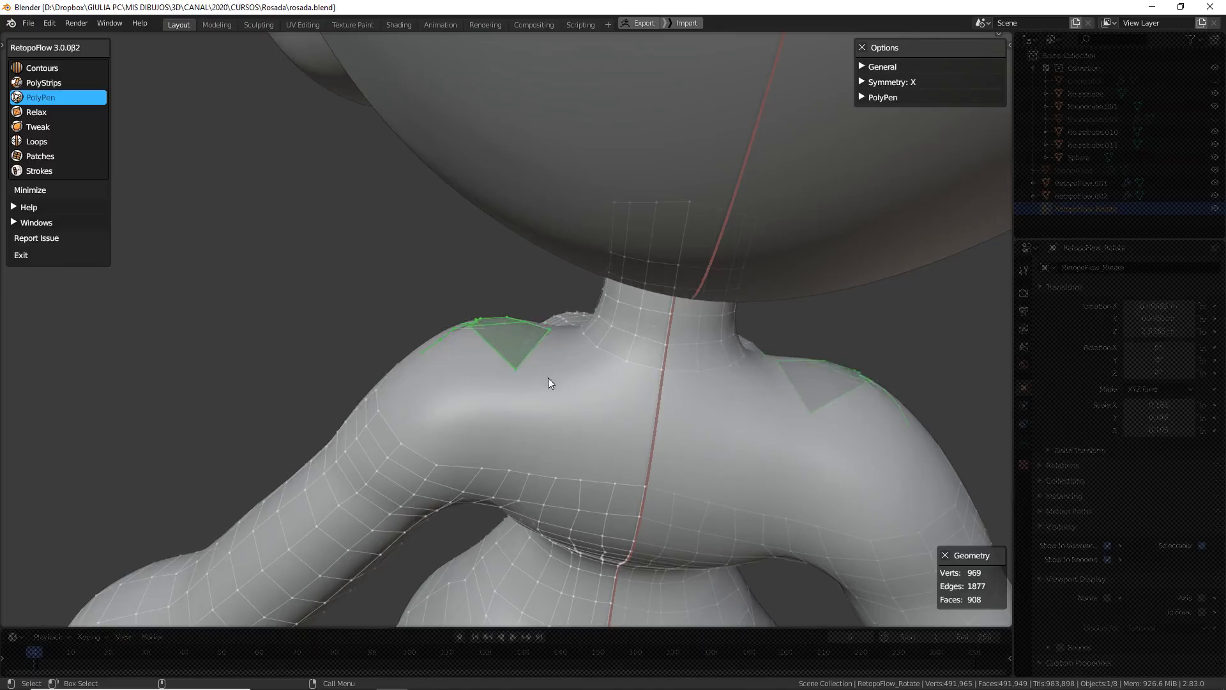
key(ctrl+z)
click(546, 412)
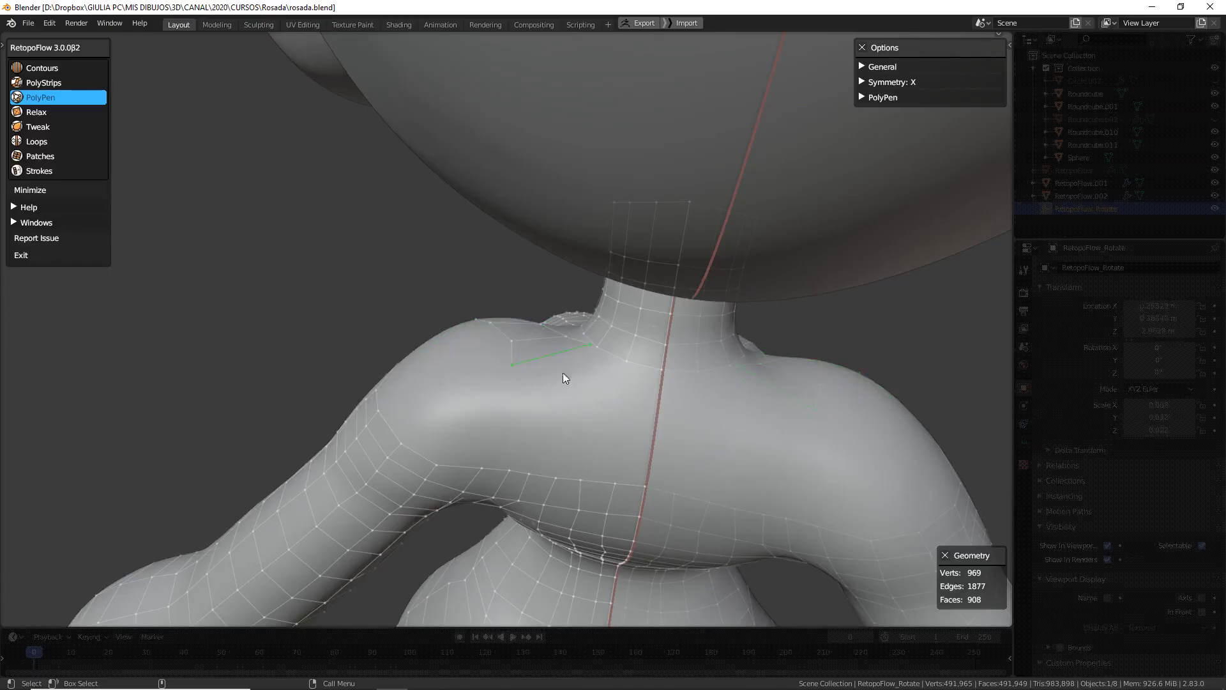
middle_drag(562, 378, 622, 362)
middle_drag(616, 352, 564, 382)
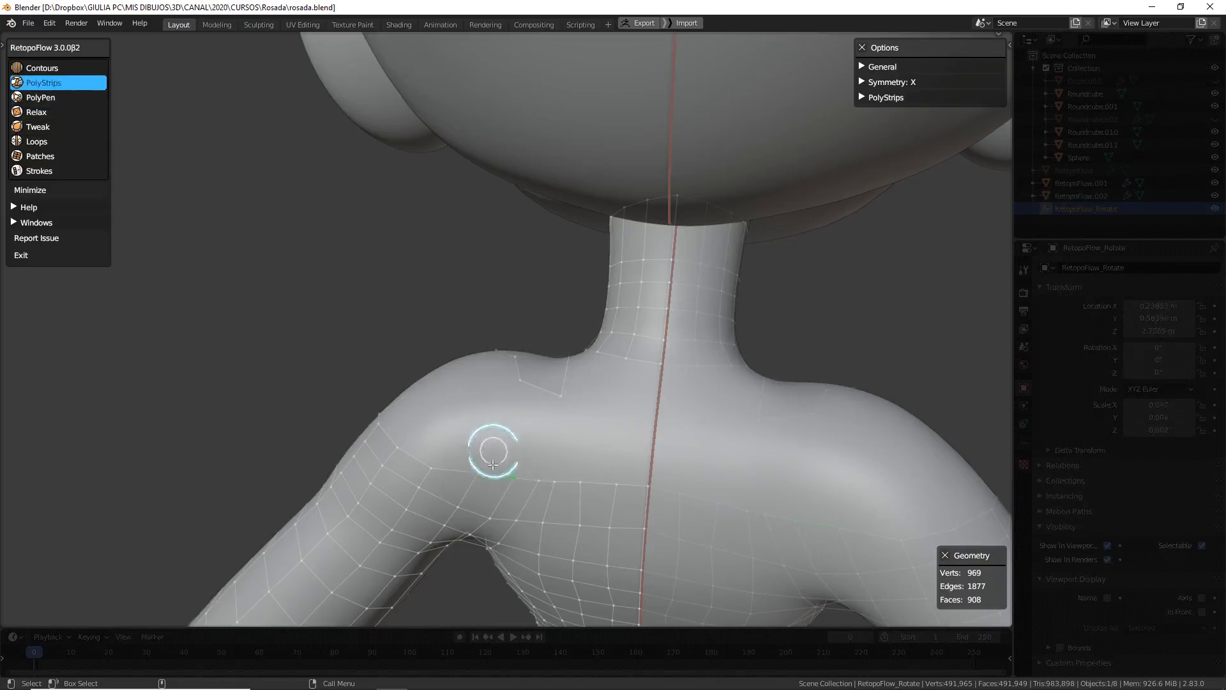
Bridge the upper-back mesh edge to the strip's rear end with PolyPen quads and insert an edge loop across the bridge
key(3)
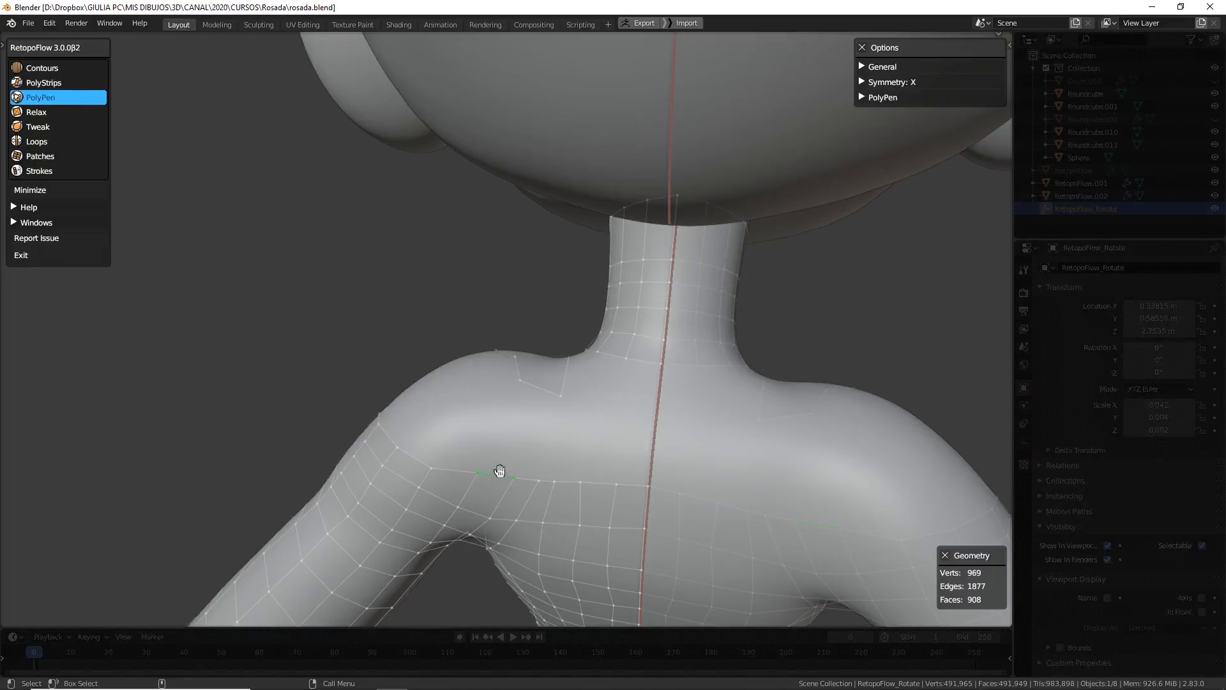
click(498, 429)
ctrl+click(534, 443)
ctrl+click(521, 381)
middle_drag(580, 470, 636, 458)
key(6)
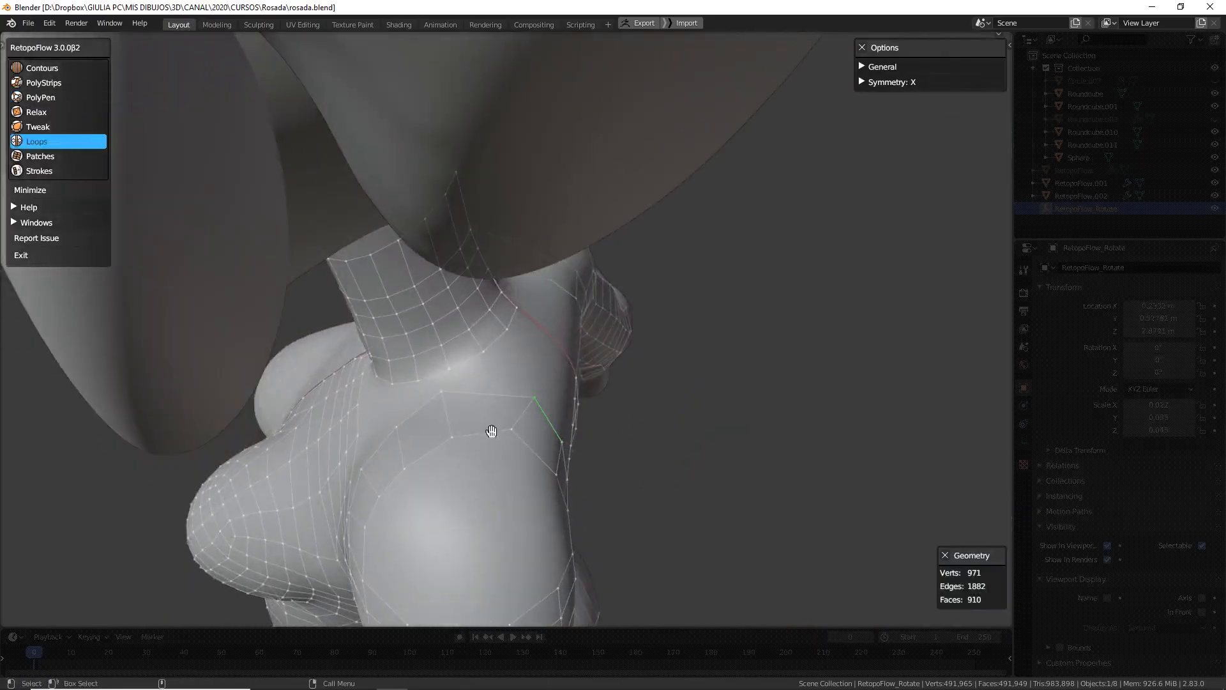
middle_drag(510, 503, 496, 439)
Even out the vertices of the new strip around the shoulder with the Tweak brush
key(3)
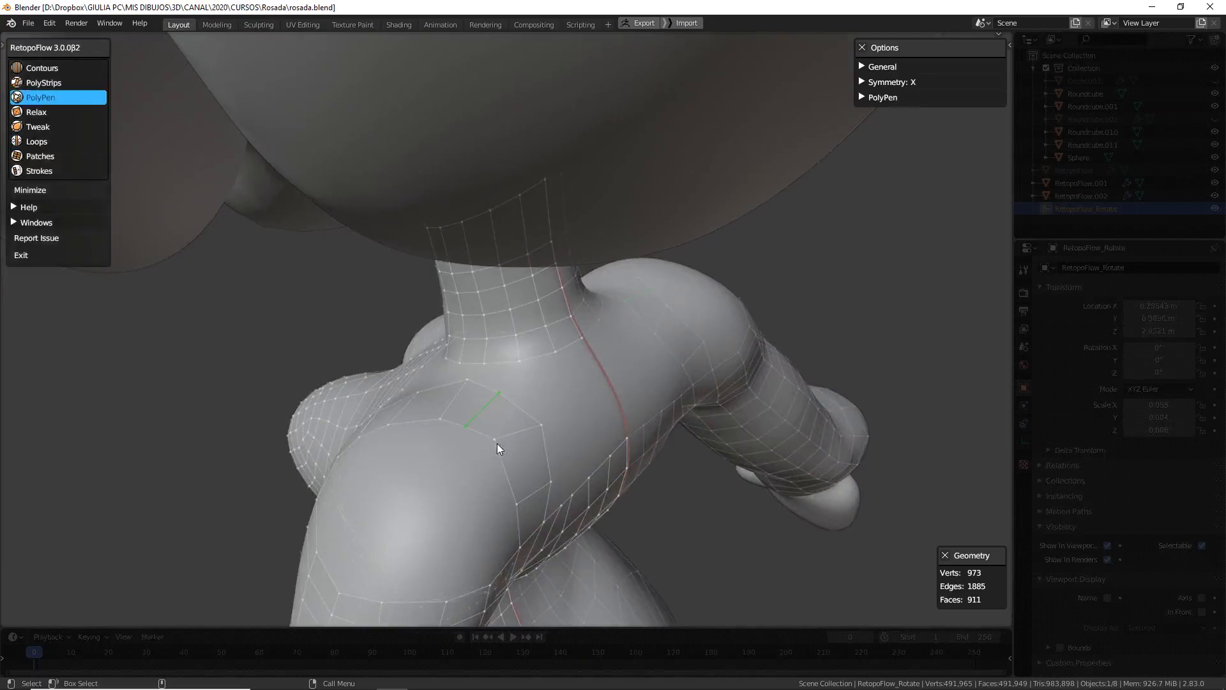
key(4)
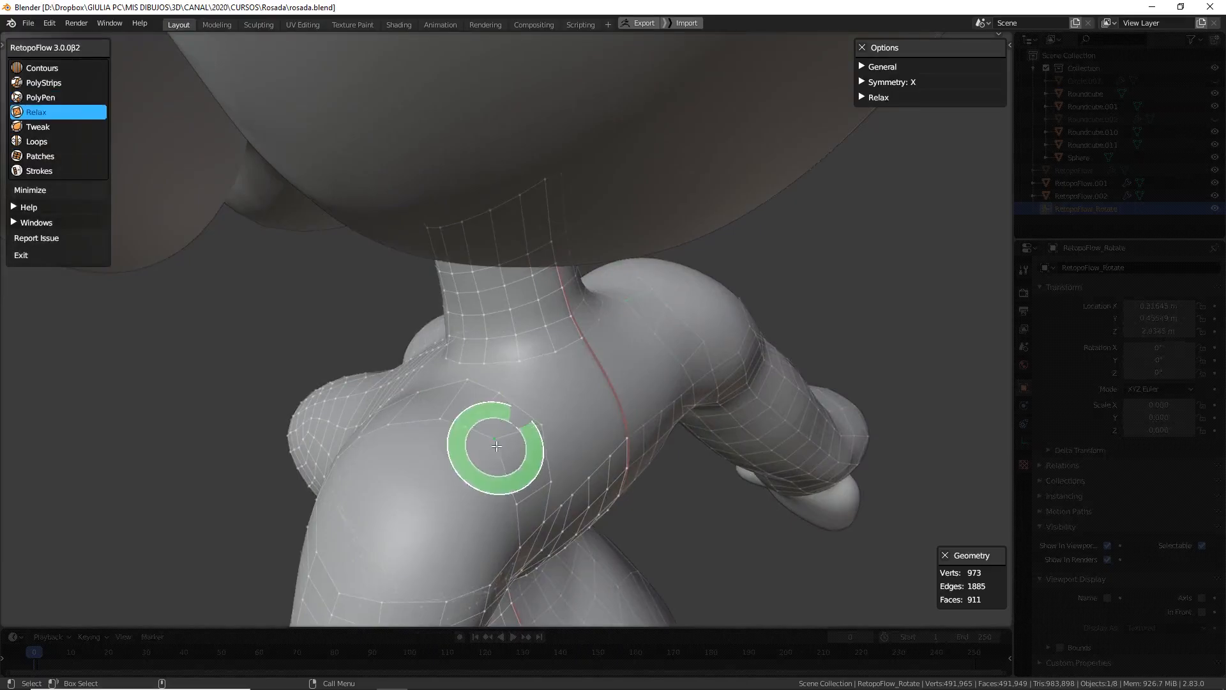
key(5)
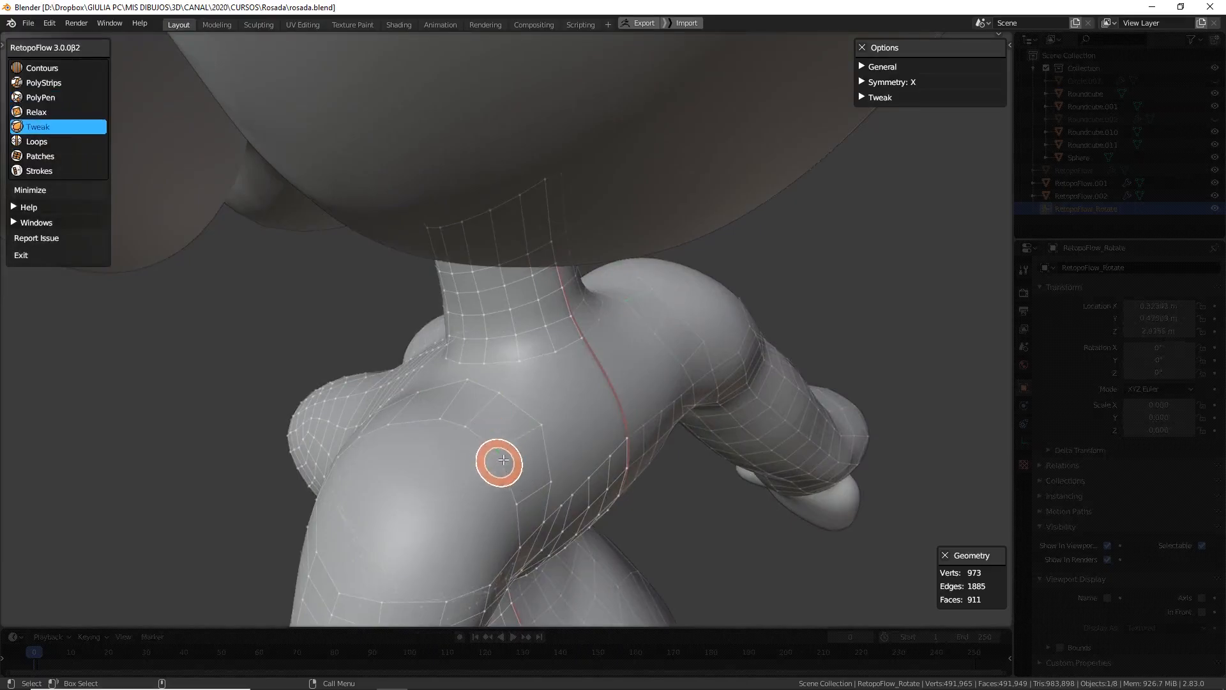
mouse_move(559, 434)
middle_down()
mouse_move(637, 439)
mouse_move(403, 433)
middle_up()
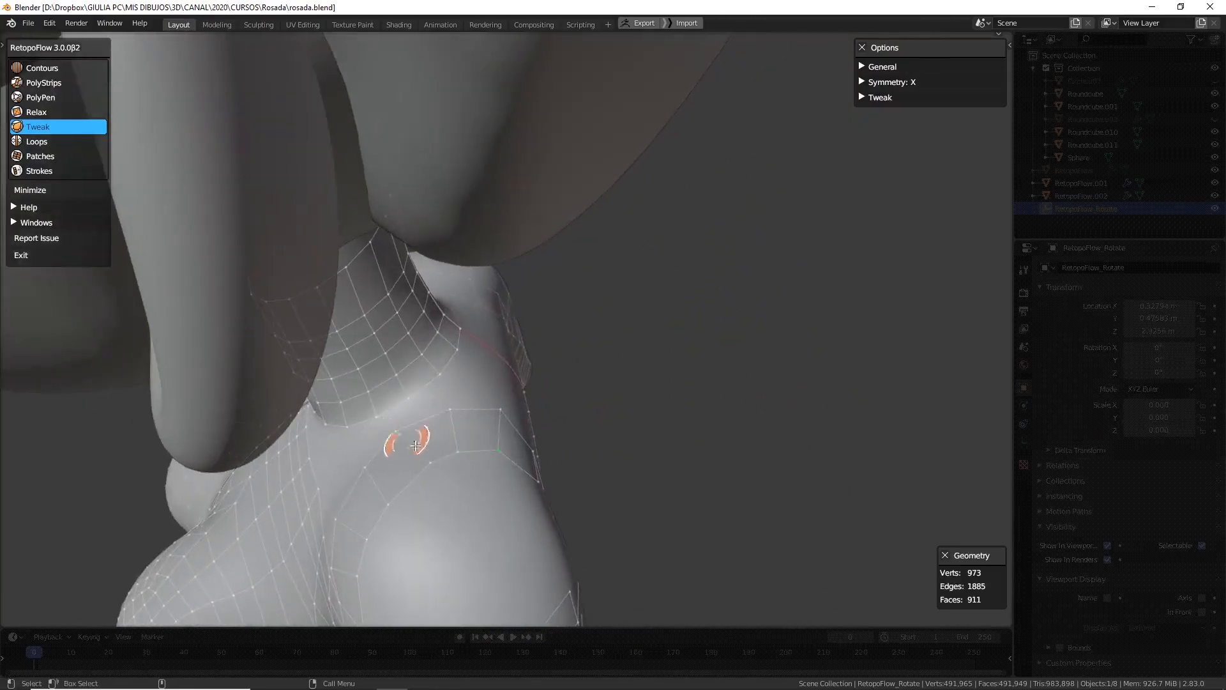
mouse_move(567, 507)
middle_down()
mouse_move(552, 475)
mouse_move(555, 492)
mouse_move(487, 517)
mouse_move(512, 492)
mouse_move(511, 467)
mouse_move(477, 506)
mouse_move(552, 492)
mouse_move(468, 498)
mouse_move(476, 470)
mouse_move(464, 485)
mouse_move(519, 471)
mouse_move(599, 504)
mouse_move(466, 500)
mouse_move(545, 496)
mouse_move(546, 509)
middle_up()
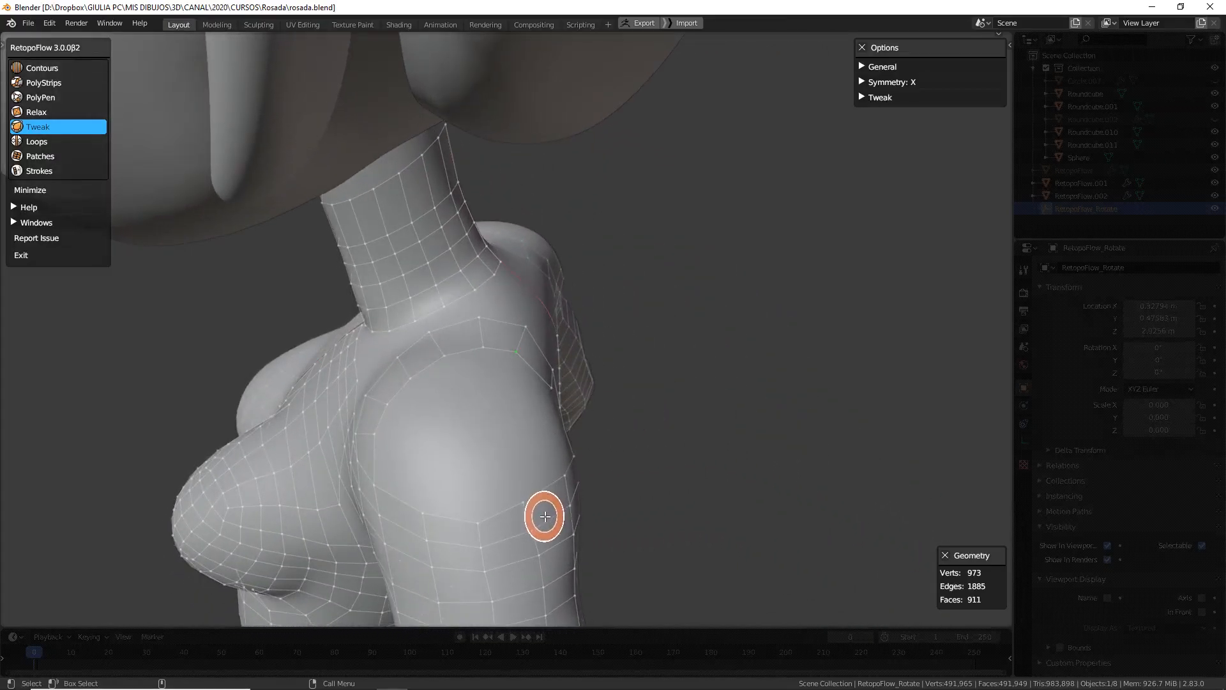
mouse_move(536, 511)
middle_down()
mouse_move(473, 511)
mouse_move(519, 509)
mouse_move(500, 511)
mouse_move(488, 488)
mouse_move(514, 492)
mouse_move(370, 452)
middle_up()
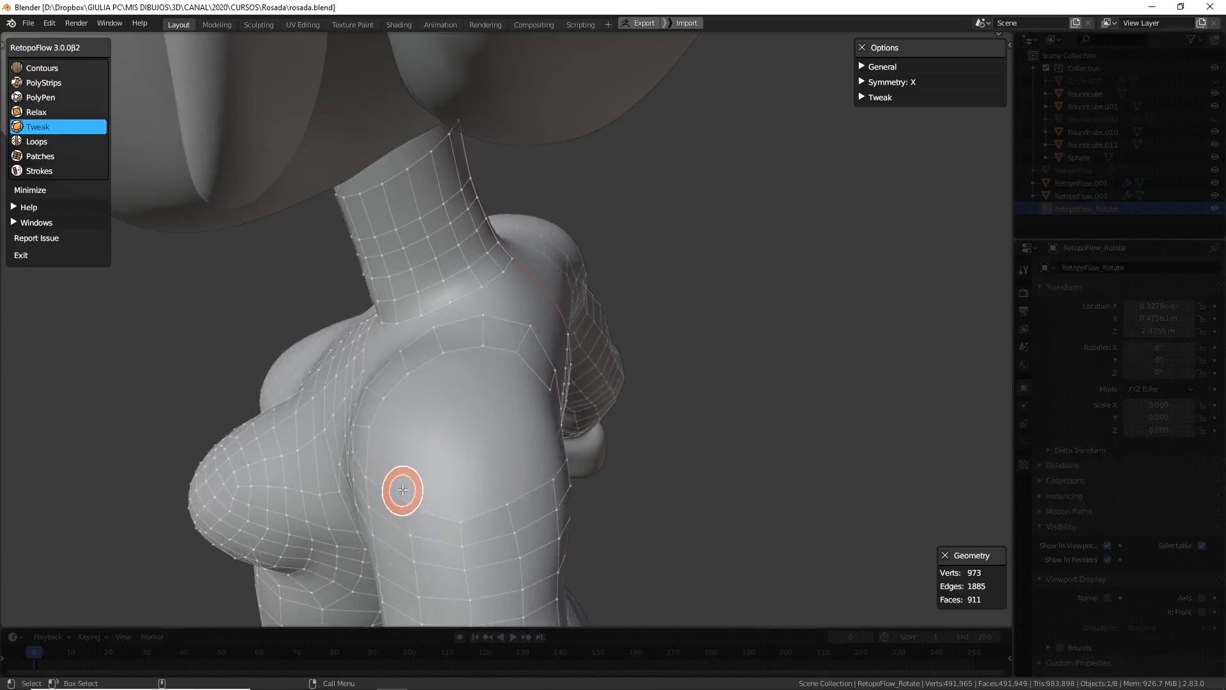
Build PolyPen faces along the inside of the shoulder strip from the front of the arm toward the shoulder top
key(3)
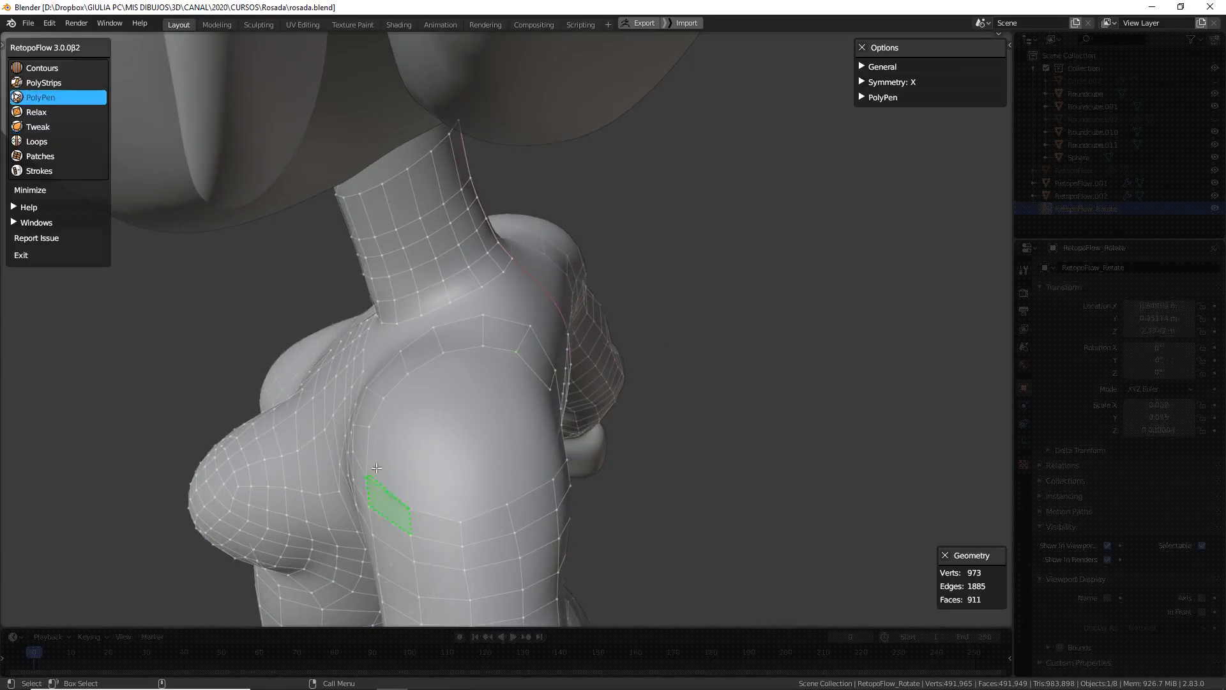
click(369, 428)
click(404, 441)
click(413, 420)
ctrl+click(434, 401)
ctrl+click(443, 353)
ctrl+click(458, 387)
middle_drag(509, 431, 501, 361)
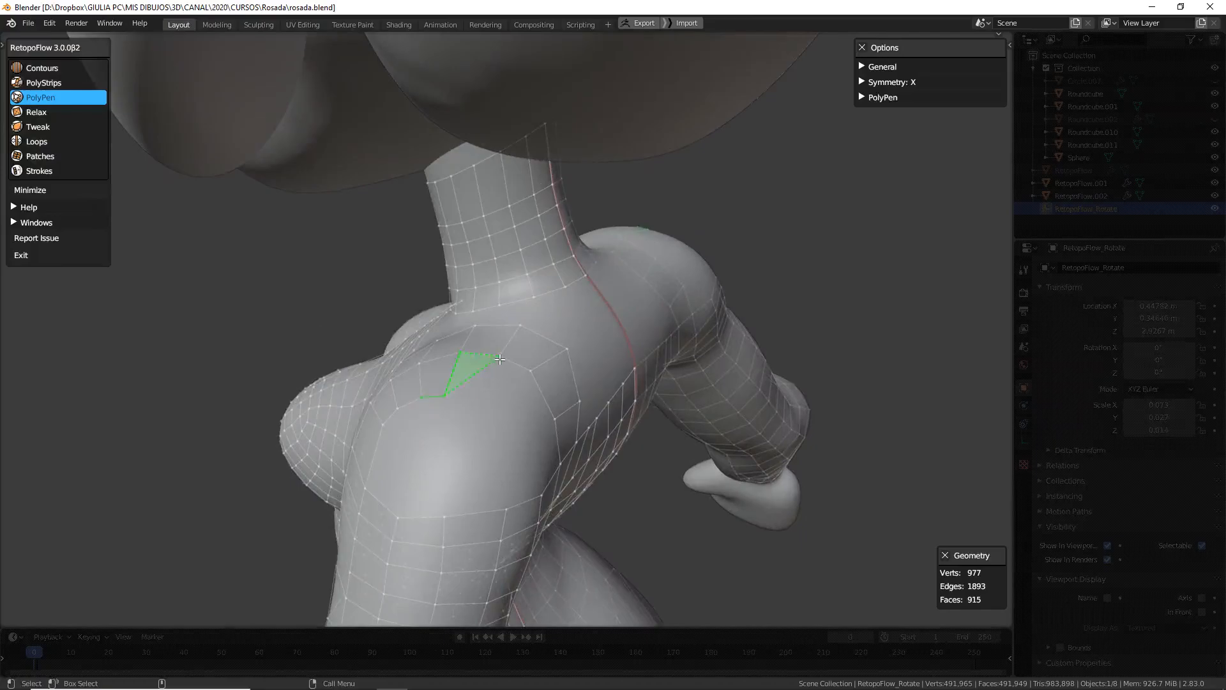
Continue the inner row of PolyPen faces over the shoulder and down to the back of the arm
ctrl+click(500, 359)
ctrl+click(531, 370)
ctrl+click(497, 419)
middle_drag(498, 422, 543, 438)
ctrl+click(544, 434)
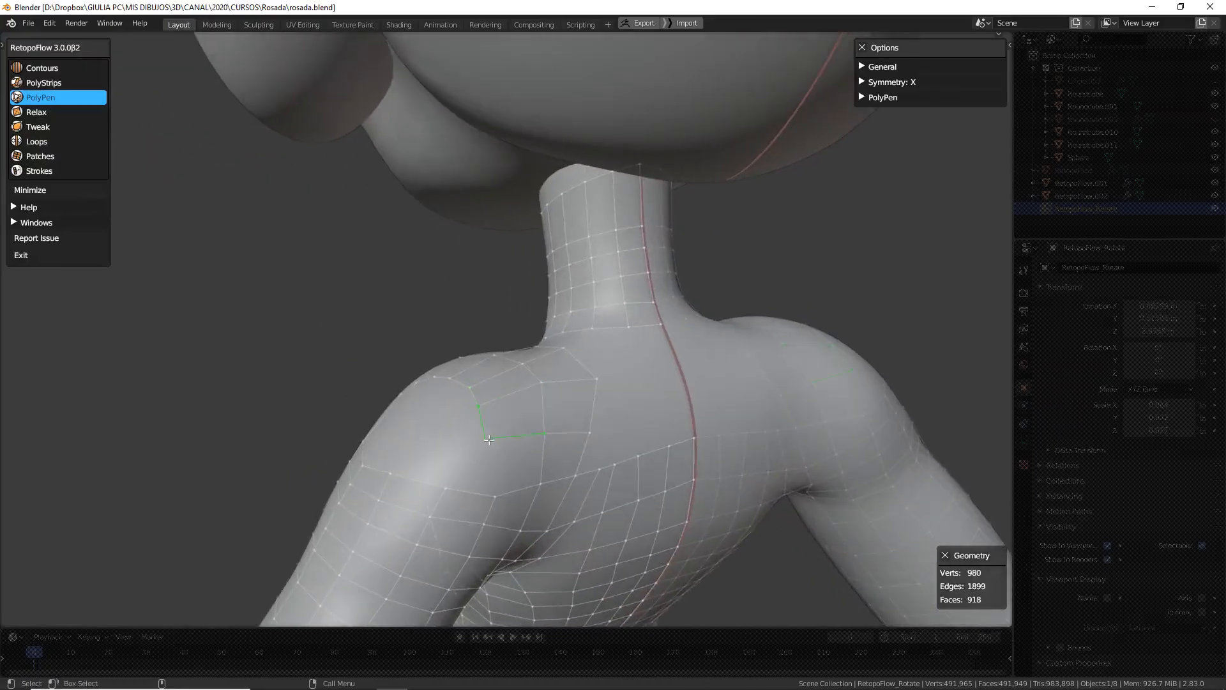
ctrl+click(540, 484)
ctrl+click(495, 496)
Add two PolyPen faces at the front of the shoulder opening, joining the inner row to the upper arm's edge
middle_drag(475, 558, 494, 452)
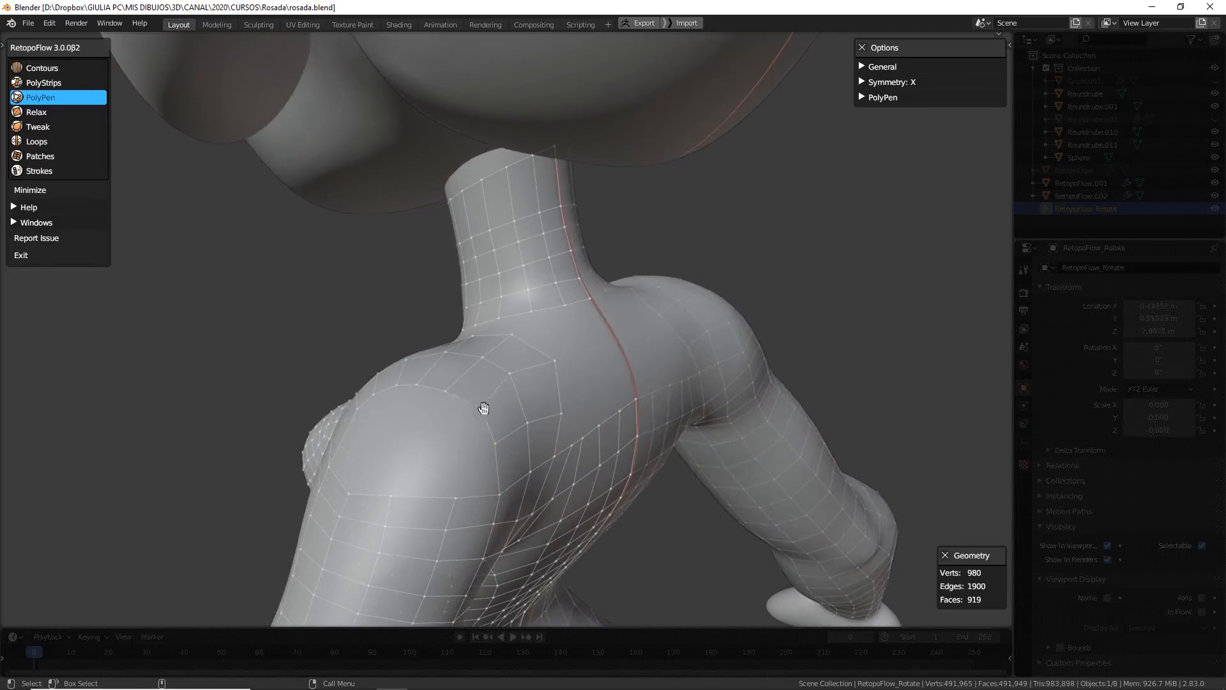
middle_drag(480, 409, 505, 482)
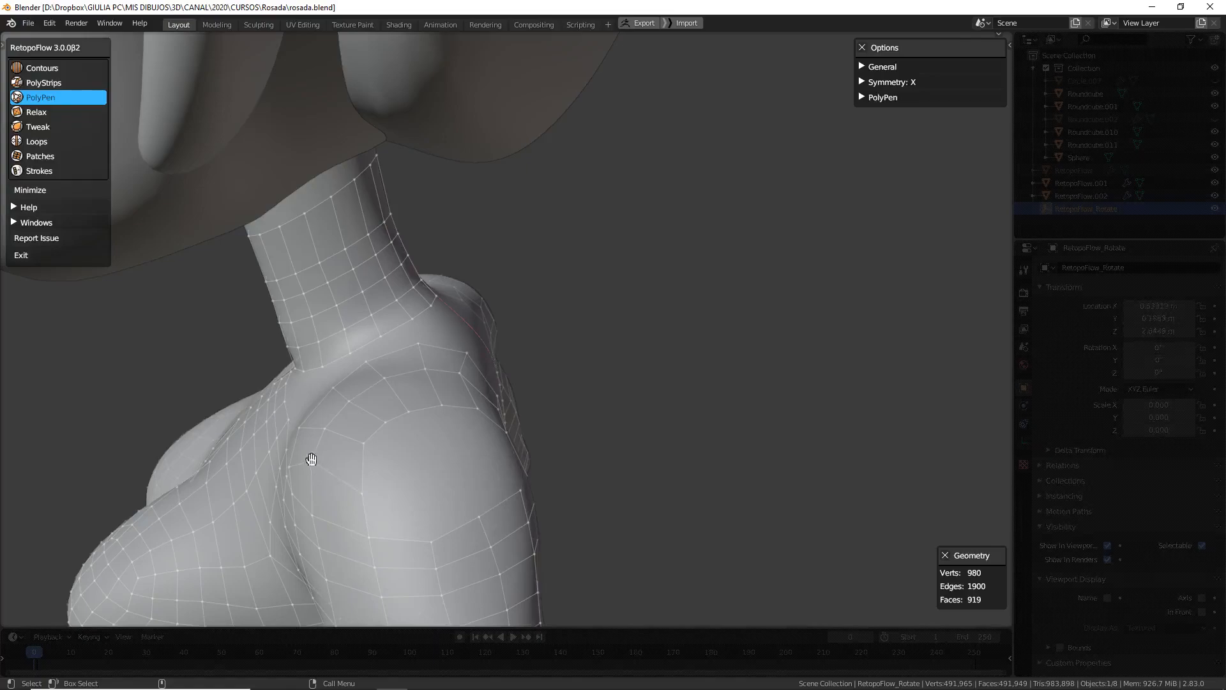
middle_drag(315, 478, 355, 496)
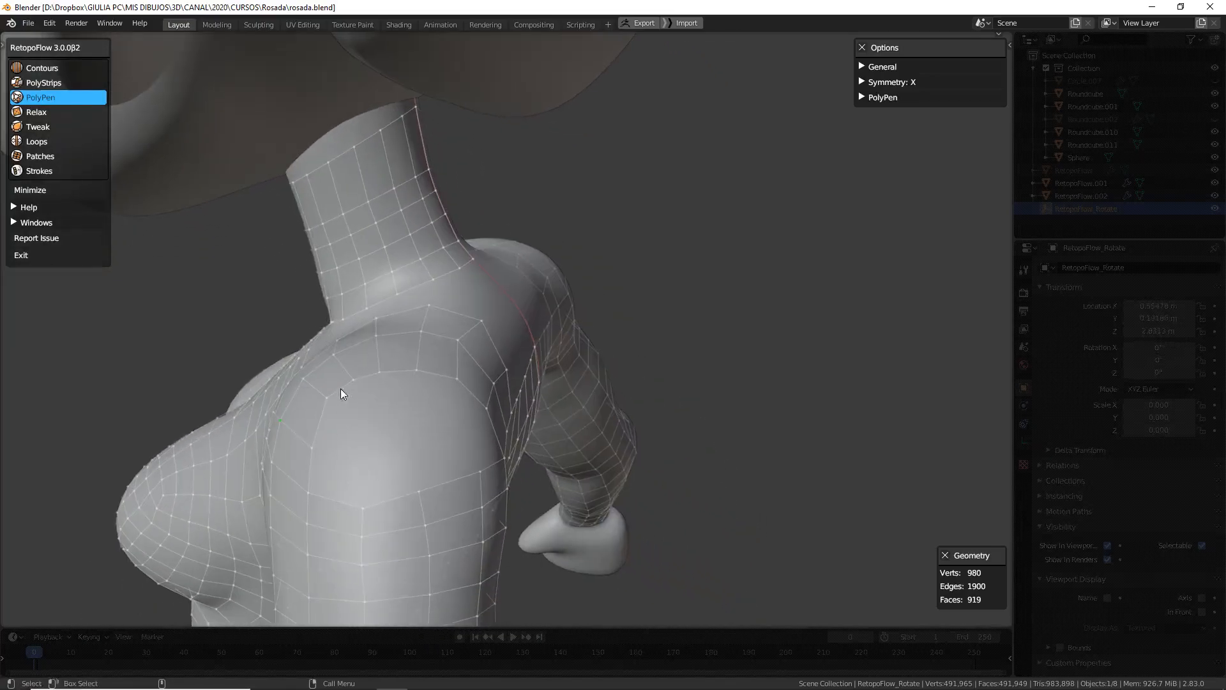
middle_drag(420, 402, 445, 499)
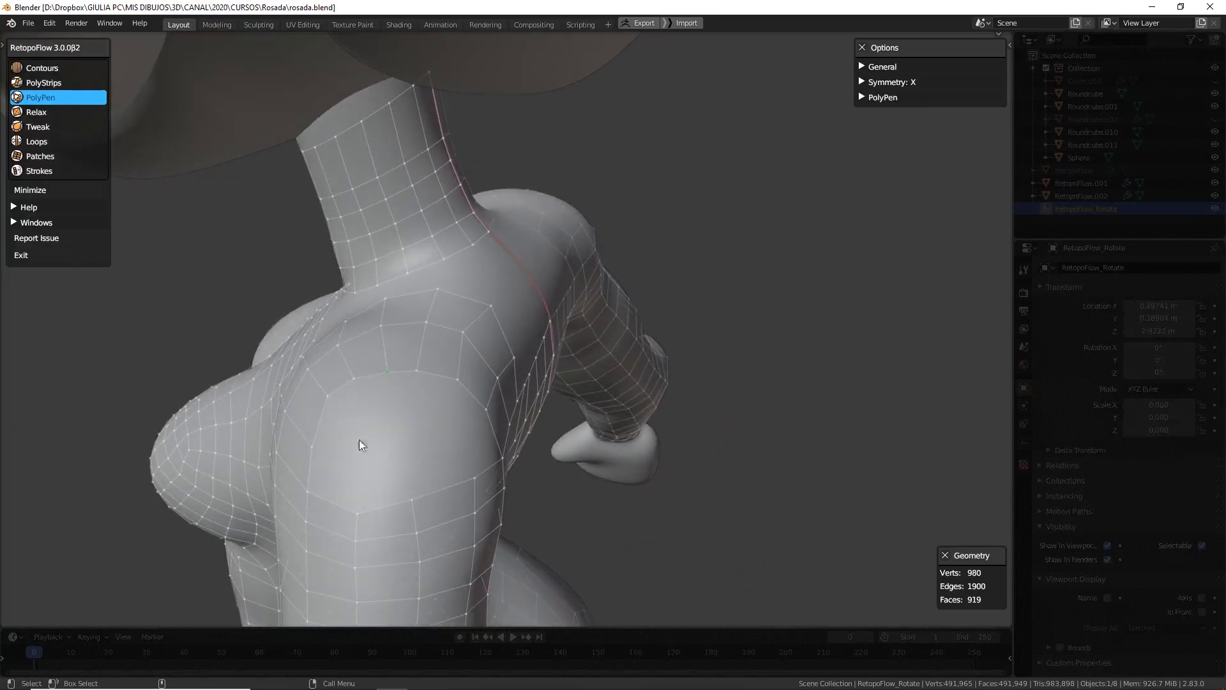
middle_drag(365, 478, 339, 418)
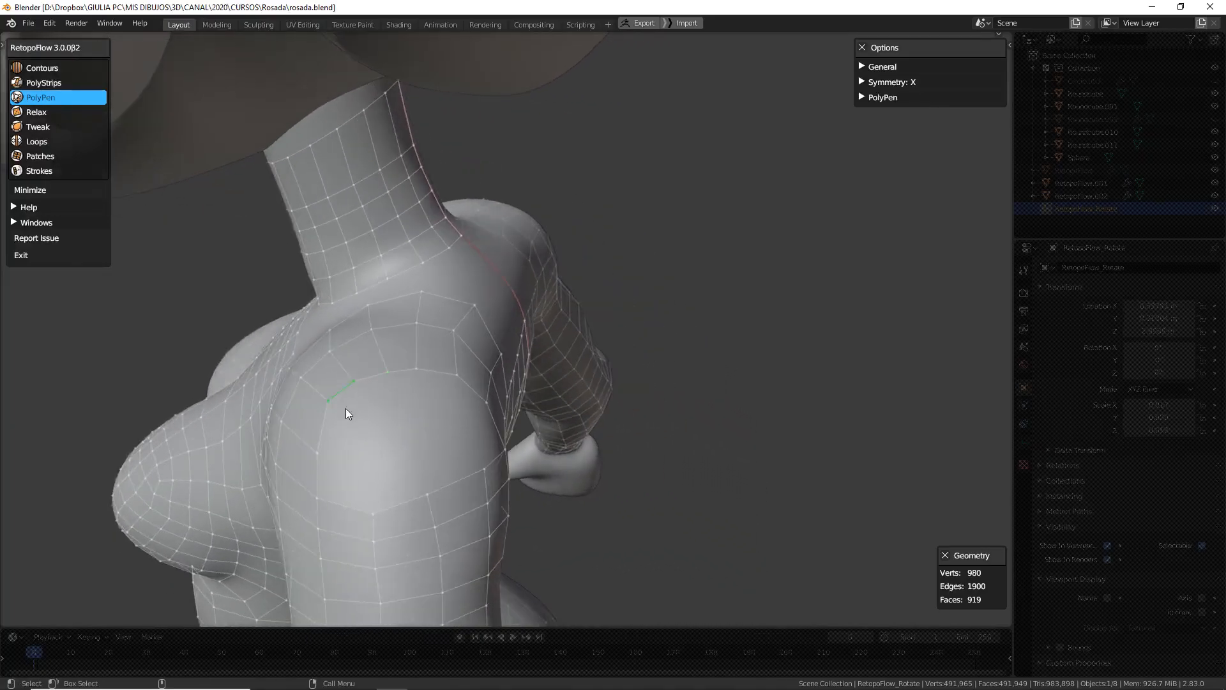
click(318, 455)
click(372, 514)
Adjust the vertices at the rear corner of the shoulder strip to smooth its flow into the upper back
middle_drag(470, 504, 521, 446)
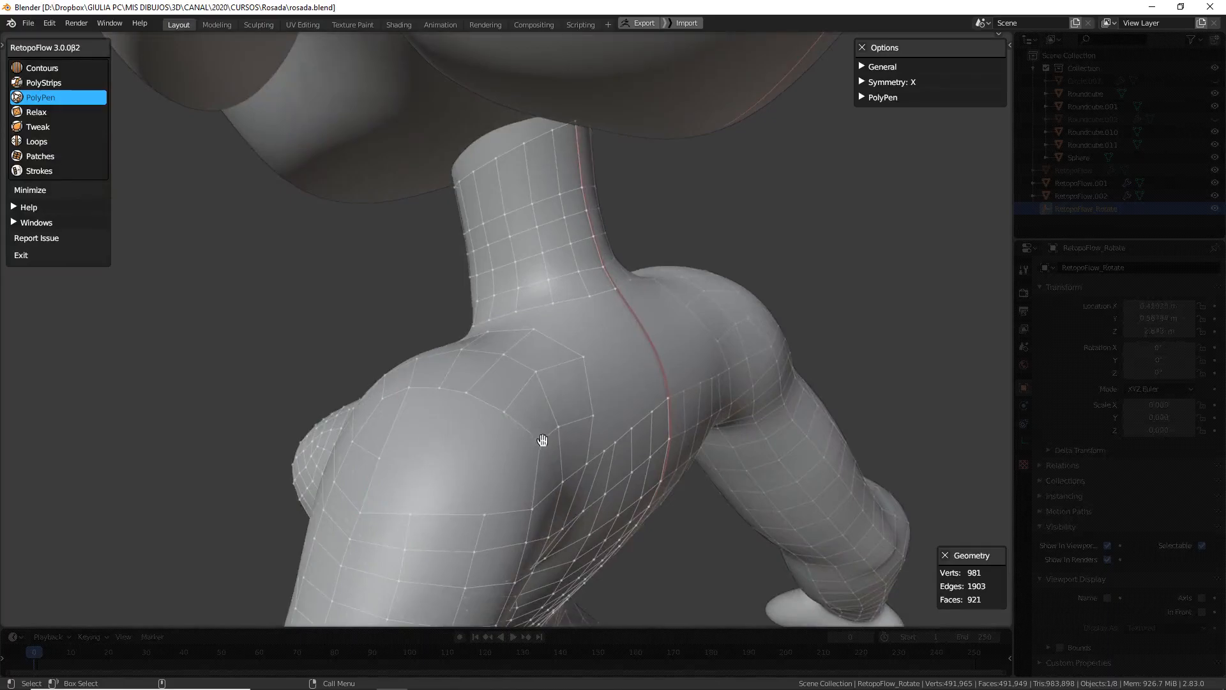
middle_drag(567, 480, 540, 473)
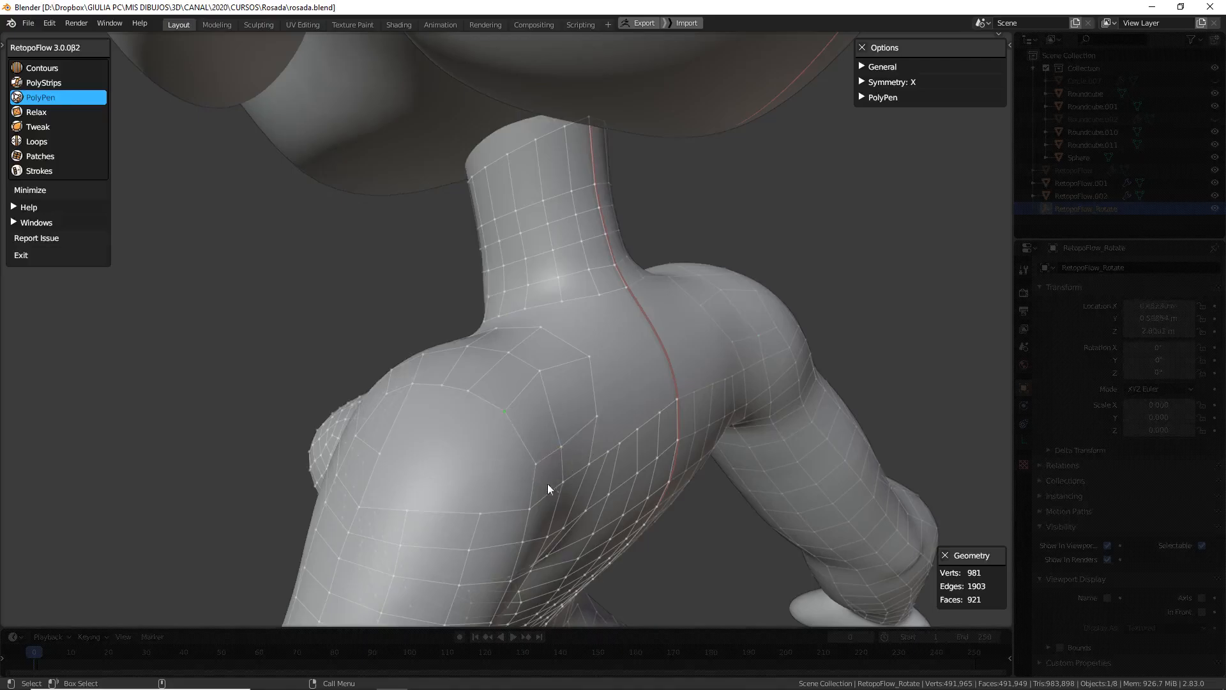
middle_drag(550, 487, 541, 485)
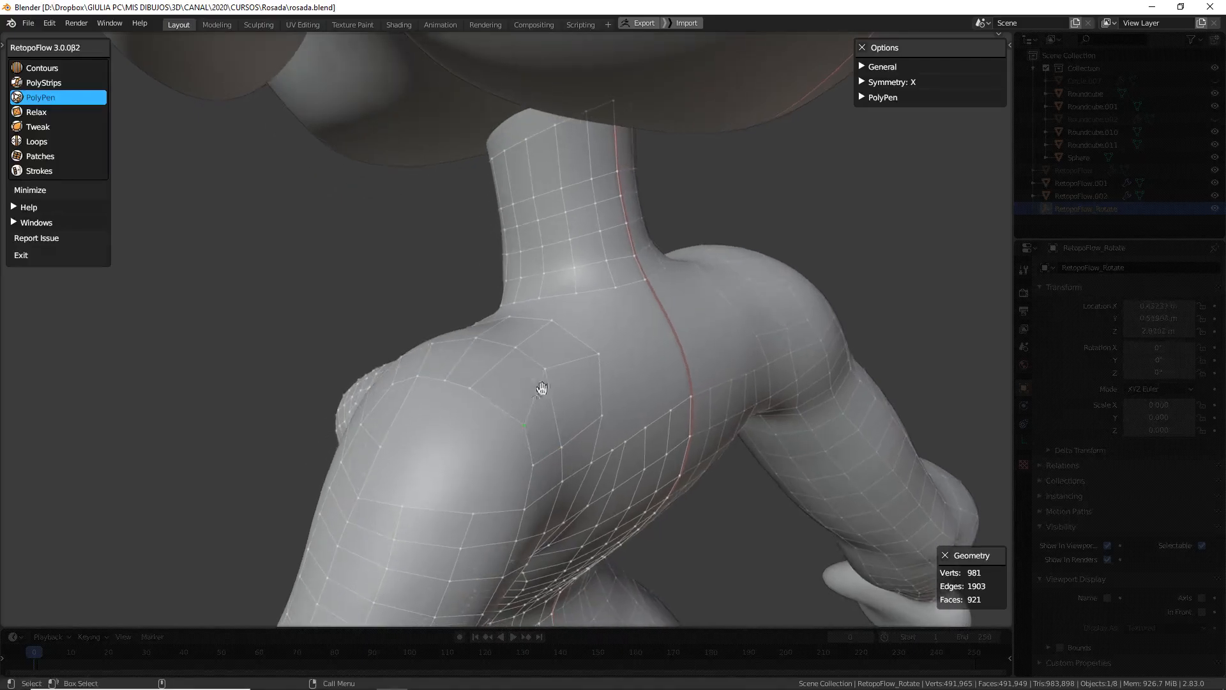
drag(600, 359, 606, 384)
middle_drag(566, 460, 540, 470)
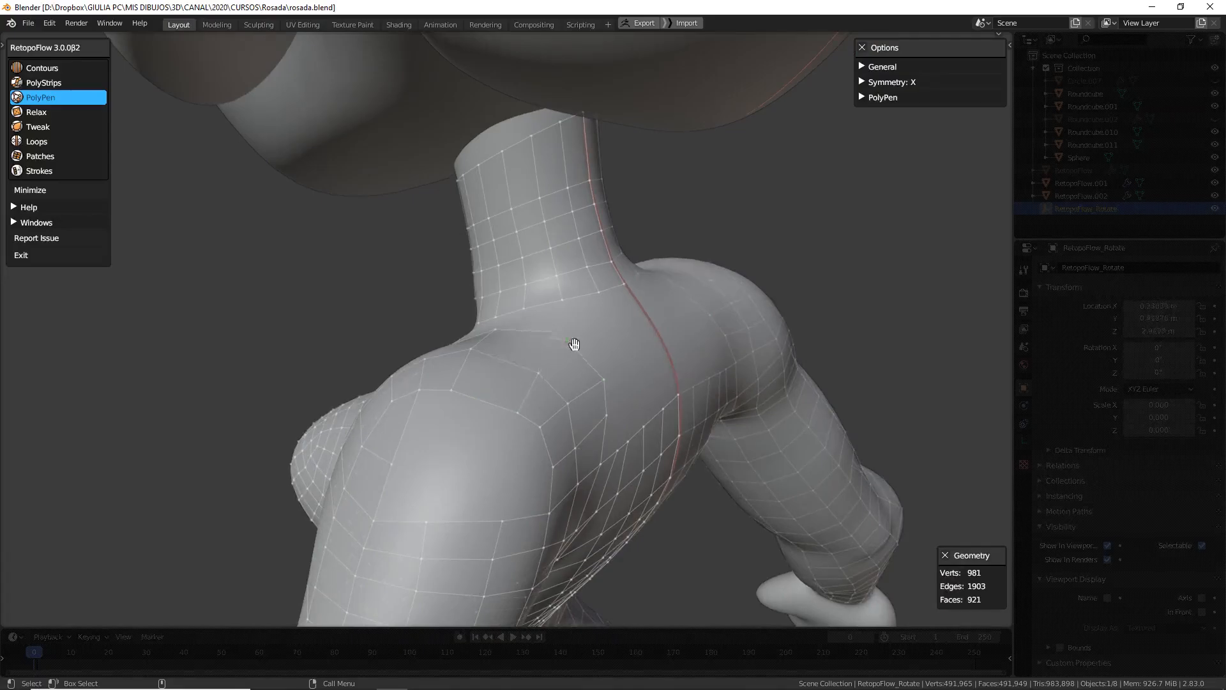
middle_drag(574, 353, 631, 416)
middle_drag(564, 443, 531, 455)
Extend a row of PolyPen quads upward from the arm's top edge across the opening to the rear side
scroll(532, 455, down, 6)
scroll(517, 484, up, 7)
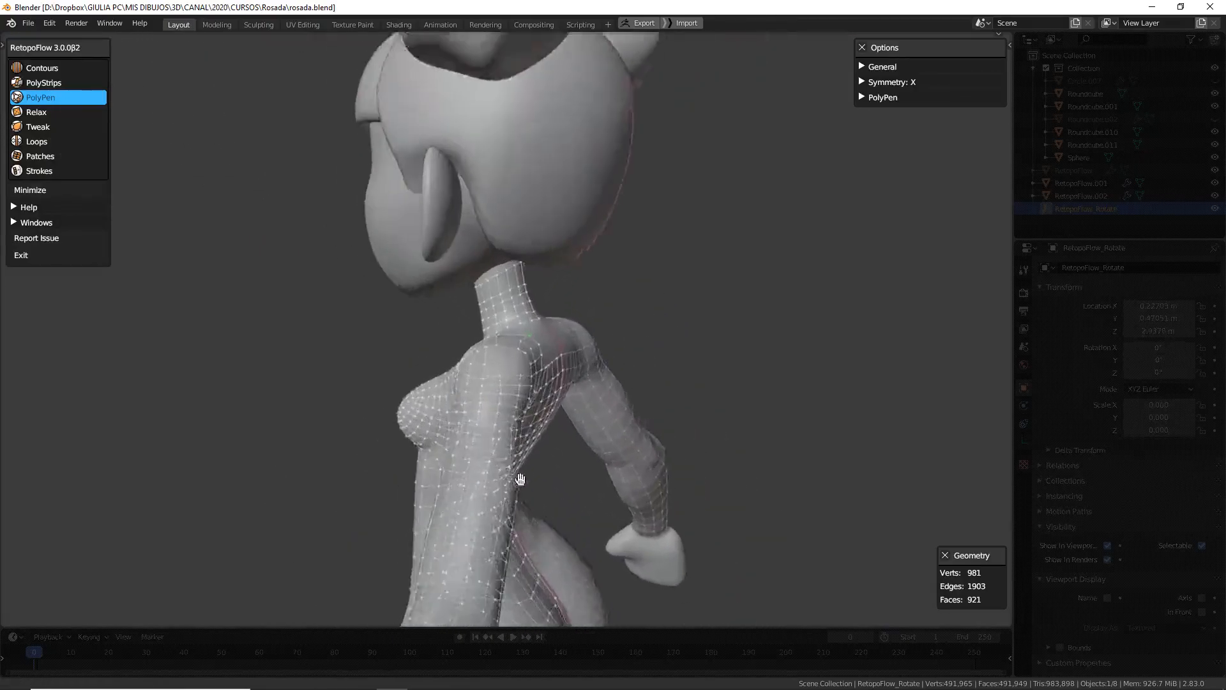
scroll(527, 461, down, 8)
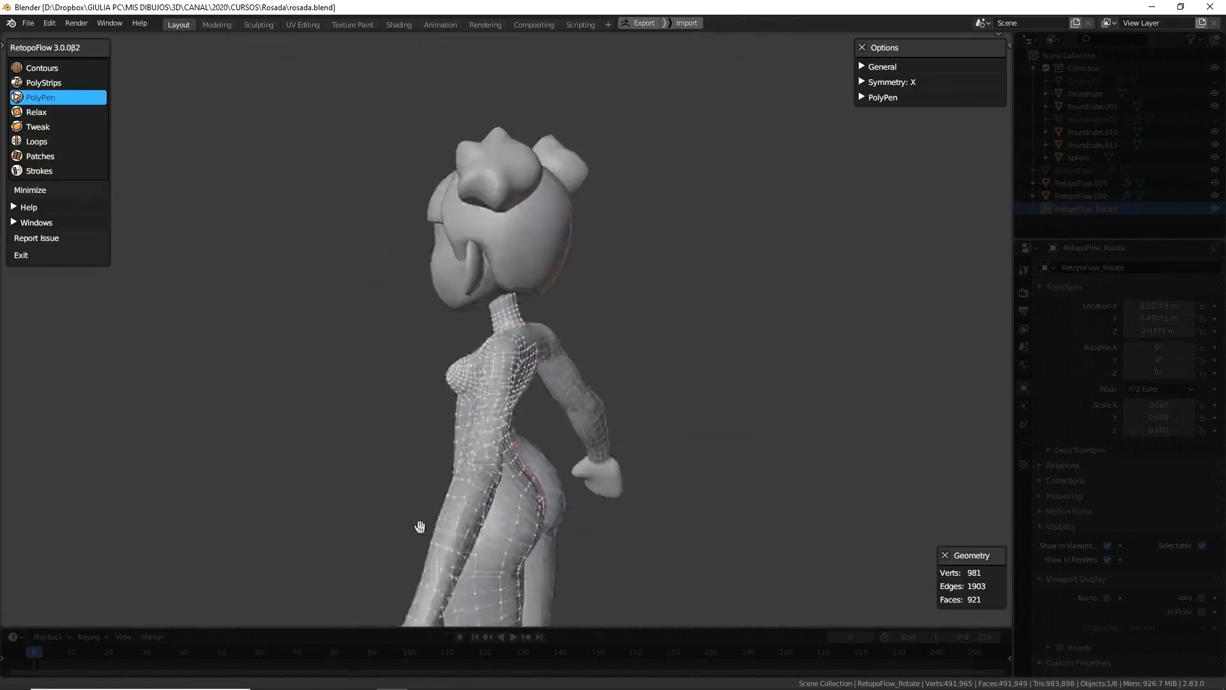
middle_drag(526, 458, 524, 364)
scroll(524, 367, up, 8)
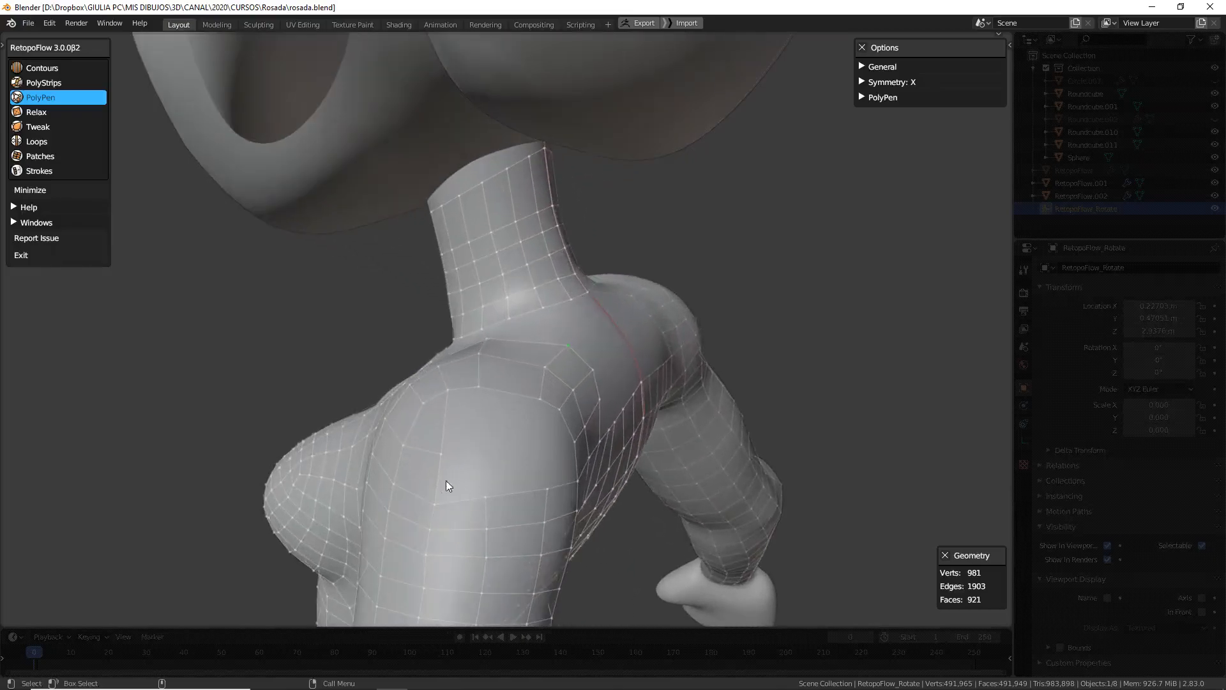
click(486, 493)
middle_drag(564, 512, 538, 504)
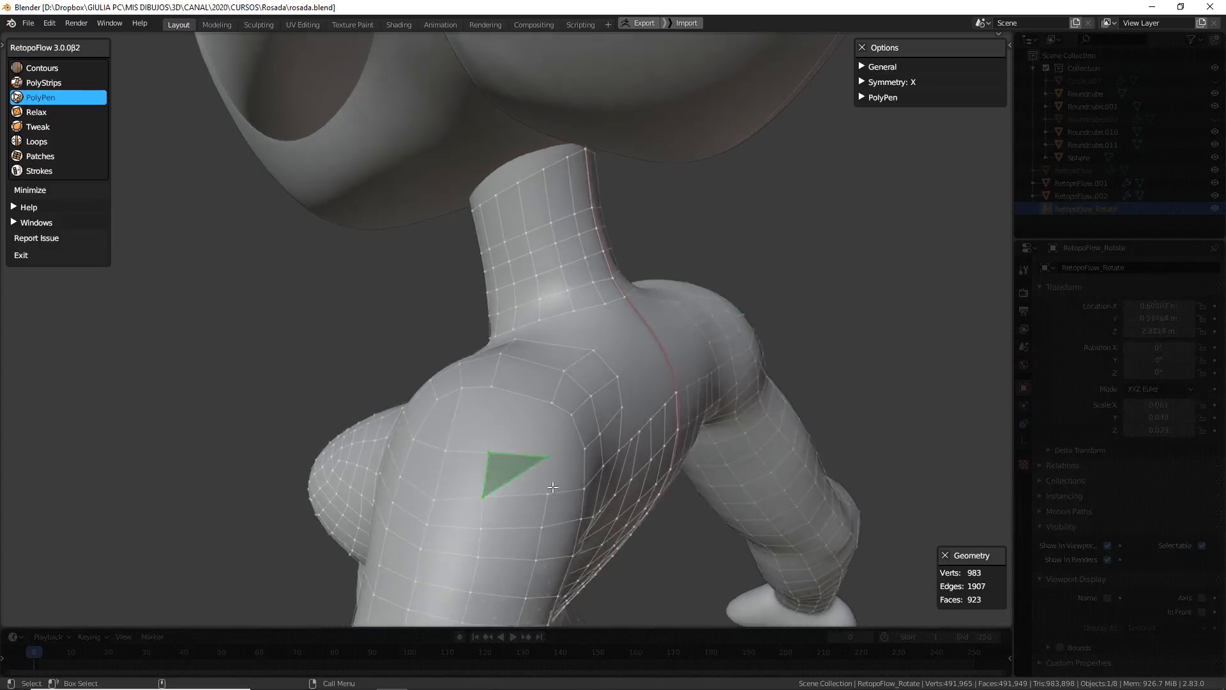
click(549, 495)
middle_drag(603, 479, 546, 480)
click(589, 447)
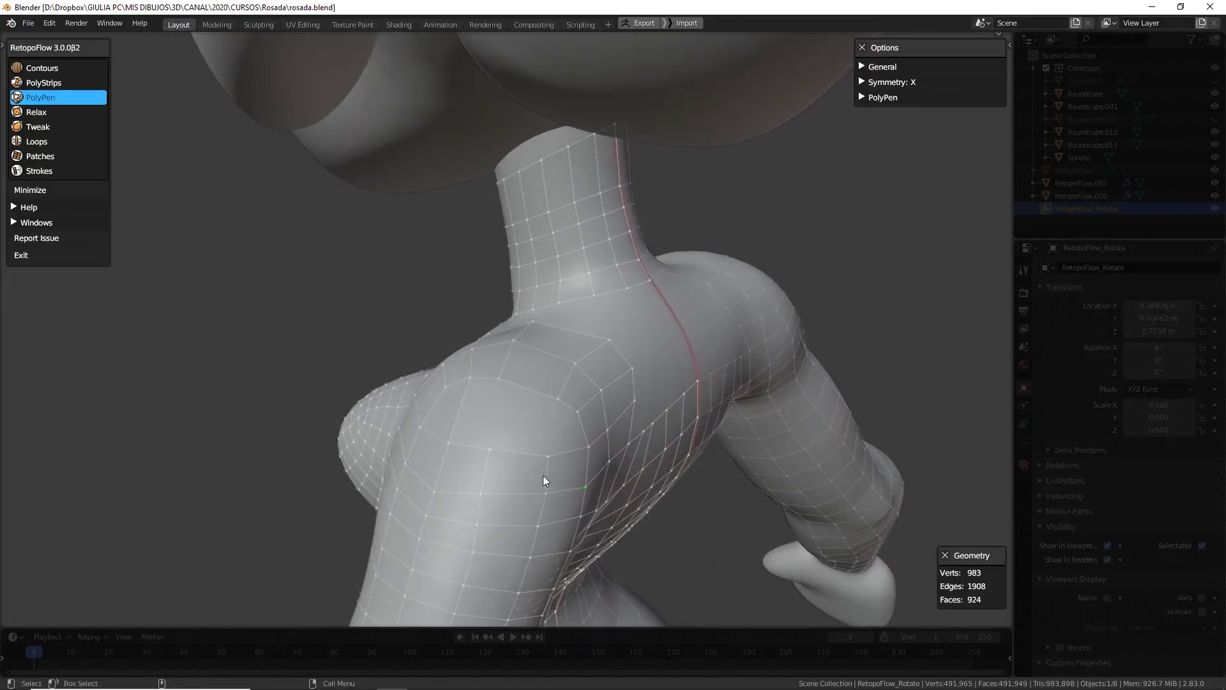
Close the remaining hole on the shoulder cap with three PolyPen faces between the new row and the inner strip
click(493, 453)
click(547, 455)
click(600, 458)
middle_drag(669, 429, 587, 428)
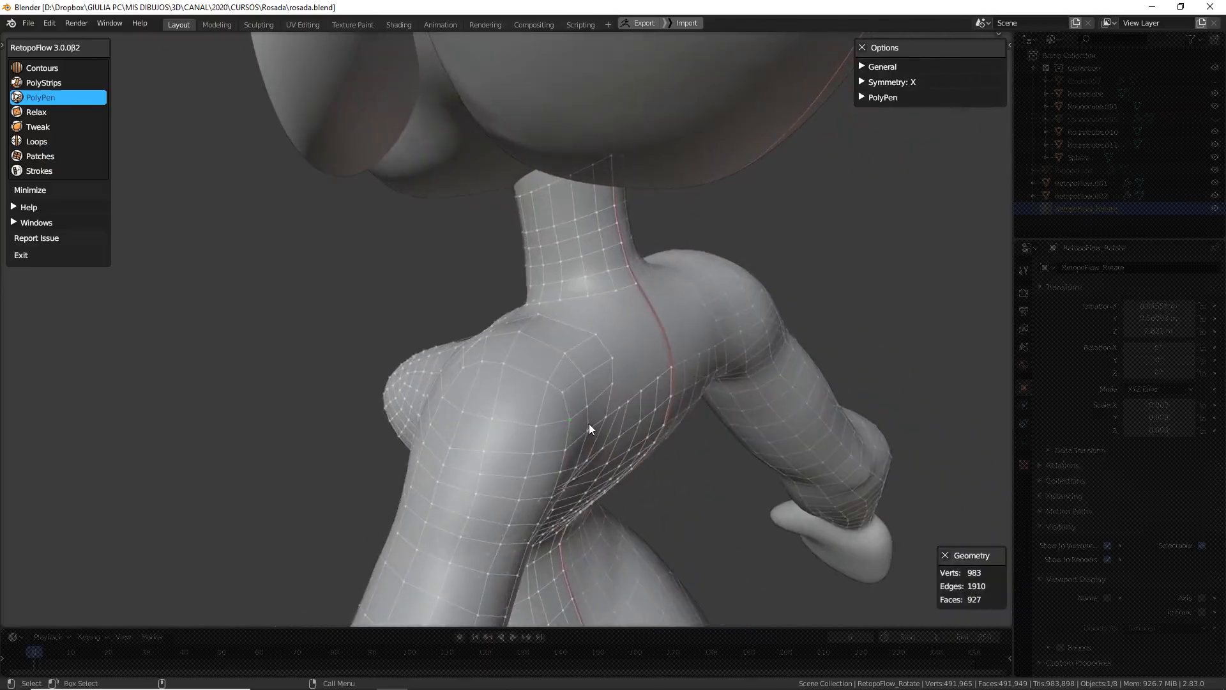
Even out the filled shoulder cap mesh with the Relax brush from the back around to the front
key(4)
mouse_move(557, 420)
mouse_down()
mouse_move(509, 422)
mouse_move(575, 419)
mouse_move(579, 401)
mouse_move(553, 392)
mouse_move(487, 417)
mouse_move(550, 462)
mouse_up()
mouse_move(551, 462)
middle_down()
mouse_move(574, 432)
mouse_move(600, 452)
mouse_move(576, 412)
mouse_move(533, 442)
mouse_move(491, 346)
middle_up()
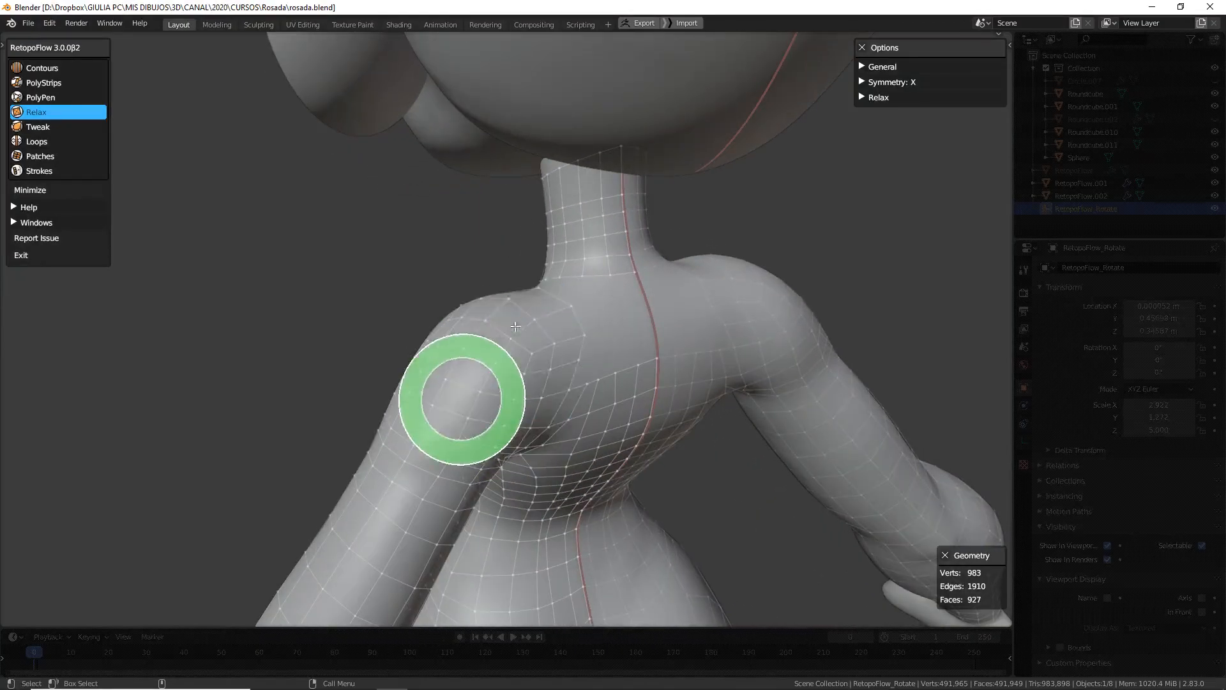
mouse_move(602, 416)
middle_down()
mouse_move(698, 433)
mouse_move(743, 376)
middle_up()
mouse_move(743, 375)
mouse_down()
mouse_move(677, 404)
mouse_move(633, 346)
mouse_move(728, 393)
mouse_move(687, 428)
mouse_up()
mouse_move(687, 428)
middle_down()
mouse_move(670, 465)
mouse_move(517, 389)
middle_up()
mouse_move(568, 357)
middle_down()
mouse_move(560, 487)
mouse_move(701, 468)
mouse_move(700, 365)
mouse_move(673, 364)
mouse_move(629, 436)
mouse_move(707, 405)
middle_up()
scroll(649, 423, up, 3)
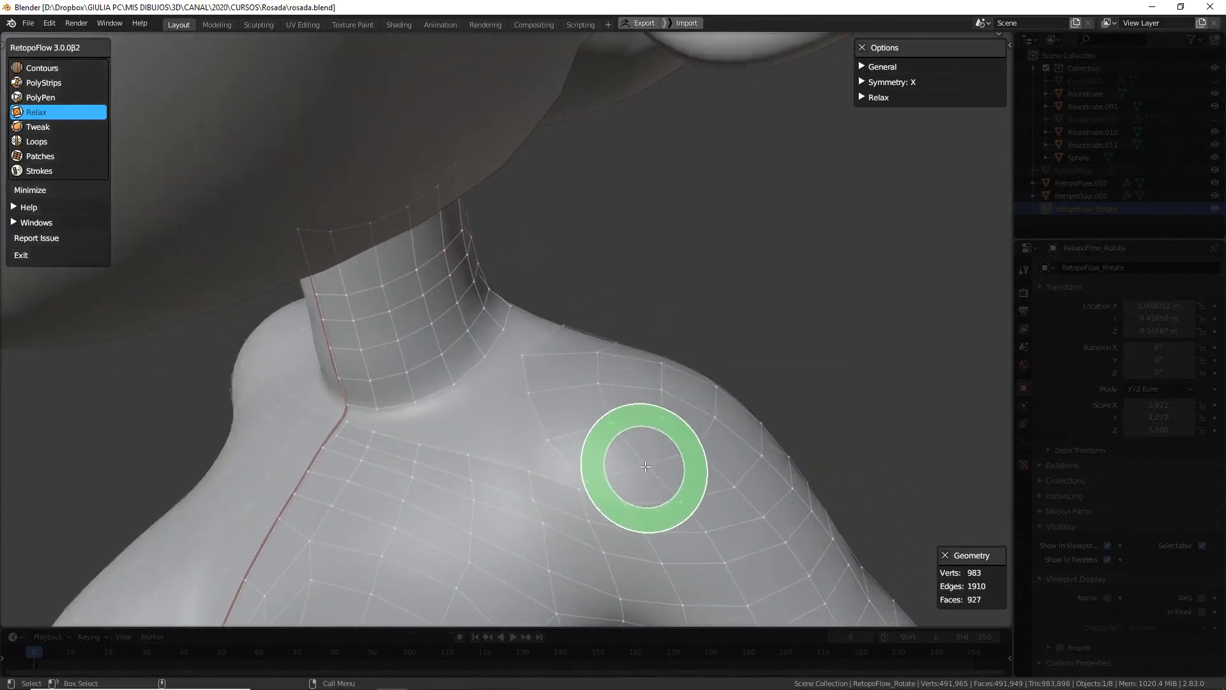
Reposition the vertices on the front of the shoulder with the Tweak brush
key(5)
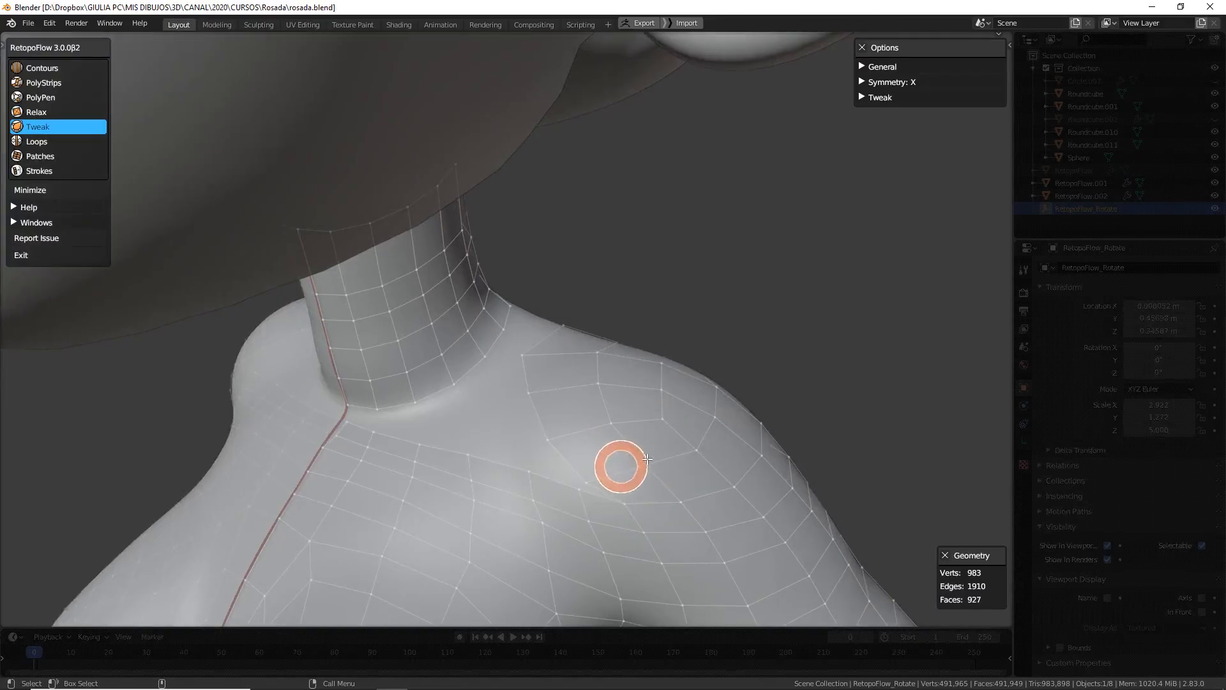
mouse_move(613, 475)
mouse_down()
mouse_move(583, 470)
mouse_move(605, 465)
mouse_move(577, 496)
mouse_move(686, 500)
mouse_up()
middle_drag(686, 500, 670, 496)
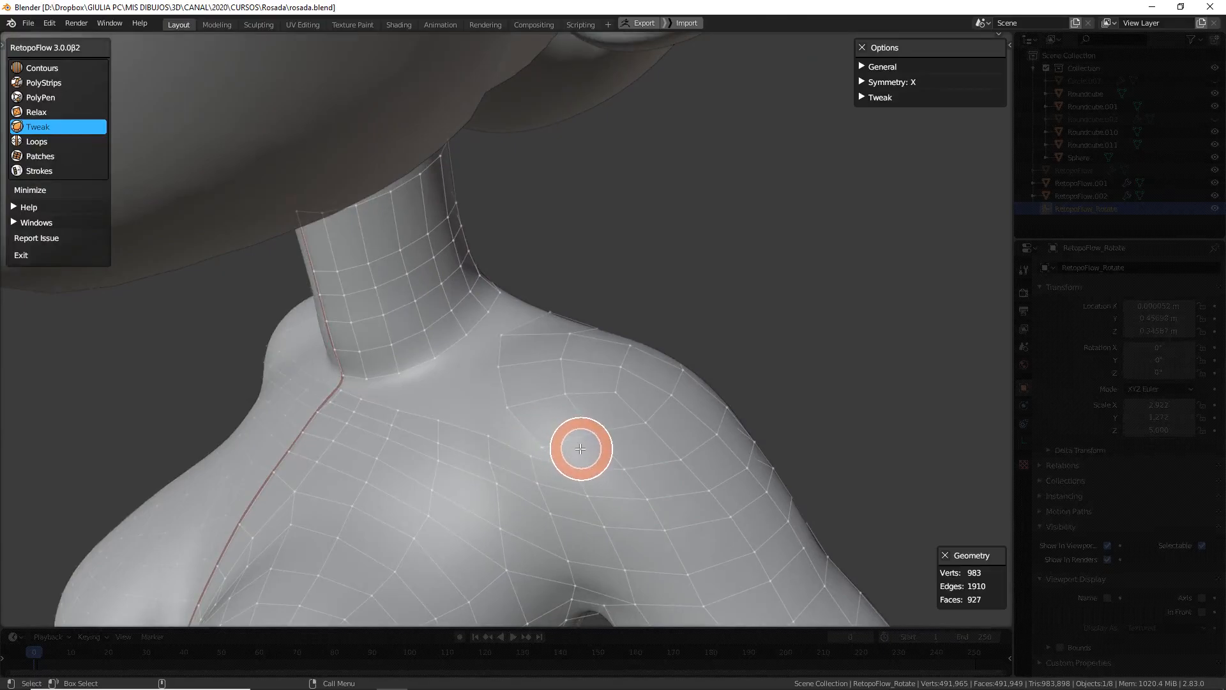
Add a PolyPen quad at the inner front corner of the shoulder mesh, above the upper chest edge
key(3)
mouse_move(625, 492)
middle_down()
mouse_move(611, 468)
mouse_move(605, 481)
middle_up()
drag(572, 472, 564, 476)
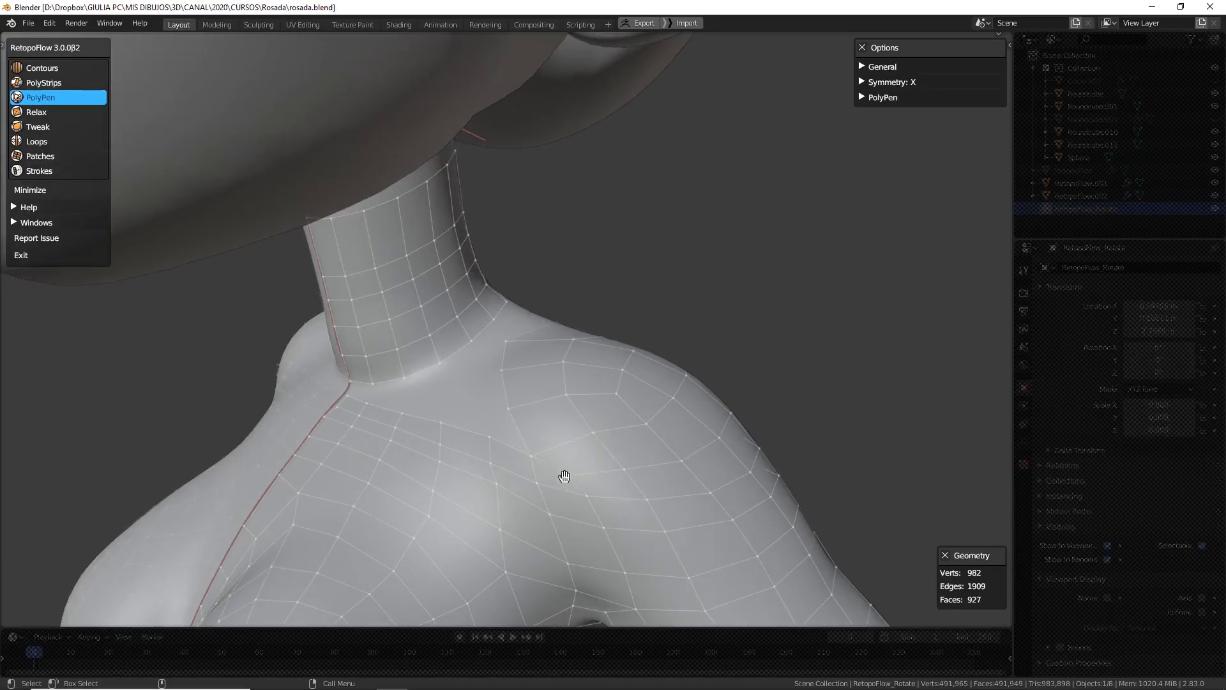
middle_drag(680, 484, 724, 485)
mouse_move(499, 443)
middle_down()
mouse_move(487, 468)
mouse_move(507, 457)
mouse_move(481, 437)
middle_up()
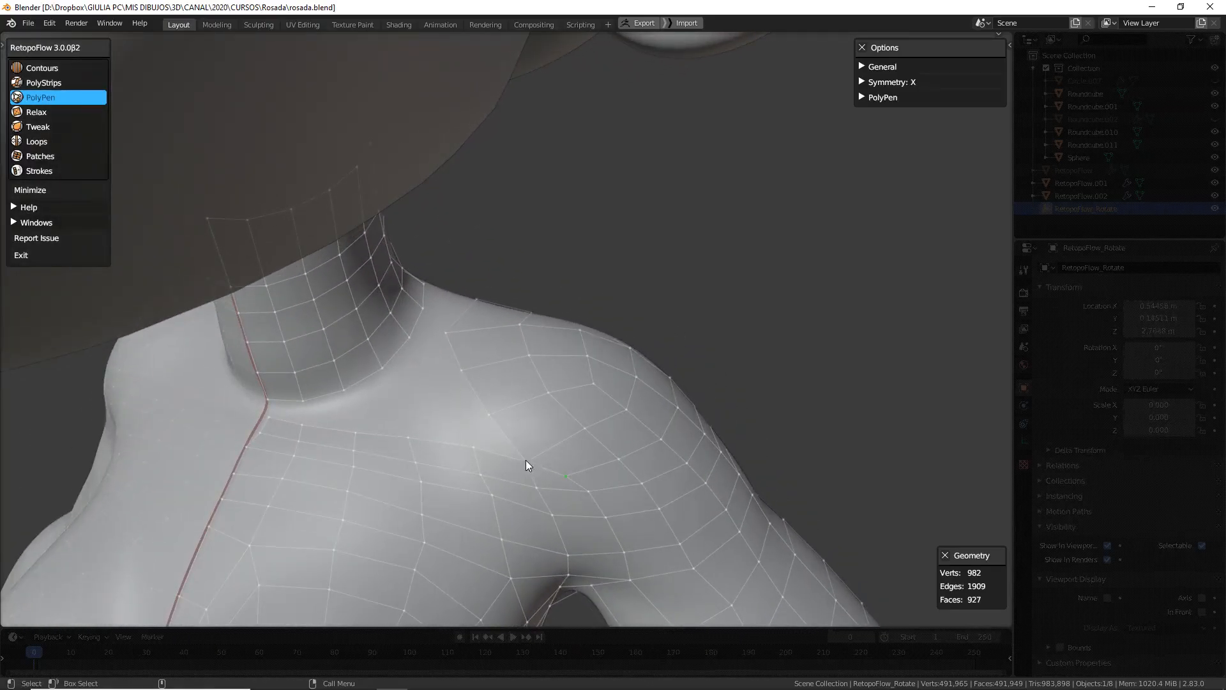
click(465, 418)
middle_drag(542, 443, 641, 403)
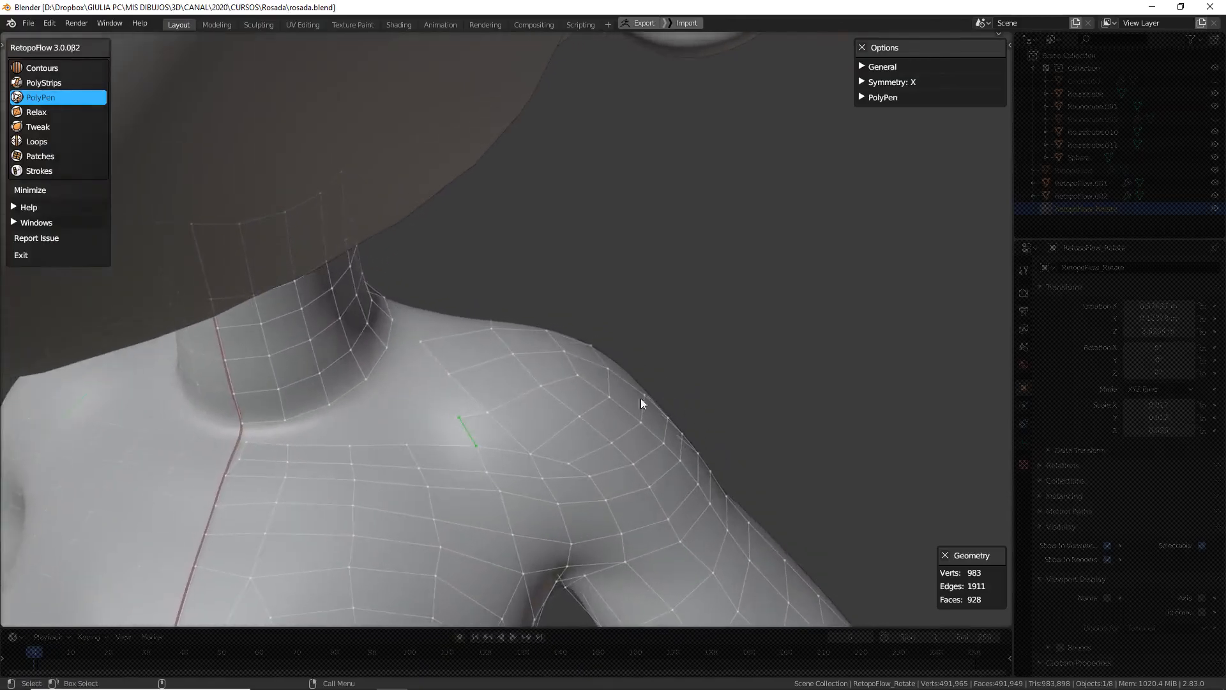
Continue the row of PolyPen quads along the upper chest edge to the center line below the neck
click(413, 421)
click(346, 424)
ctrl+click(351, 444)
ctrl+click(285, 430)
ctrl+click(287, 445)
ctrl+click(241, 431)
middle_drag(334, 425, 273, 438)
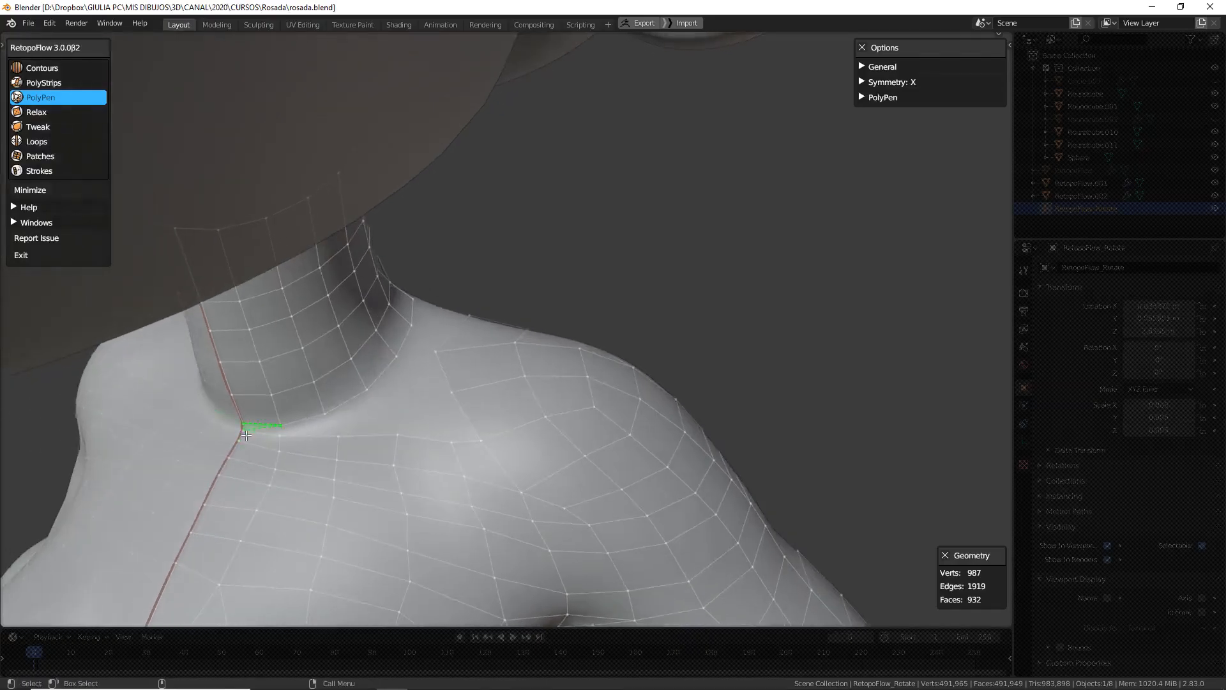
Join the chest row to the front of the neck base with PolyPen faces and insert an edge loop through them
click(281, 427)
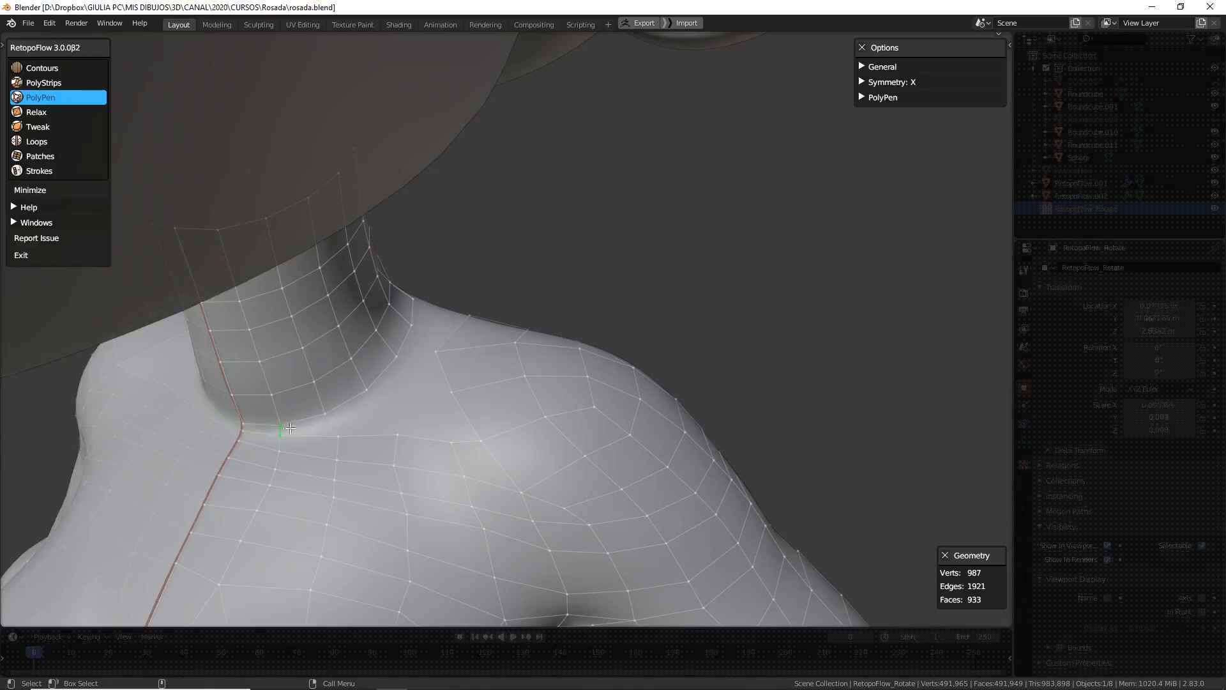
click(324, 439)
middle_drag(326, 457, 408, 424)
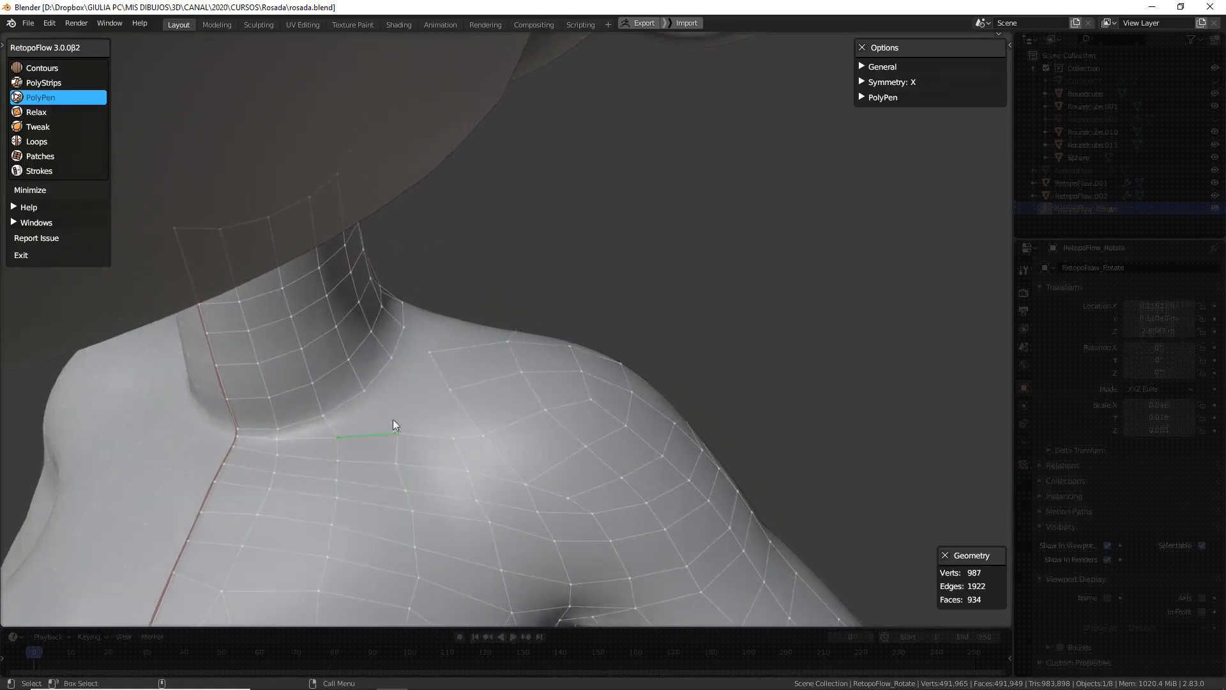
key(6)
ctrl+click(329, 427)
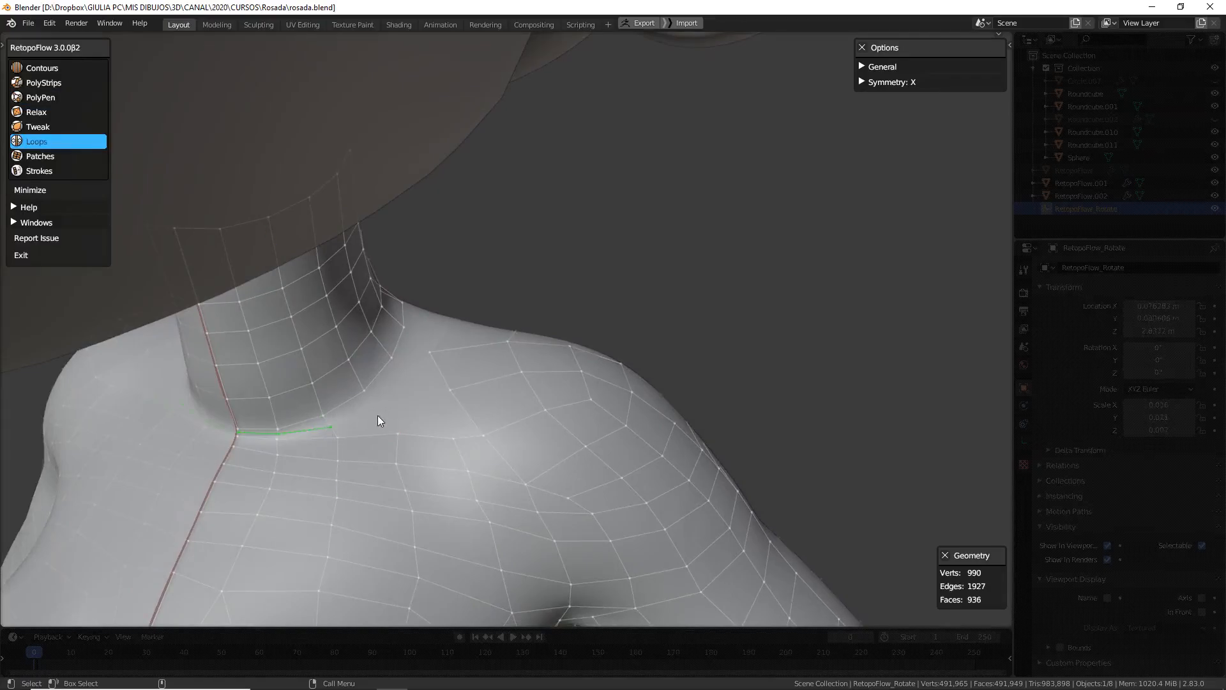
Add two PolyPen faces from the new loop's end along the neck base toward the shoulder
key(3)
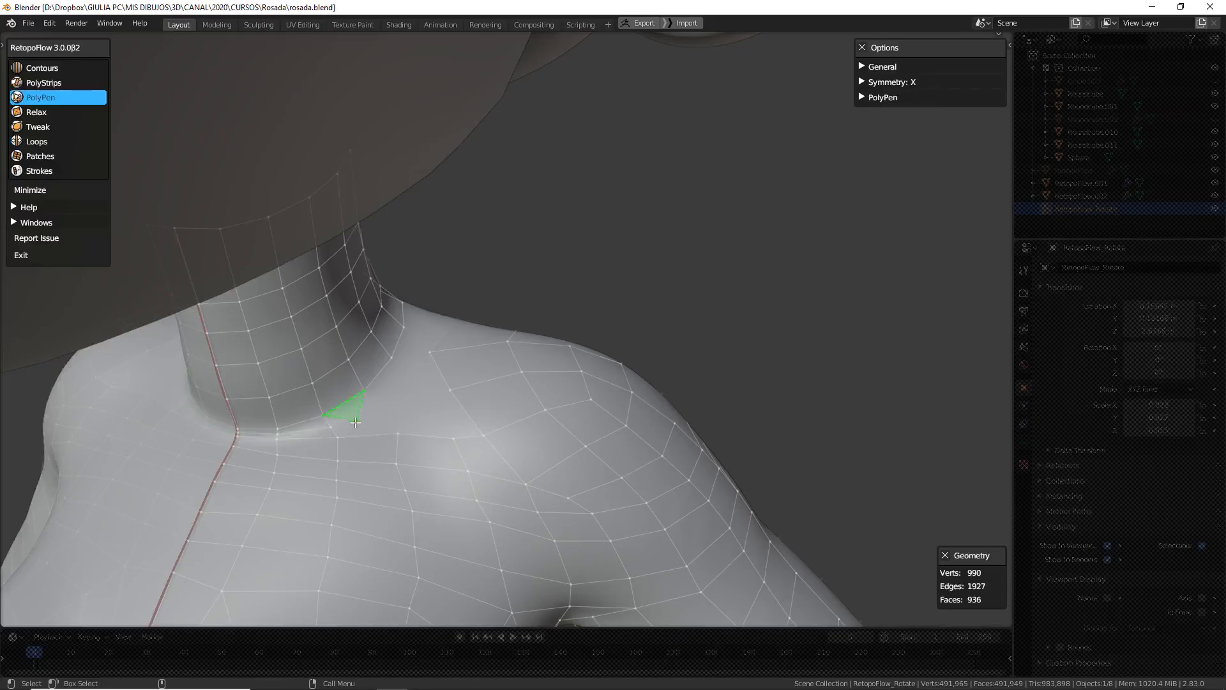
ctrl+click(333, 427)
ctrl+click(378, 432)
middle_drag(509, 446, 451, 434)
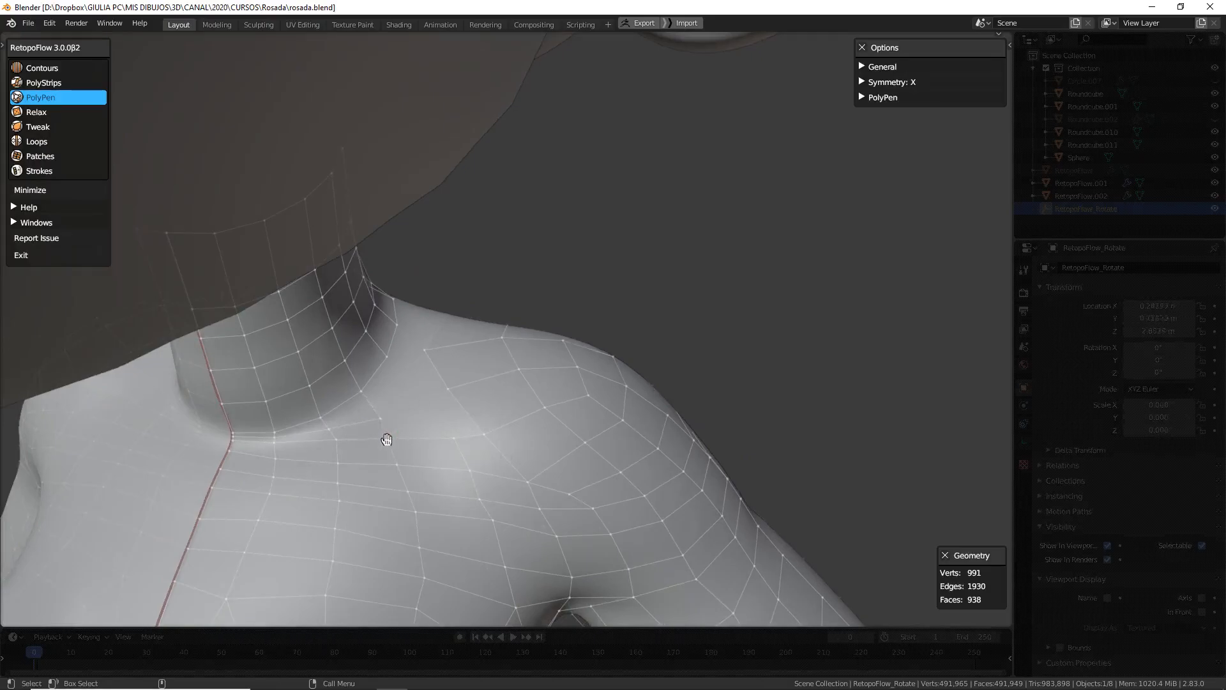
middle_drag(453, 422, 430, 399)
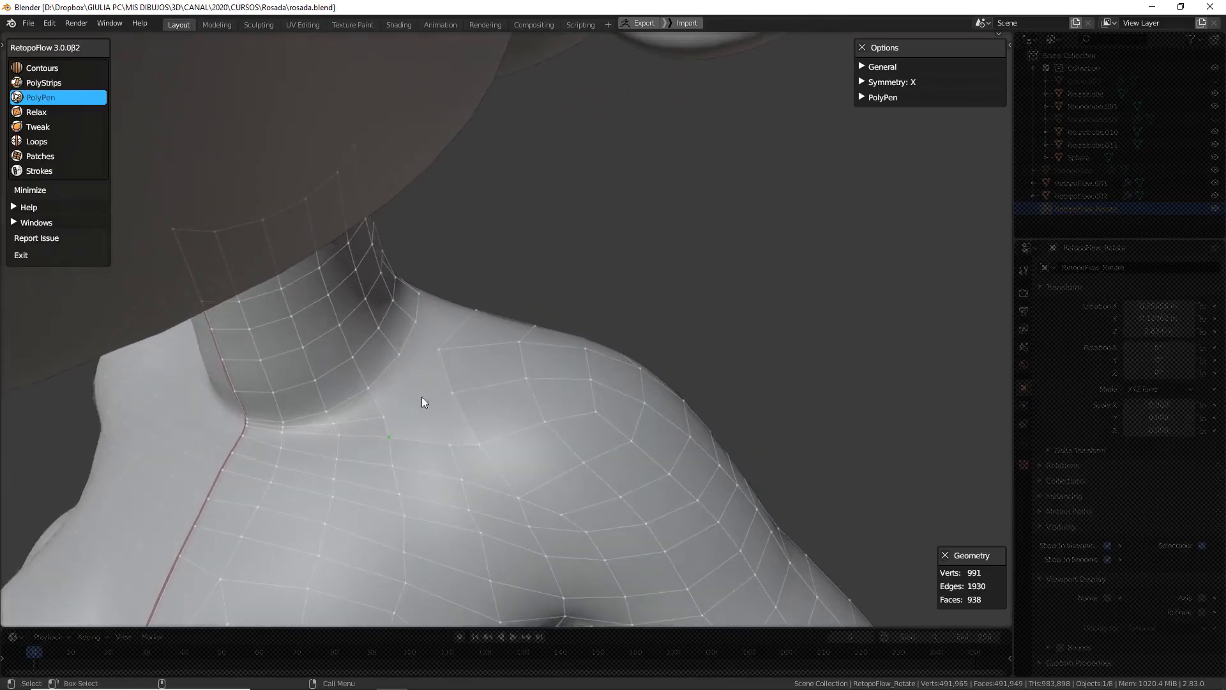
Build a row of five PolyPen quads across the upper back from the shoulder mesh to the center line
middle_drag(503, 391, 561, 501)
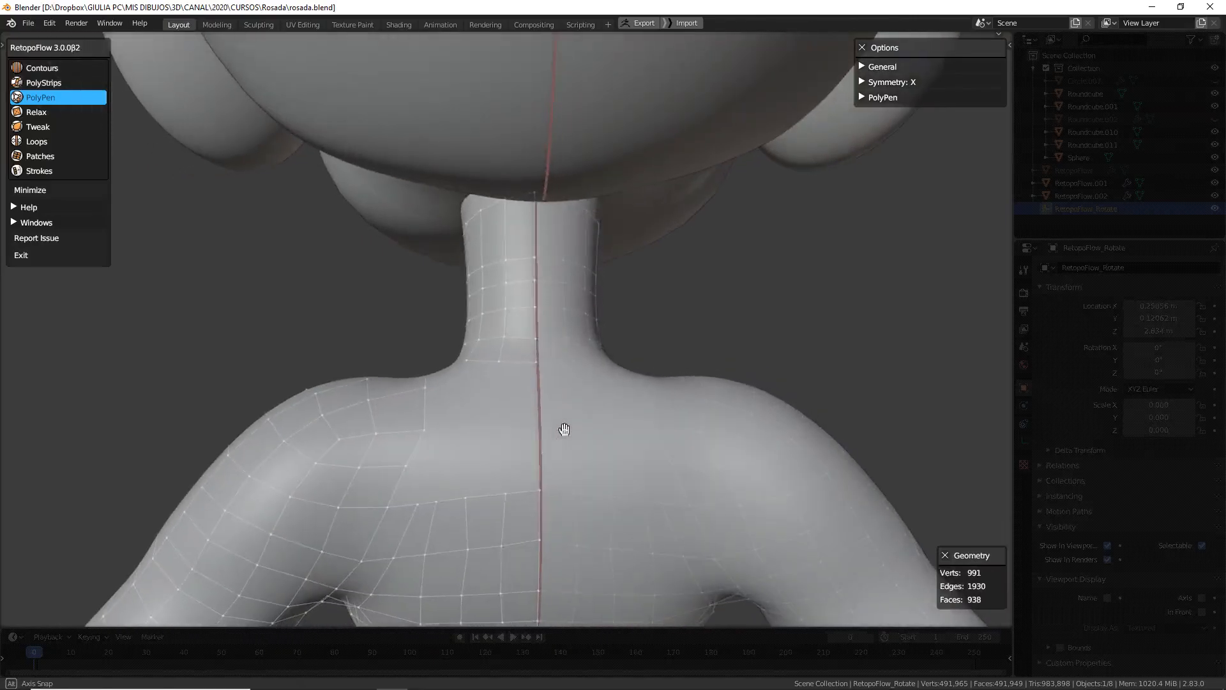
click(444, 496)
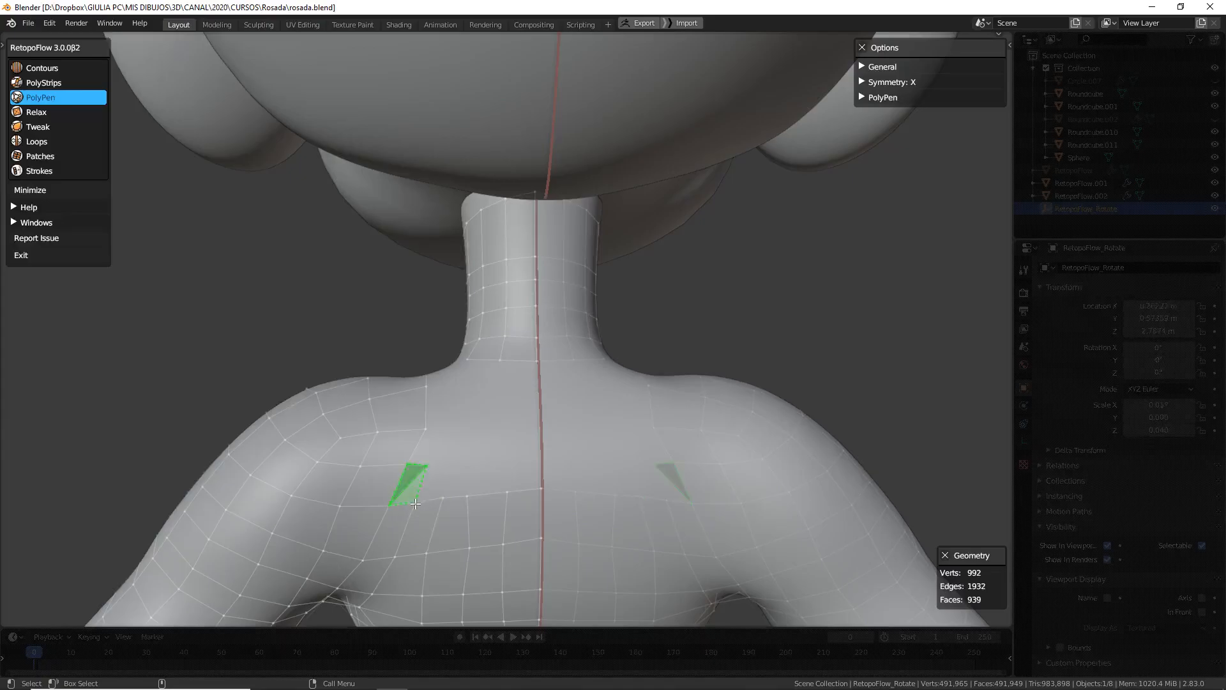
click(451, 464)
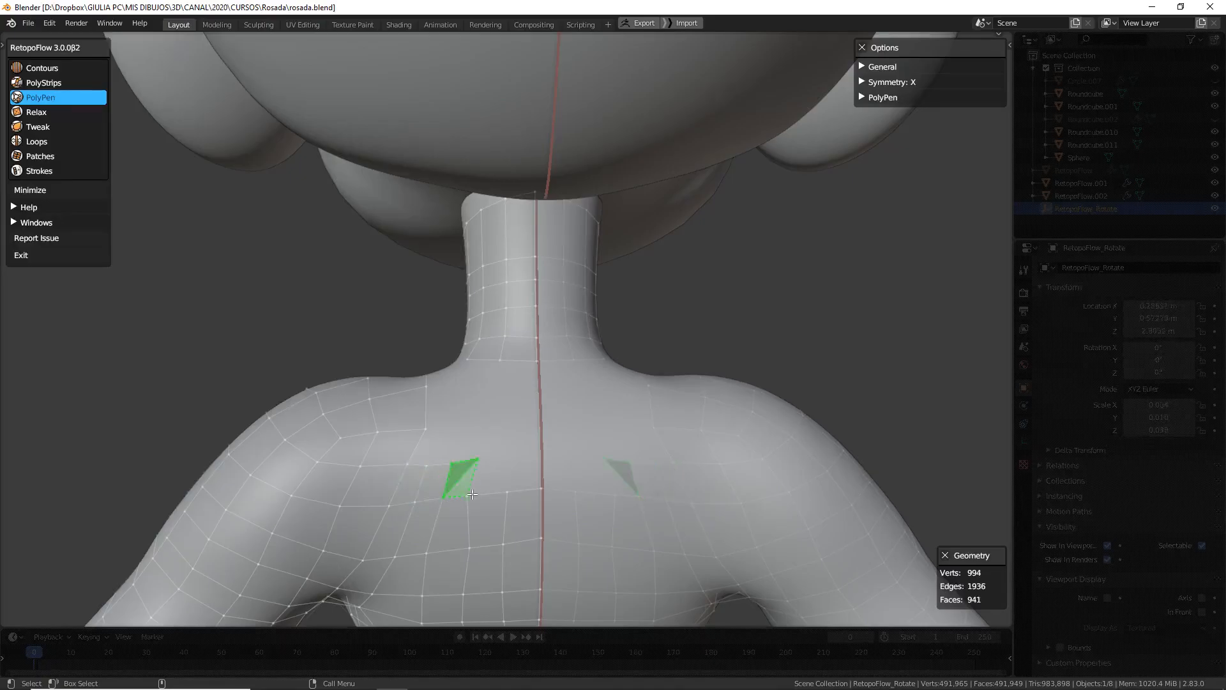
click(514, 457)
click(541, 457)
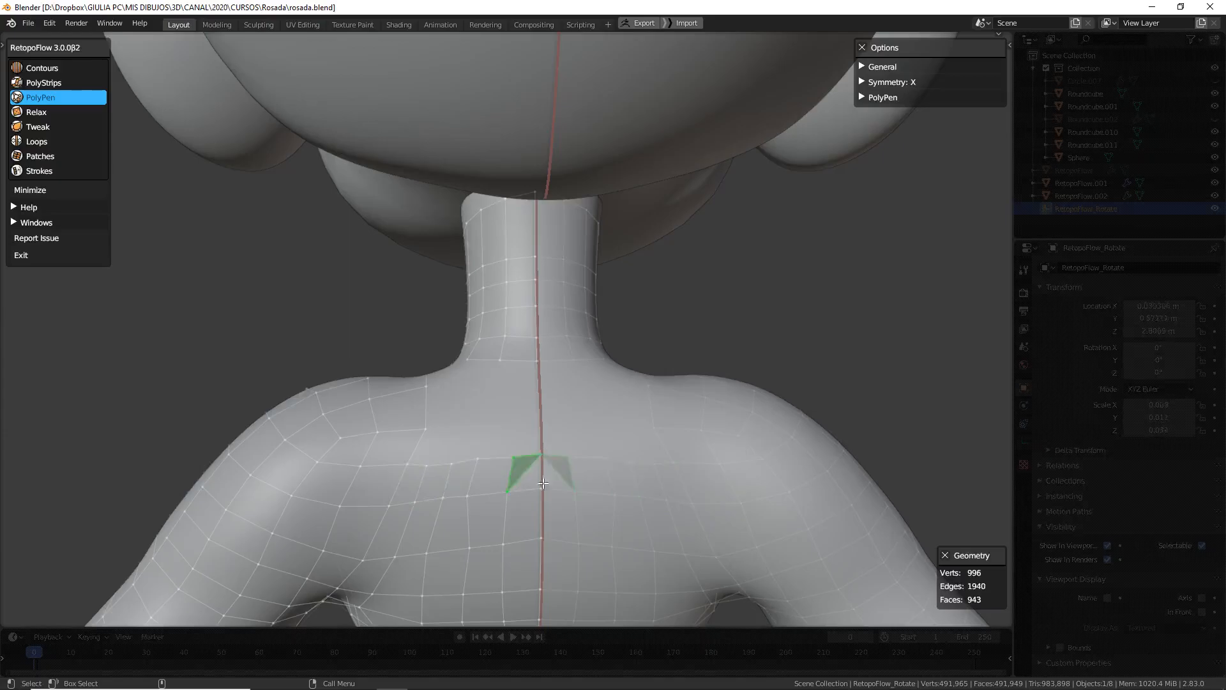
middle_drag(604, 447, 538, 458)
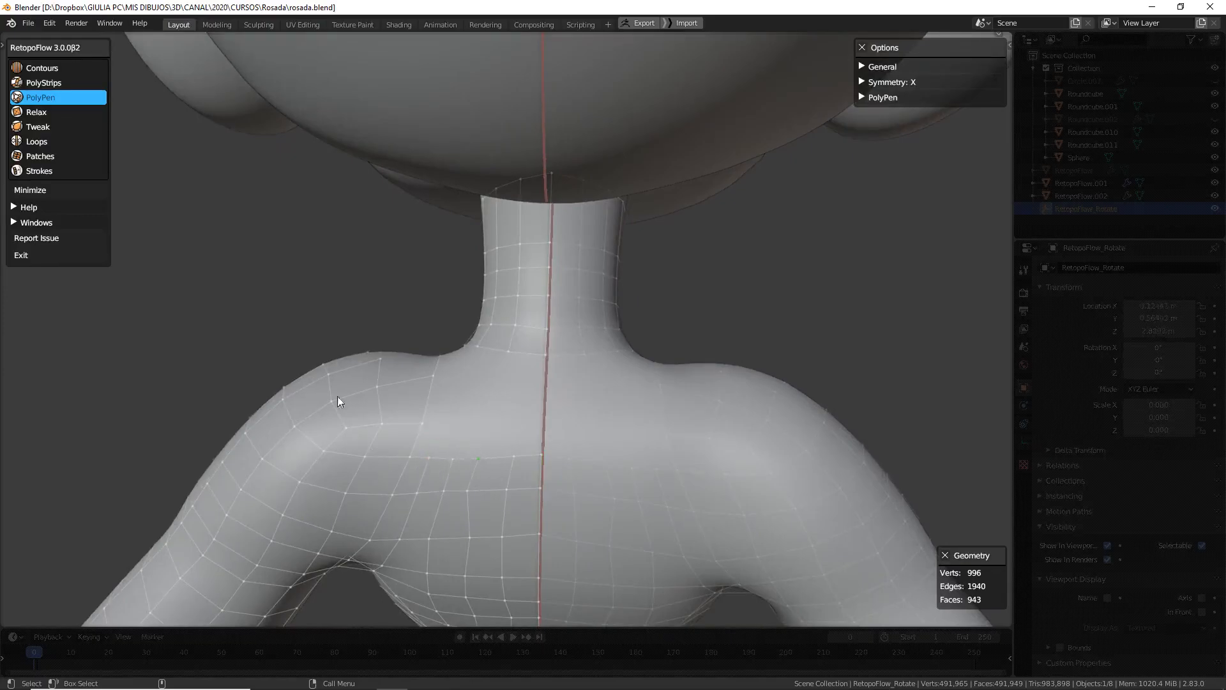
Extend the upper back edge toward the neck with two rows of quads using Strokes
click(53, 167)
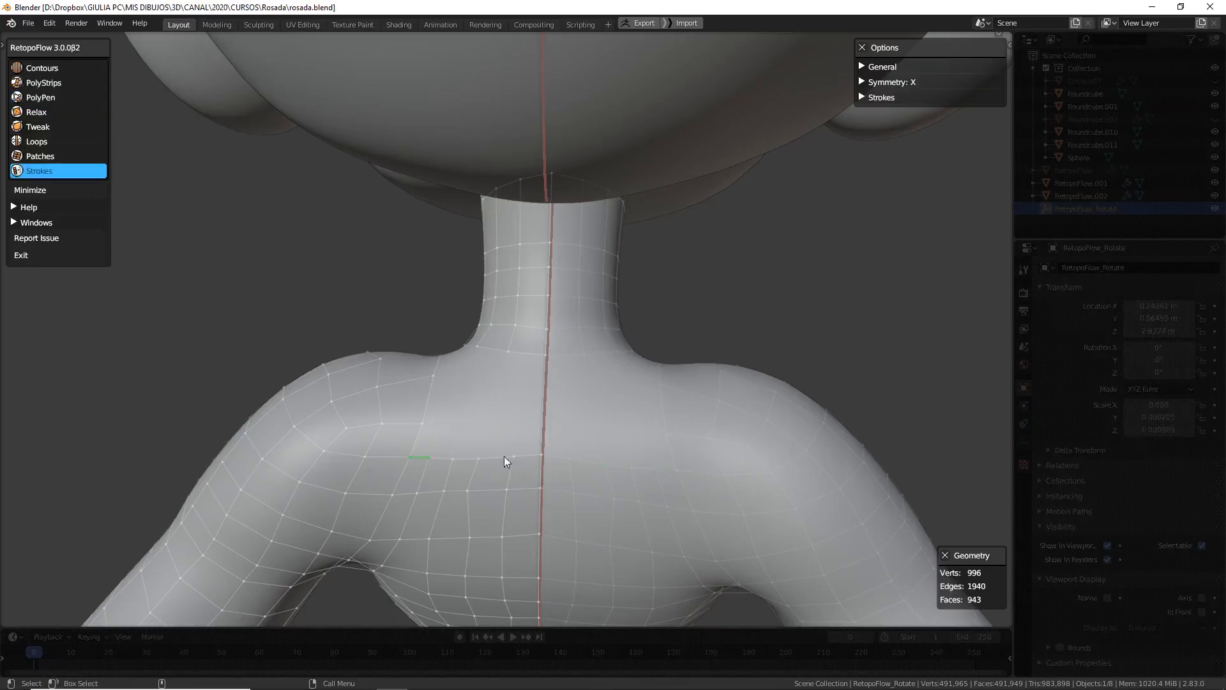
drag(442, 460, 544, 451)
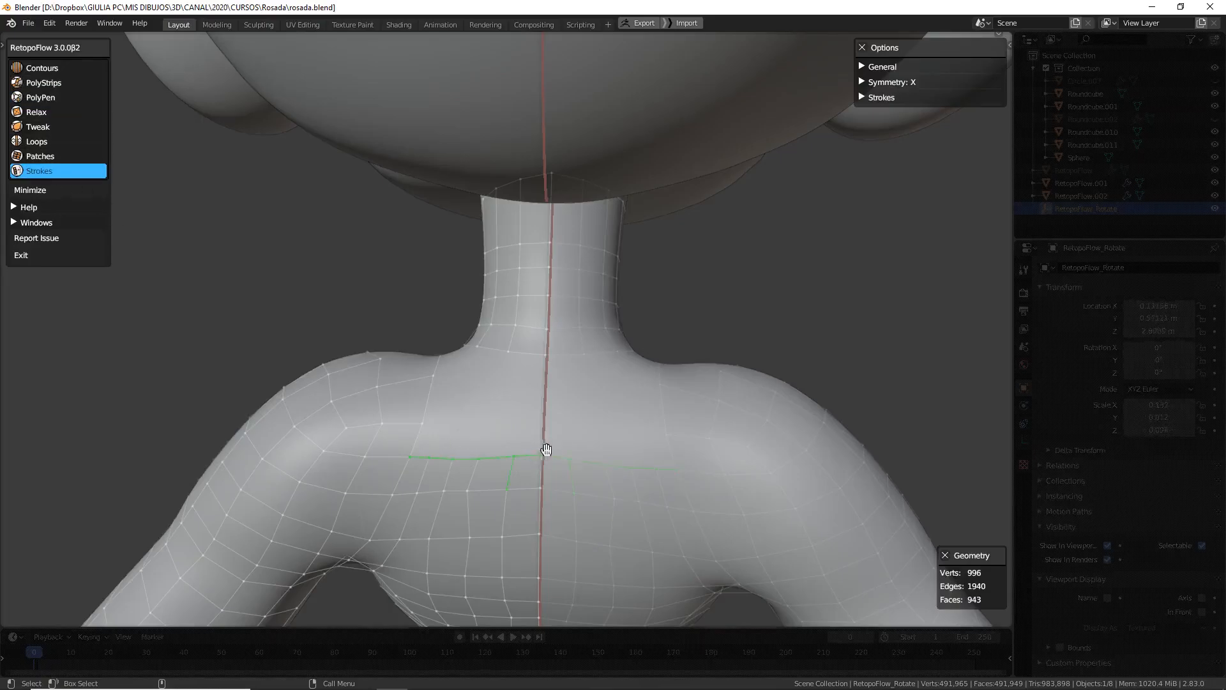
click(421, 458)
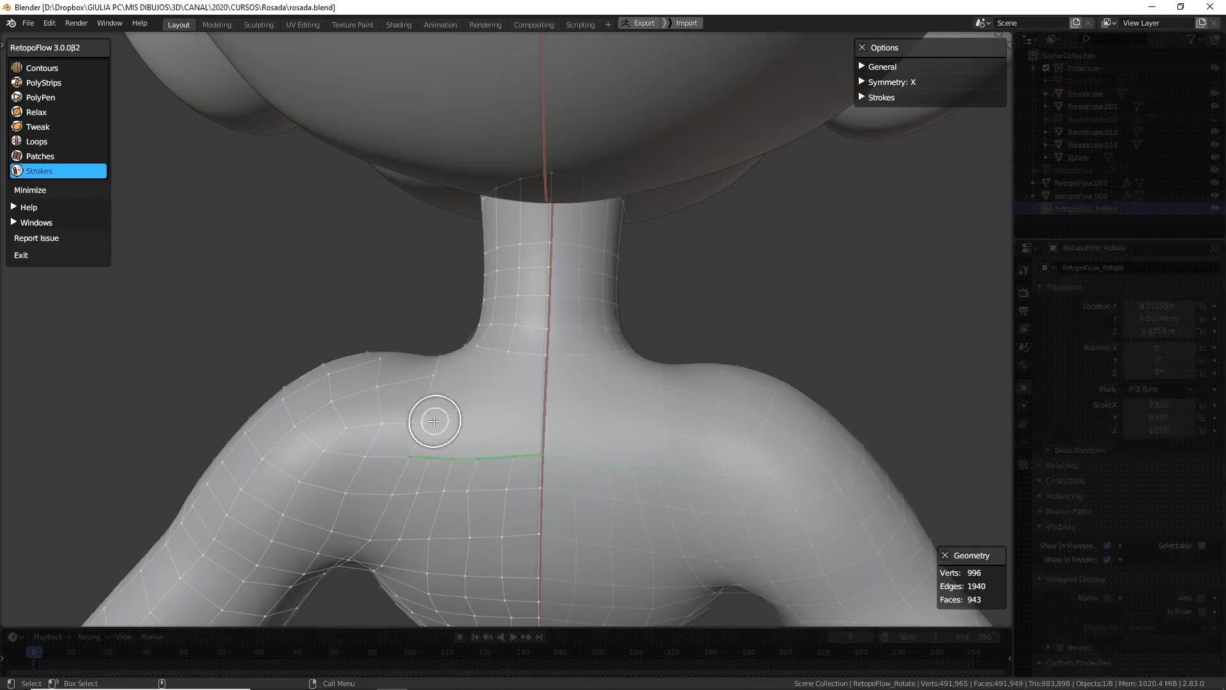
mouse_move(430, 421)
mouse_down()
mouse_move(536, 424)
mouse_move(580, 405)
mouse_up()
middle_drag(580, 405, 607, 422)
drag(436, 374, 562, 378)
click(480, 399)
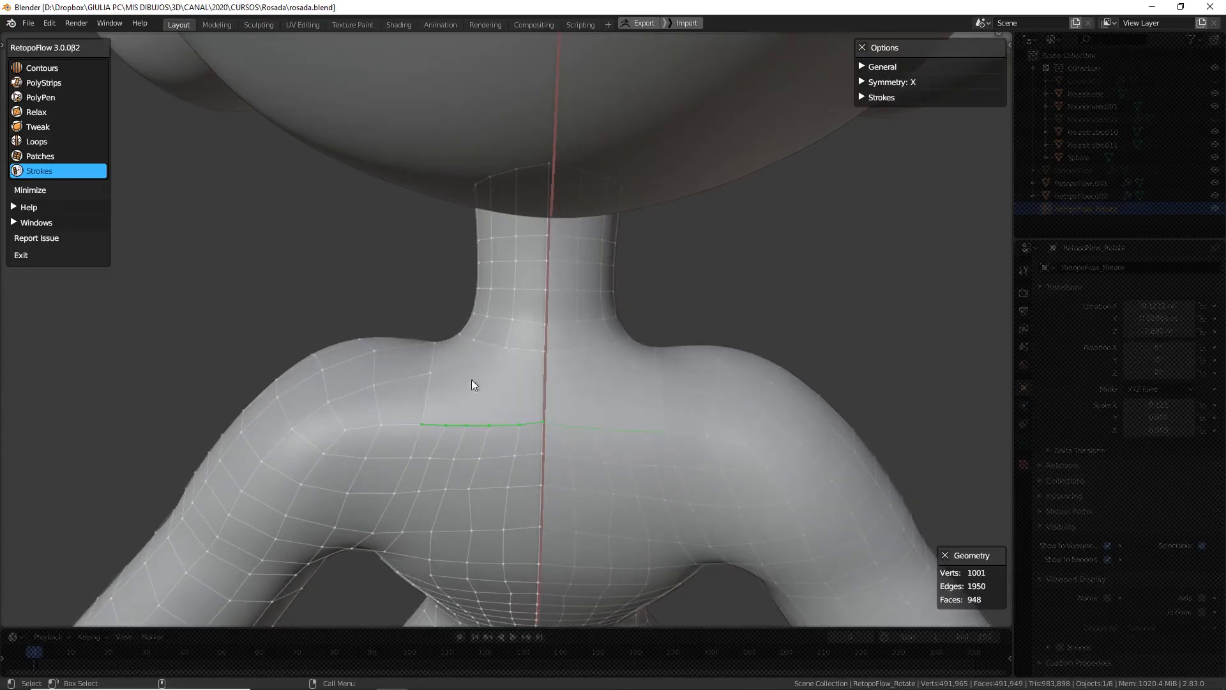
mouse_move(435, 374)
mouse_down()
mouse_move(575, 375)
mouse_move(599, 397)
mouse_up()
middle_drag(557, 415, 457, 486)
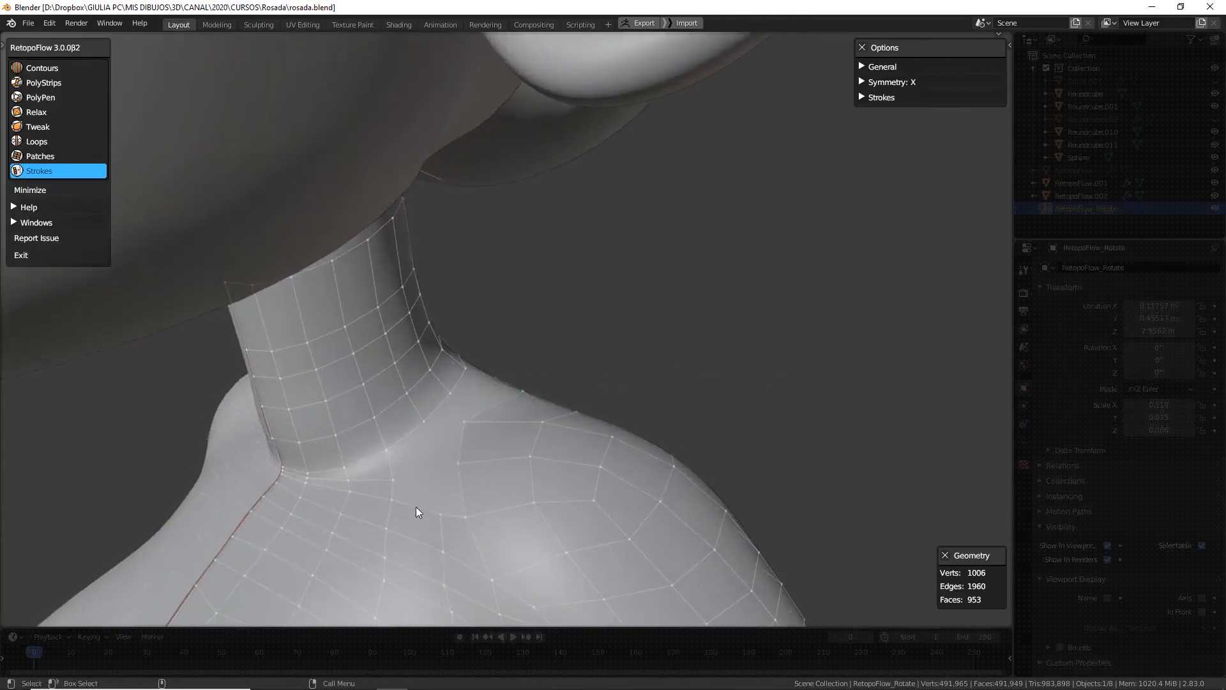
Bridge the front and back meshes over the top of the shoulder with two faces using Strokes
drag(401, 477, 510, 452)
mouse_move(603, 461)
middle_down()
mouse_move(536, 485)
mouse_move(572, 488)
mouse_move(479, 506)
mouse_move(492, 503)
mouse_move(458, 471)
middle_up()
mouse_move(591, 400)
ctrl+mouse_down()
mouse_move(466, 442)
mouse_move(413, 497)
ctrl+mouse_up()
middle_drag(423, 529, 557, 469)
middle_drag(641, 443, 650, 470)
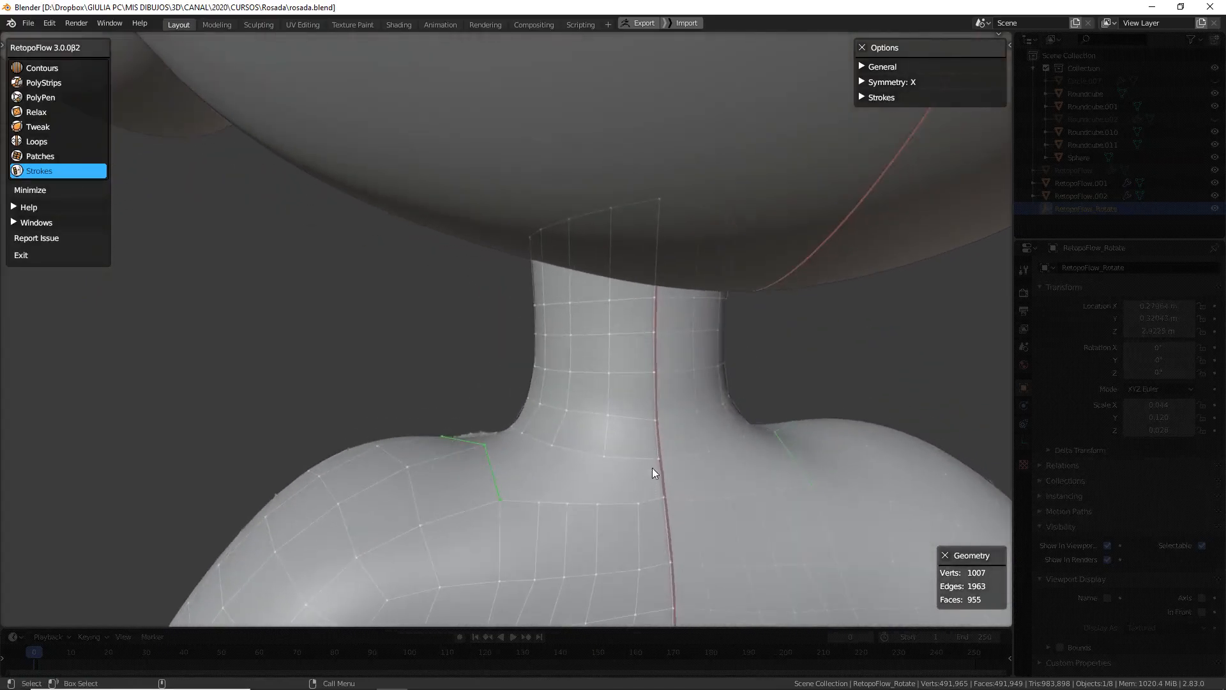
Insert two vertical edge loops into the back of the neck beside the center line
scroll(648, 459, down, 2)
scroll(645, 466, up, 2)
middle_drag(655, 469, 631, 464)
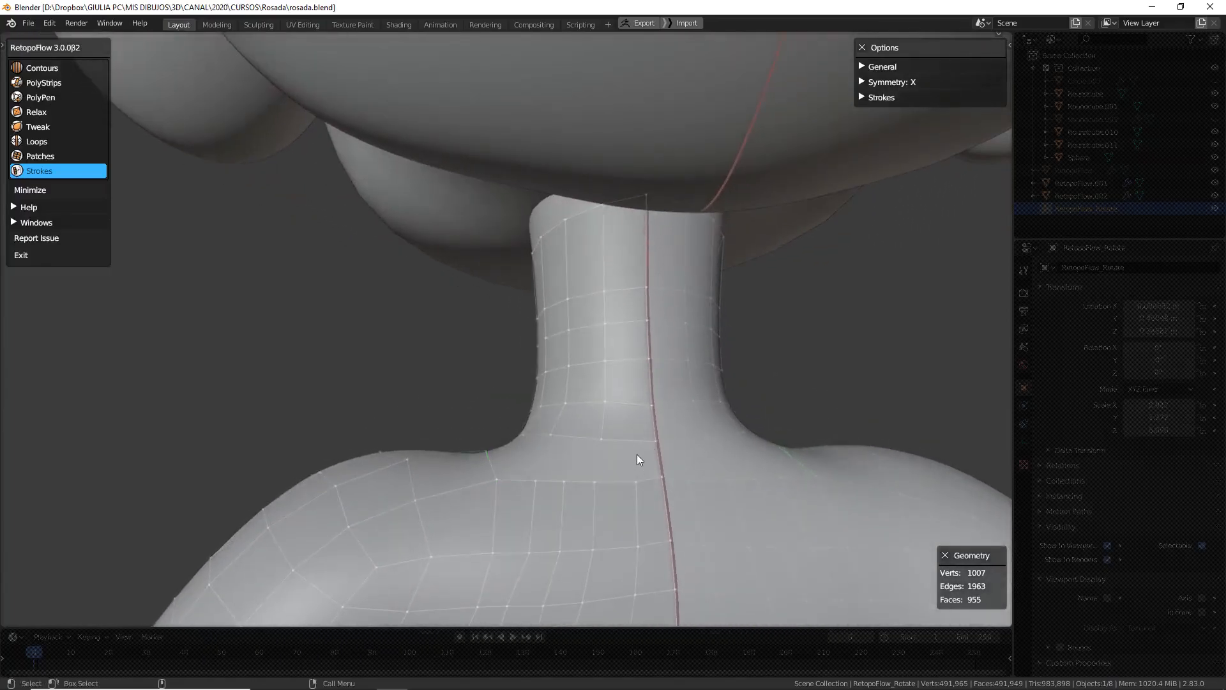
middle_drag(664, 439, 554, 425)
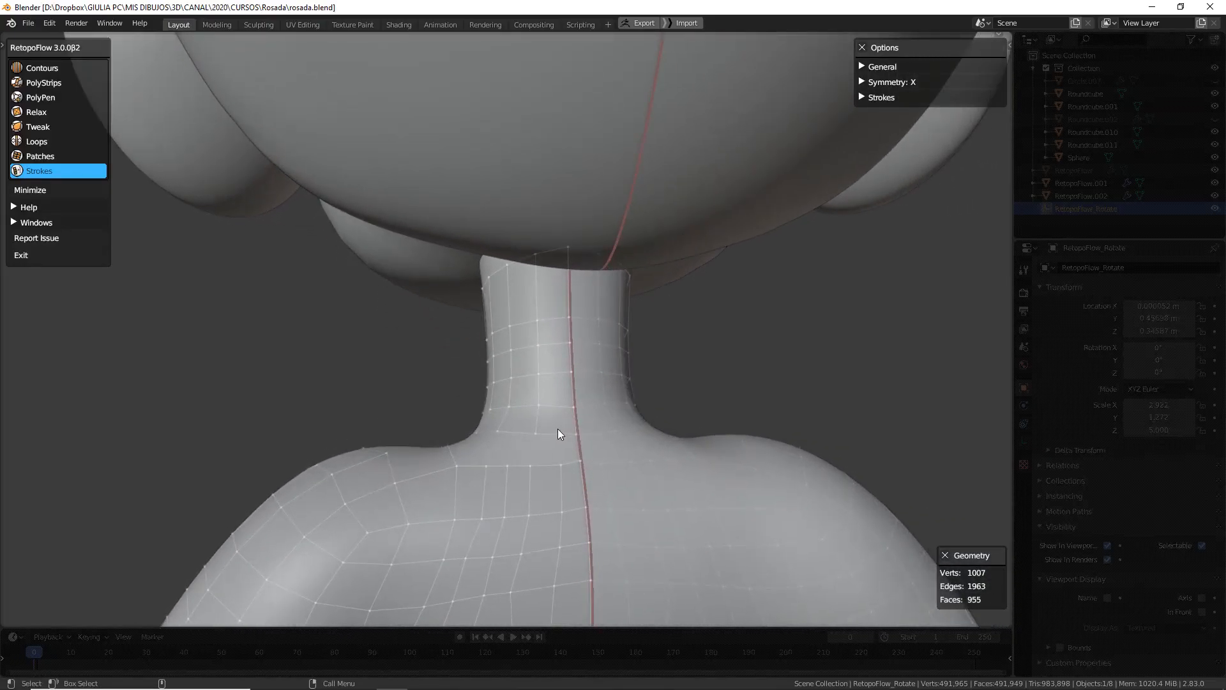
key(6)
ctrl+click(556, 438)
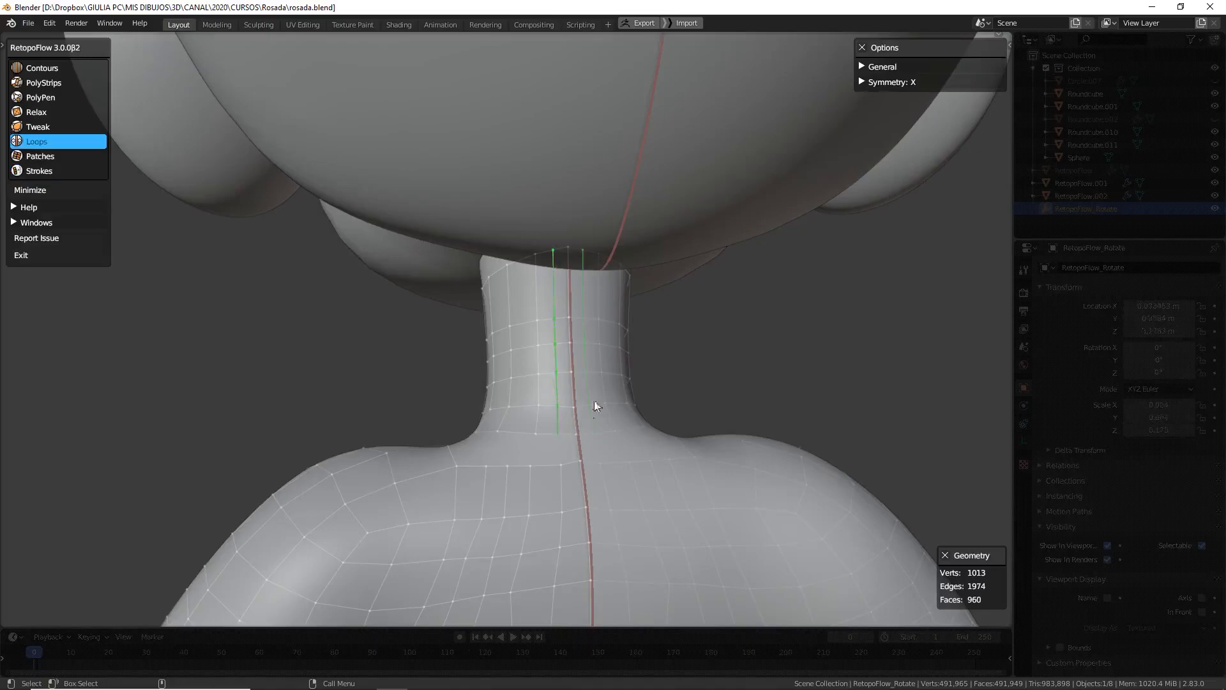
middle_drag(545, 452, 680, 449)
ctrl+click(527, 444)
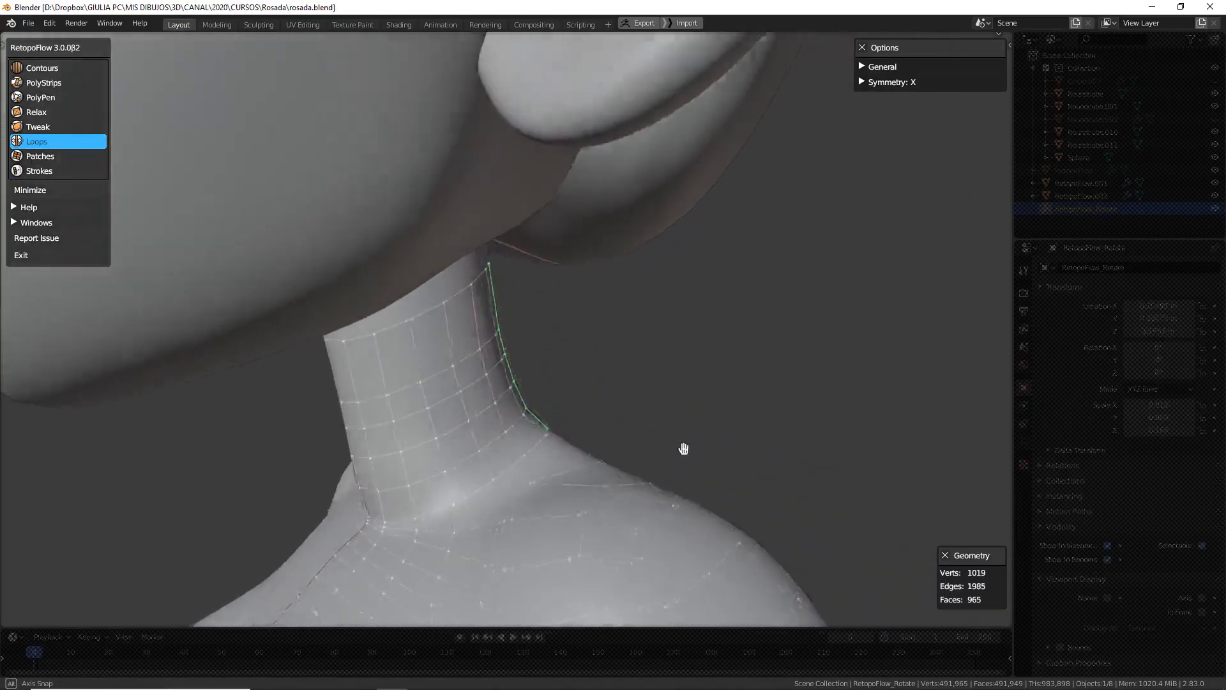
Fill the gap between the back of the neck and the upper back with four PolyPen faces
scroll(680, 449, down, 5)
middle_drag(596, 466, 585, 358)
scroll(518, 381, up, 4)
scroll(567, 454, up, 2)
mouse_move(558, 458)
middle_down()
mouse_move(601, 466)
mouse_move(580, 487)
mouse_move(556, 452)
middle_up()
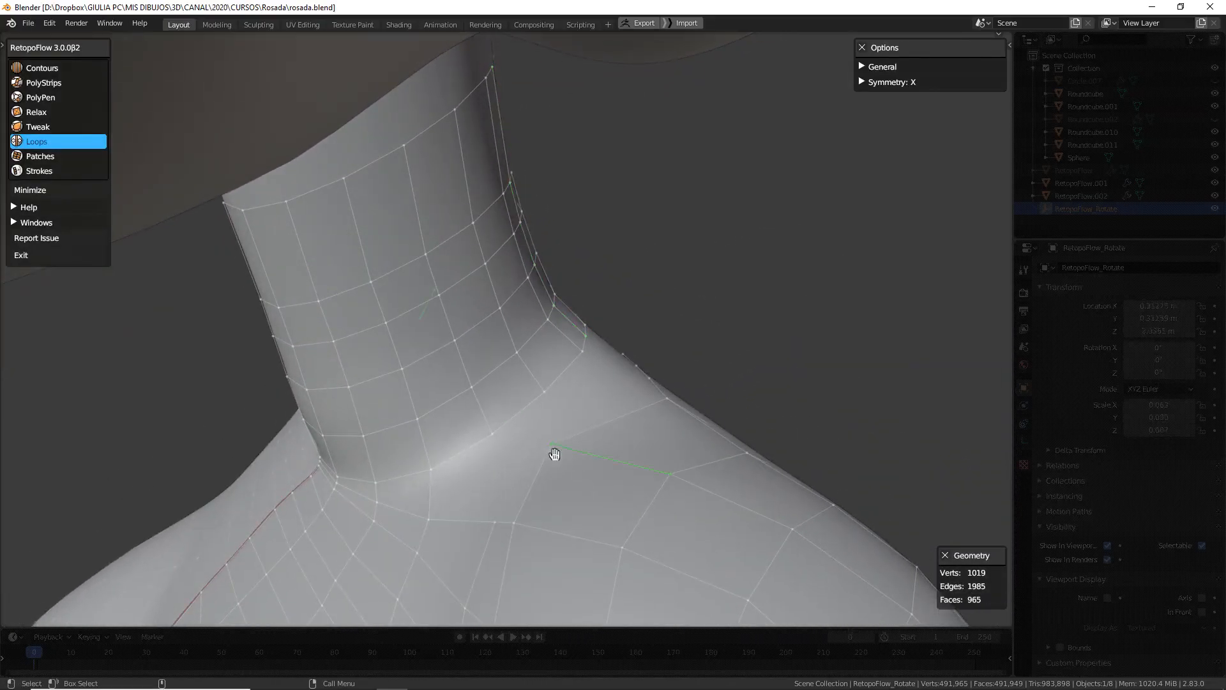
key(3)
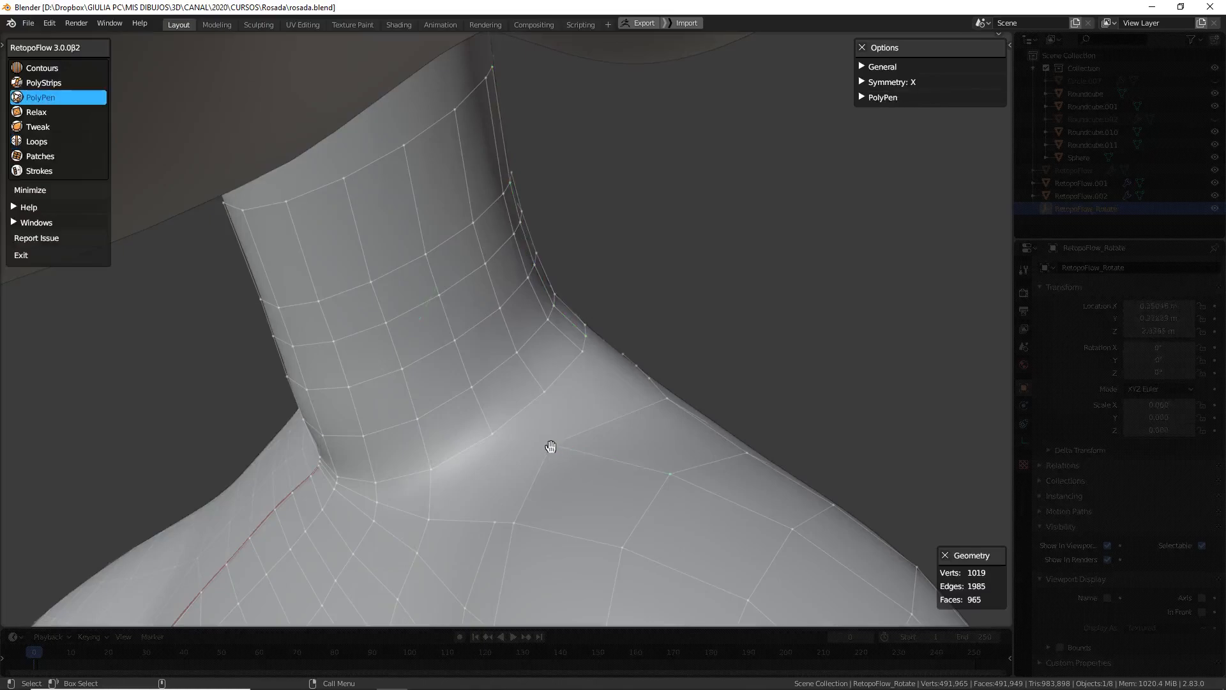
middle_drag(579, 455, 653, 473)
middle_drag(750, 414, 677, 402)
middle_drag(815, 389, 740, 385)
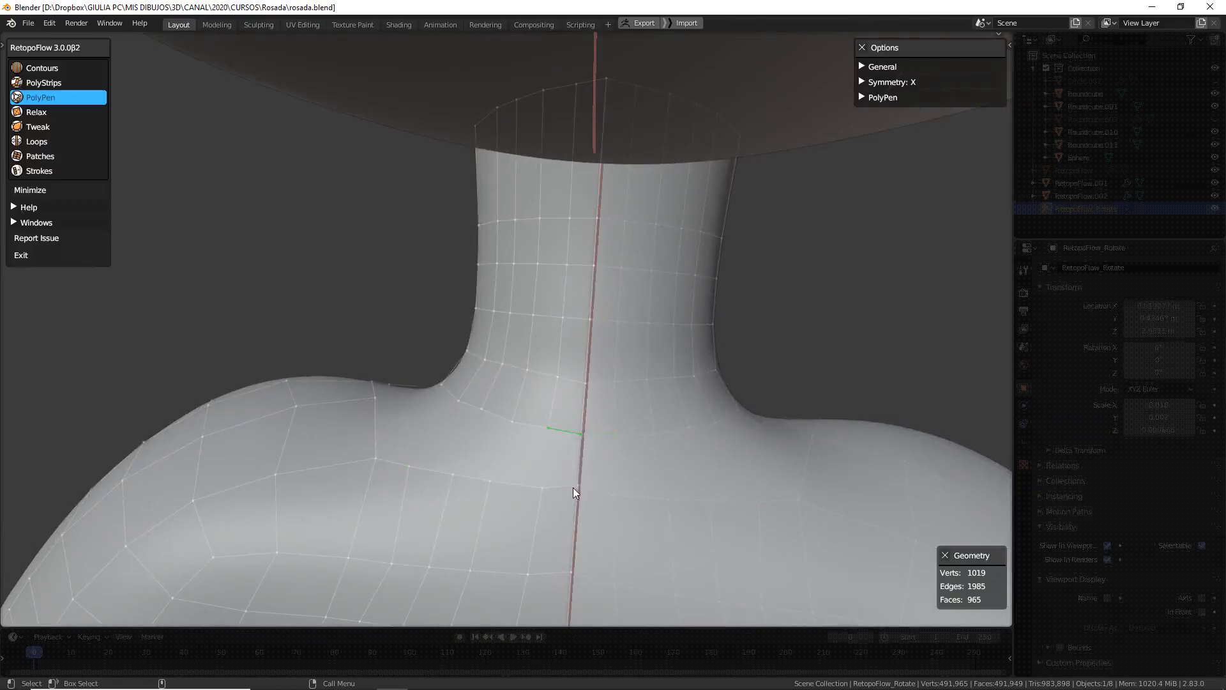
middle_drag(541, 447, 516, 414)
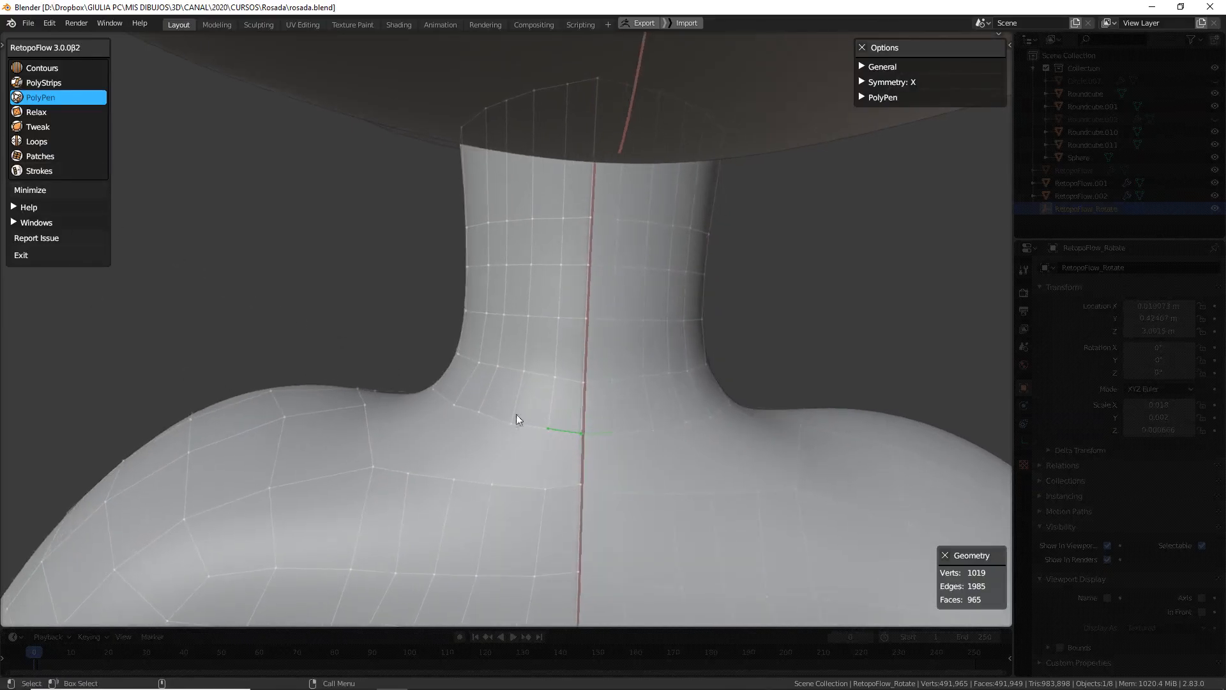
click(560, 491)
middle_drag(518, 511, 472, 443)
click(471, 485)
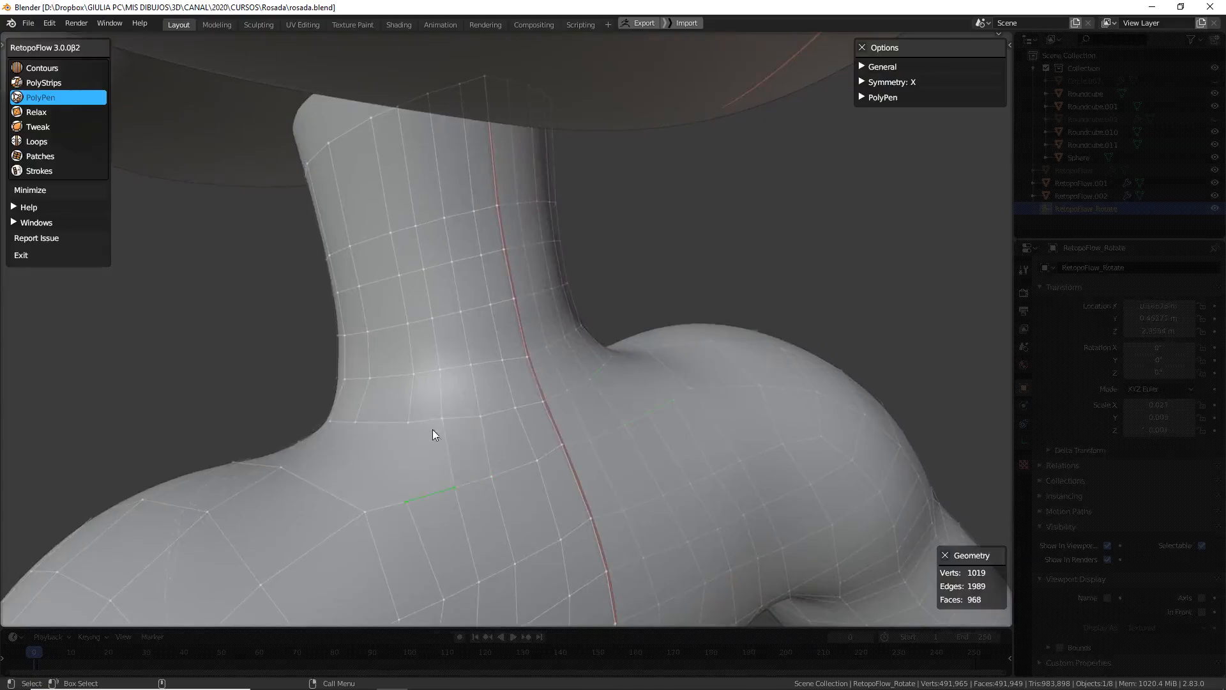
click(447, 493)
Add three PolyPen faces across the top of the shoulder between the back and chest meshes
middle_drag(484, 495, 649, 449)
middle_drag(473, 487, 397, 451)
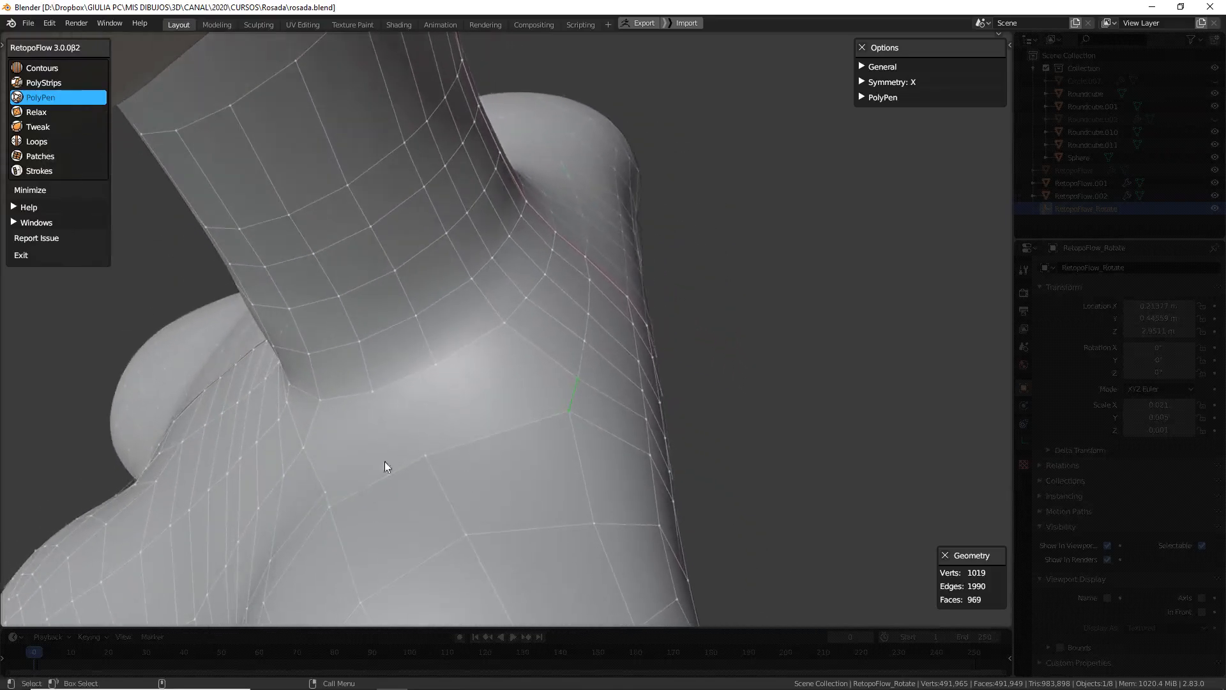
click(419, 439)
click(570, 414)
middle_drag(577, 469, 549, 463)
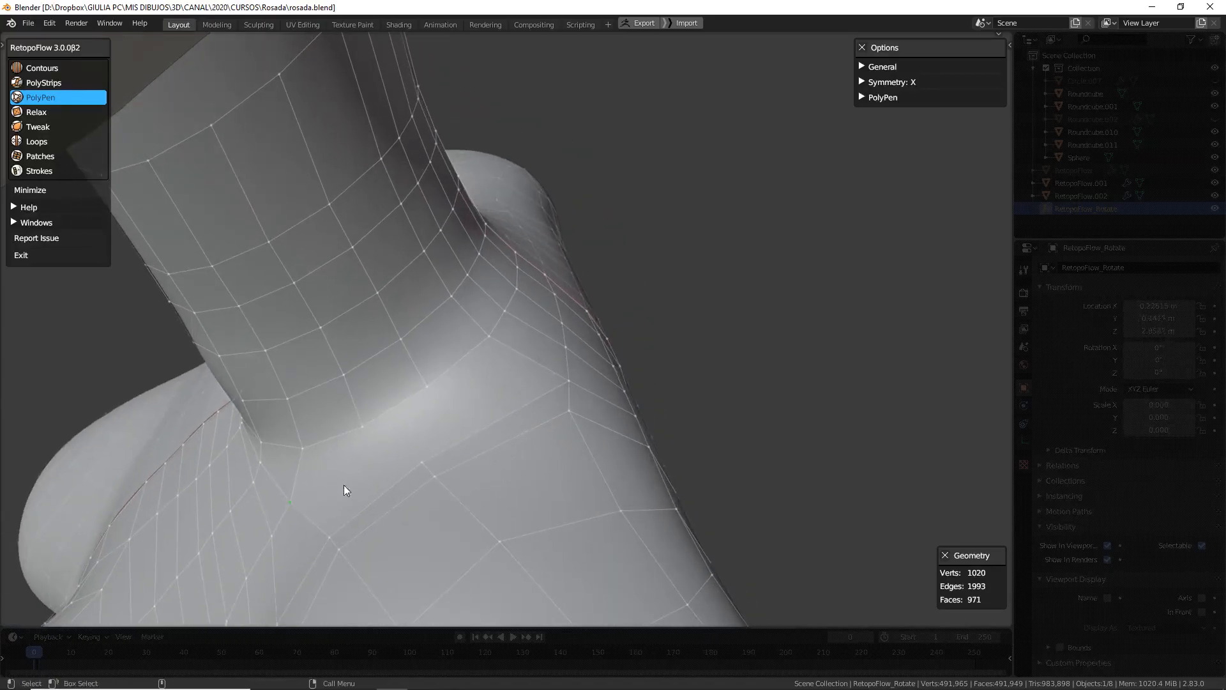
click(425, 460)
Insert an edge loop between the neck base and upper back, and tie its shoulder end into the mesh with PolyPen
middle_drag(521, 416, 561, 408)
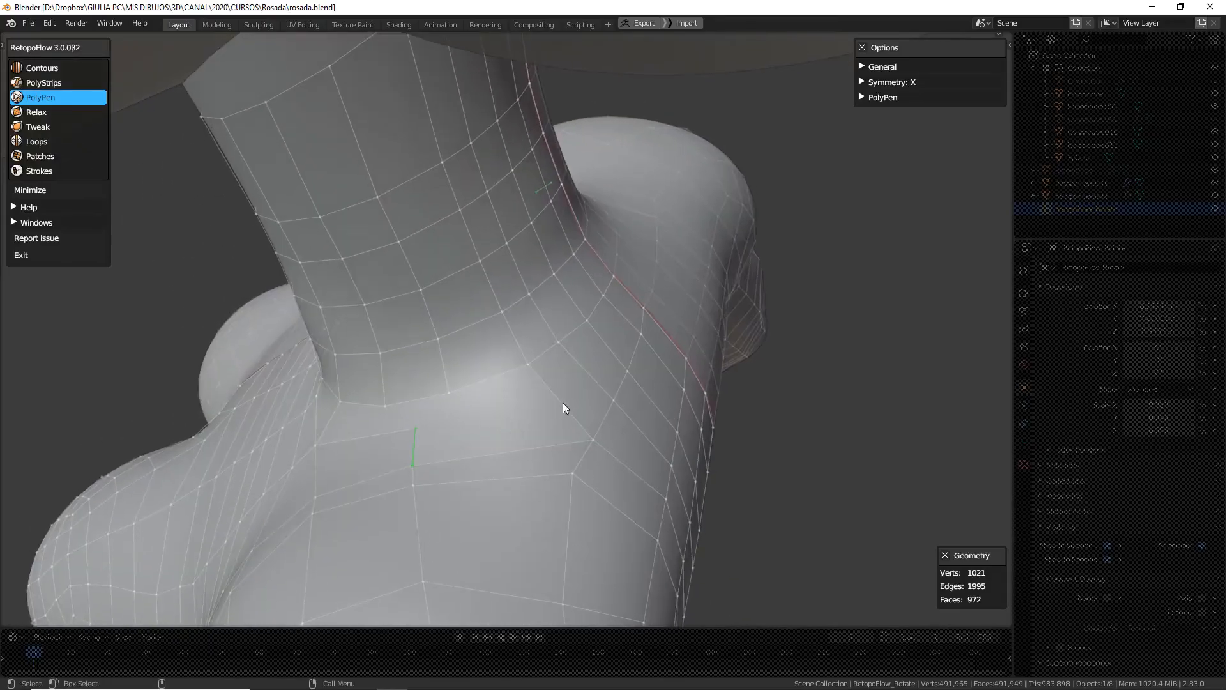
key(6)
ctrl+click(560, 404)
key(3)
click(592, 443)
middle_drag(619, 438, 616, 404)
scroll(589, 446, down, 3)
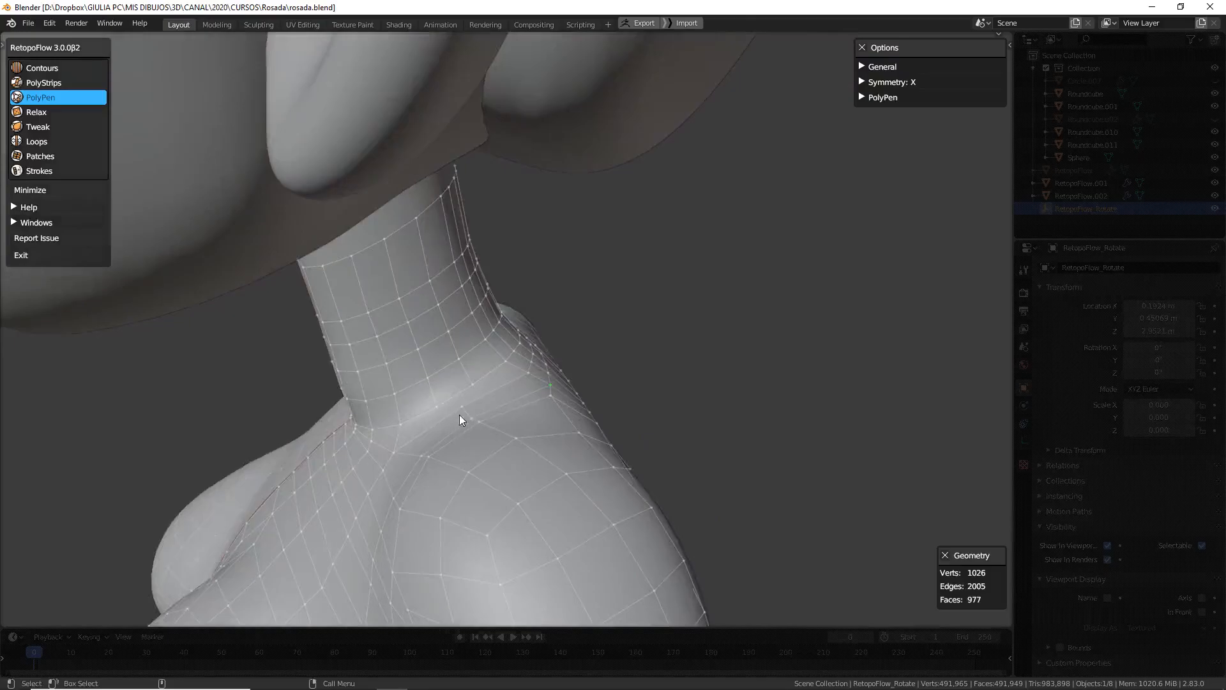
Insert an edge loop running from the shoulder down the full length of the arm
scroll(461, 417, up, 2)
middle_drag(420, 465, 411, 446)
key(6)
click(408, 458)
scroll(411, 459, down, 8)
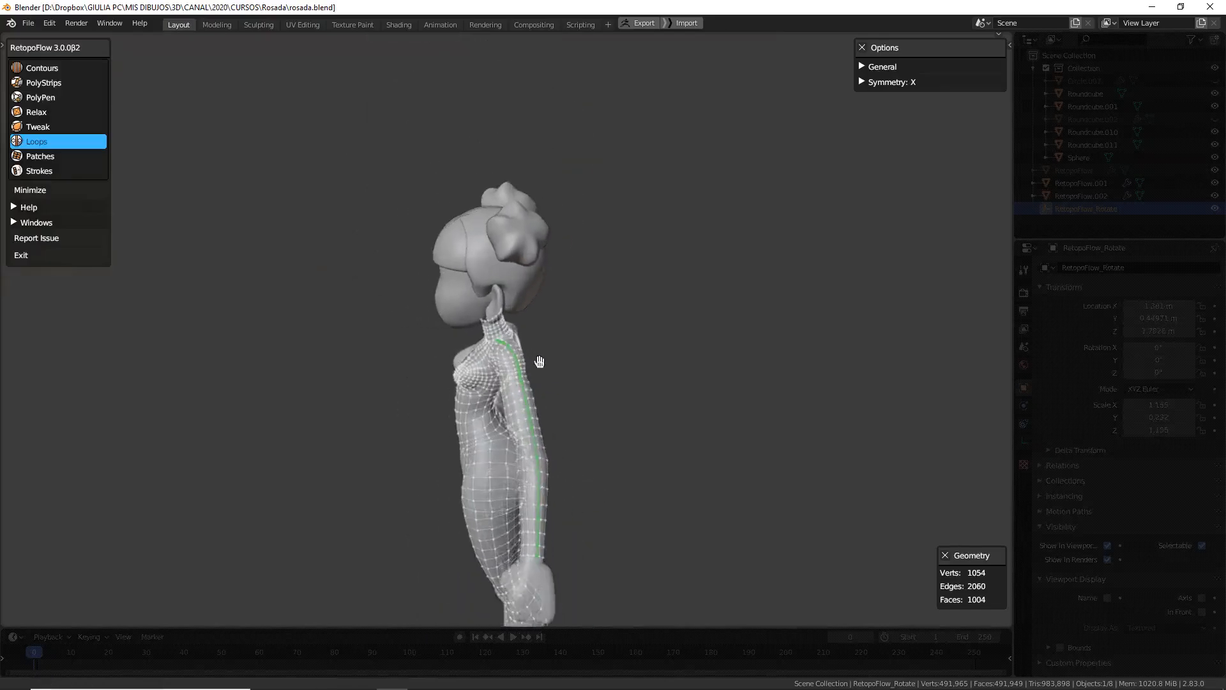
Insert a second edge loop from the top of the shoulder down the arm, beside the existing one
scroll(537, 362, up, 8)
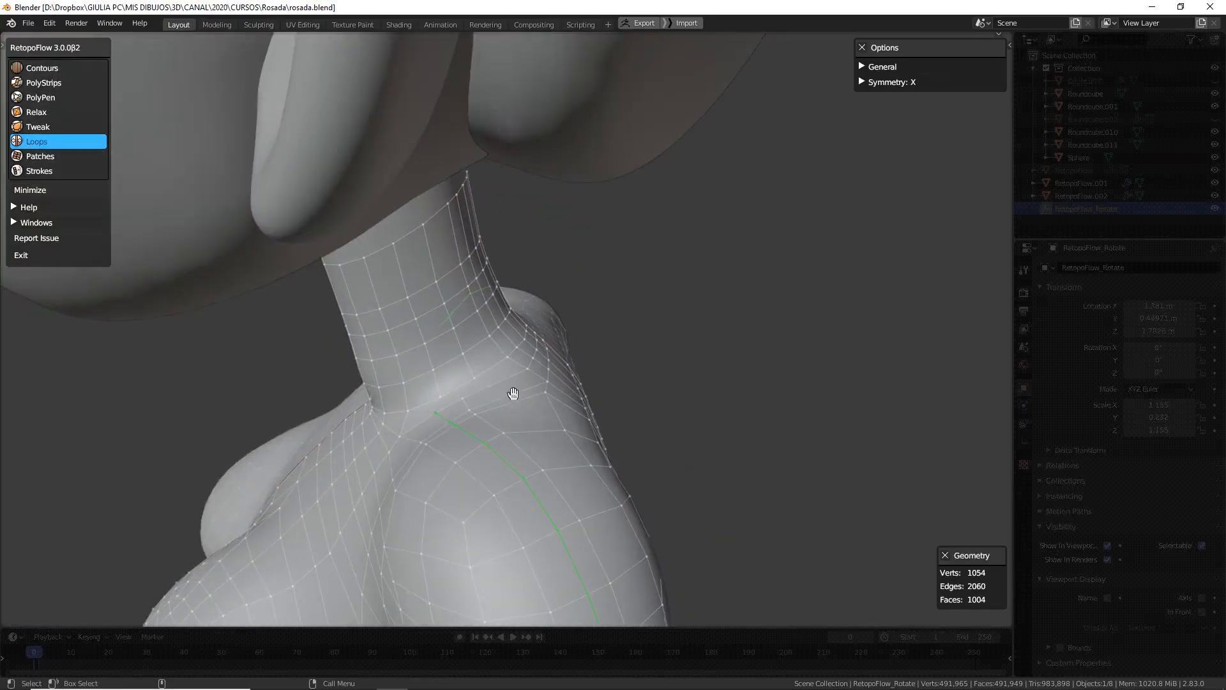
middle_drag(514, 396, 514, 386)
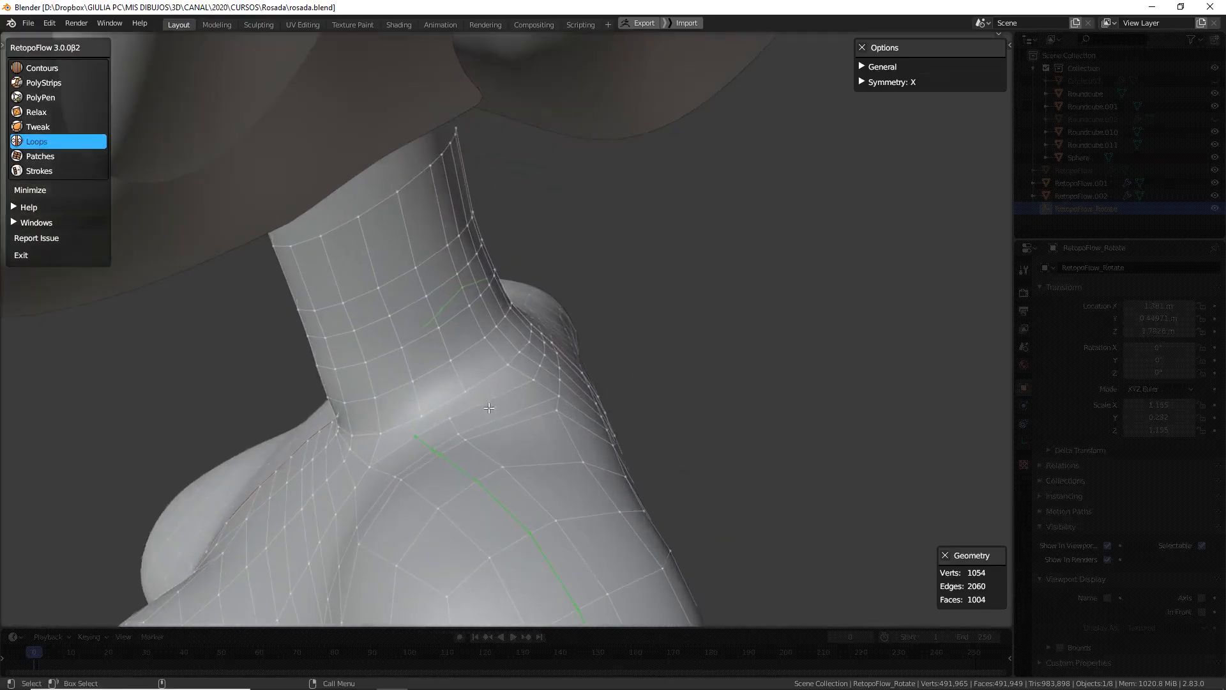
middle_drag(504, 413, 570, 421)
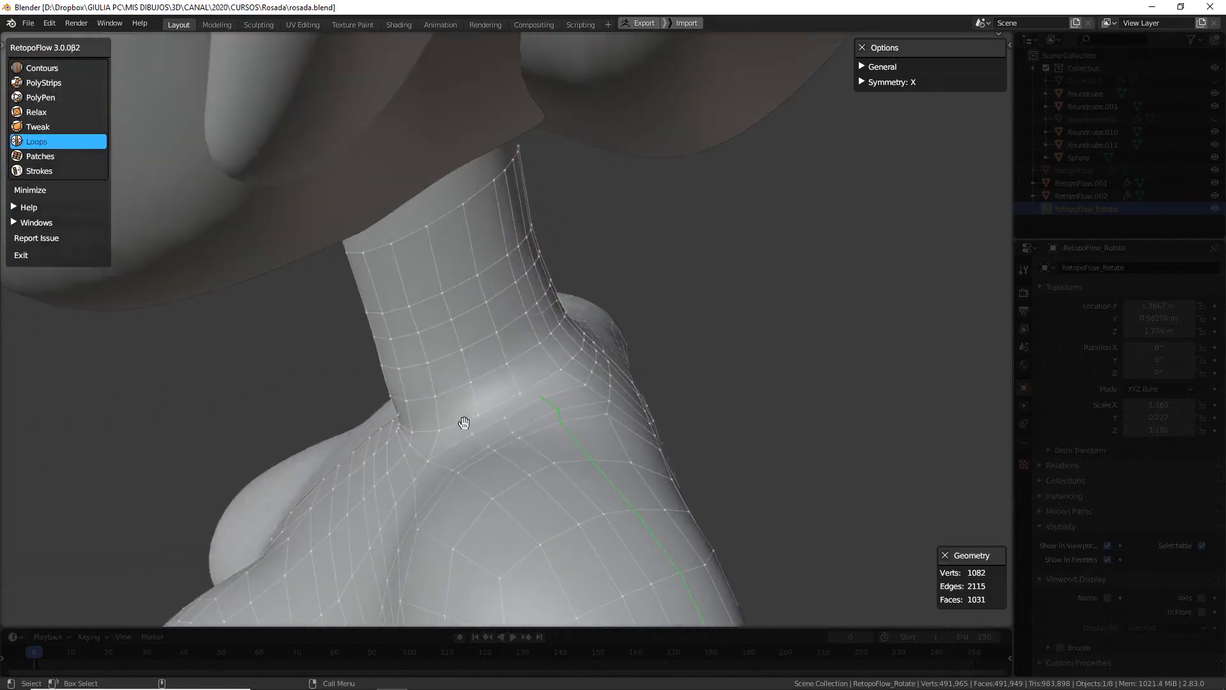
Add two PolyPen faces bridging the gap between the side of the neck base and the top of the shoulder
key(3)
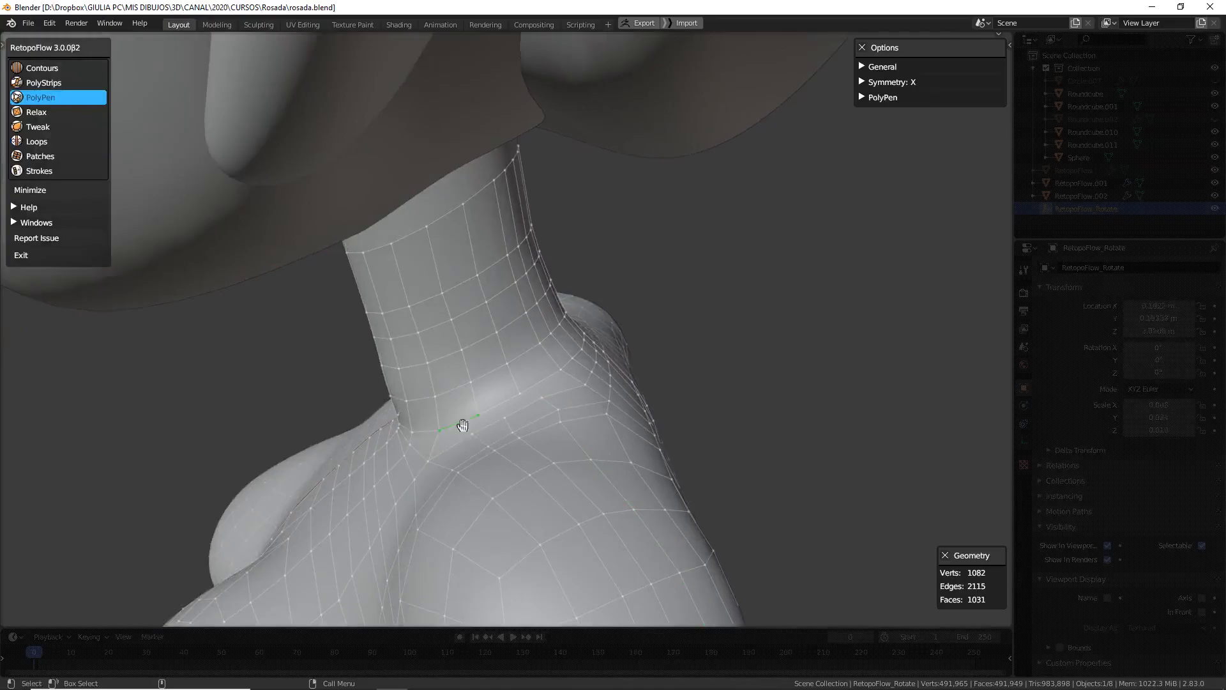
middle_drag(499, 427, 553, 381)
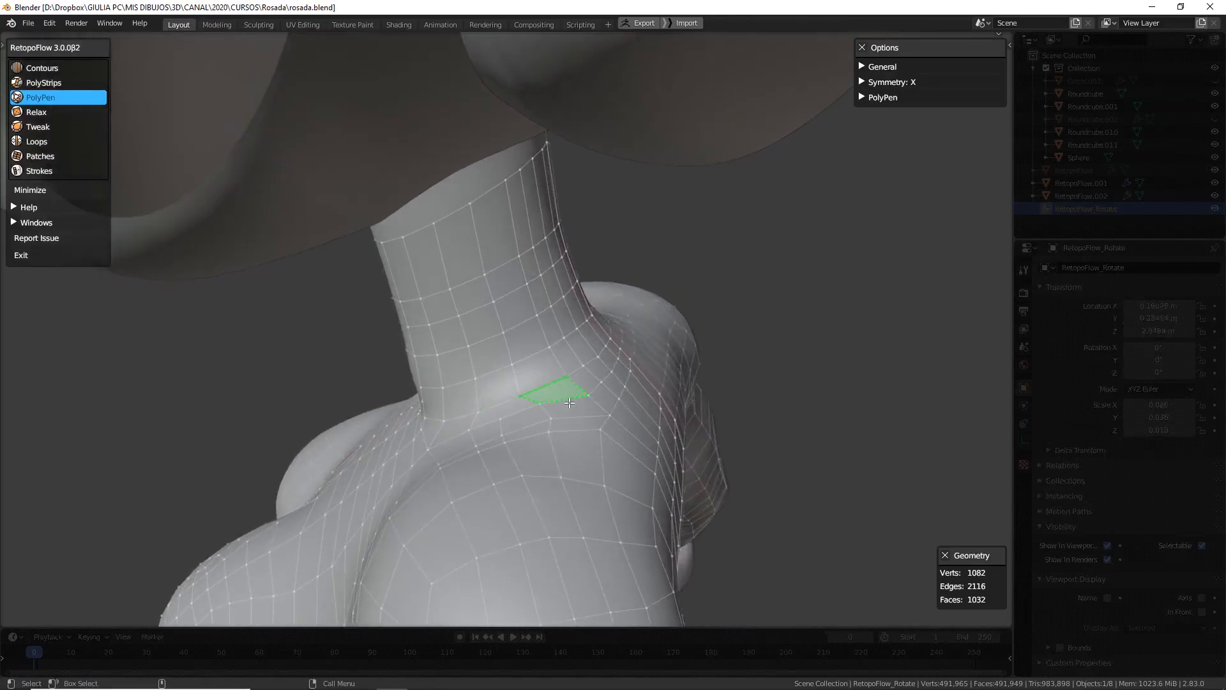
mouse_move(544, 438)
middle_down()
mouse_move(568, 404)
mouse_move(558, 446)
mouse_move(536, 466)
mouse_move(560, 439)
mouse_move(551, 430)
middle_up()
scroll(561, 437, down, 5)
scroll(550, 447, up, 2)
scroll(551, 447, up, 3)
scroll(529, 423, up, 5)
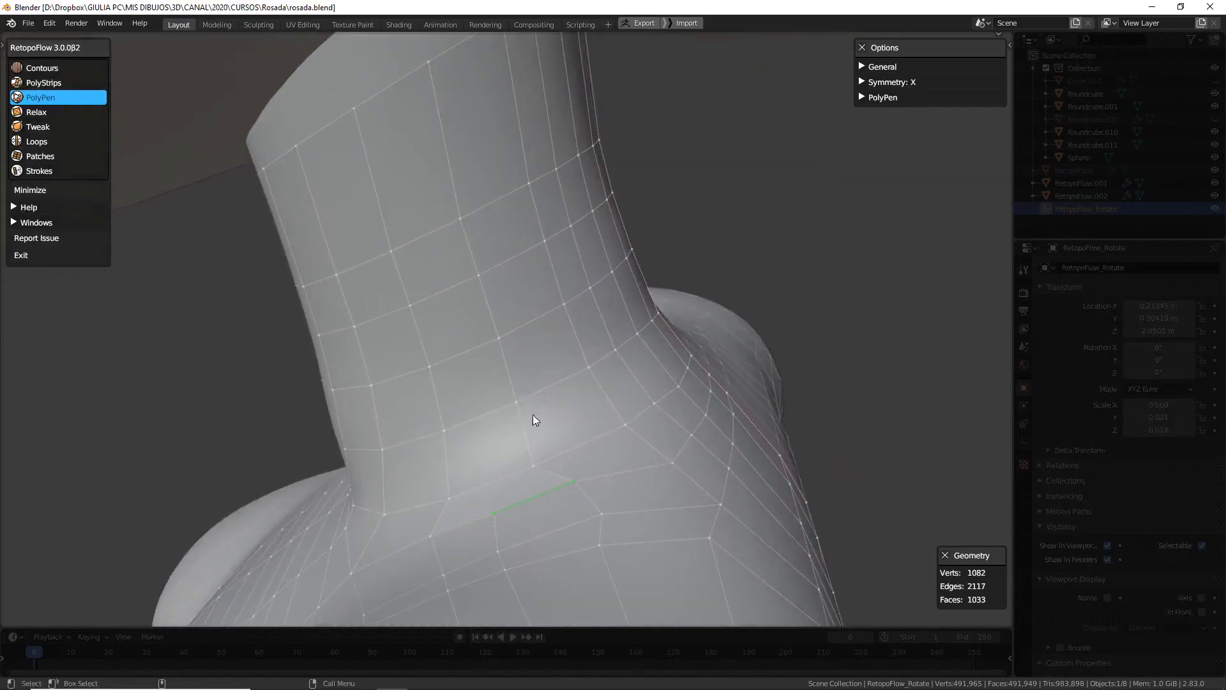
Insert a lengthwise edge loop along the side of the neck and close the remaining shoulder gap with PolyPen faces
key(6)
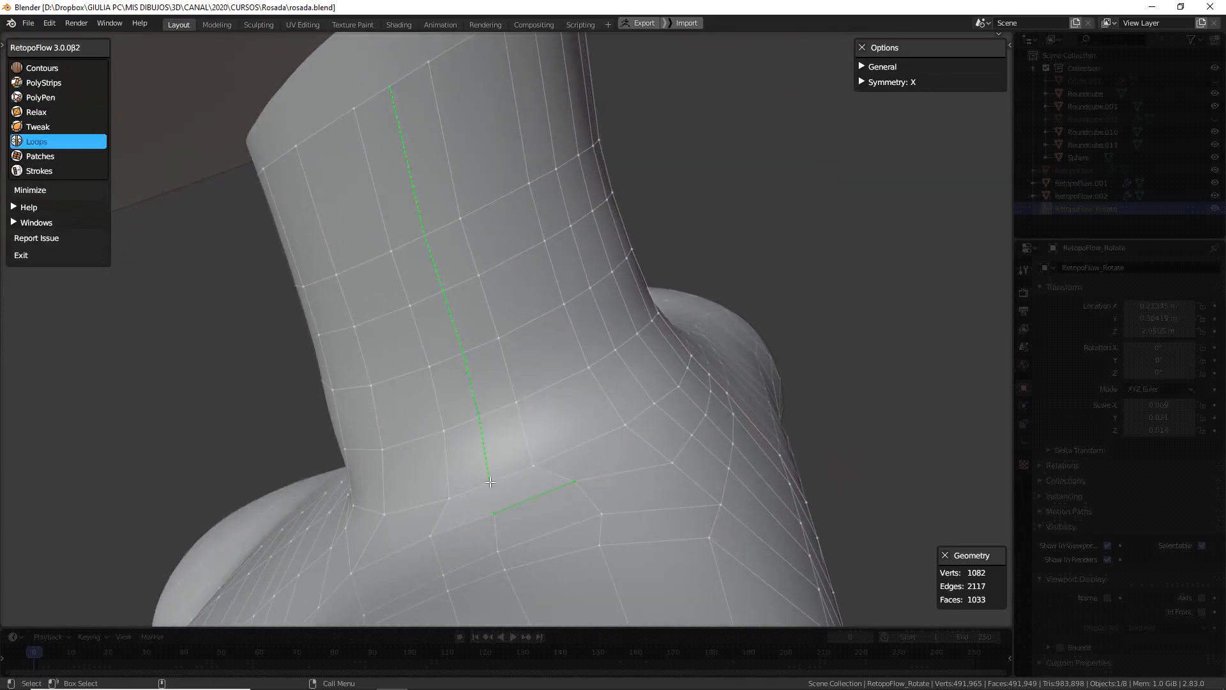
key(3)
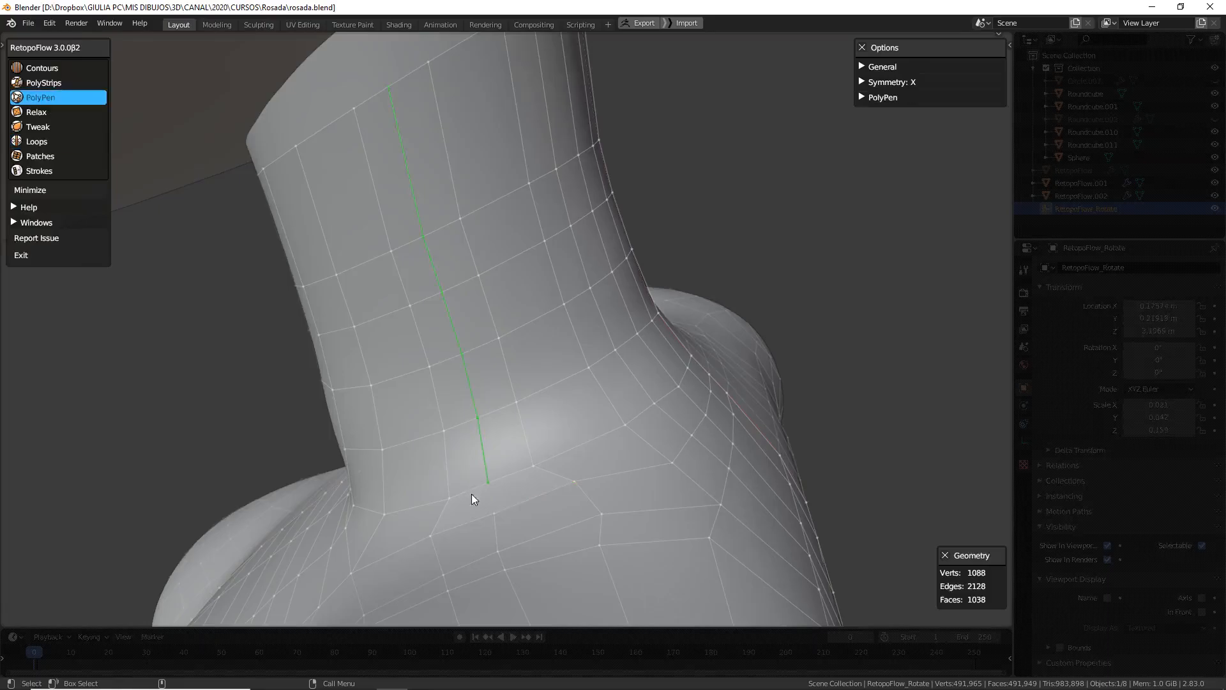
click(541, 495)
Relax the mesh around the neck base and the top of the shoulder to even out the new quads
key(4)
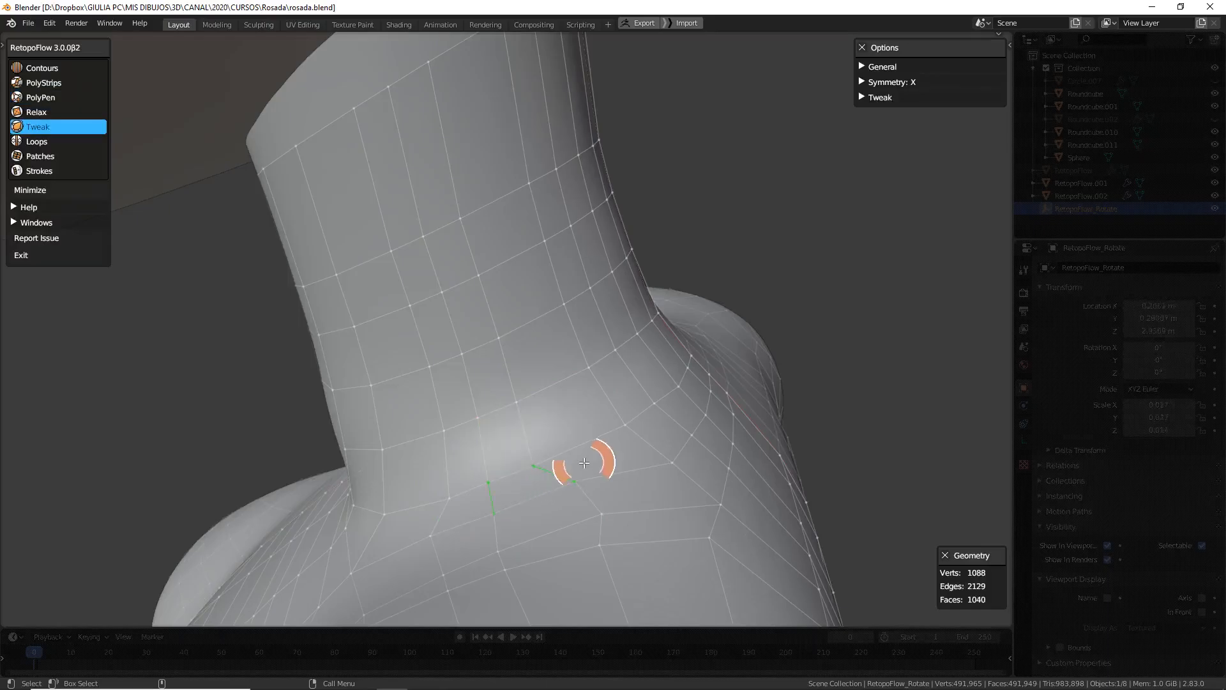
middle_drag(586, 454, 588, 445)
scroll(588, 445, down, 6)
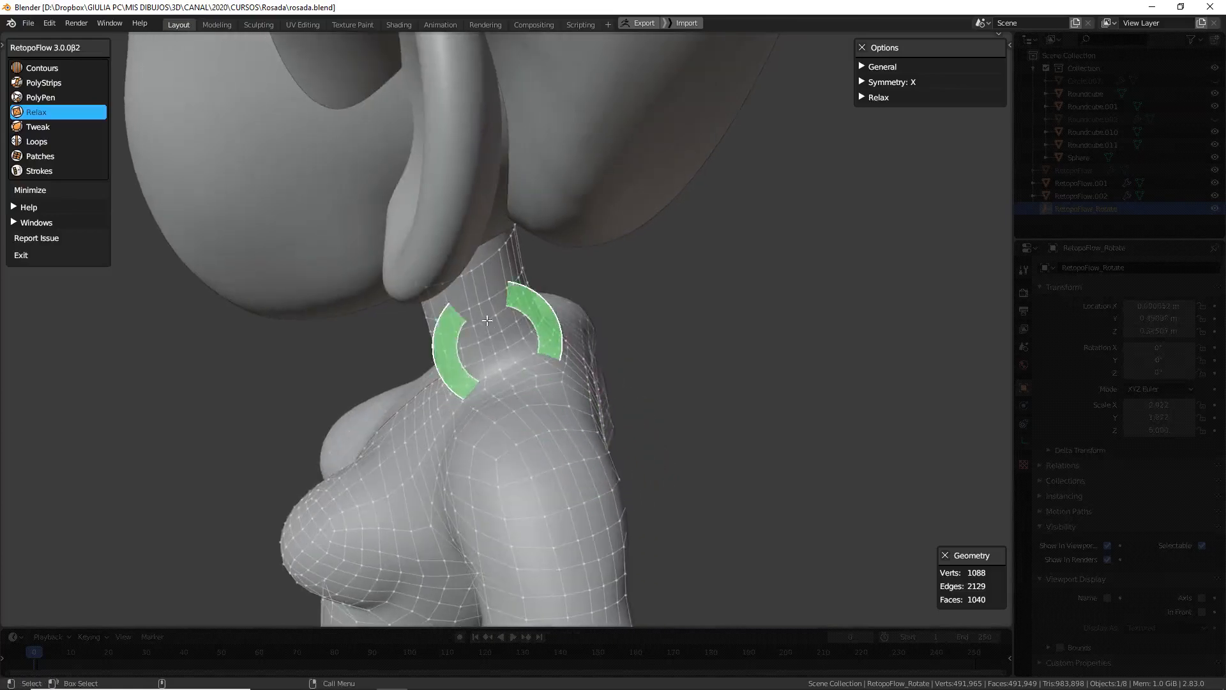
mouse_move(498, 301)
middle_down()
mouse_move(564, 406)
mouse_move(566, 396)
middle_up()
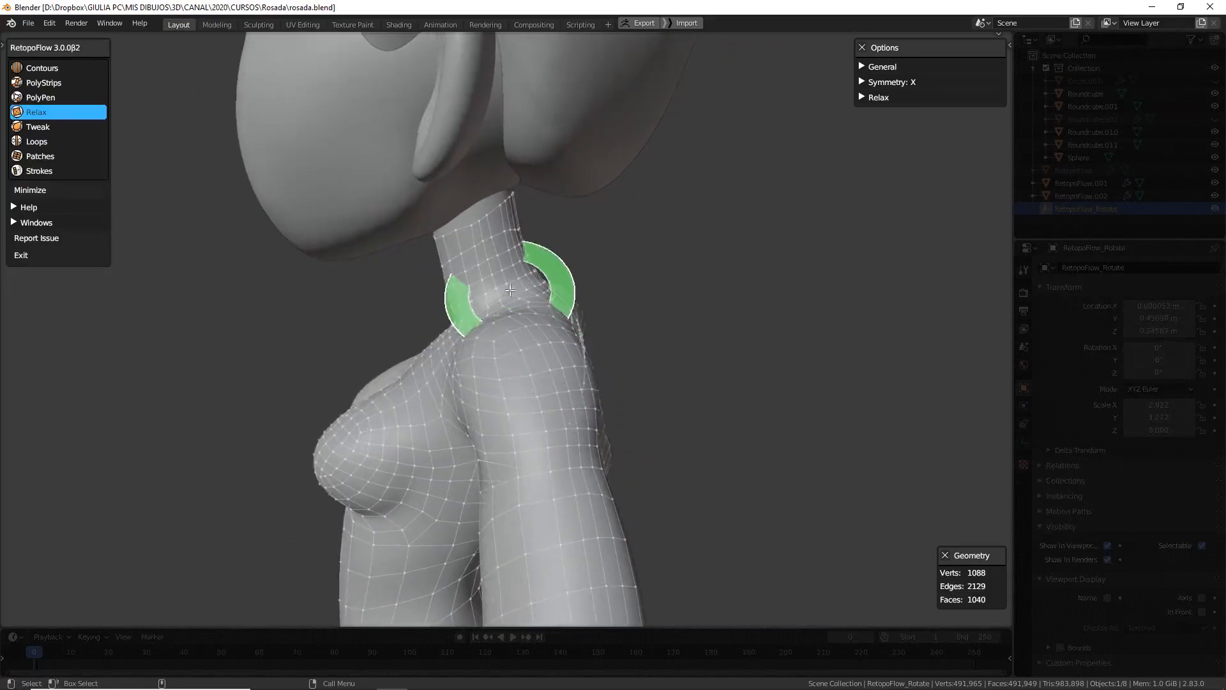
mouse_move(497, 310)
middle_down()
mouse_move(575, 392)
mouse_move(562, 400)
middle_up()
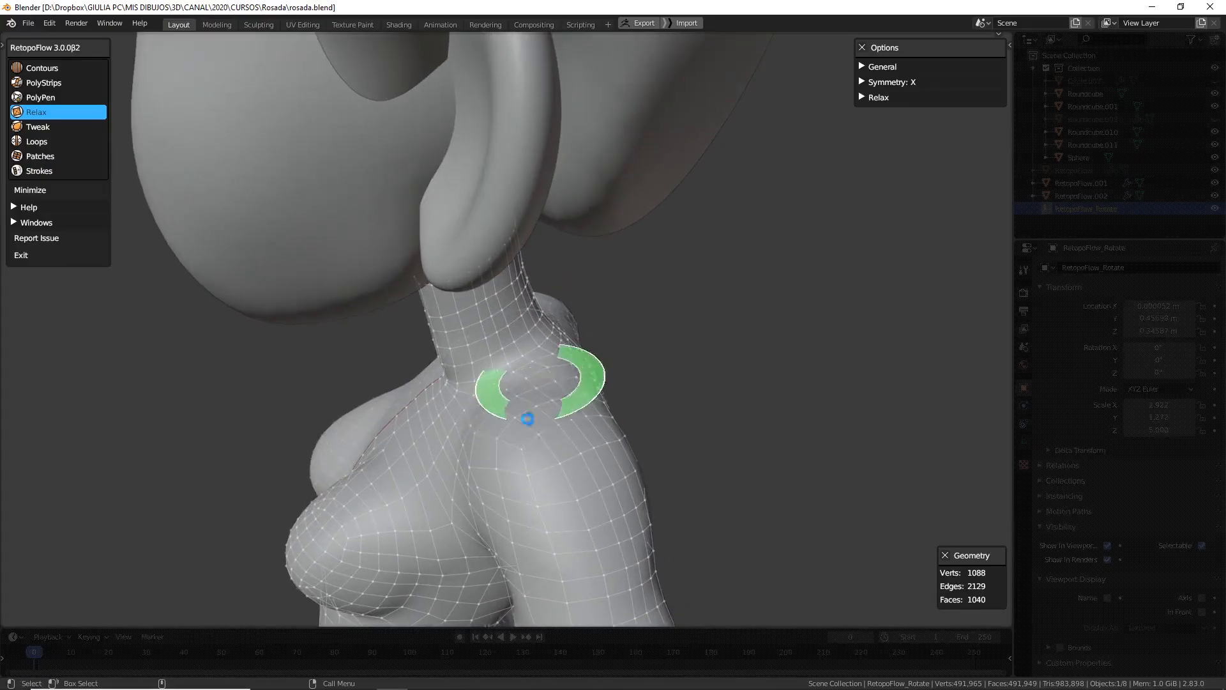
middle_drag(602, 473, 536, 411)
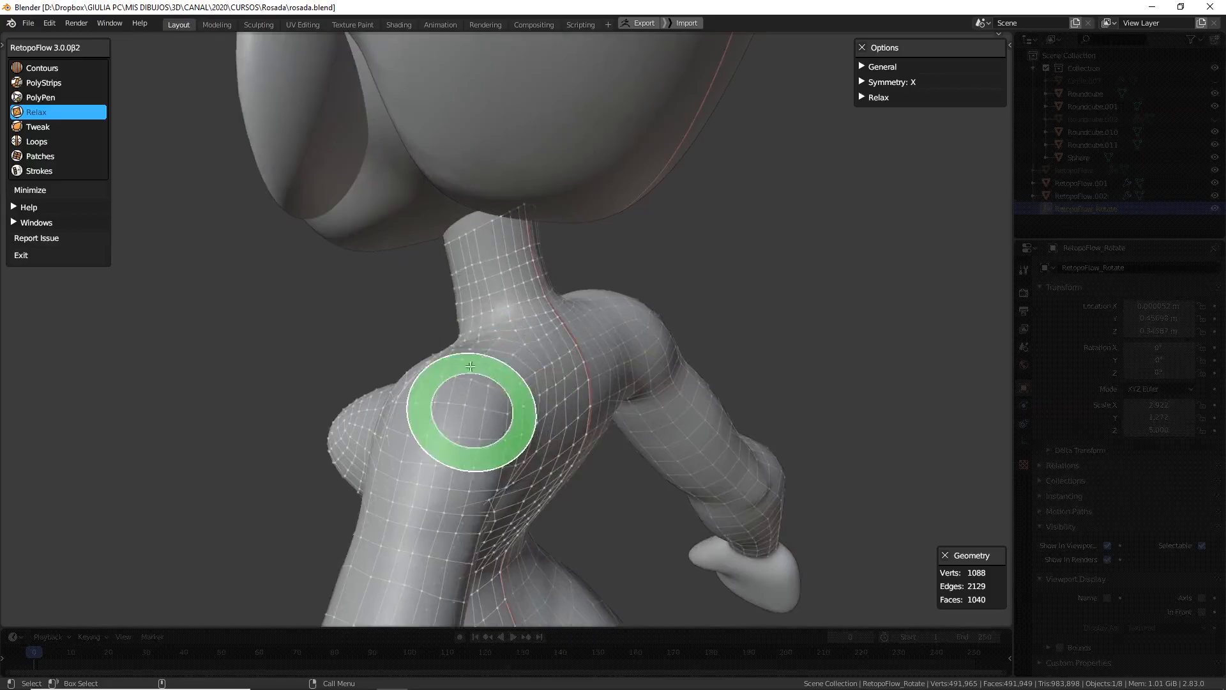
Relax the mesh around the shoulder and down the arm to the elbow
mouse_move(424, 492)
middle_down()
mouse_move(501, 460)
mouse_move(517, 430)
mouse_move(500, 342)
middle_up()
mouse_move(466, 506)
middle_down()
mouse_move(607, 492)
mouse_move(764, 446)
middle_up()
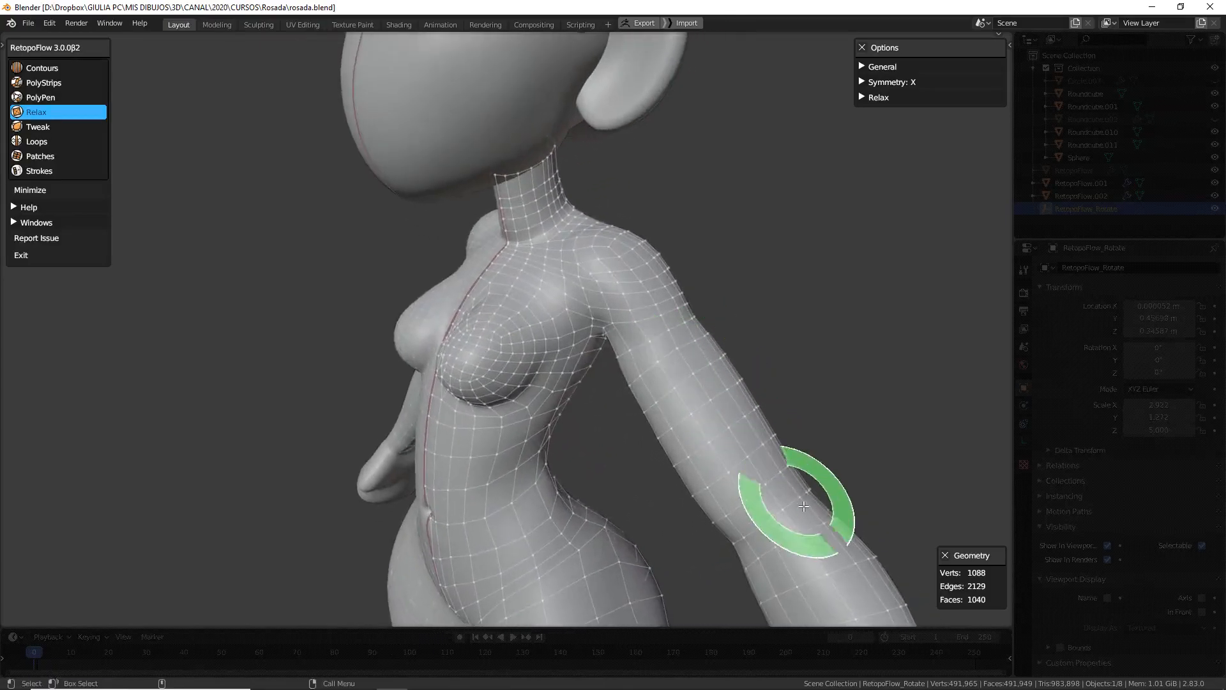
mouse_move(599, 300)
middle_down()
mouse_move(712, 320)
mouse_move(583, 306)
mouse_move(721, 287)
mouse_move(637, 230)
middle_up()
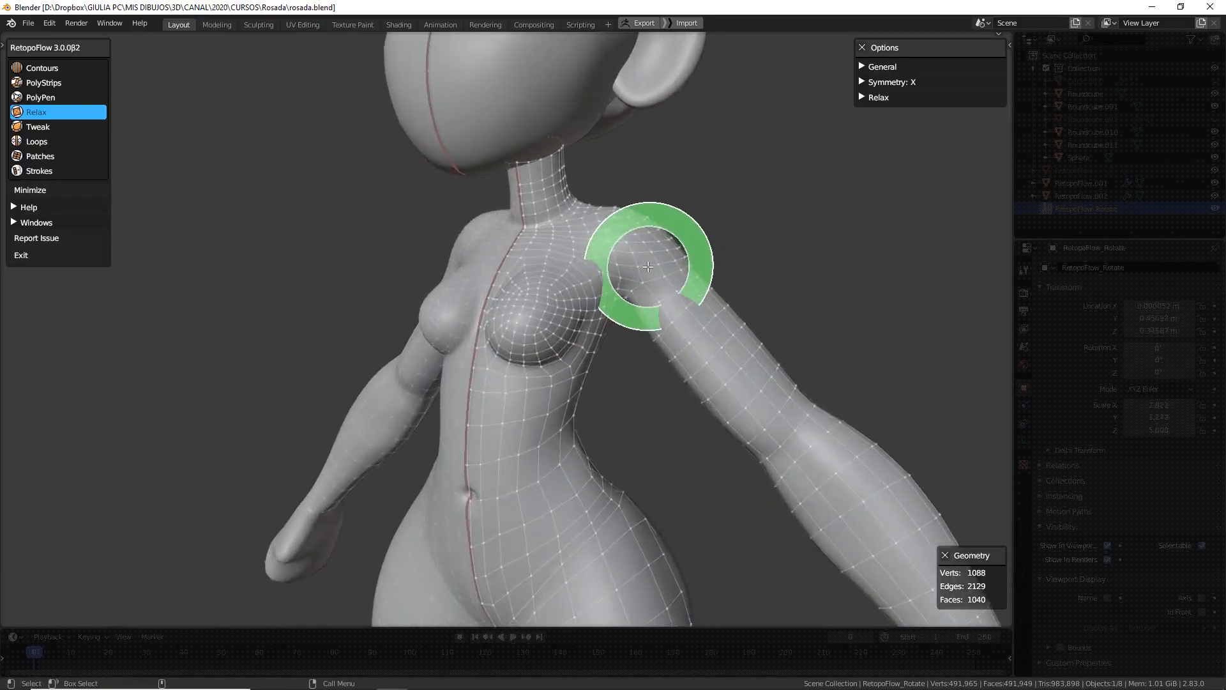
Enlarge the Tweak brush and even out the vertices on the front of the shoulder and the upper arm
key(3)
key(4)
key(5)
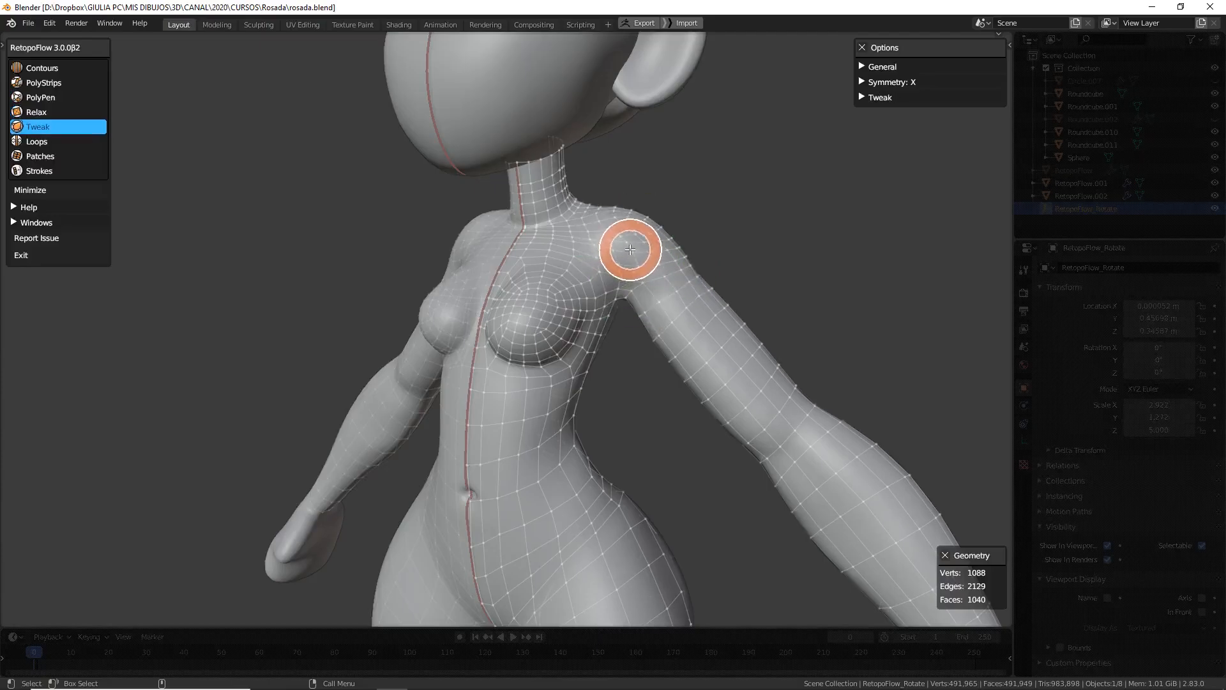
mouse_move(668, 301)
middle_down()
mouse_move(714, 345)
mouse_move(664, 298)
middle_up()
key(f)
click(643, 285)
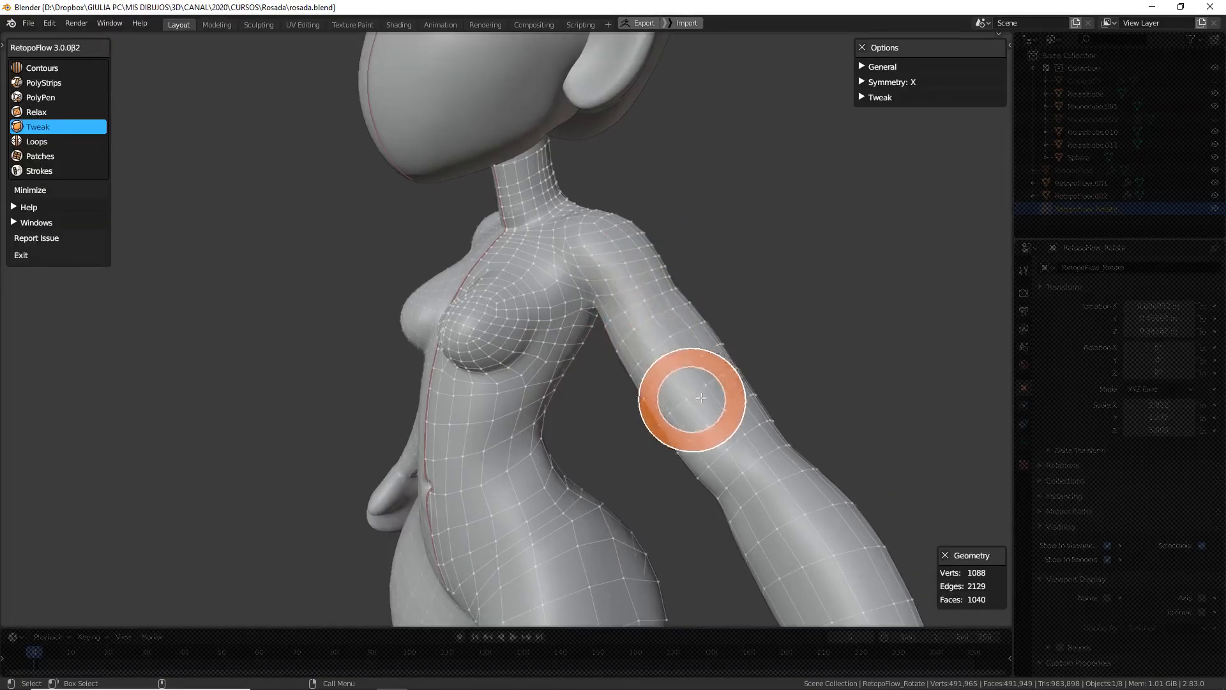
middle_drag(766, 472, 595, 390)
mouse_move(646, 421)
middle_down()
mouse_move(630, 459)
mouse_move(627, 439)
mouse_move(595, 485)
mouse_move(654, 504)
mouse_move(646, 476)
mouse_move(622, 487)
mouse_move(526, 445)
middle_up()
middle_drag(630, 432, 735, 396)
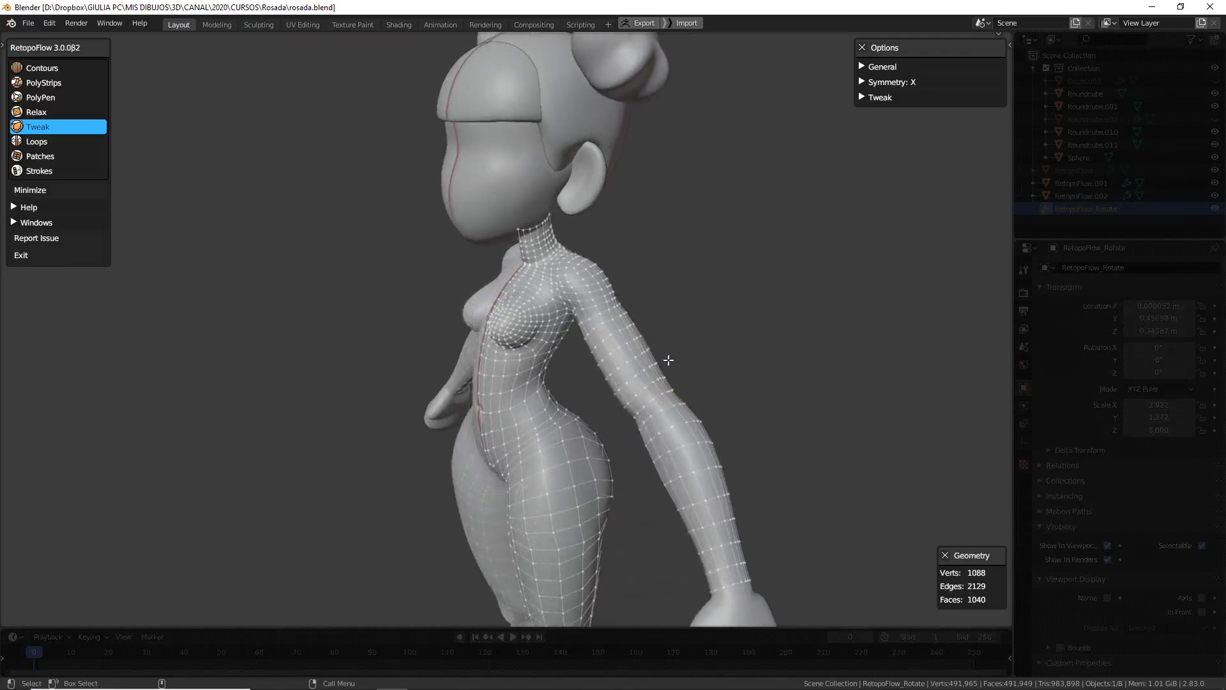
mouse_move(671, 362)
middle_down()
mouse_move(684, 356)
mouse_move(624, 383)
middle_up()
Relax the outer side of the shoulder and upper arm down past the elbow
scroll(643, 424, up, 3)
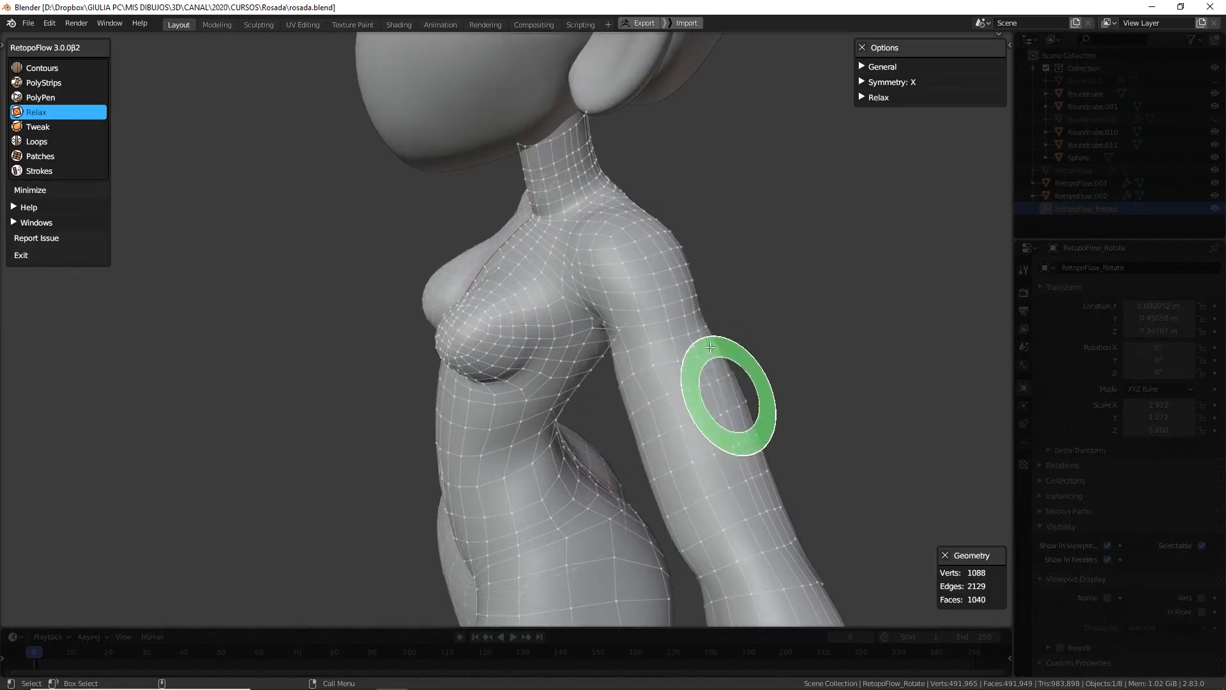
mouse_move(671, 273)
middle_down()
mouse_move(812, 427)
mouse_move(728, 444)
mouse_move(715, 411)
mouse_move(799, 381)
mouse_move(757, 347)
middle_up()
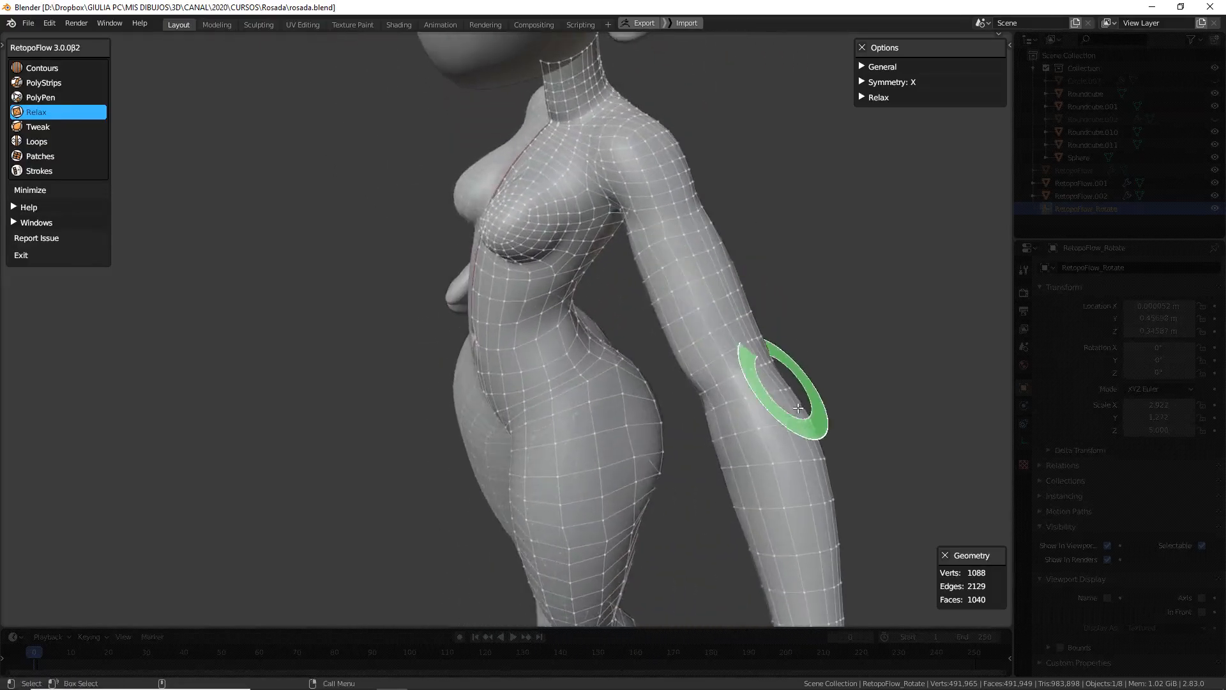
mouse_move(881, 493)
middle_down()
mouse_move(824, 463)
mouse_move(733, 471)
middle_up()
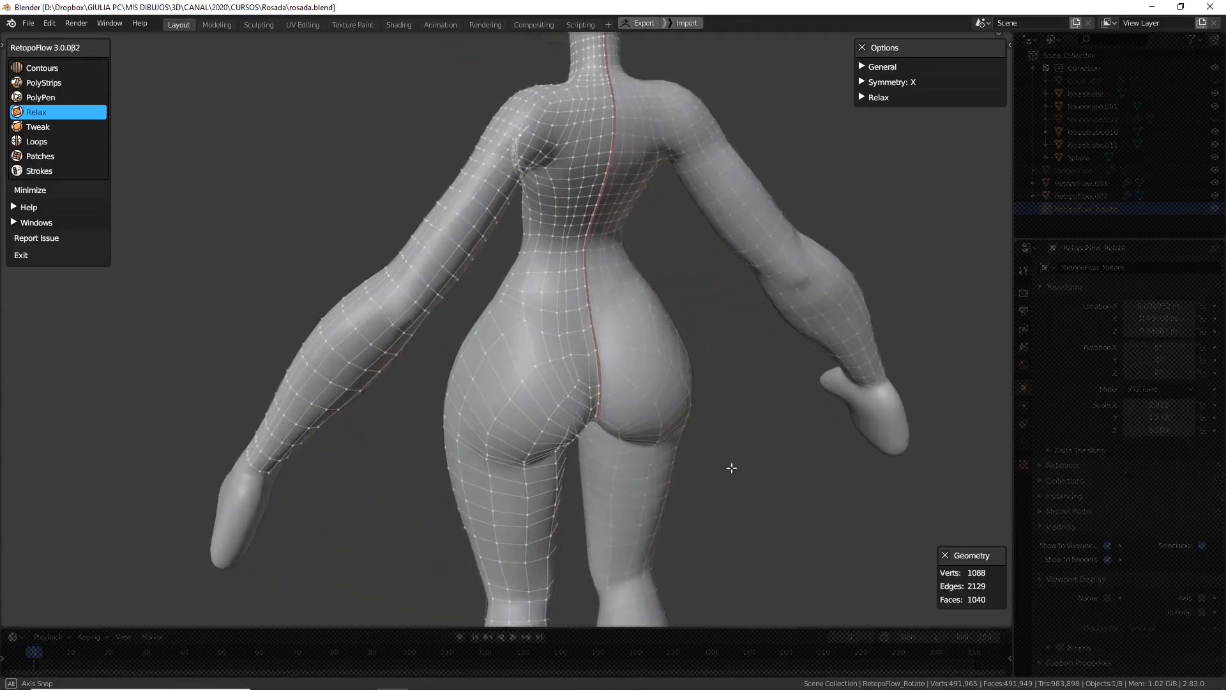
Relax the back of the arm from the elbow along the forearm to the wrist
middle_drag(377, 351, 411, 320)
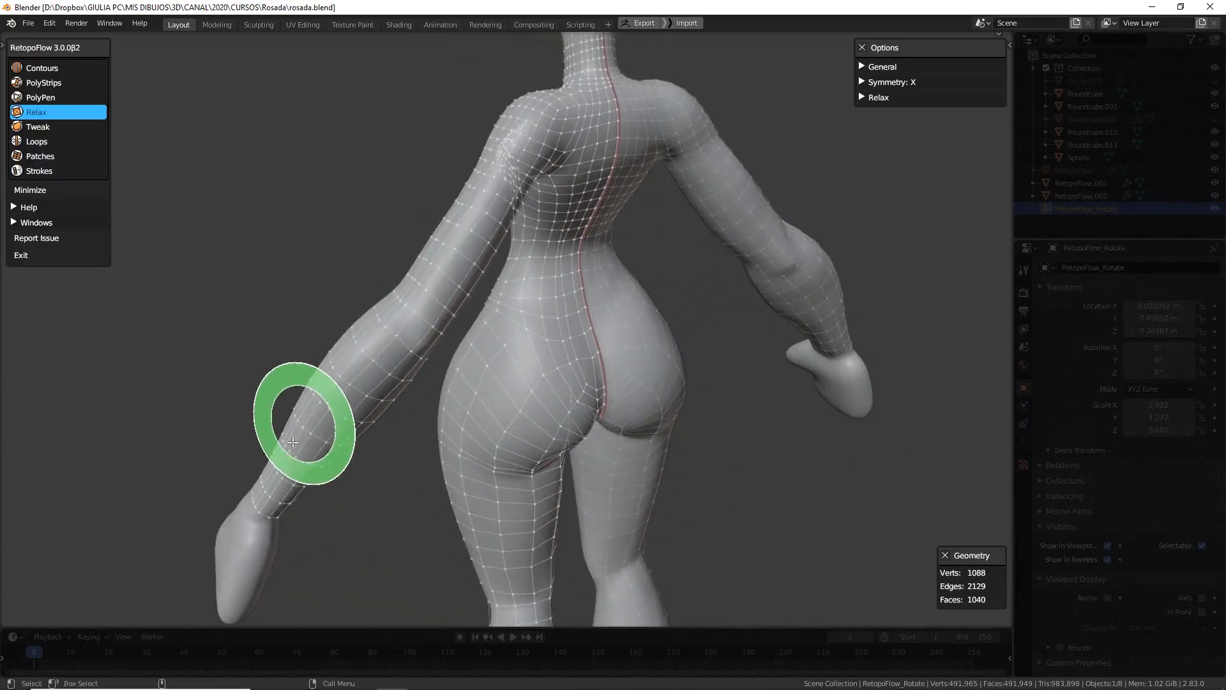
middle_drag(358, 501, 390, 355)
mouse_move(385, 348)
mouse_down()
mouse_move(287, 518)
mouse_move(339, 437)
mouse_up()
middle_drag(401, 516, 450, 393)
mouse_move(479, 493)
middle_down()
mouse_move(396, 424)
mouse_move(377, 430)
mouse_move(374, 337)
middle_up()
mouse_move(332, 434)
middle_down()
mouse_move(383, 297)
mouse_move(356, 338)
mouse_move(361, 355)
mouse_move(376, 345)
mouse_move(396, 383)
mouse_move(384, 416)
mouse_move(384, 383)
mouse_move(411, 410)
mouse_move(467, 387)
mouse_move(446, 397)
mouse_move(438, 443)
mouse_move(383, 492)
middle_up()
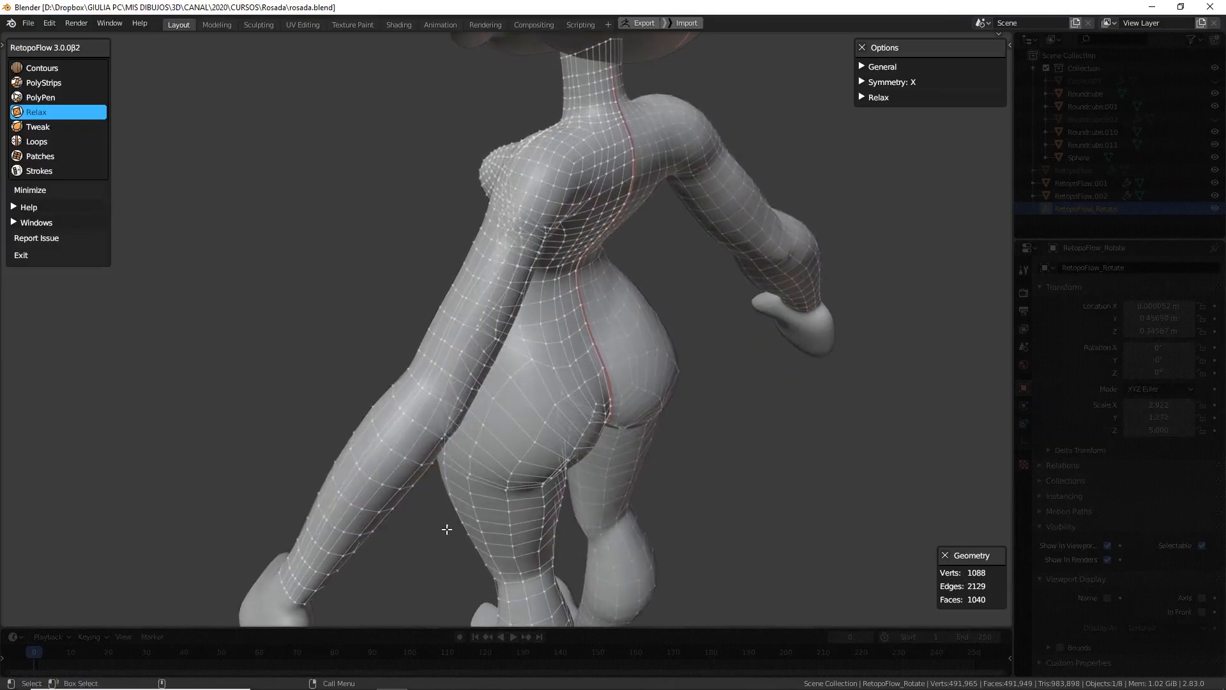
Relax the arm mesh around the elbow and upper arm from the side
mouse_move(437, 532)
middle_down()
mouse_move(473, 500)
mouse_move(794, 451)
mouse_move(830, 318)
mouse_move(796, 462)
middle_up()
mouse_move(695, 380)
middle_down()
mouse_move(745, 385)
mouse_move(700, 340)
middle_up()
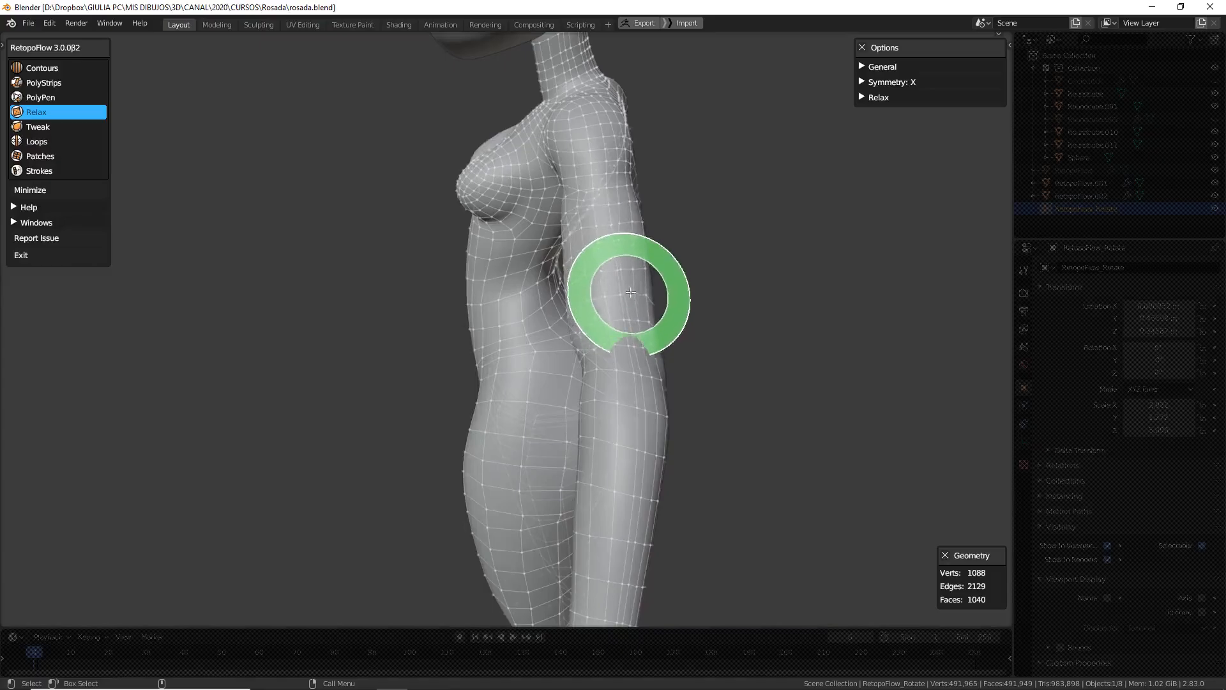
mouse_move(607, 288)
middle_down()
mouse_move(626, 232)
mouse_move(630, 298)
mouse_move(706, 300)
mouse_move(780, 351)
mouse_move(859, 334)
mouse_move(817, 302)
mouse_move(788, 323)
mouse_move(827, 294)
mouse_move(777, 311)
mouse_move(762, 357)
mouse_move(634, 350)
mouse_move(703, 366)
mouse_move(798, 309)
mouse_move(681, 411)
mouse_move(657, 410)
mouse_move(664, 402)
mouse_move(652, 396)
middle_up()
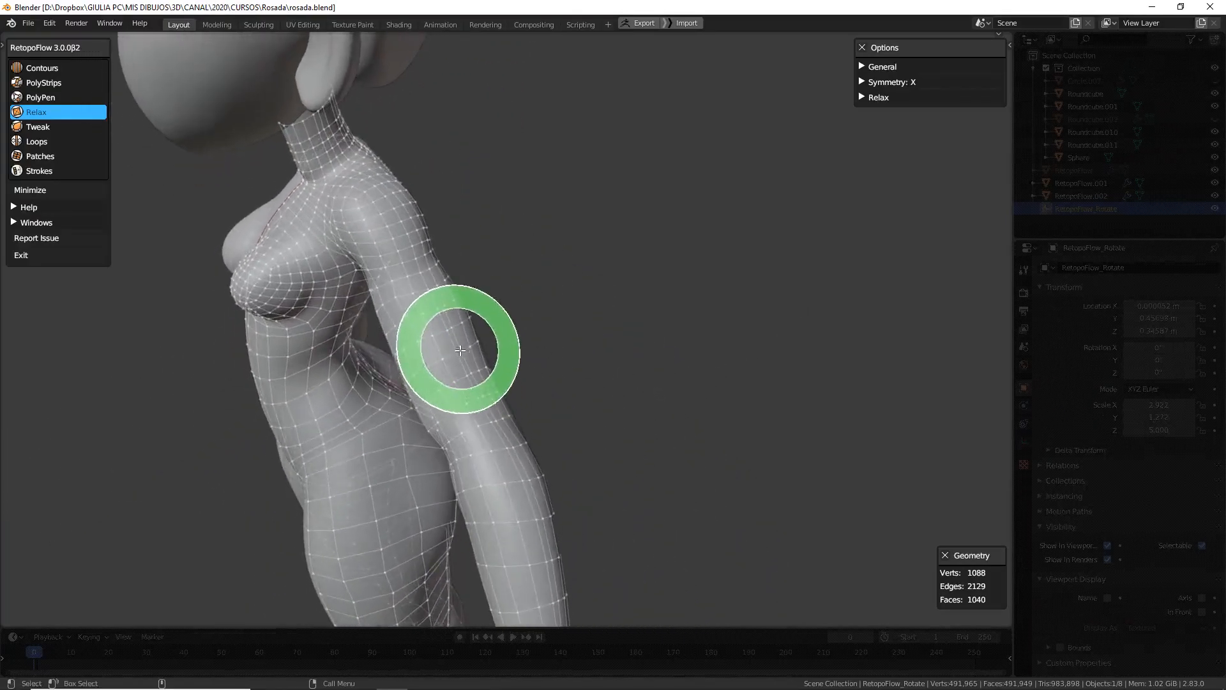
Spread the crowded lengthwise edges on the outer arm evenly with Tweak, from the upper arm past the elbow to the wrist
scroll(461, 349, up, 4)
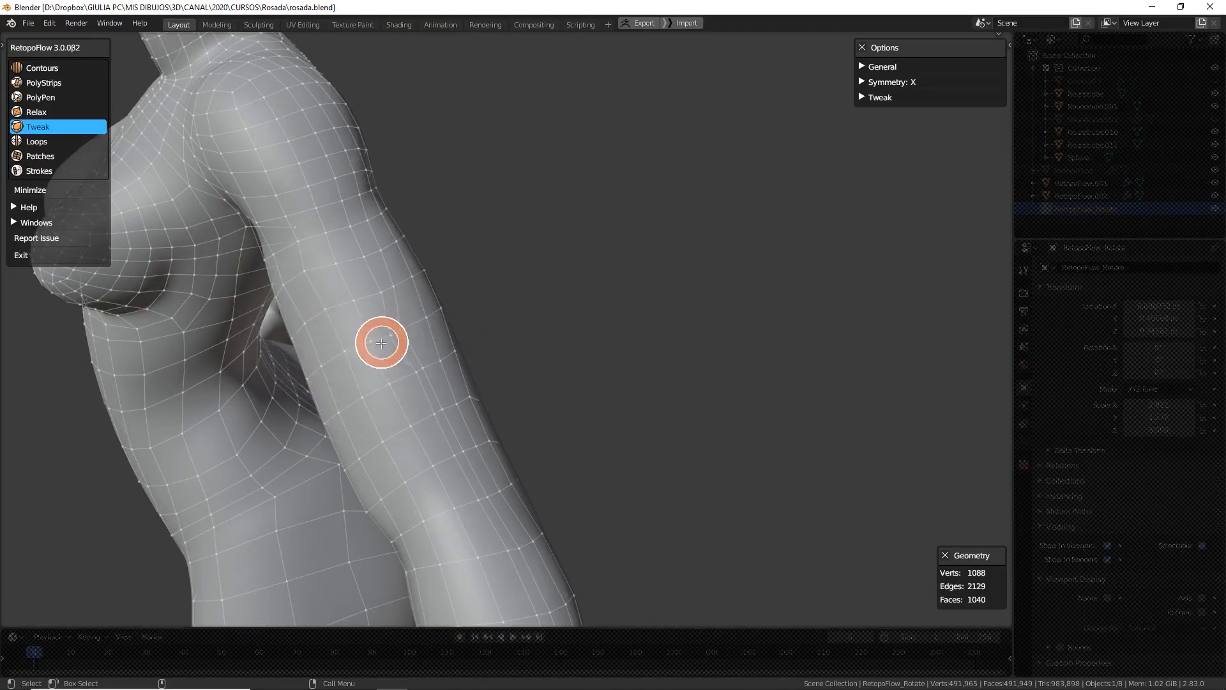
mouse_move(404, 311)
middle_down()
mouse_move(428, 419)
mouse_move(401, 357)
middle_up()
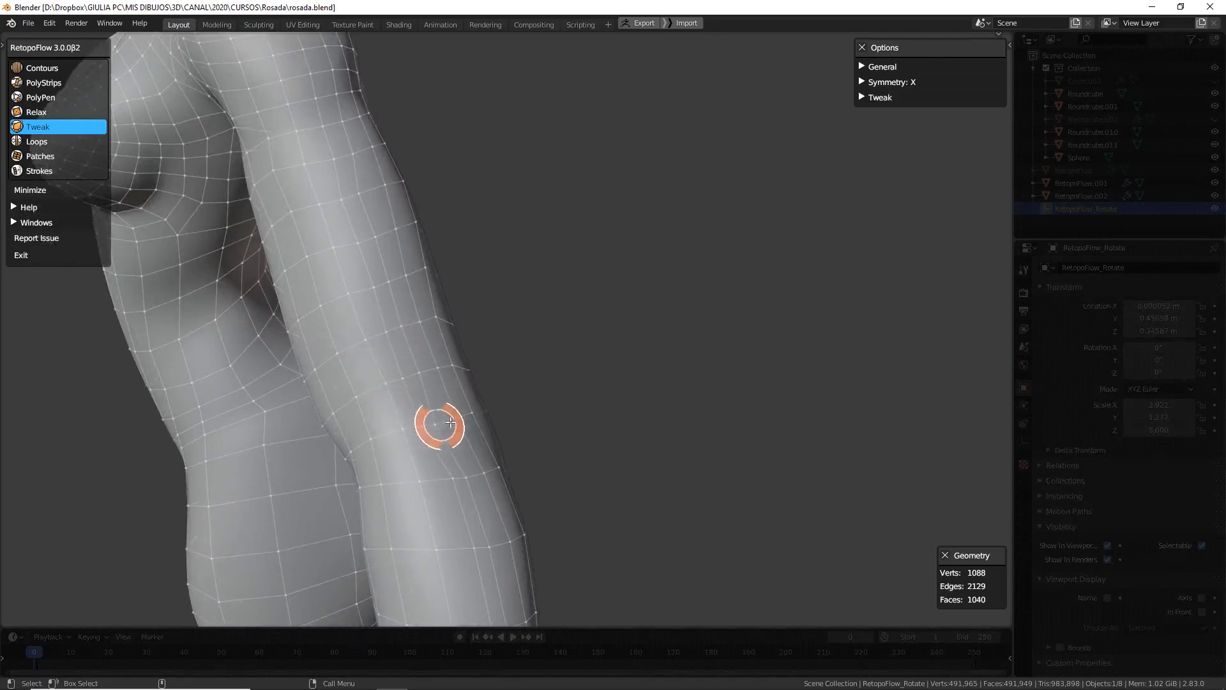
middle_drag(477, 432, 485, 420)
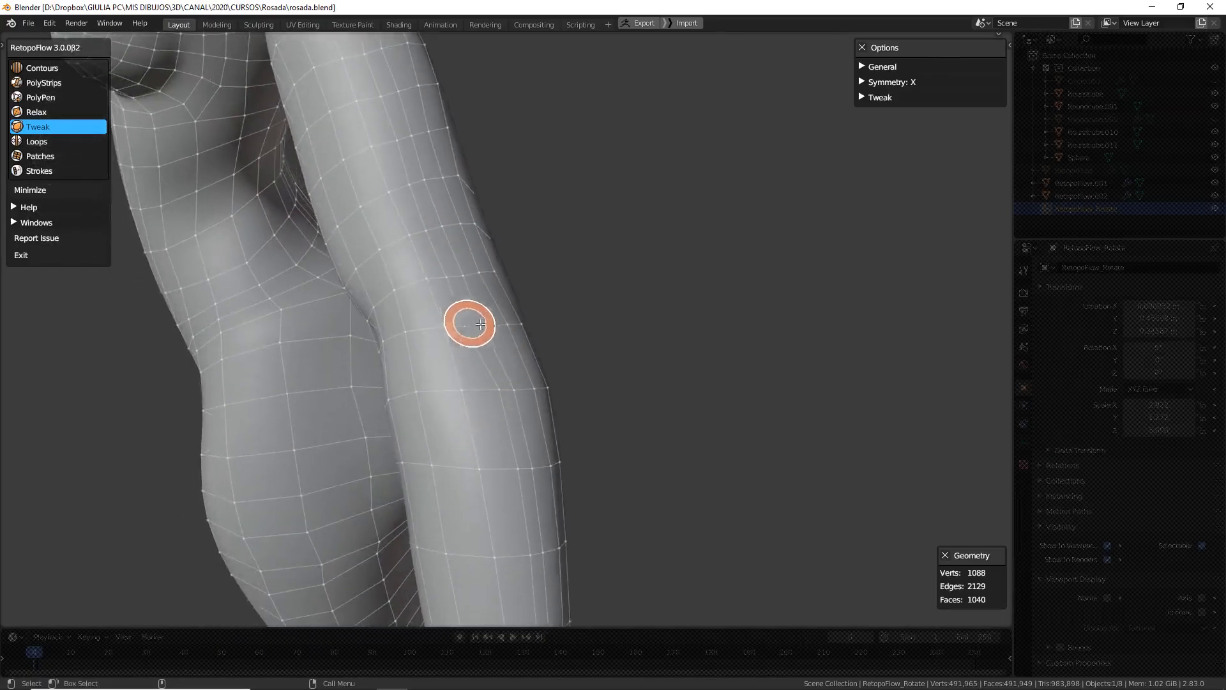
mouse_move(525, 477)
middle_down()
mouse_move(501, 474)
mouse_move(379, 382)
middle_up()
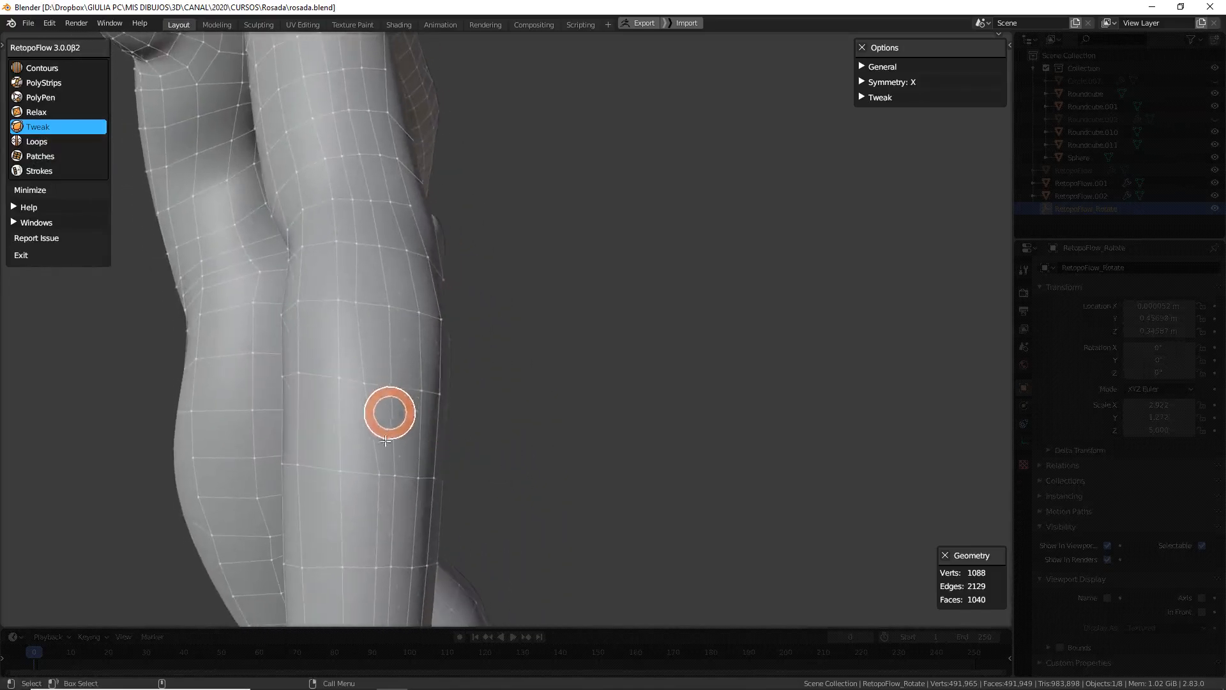
middle_drag(427, 460, 435, 328)
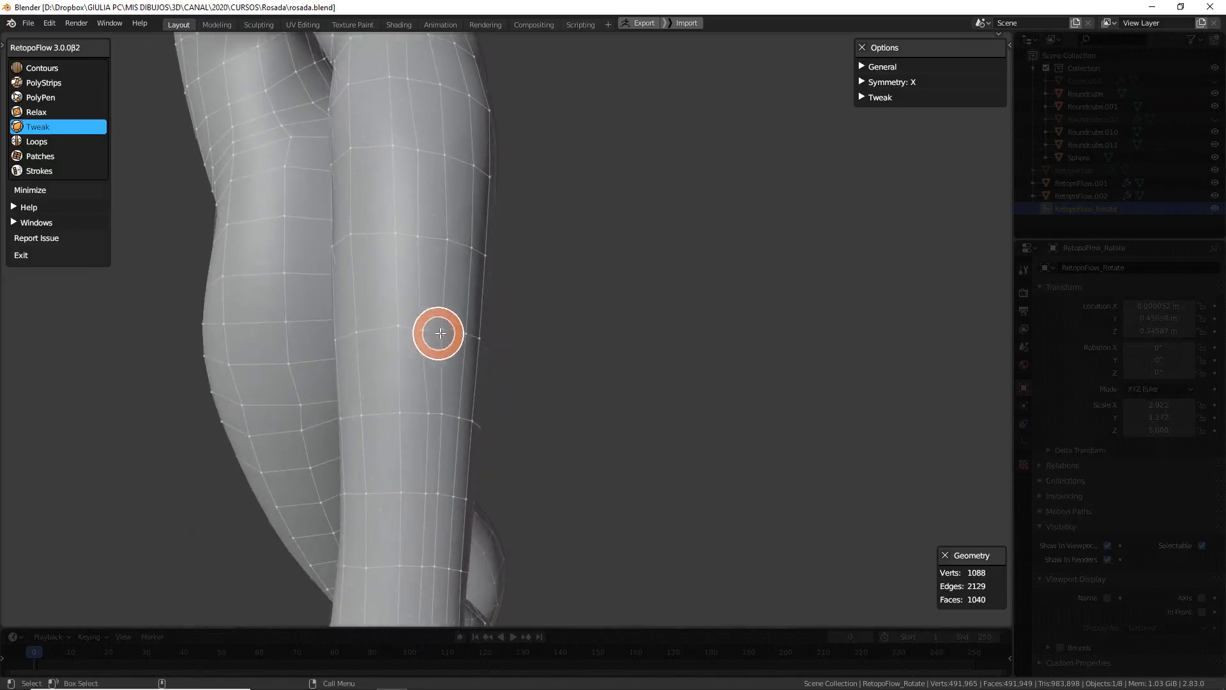
mouse_move(451, 480)
middle_down()
mouse_move(444, 487)
mouse_move(452, 441)
middle_up()
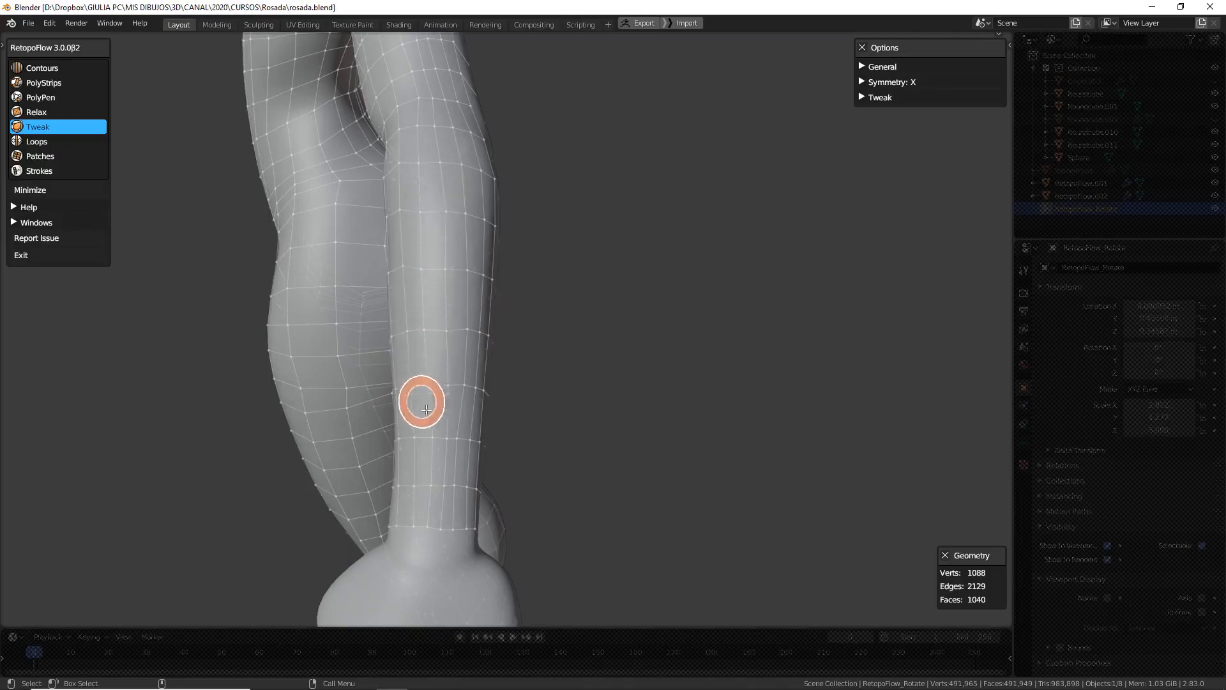
middle_drag(504, 462, 540, 453)
mouse_move(500, 311)
shift+middle_down()
mouse_move(502, 324)
mouse_move(498, 300)
shift+middle_up()
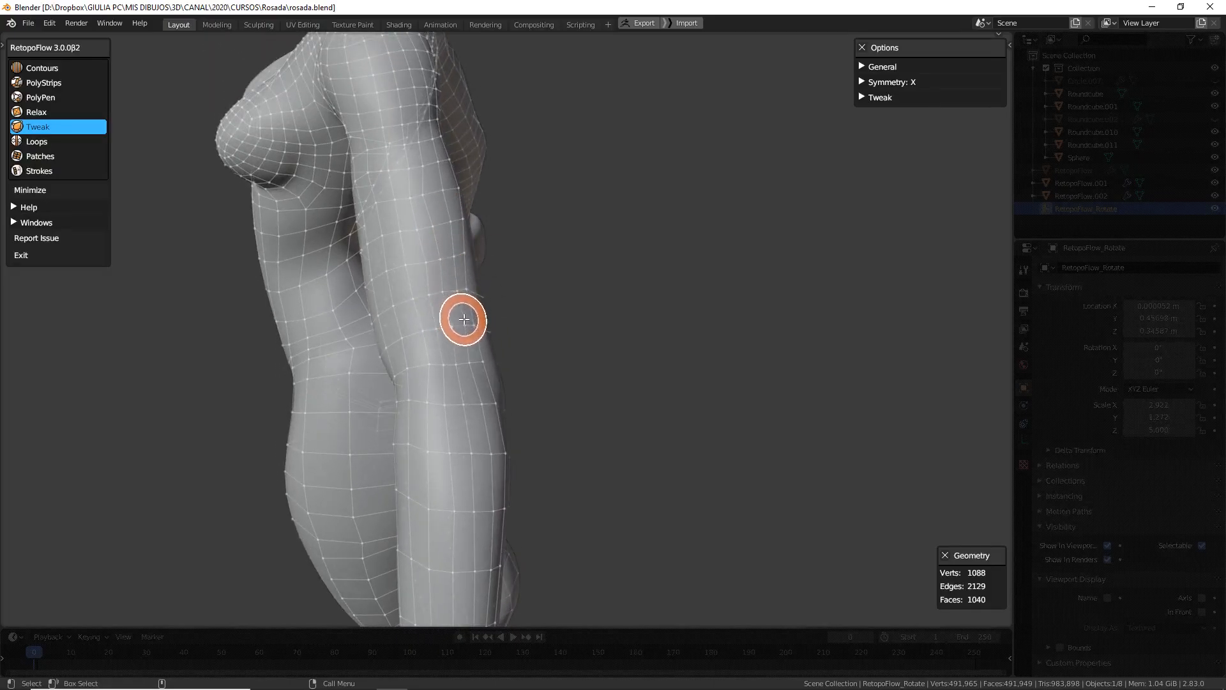
Relax the adjusted edges along the elbow and forearm, and smooth the front of the shoulder
key(4)
mouse_move(441, 325)
mouse_down()
mouse_move(426, 198)
mouse_move(429, 342)
mouse_up()
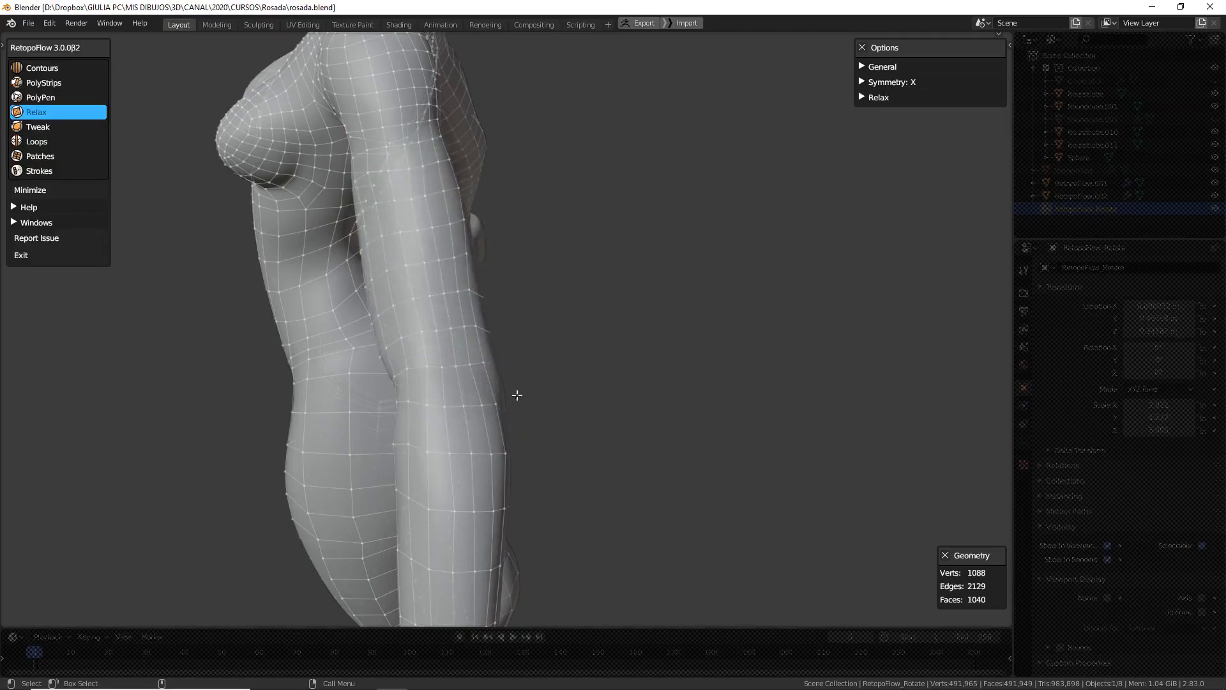
middle_drag(515, 405, 518, 363)
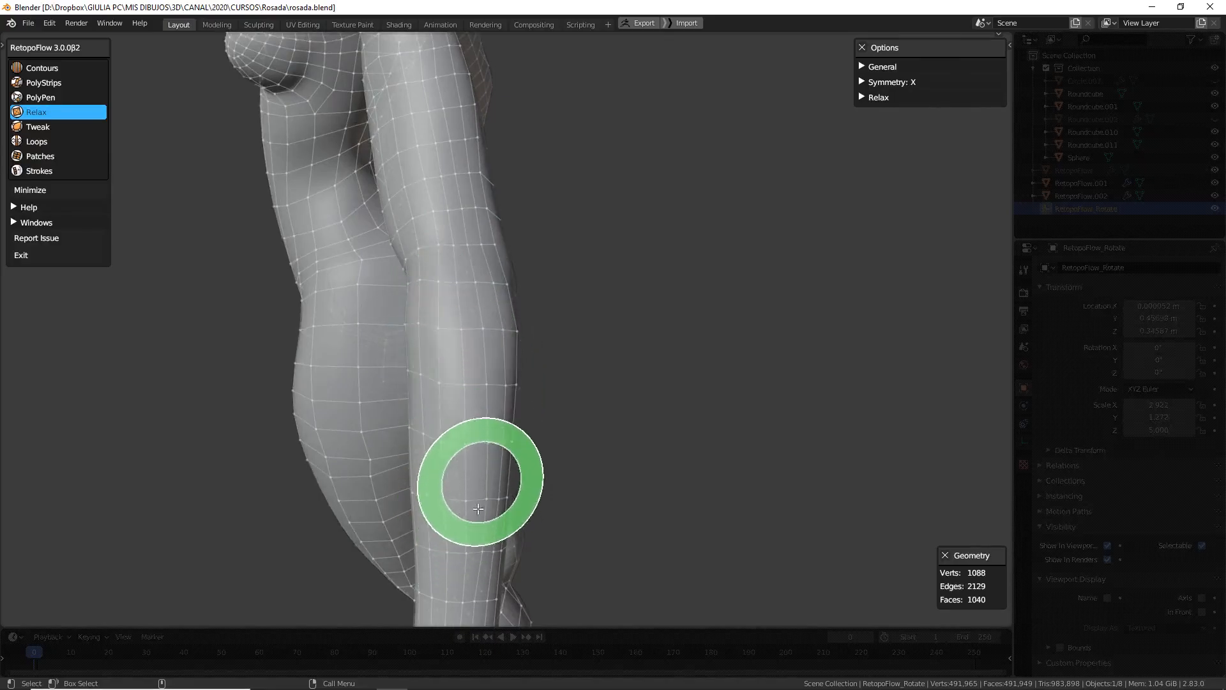
mouse_move(585, 417)
middle_down()
mouse_move(545, 400)
mouse_move(569, 355)
mouse_move(575, 380)
mouse_move(650, 371)
mouse_move(719, 383)
mouse_move(583, 214)
middle_up()
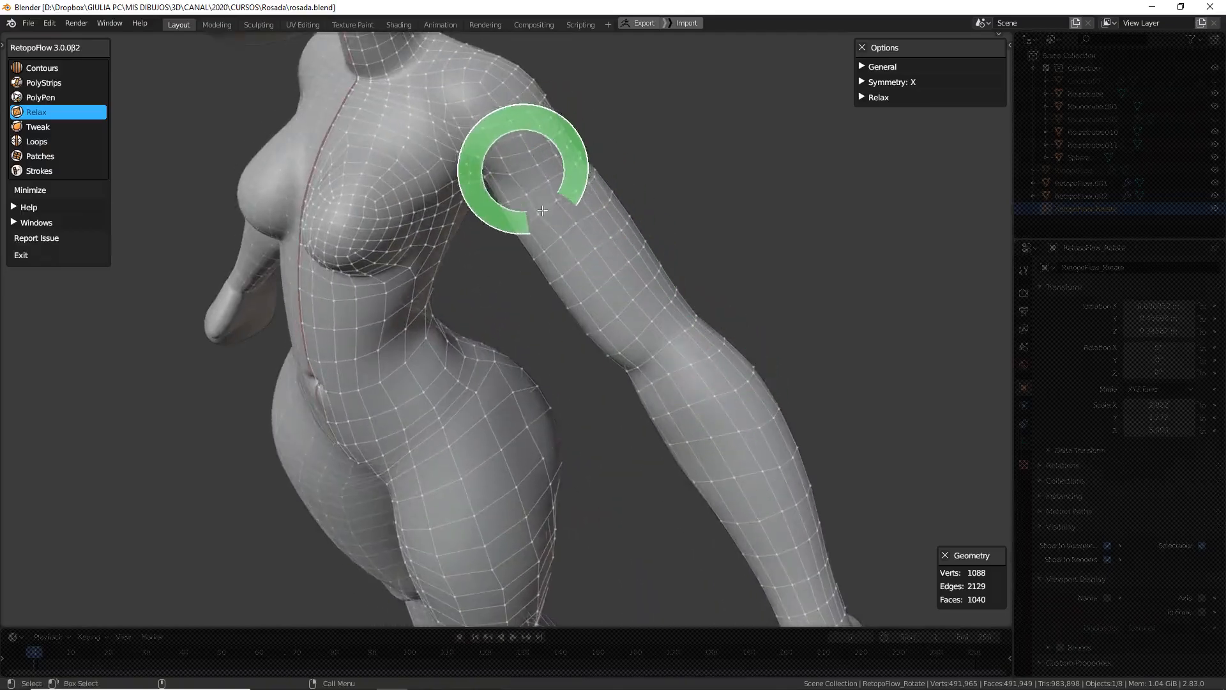
Examine the arm, shoulder and upper chest mesh from the front for uneven spacing
scroll(577, 229, down, 4)
mouse_move(651, 205)
middle_down()
mouse_move(713, 286)
mouse_move(688, 247)
middle_up()
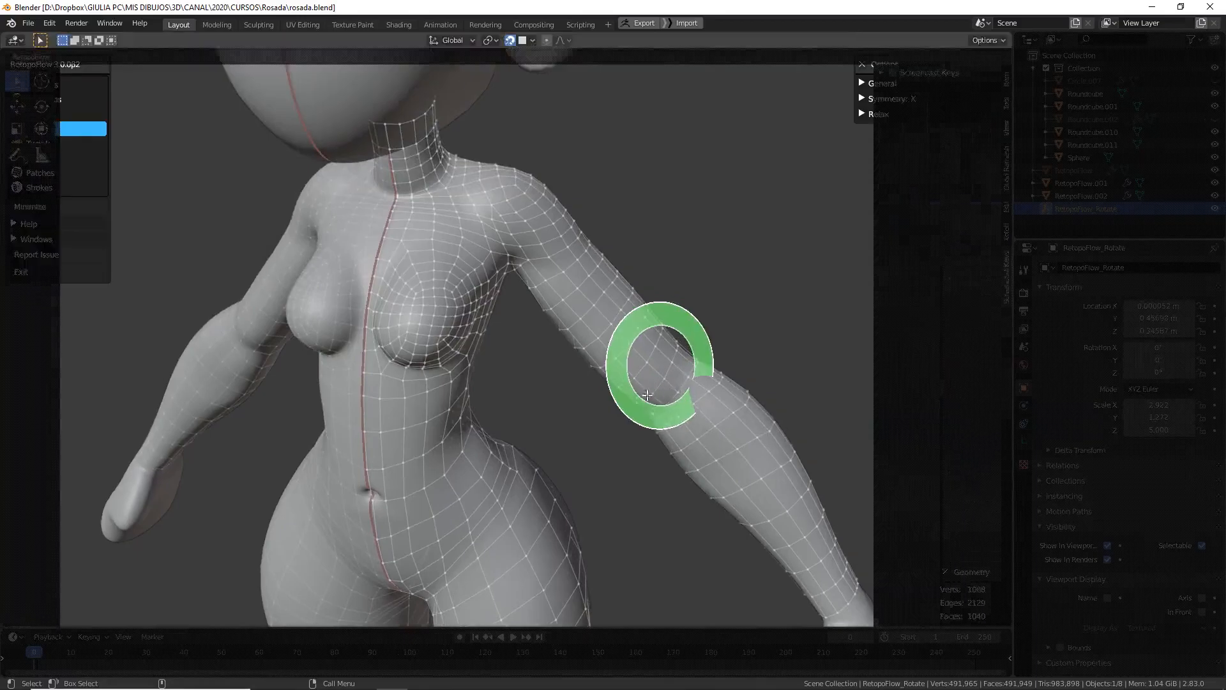
mouse_move(588, 407)
middle_down()
mouse_move(665, 367)
mouse_move(626, 377)
mouse_move(632, 401)
middle_up()
scroll(479, 236, up, 5)
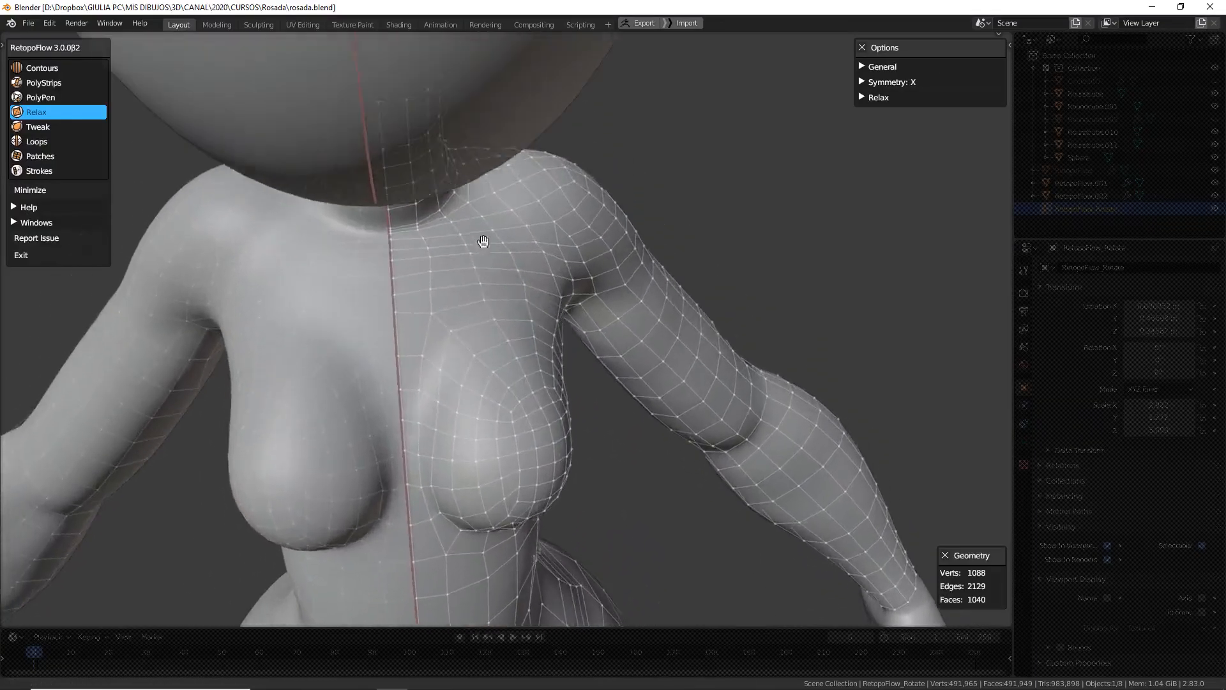
scroll(423, 269, down, 4)
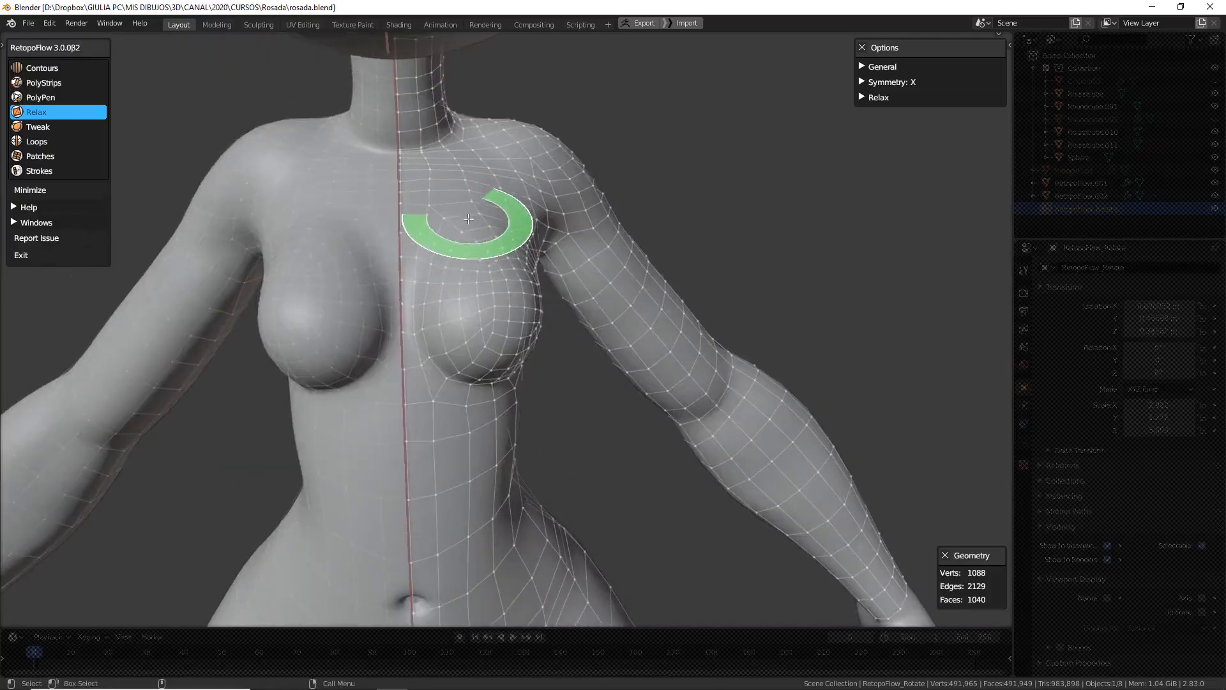
scroll(450, 242, up, 2)
mouse_move(454, 227)
middle_down()
mouse_move(397, 367)
mouse_move(385, 361)
mouse_move(384, 280)
middle_up()
scroll(396, 366, up, 2)
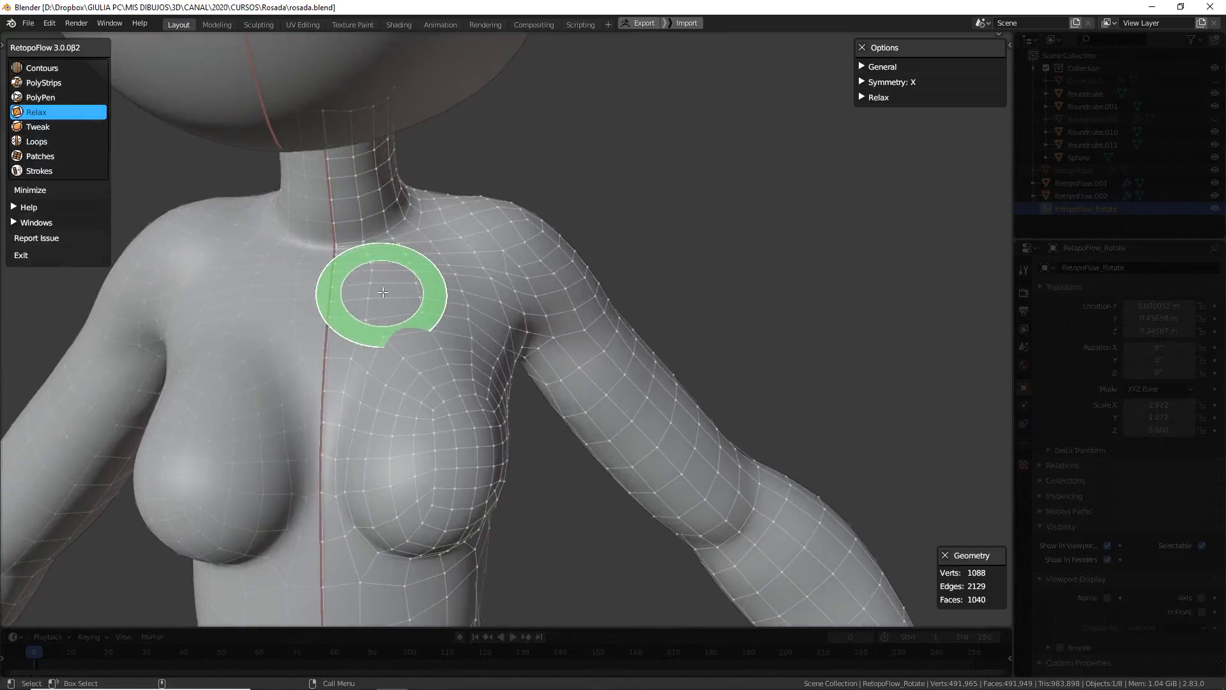
Even out the edges from the neck base across the upper chest to the front of the armpit with Tweak
key(5)
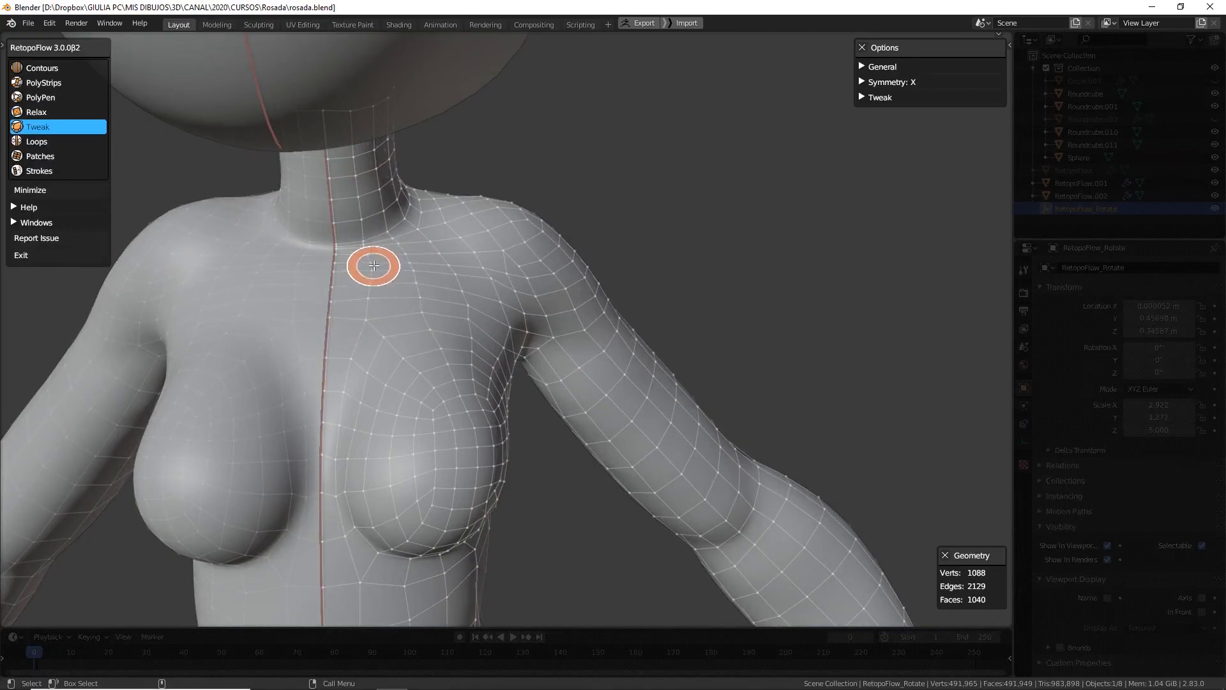
middle_drag(368, 267, 391, 293)
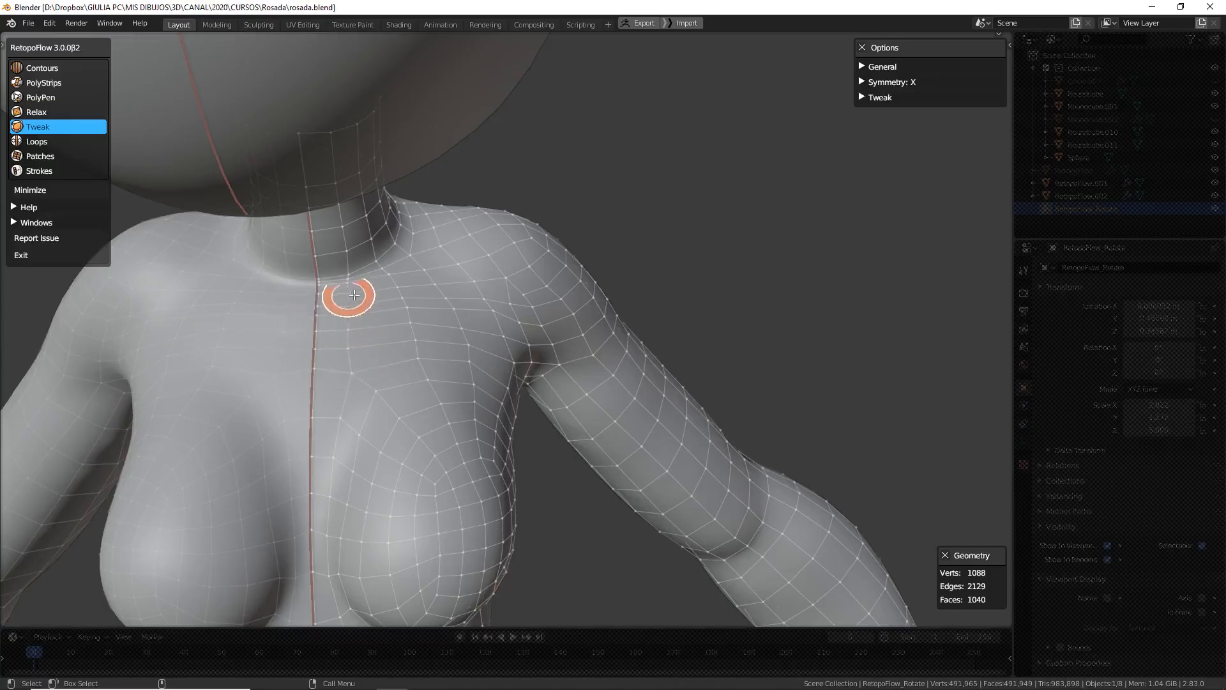
middle_drag(379, 293, 425, 311)
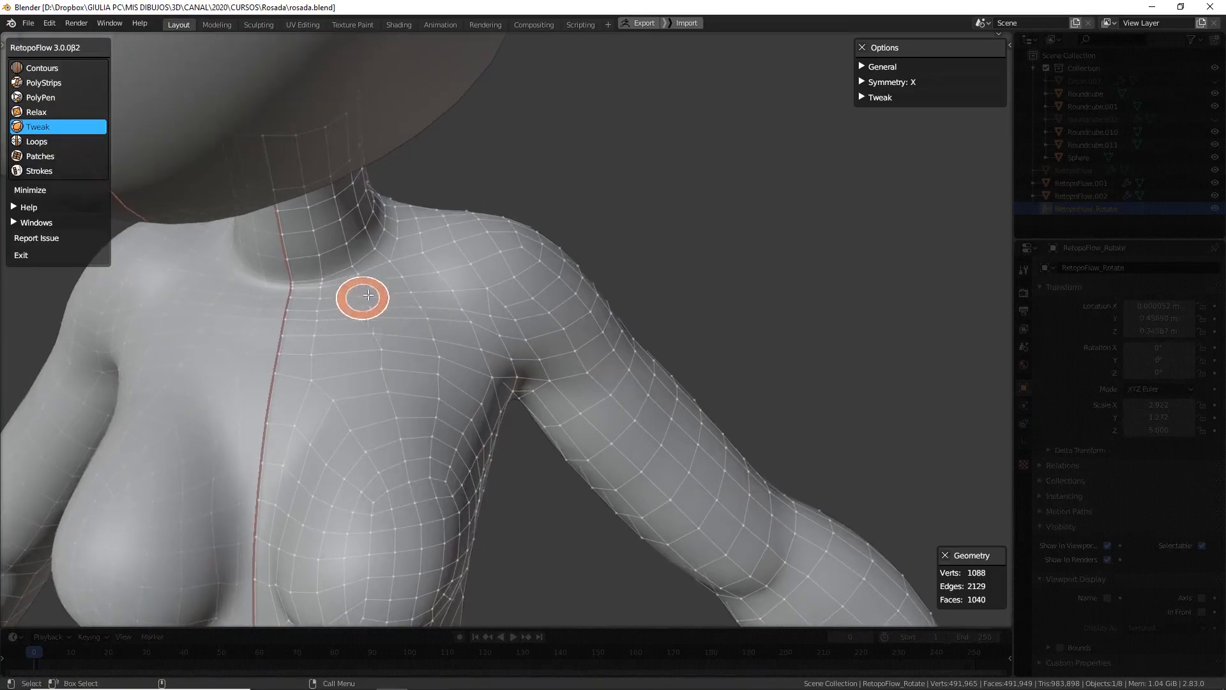
mouse_move(386, 385)
middle_down()
mouse_move(410, 369)
mouse_move(339, 381)
middle_up()
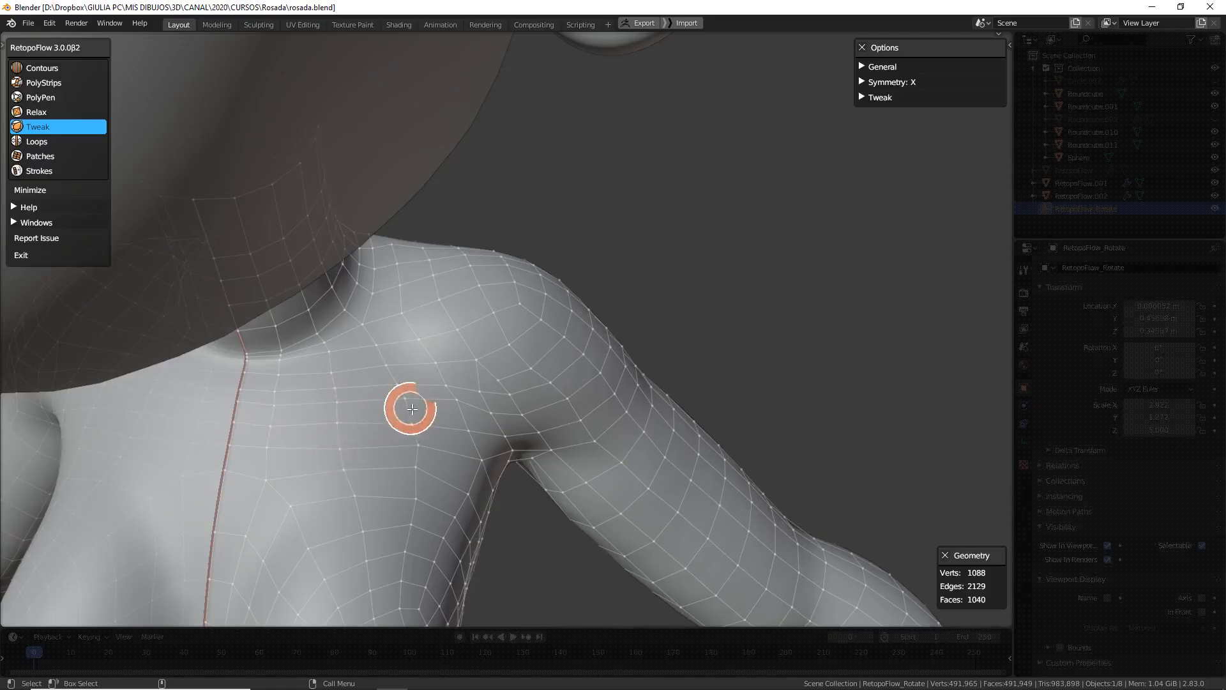
middle_drag(418, 411, 457, 451)
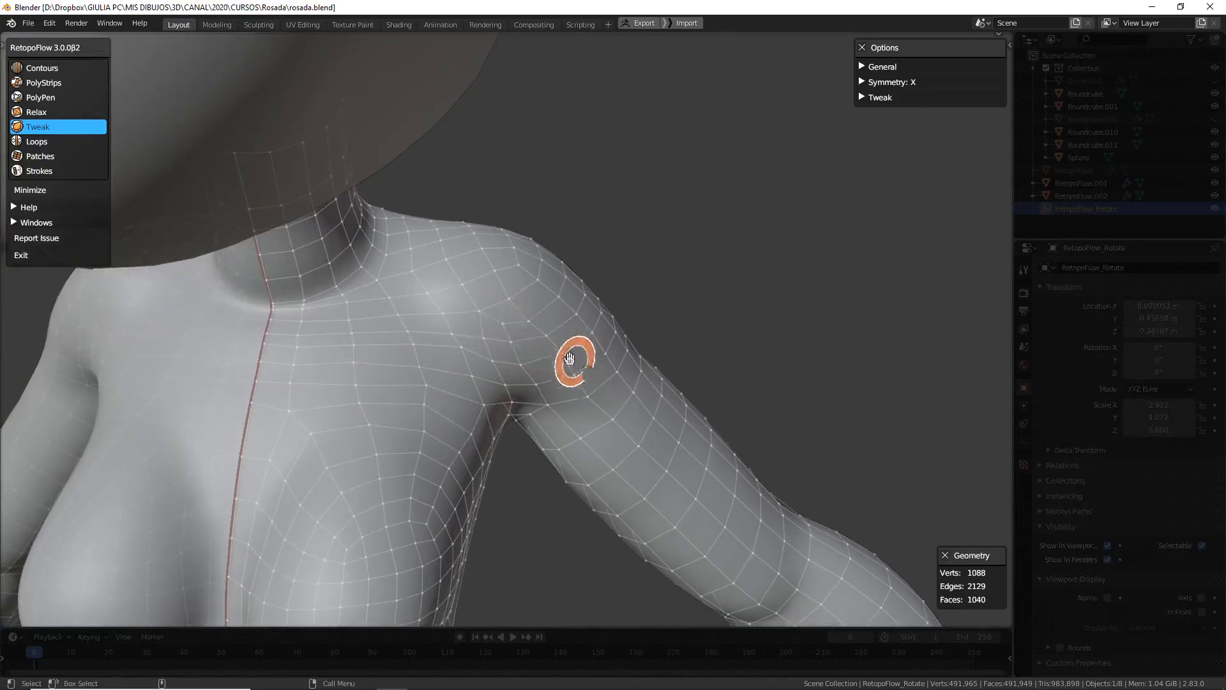
middle_drag(505, 355, 470, 306)
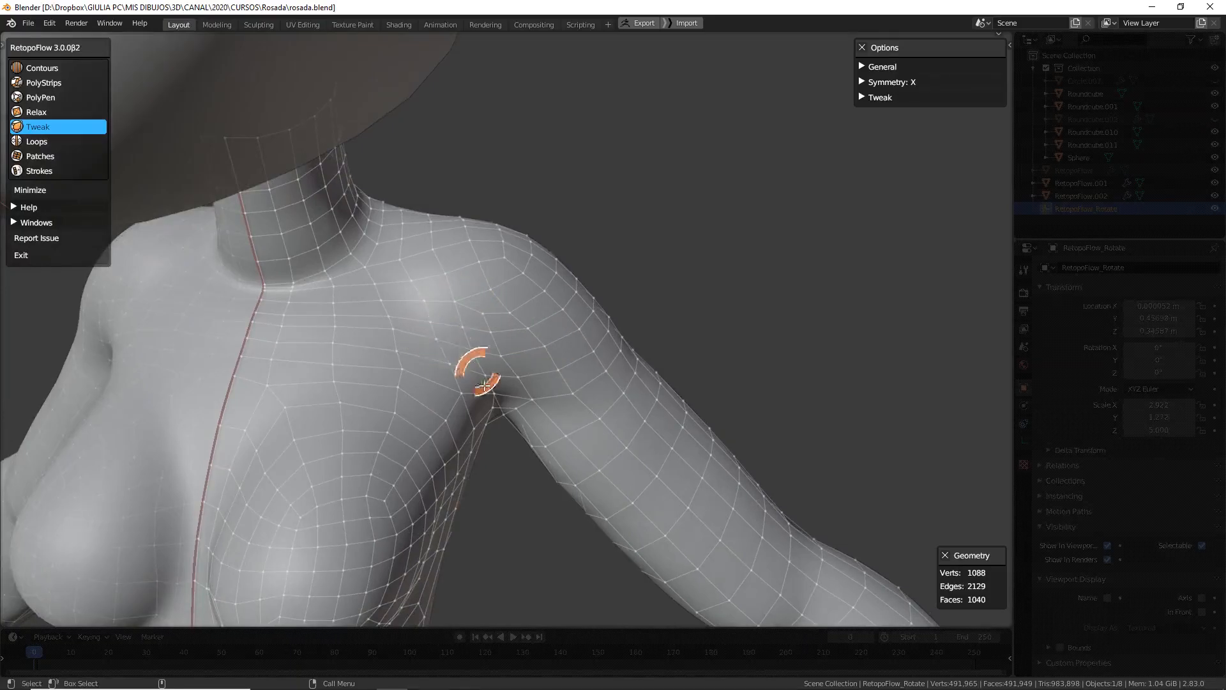
middle_drag(483, 382, 449, 388)
Relax the upper chest beside the armpit, and adjust the vertices in the armpit fold with Tweak
key(4)
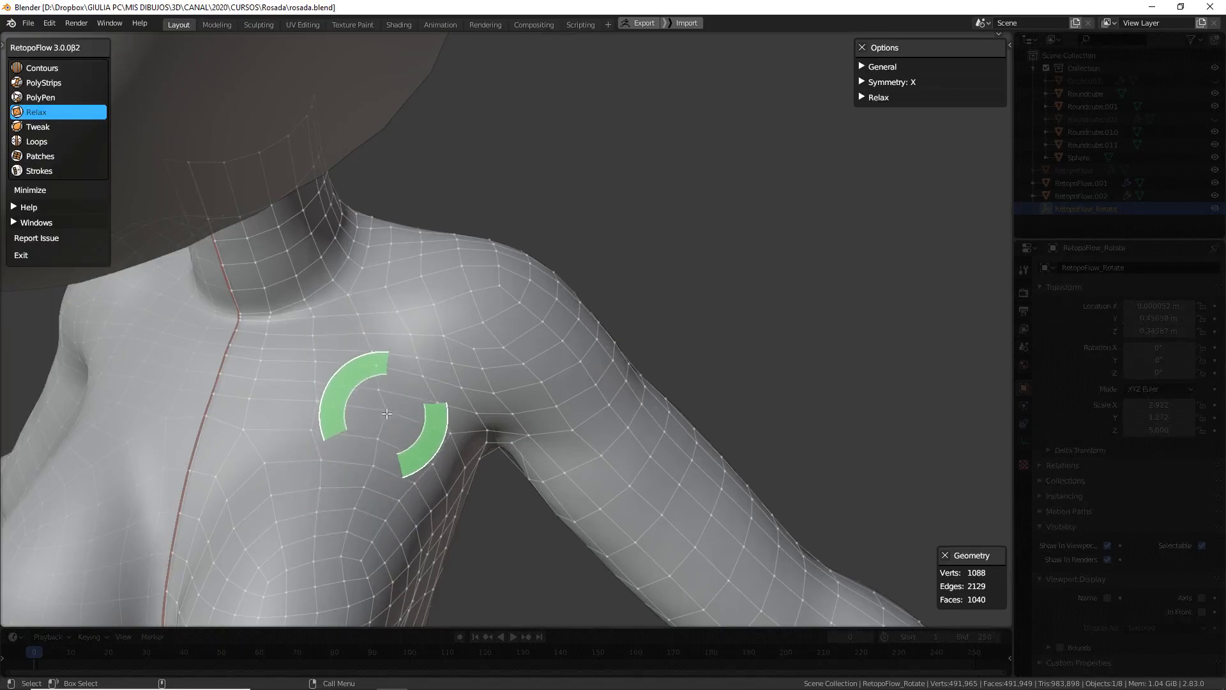
key(t)
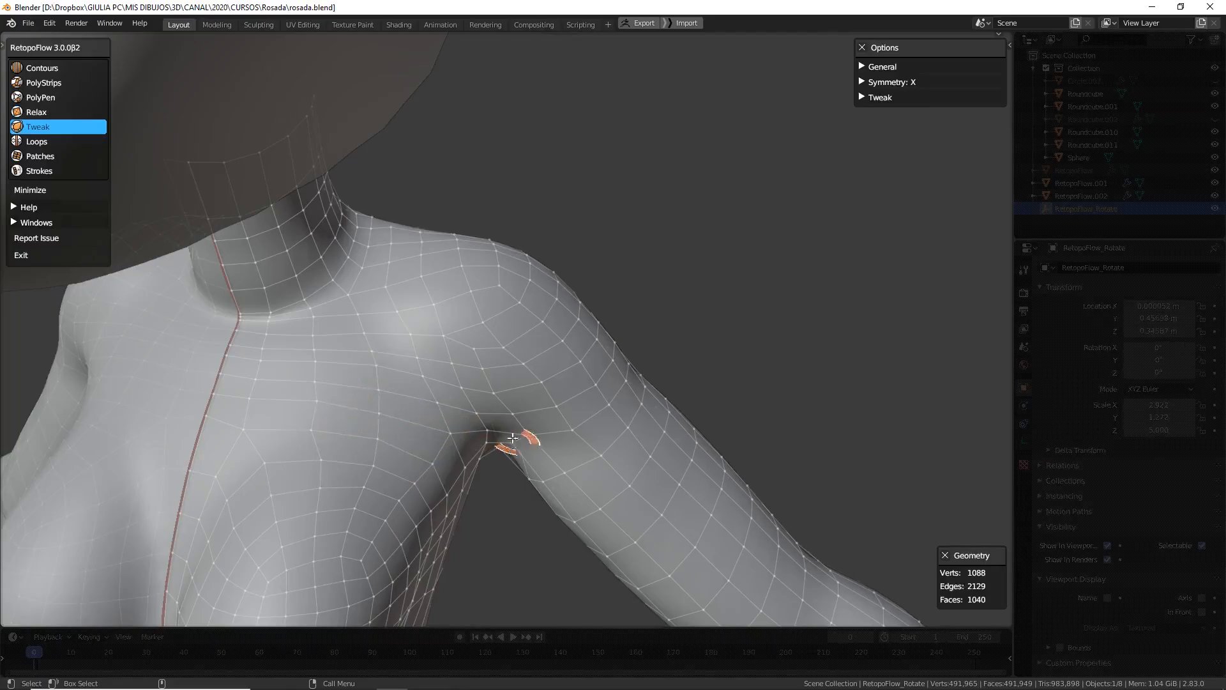
middle_drag(514, 439, 447, 441)
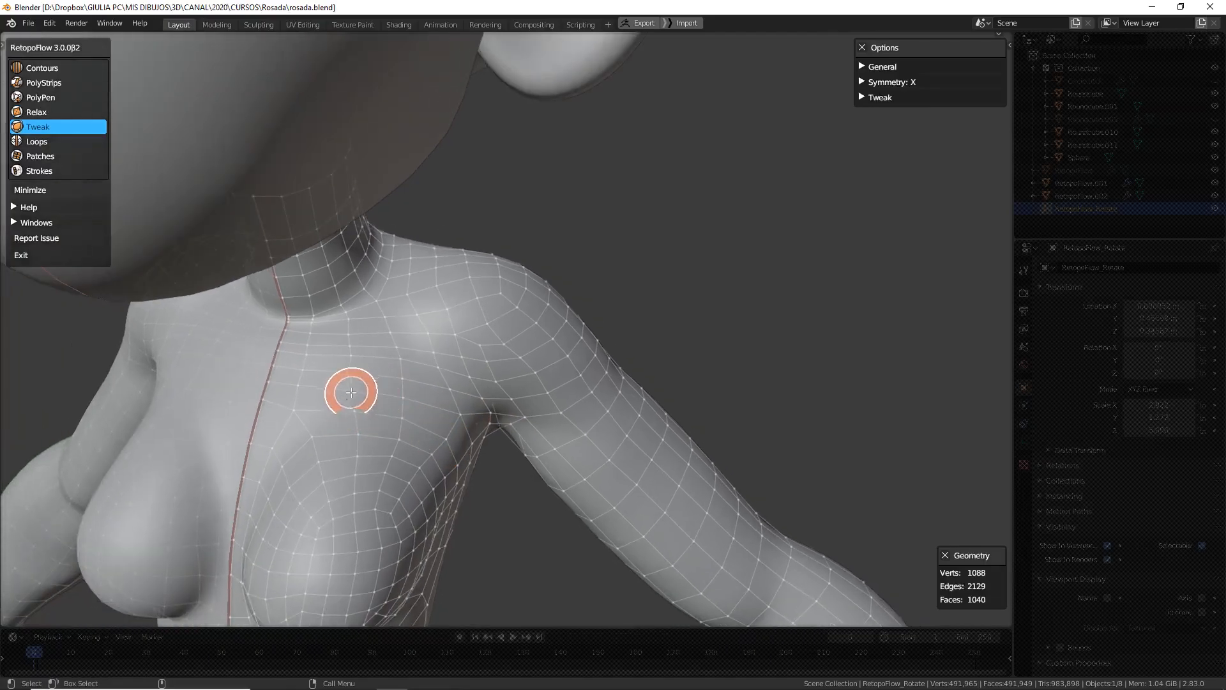
Adjust the vertices across the shoulder blade and upper back toward the centre line with Tweak
scroll(468, 435, down, 6)
middle_drag(489, 429, 559, 408)
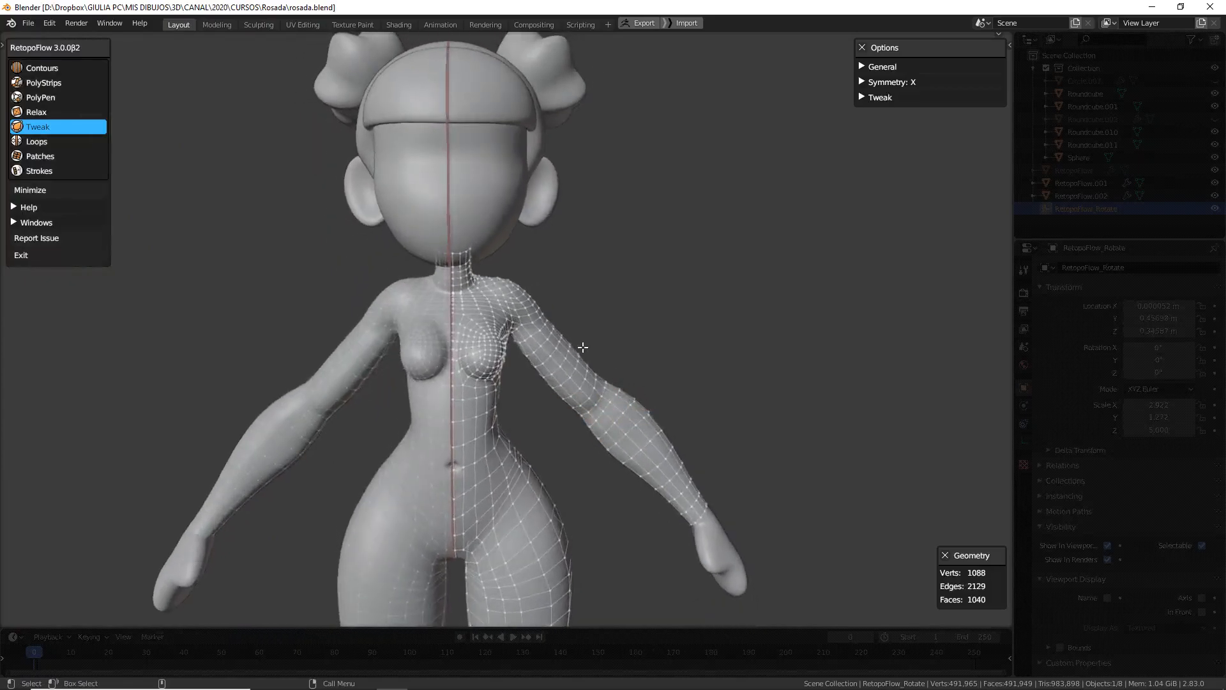
middle_drag(668, 360, 473, 364)
scroll(429, 314, up, 5)
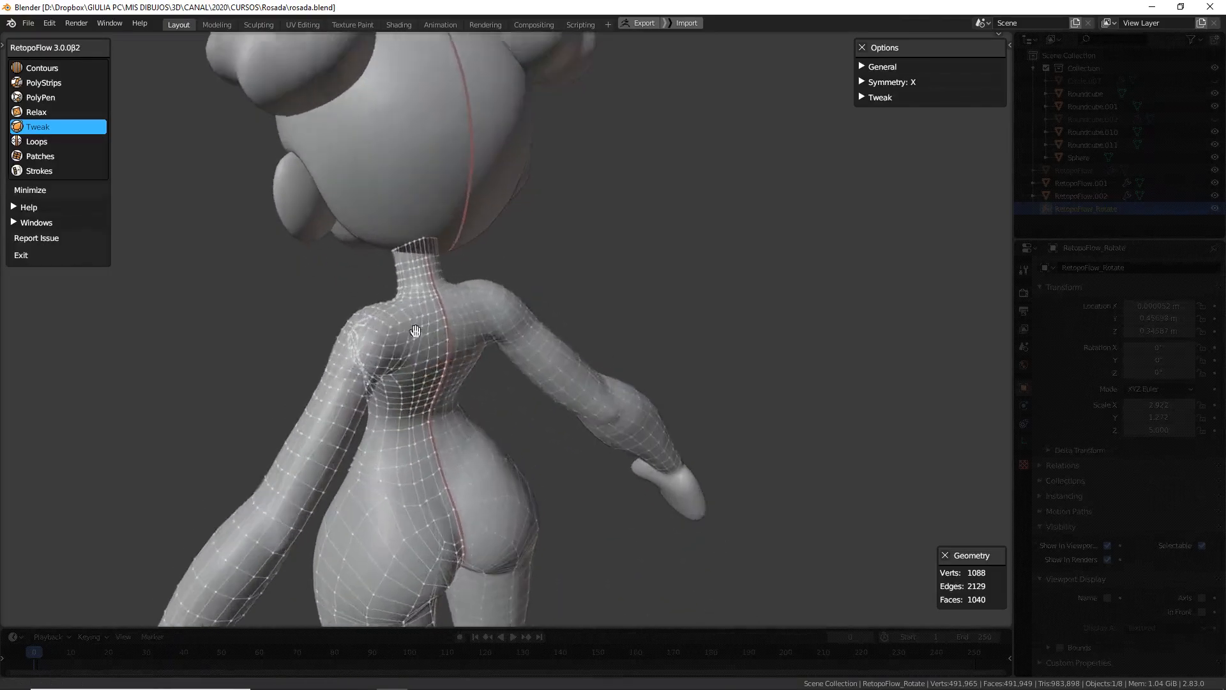
scroll(429, 314, up, 1)
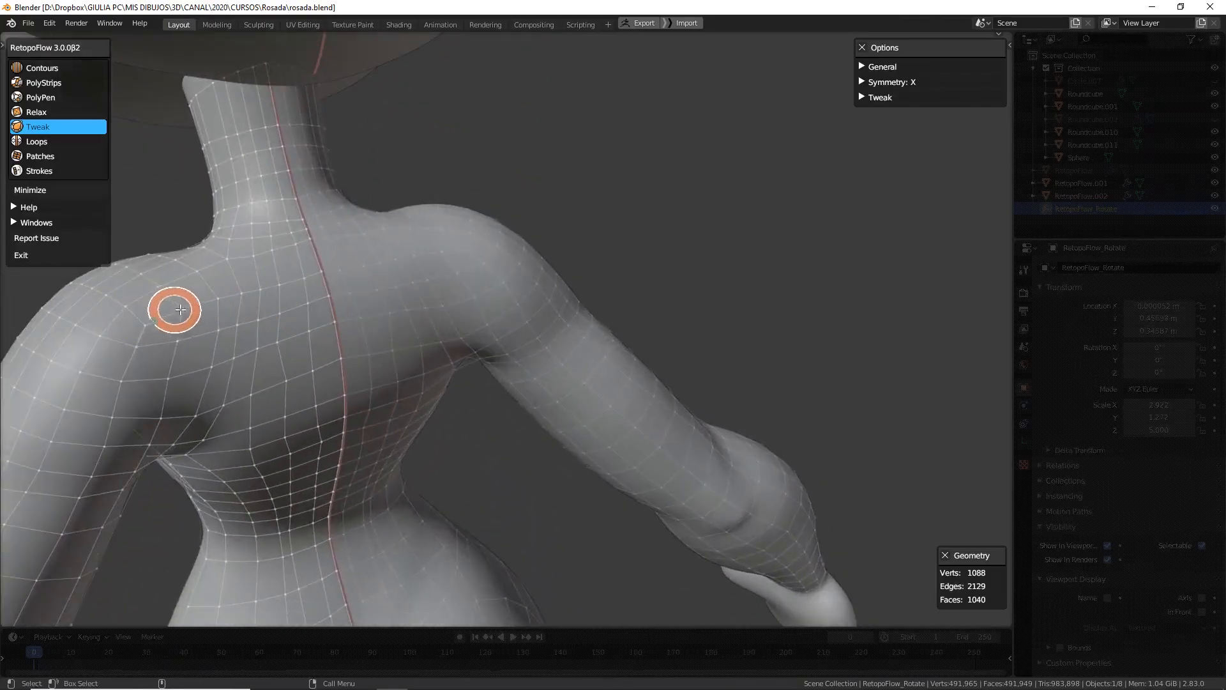
middle_drag(310, 341, 298, 292)
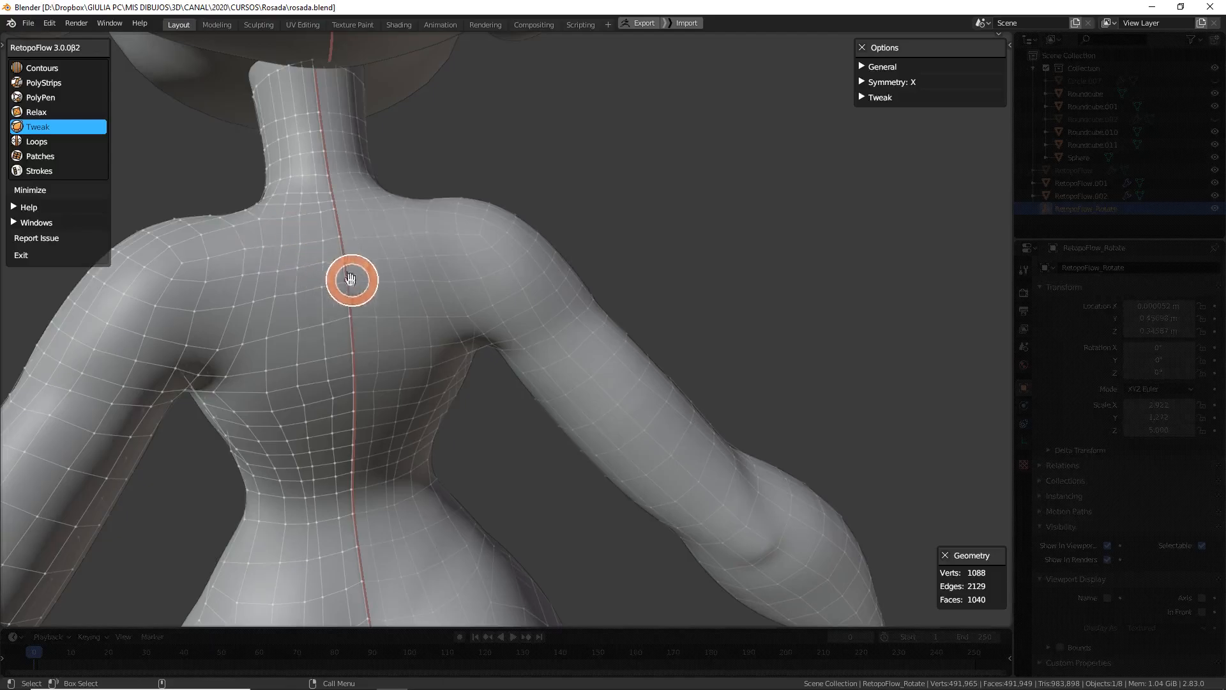
middle_drag(352, 280, 319, 215)
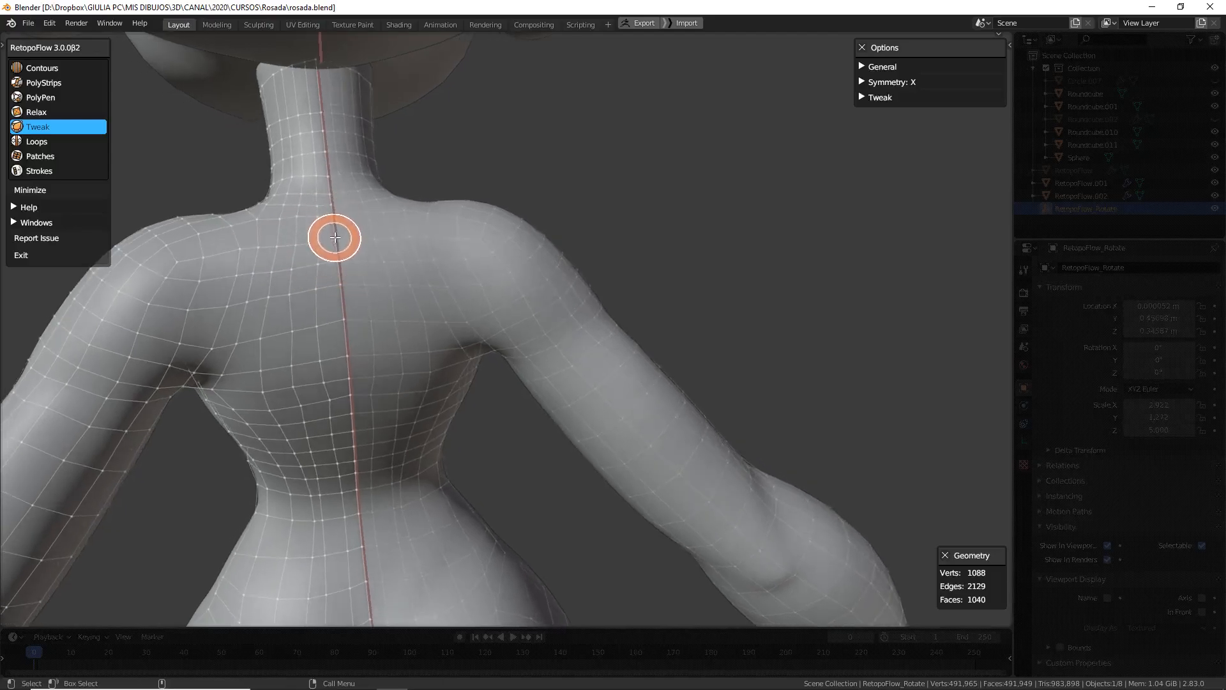
Relax the crowded rows from the mid back down to the waist and hips, adjusting the waist vertices at the centre line with Tweak
key(4)
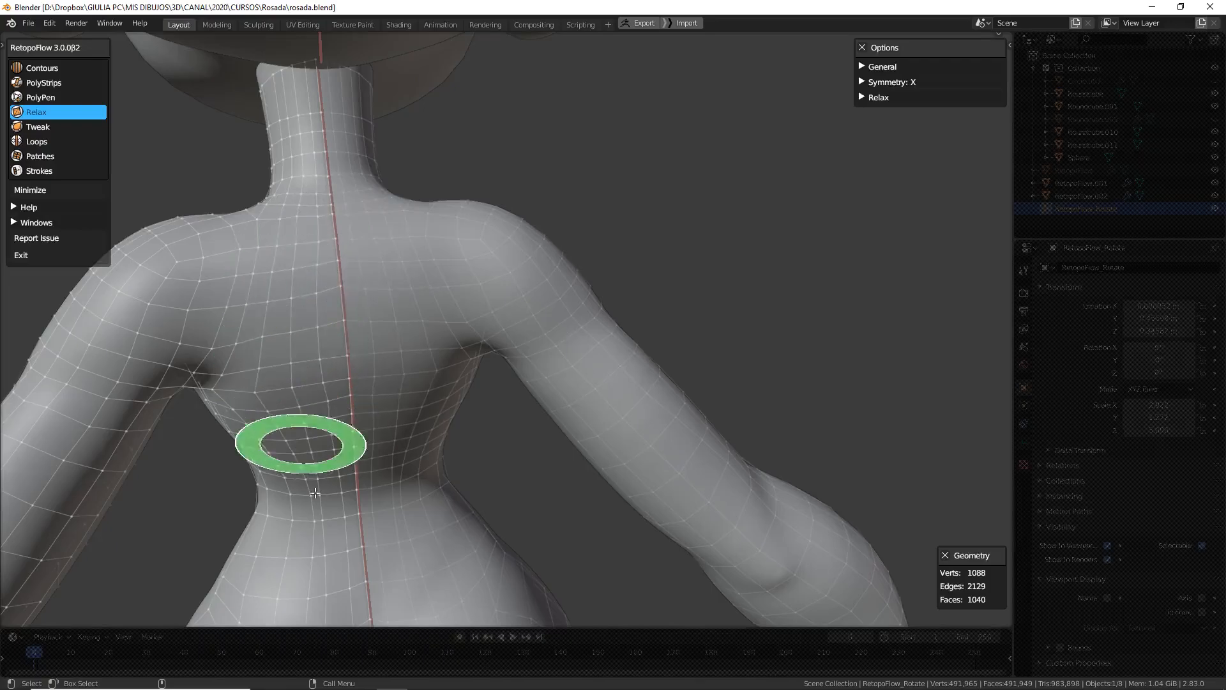
scroll(418, 338, down, 5)
middle_drag(507, 420, 451, 359)
scroll(447, 367, up, 2)
scroll(452, 359, up, 2)
mouse_move(442, 421)
shift+middle_down()
mouse_move(457, 320)
mouse_move(447, 320)
shift+middle_up()
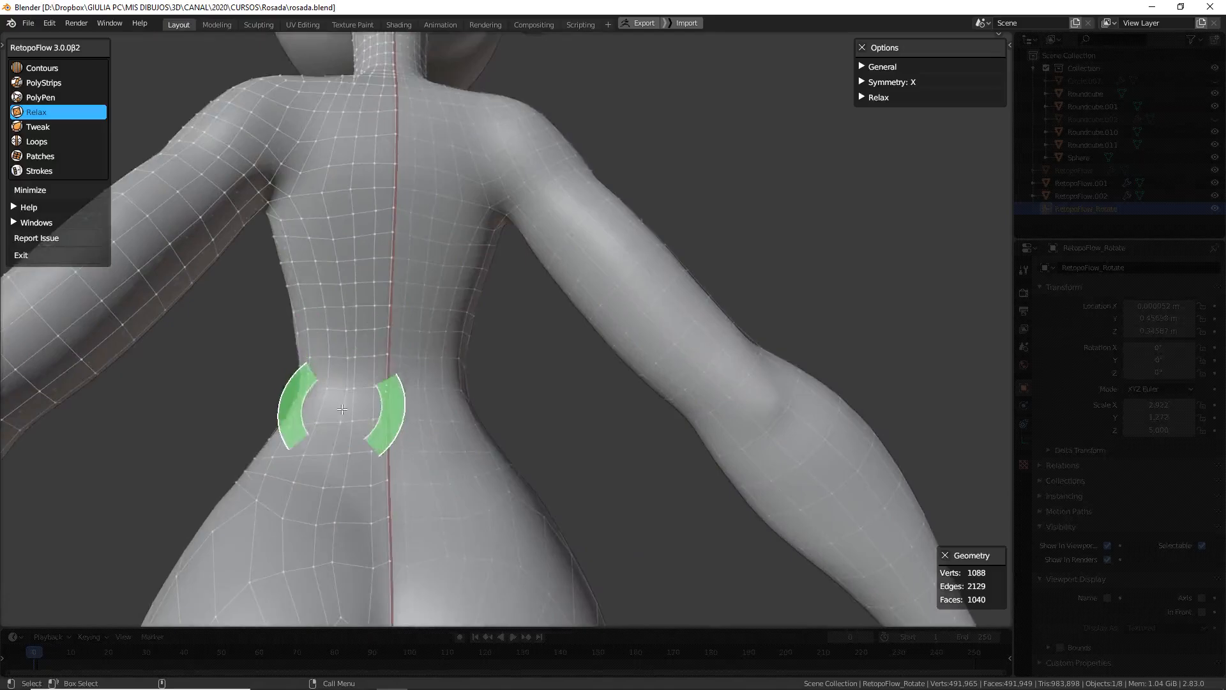
shift+middle_drag(397, 351, 412, 276)
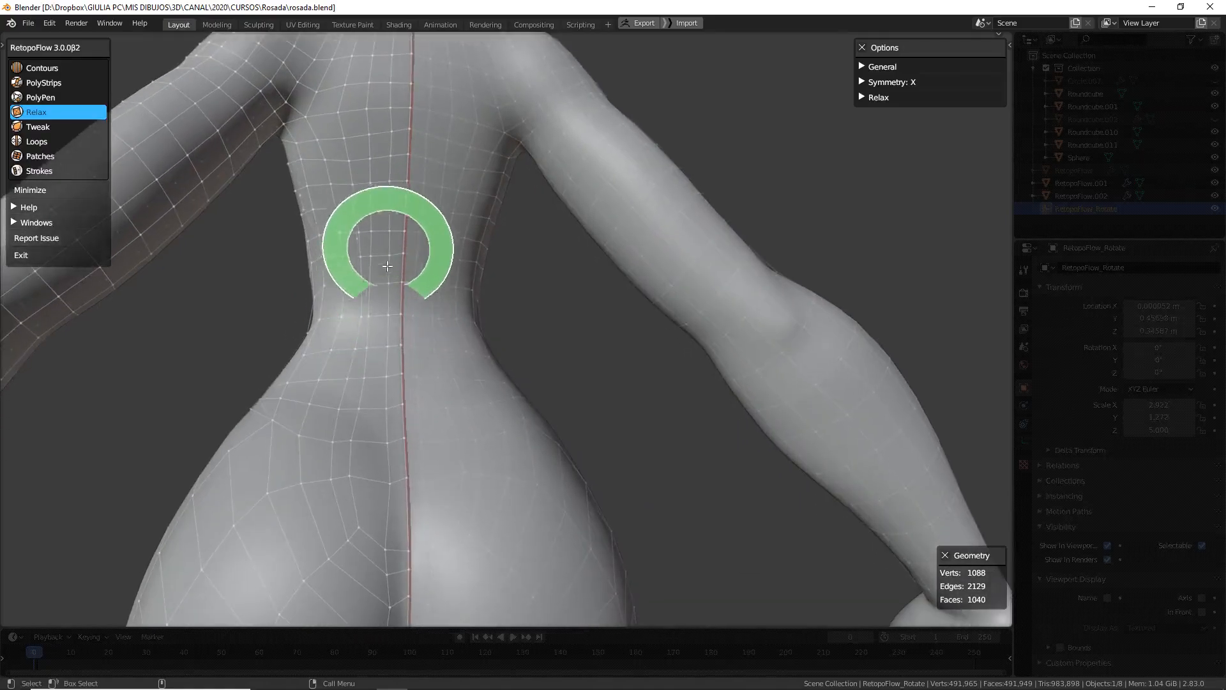
key(5)
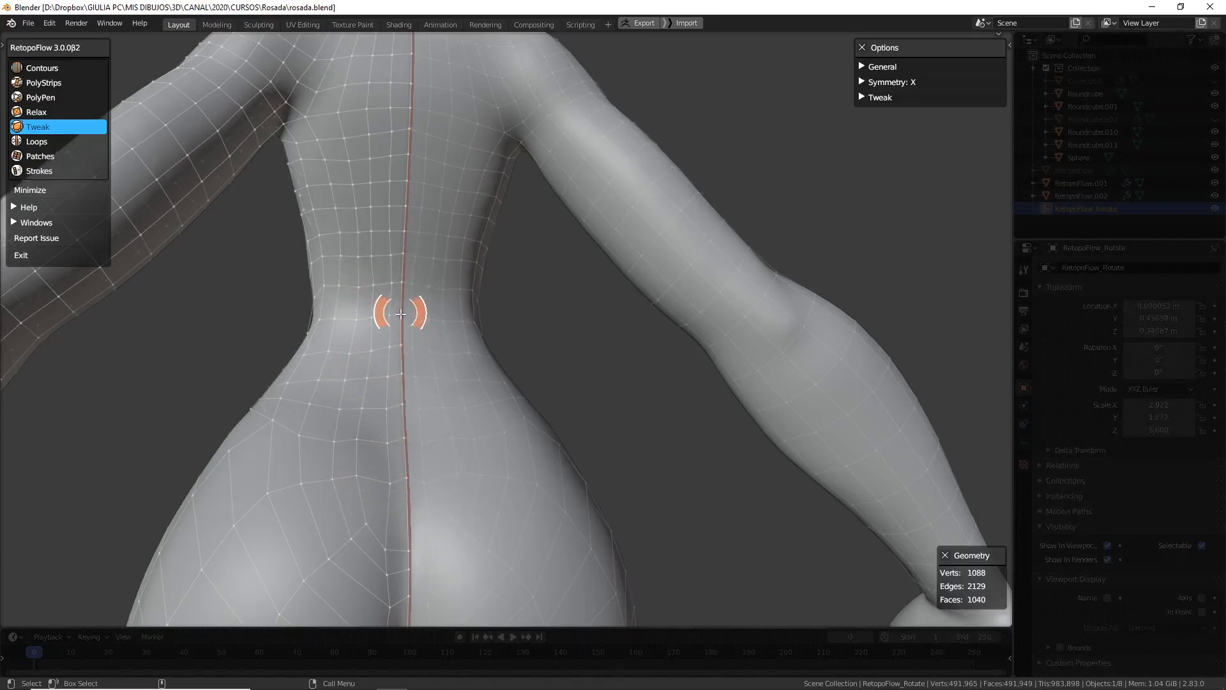
key(4)
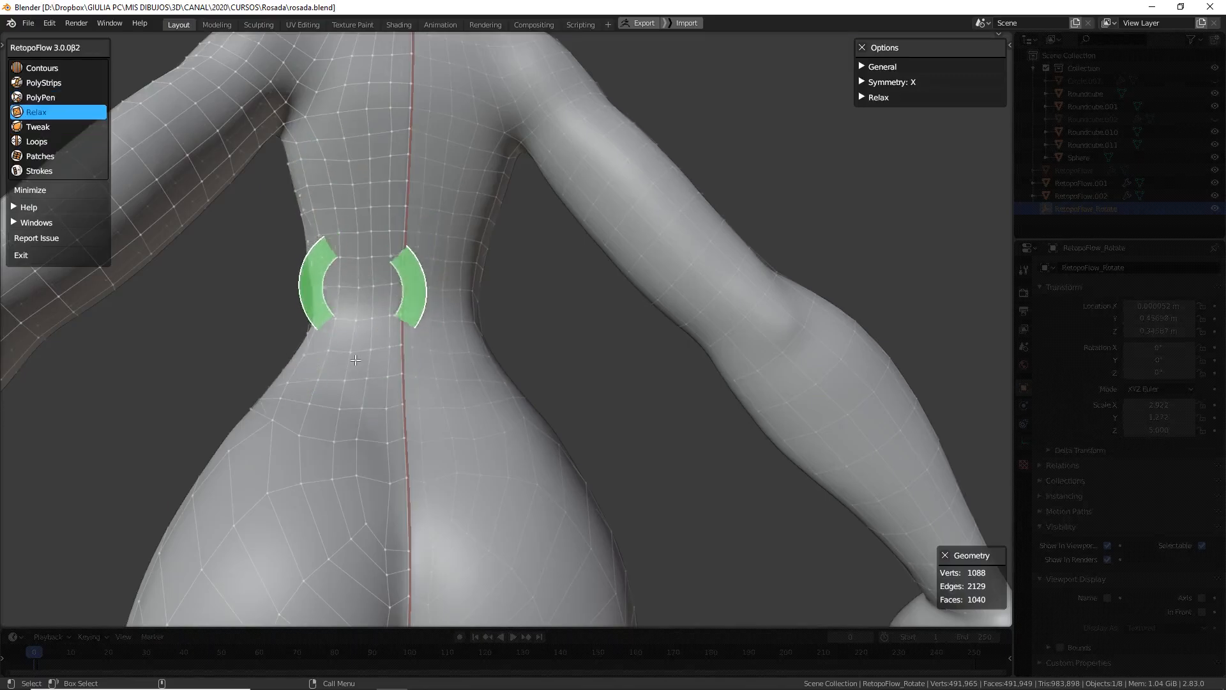
Relax the mesh at the front of the neck base and collarbone, and adjust the vertices where neck meets shoulder with Tweak
scroll(438, 273, down, 4)
mouse_move(450, 352)
middle_down()
mouse_move(603, 375)
mouse_move(727, 362)
mouse_move(652, 353)
mouse_move(607, 374)
middle_up()
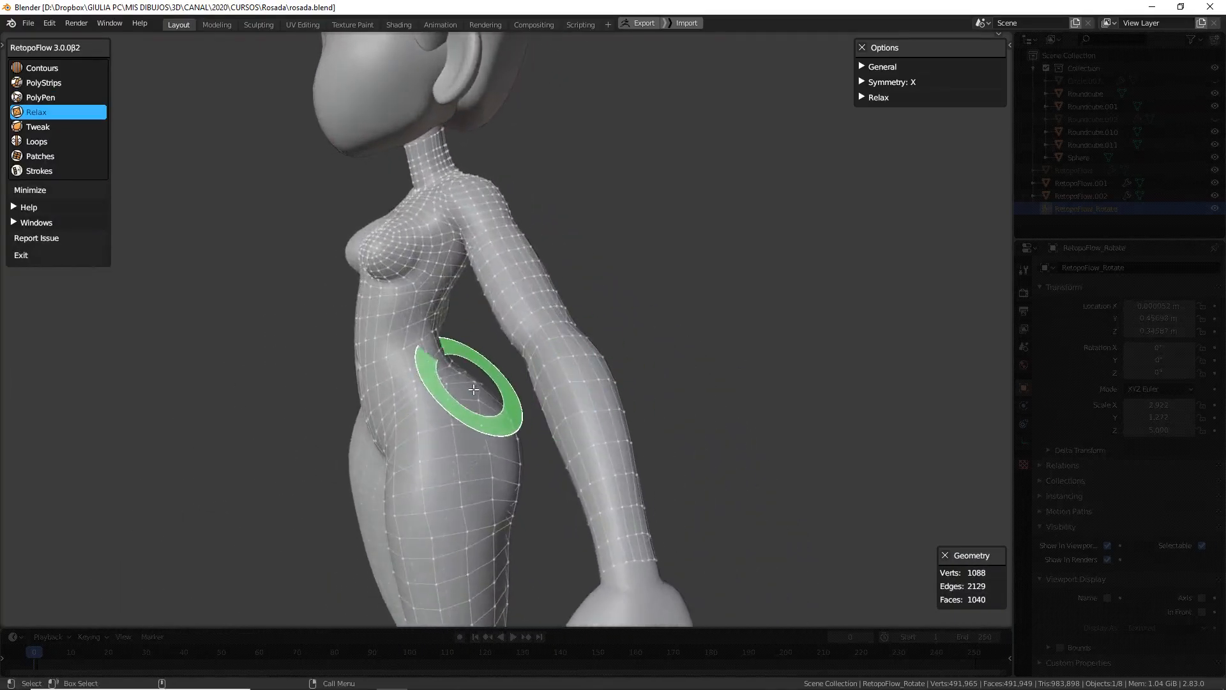
mouse_move(473, 451)
middle_down()
mouse_move(547, 460)
mouse_move(563, 387)
mouse_move(560, 433)
middle_up()
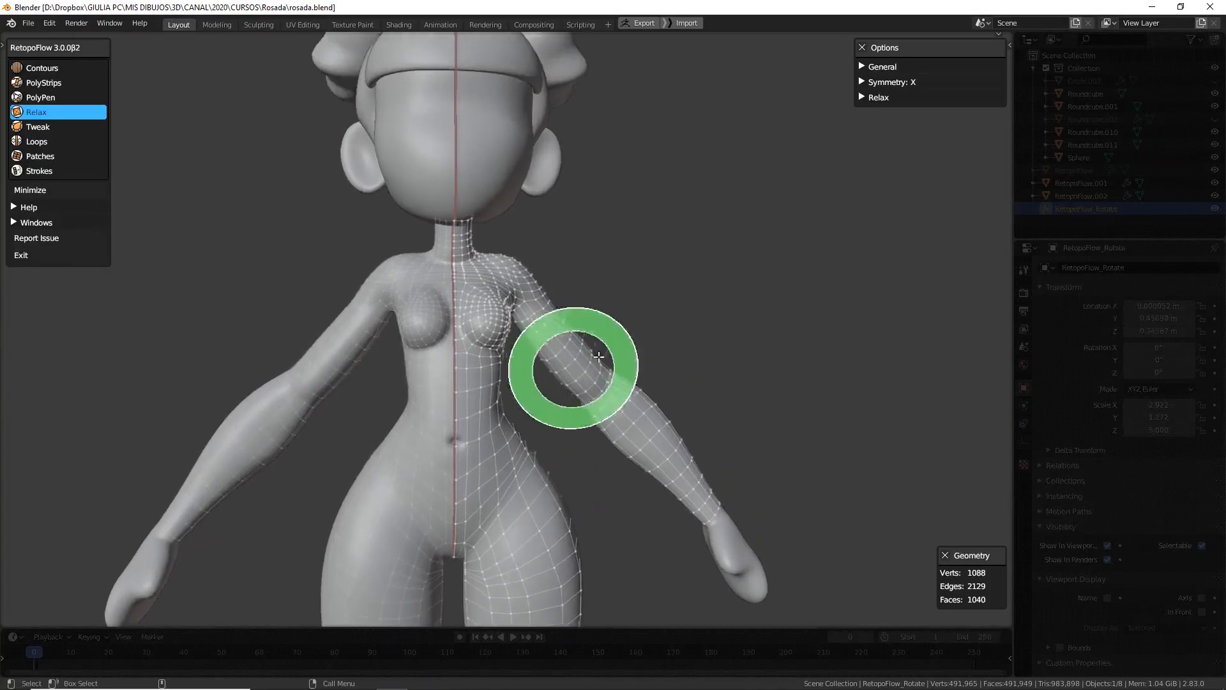
scroll(472, 262, up, 9)
mouse_move(495, 249)
middle_down()
mouse_move(506, 273)
mouse_move(501, 265)
middle_up()
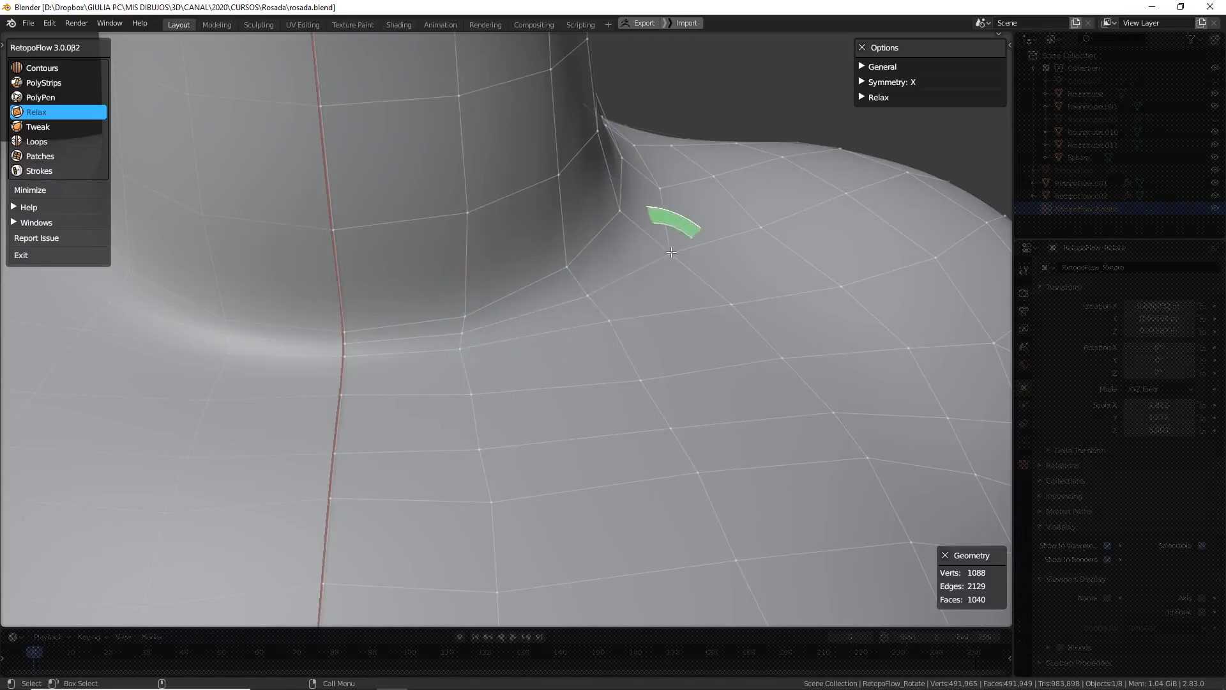
scroll(650, 272, down, 5)
mouse_move(639, 279)
middle_down()
mouse_move(553, 296)
mouse_move(602, 287)
middle_up()
scroll(555, 295, up, 1)
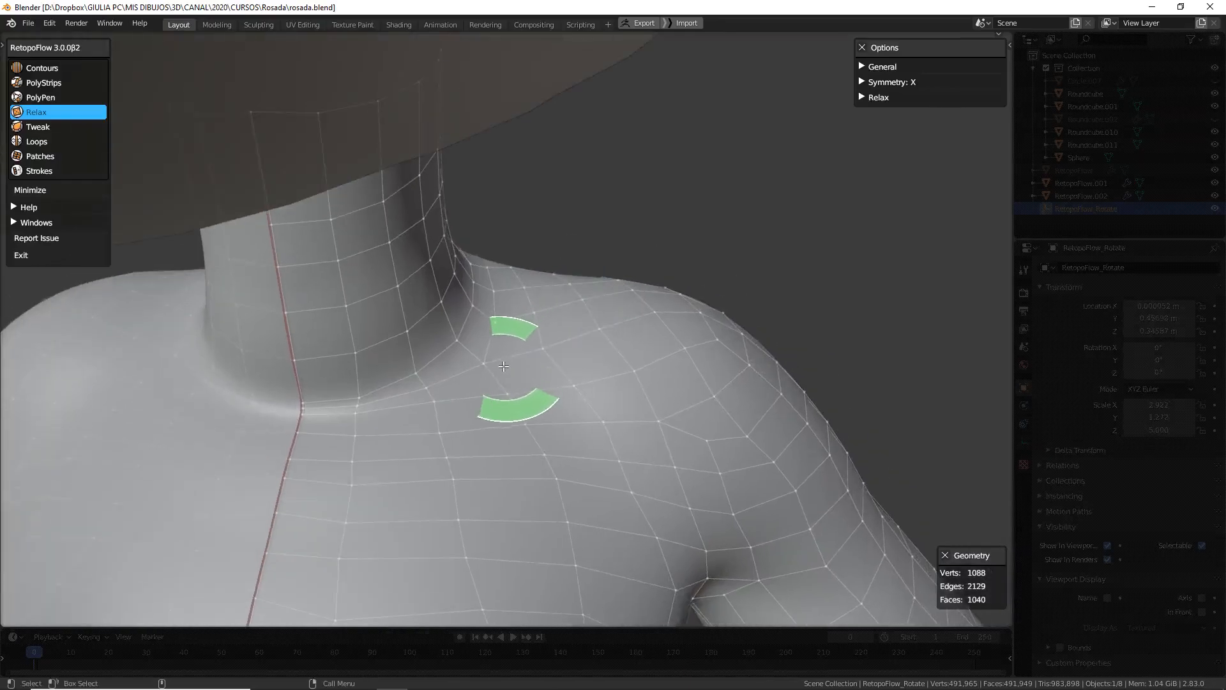
key(5)
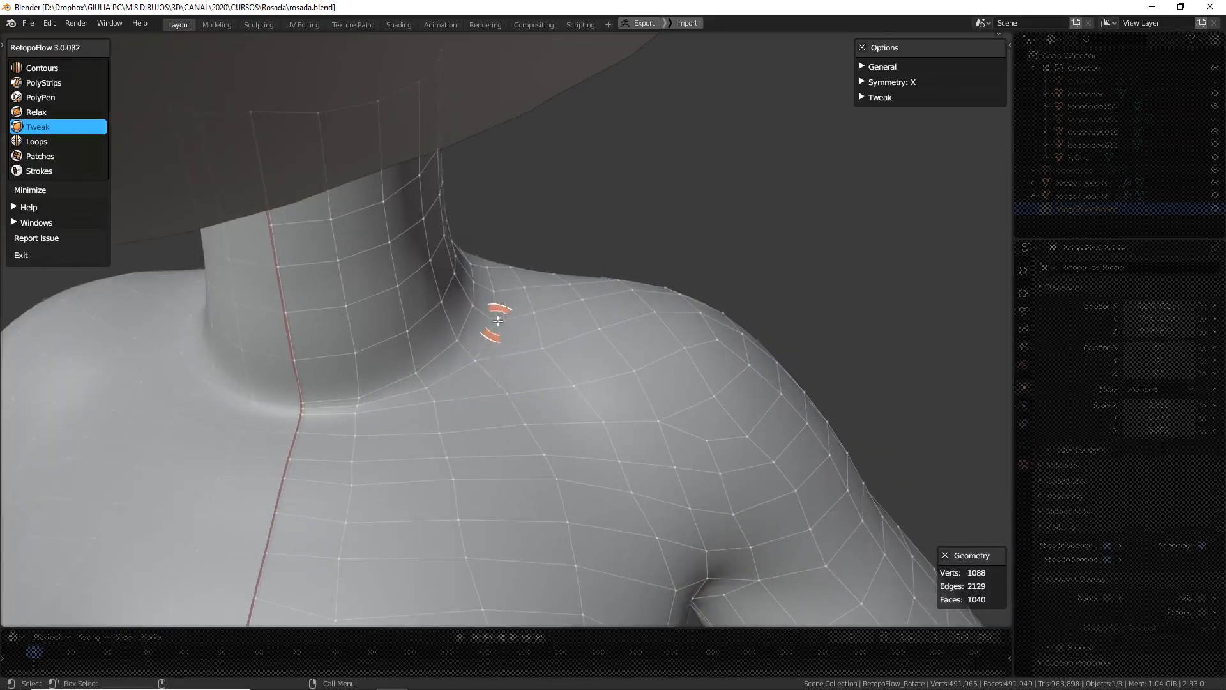
Space the edges evenly on the side and back of the neck with Tweak, and relax that area
scroll(566, 329, down, 7)
middle_drag(531, 353, 489, 330)
scroll(445, 263, up, 1)
scroll(444, 264, up, 3)
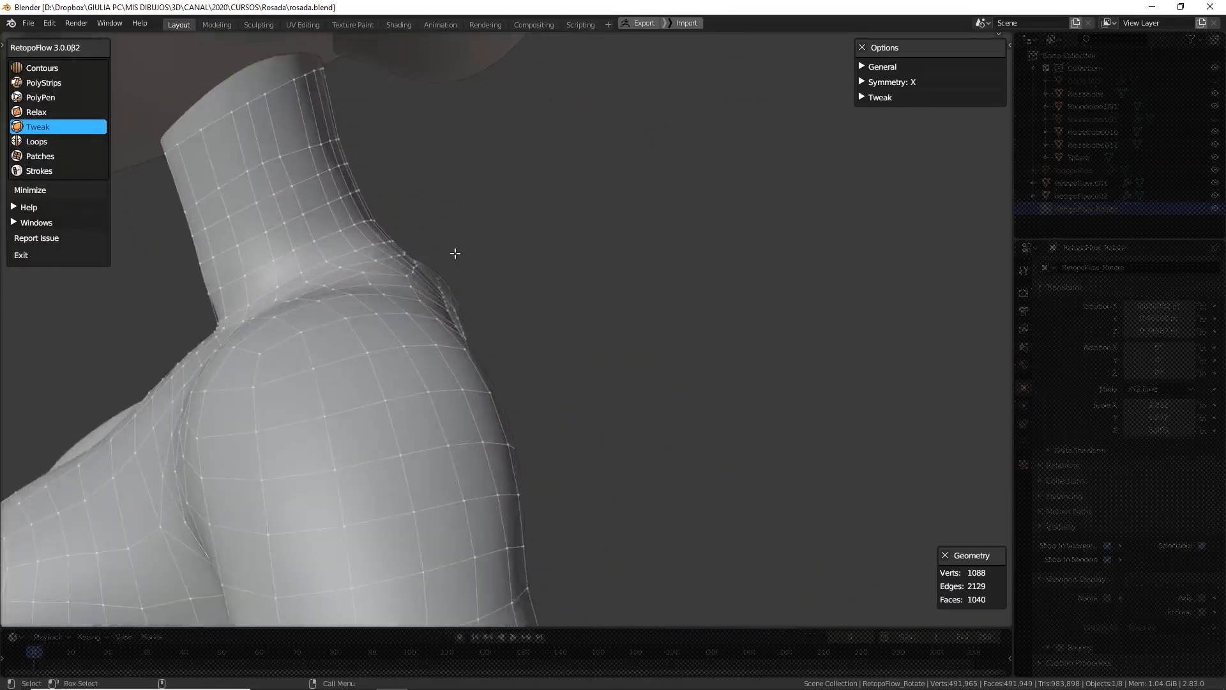
middle_drag(451, 252, 443, 258)
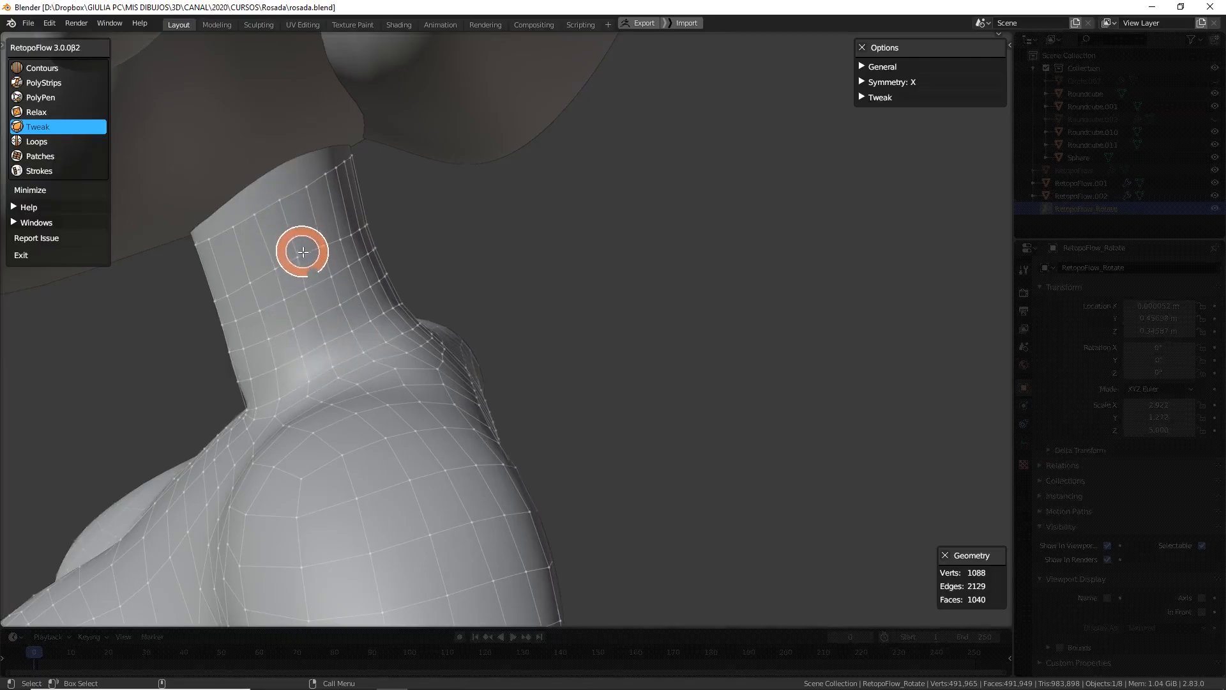
key(4)
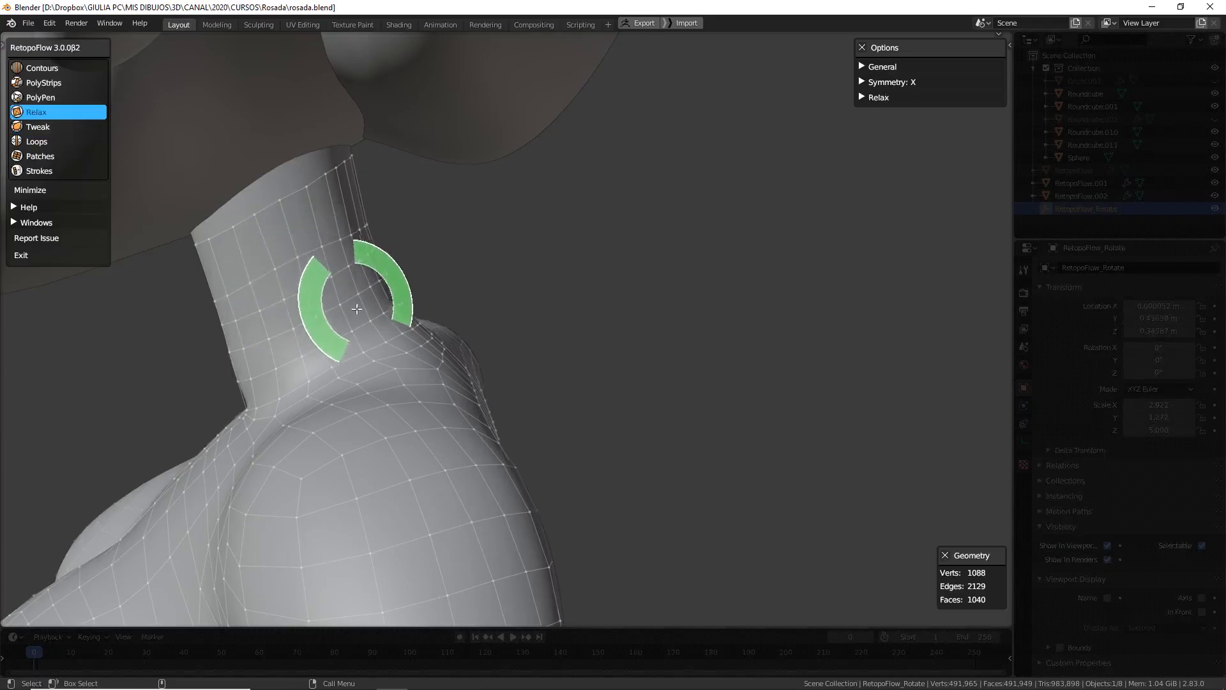
mouse_move(370, 281)
middle_down()
mouse_move(508, 258)
mouse_move(536, 266)
mouse_move(464, 294)
mouse_move(364, 247)
middle_up()
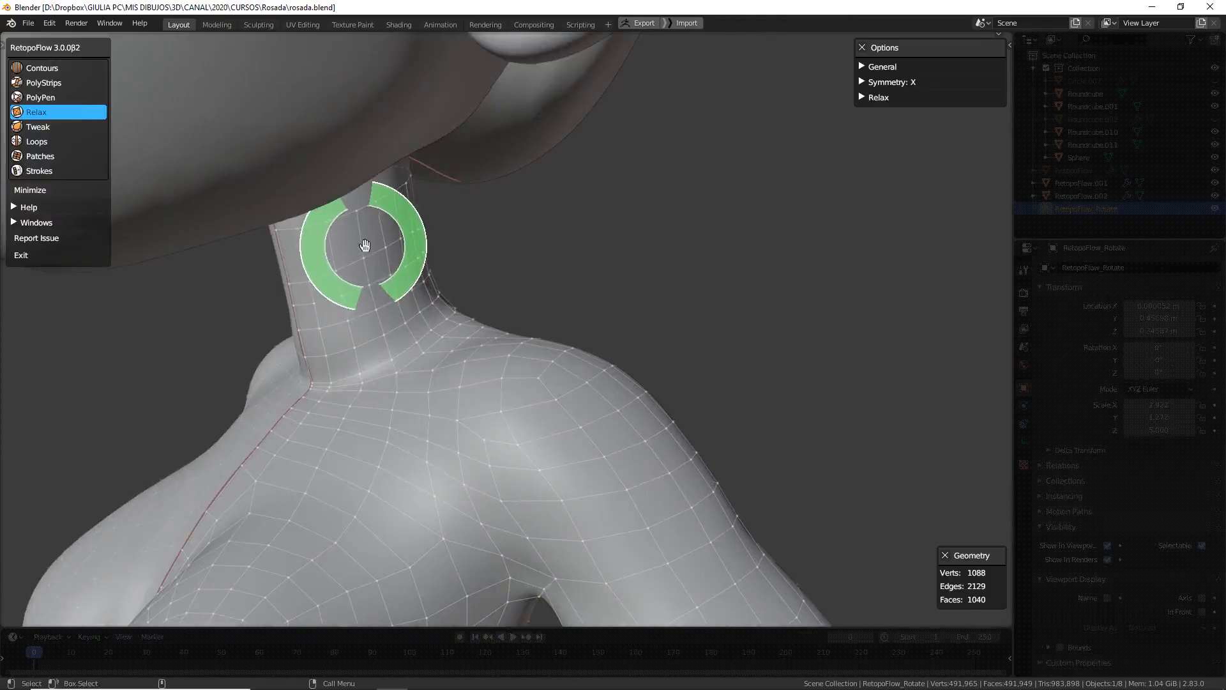
Insert an edge loop around the upper neck with Loops, and relax the neck mesh around it
key(6)
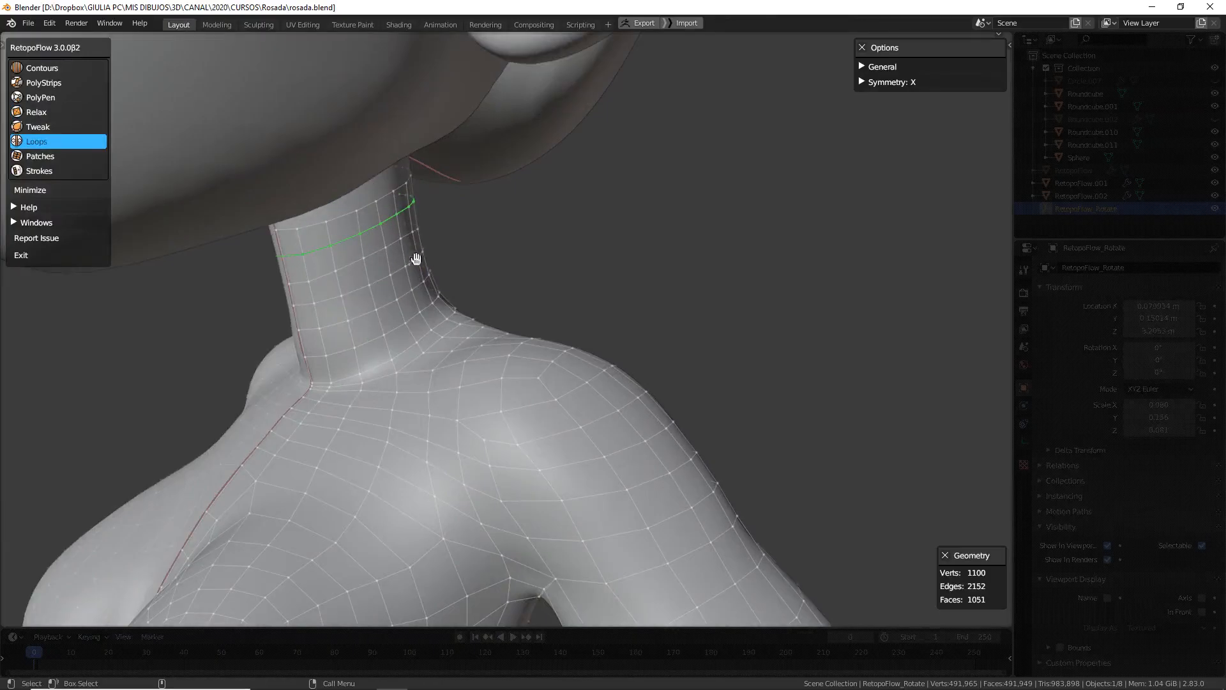
key(4)
mouse_move(460, 291)
middle_down()
mouse_move(468, 271)
mouse_move(364, 265)
mouse_move(433, 276)
mouse_move(405, 273)
middle_up()
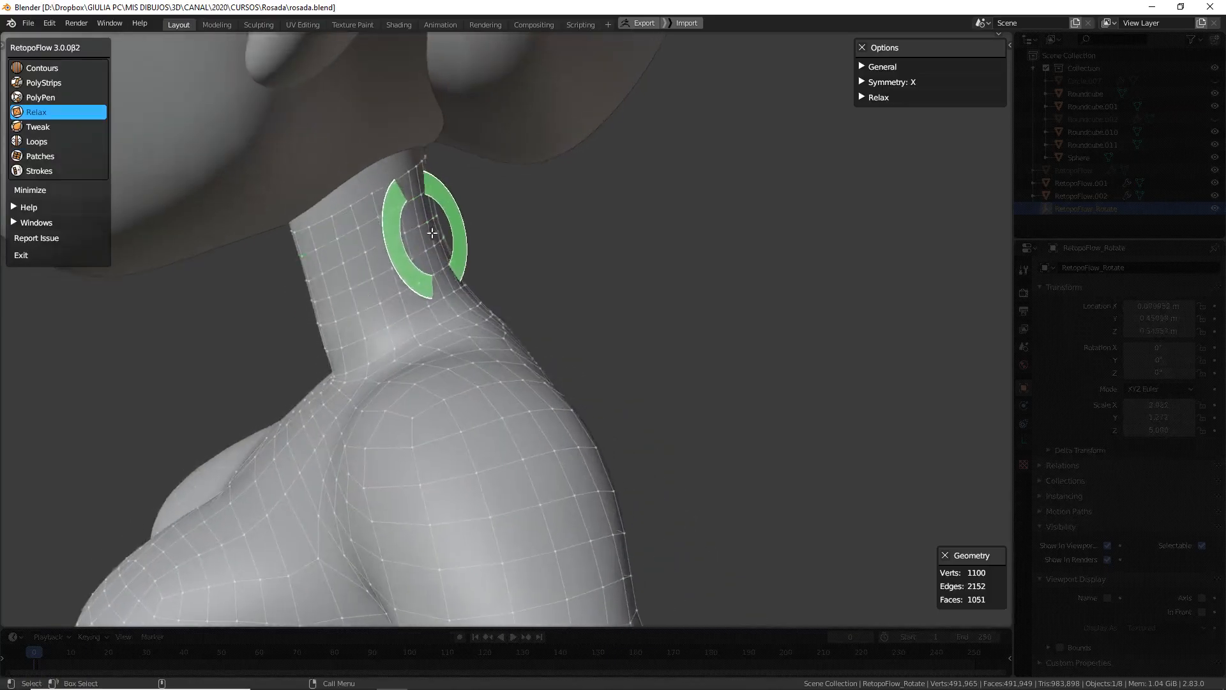
mouse_move(329, 266)
middle_down()
mouse_move(454, 265)
mouse_move(328, 274)
mouse_move(510, 247)
mouse_move(477, 251)
mouse_move(639, 278)
middle_up()
mouse_move(506, 323)
middle_down()
mouse_move(621, 277)
mouse_move(687, 275)
middle_up()
scroll(543, 358, down, 6)
middle_drag(536, 359, 520, 319)
scroll(588, 284, down, 5)
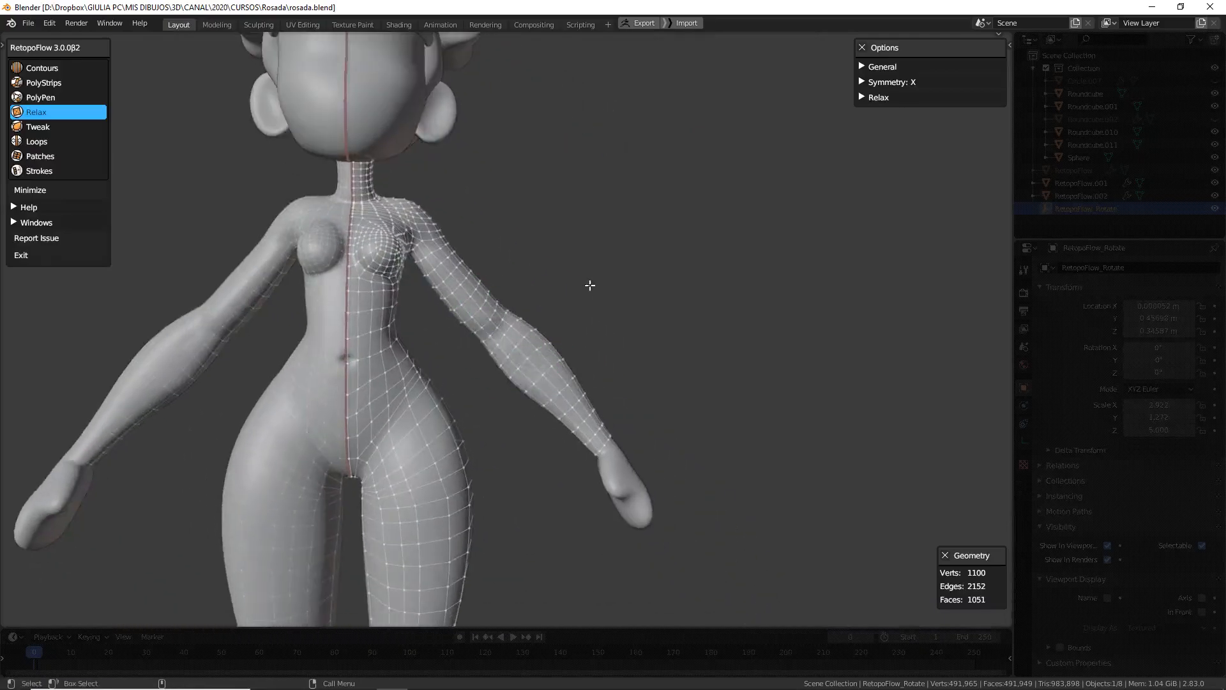
Inspect the retopologized body mesh from the side, front and back, down to the legs
mouse_move(511, 384)
middle_down()
mouse_move(429, 418)
mouse_move(490, 383)
middle_up()
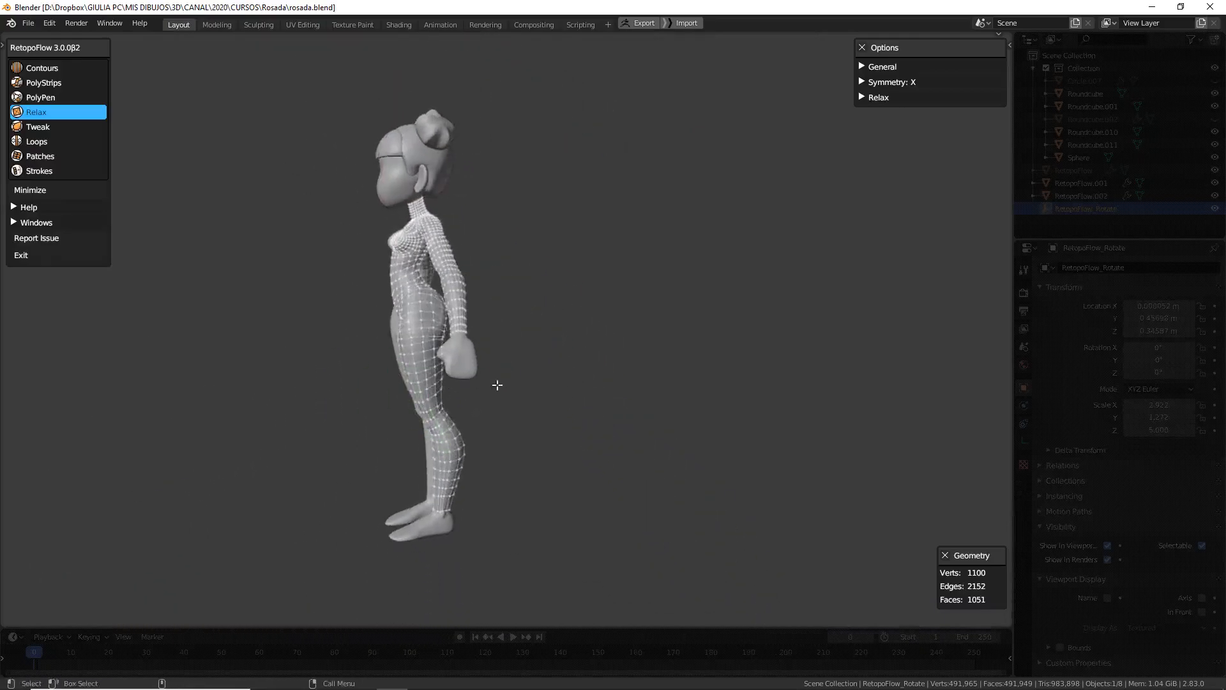
scroll(517, 252, up, 3)
shift+middle_drag(517, 251, 546, 218)
middle_drag(472, 294, 519, 312)
scroll(519, 311, down, 3)
middle_drag(539, 383, 487, 375)
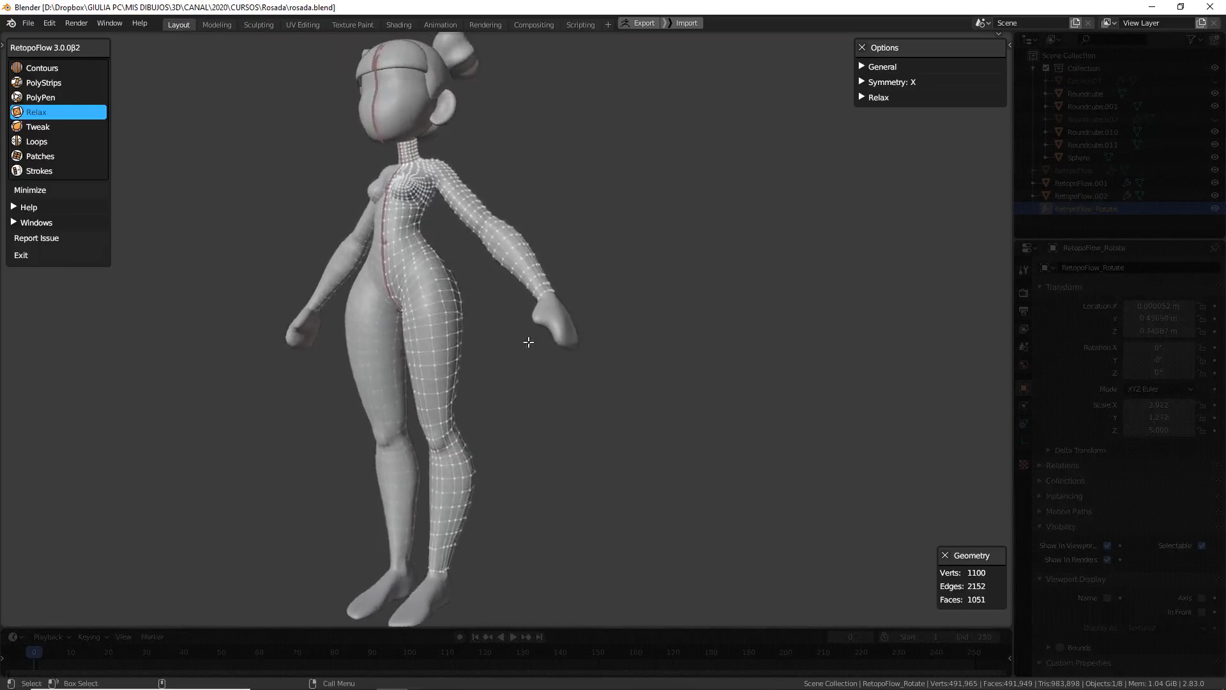
middle_drag(625, 345, 628, 344)
scroll(495, 238, up, 6)
shift+middle_drag(498, 238, 735, 543)
middle_drag(585, 319, 334, 319)
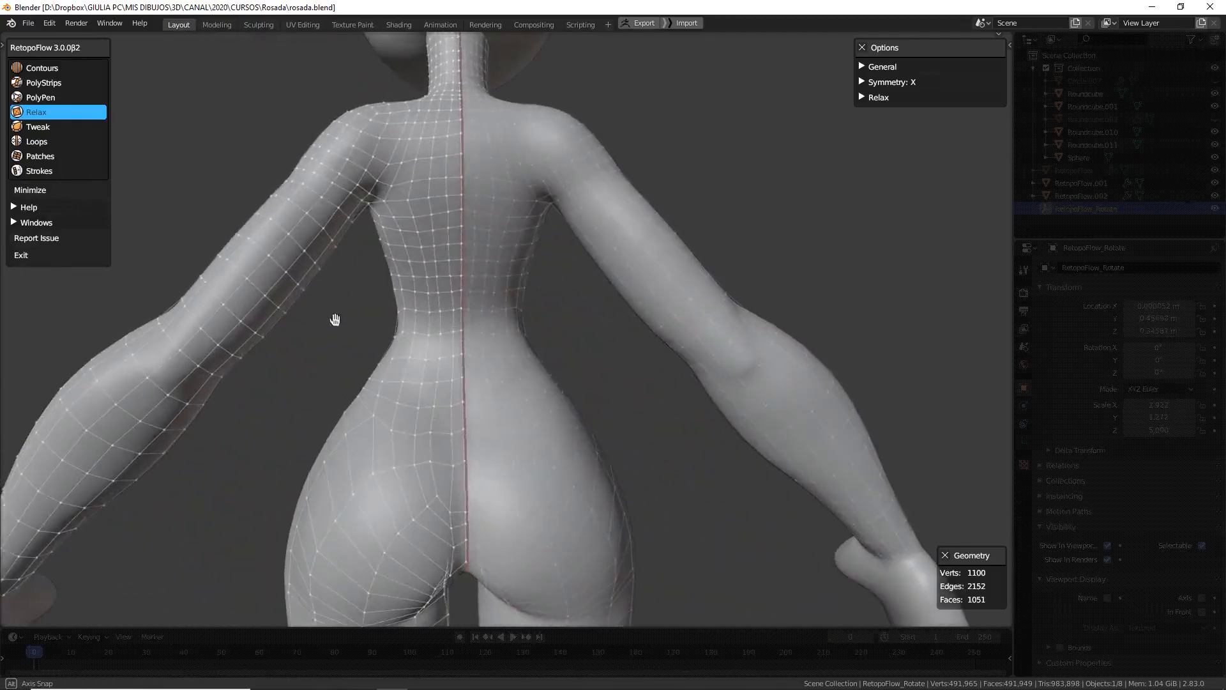
scroll(541, 274, down, 4)
middle_drag(509, 296, 801, 348)
shift+middle_drag(604, 555, 583, 238)
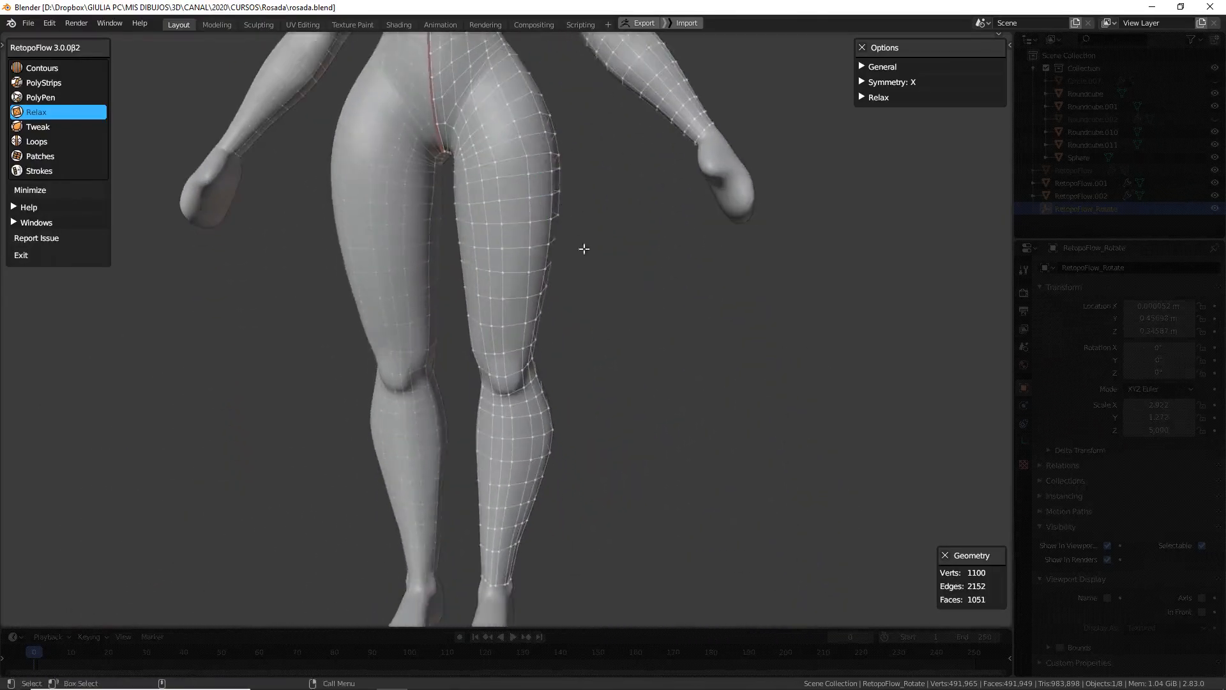
Adjust the edge rows on the front of the thigh and above the knee with Tweak
middle_drag(600, 358, 609, 343)
scroll(539, 358, up, 6)
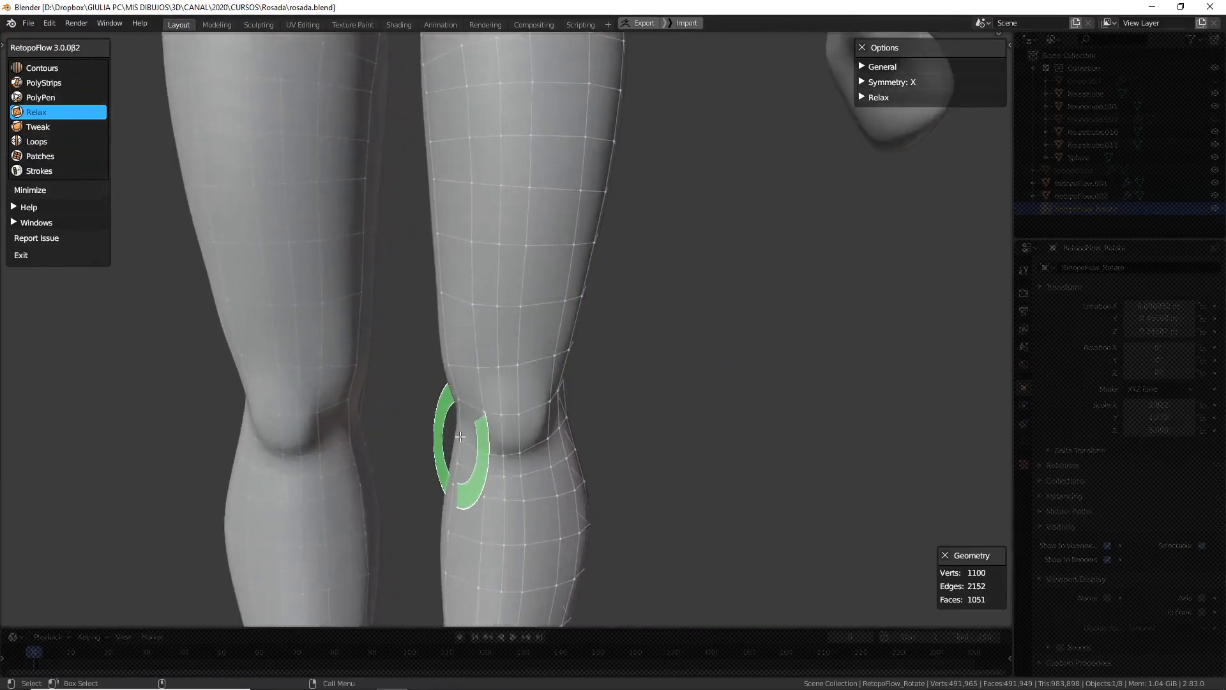
mouse_move(520, 431)
middle_down()
mouse_move(682, 408)
mouse_move(575, 370)
middle_up()
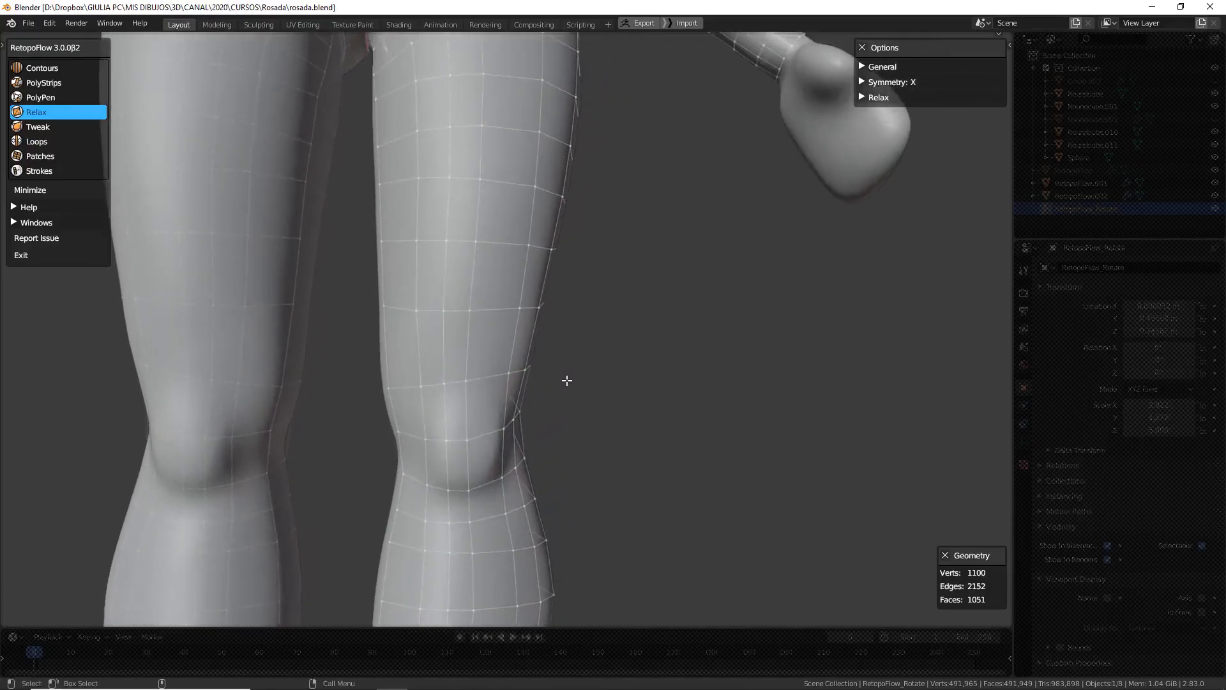
key(t)
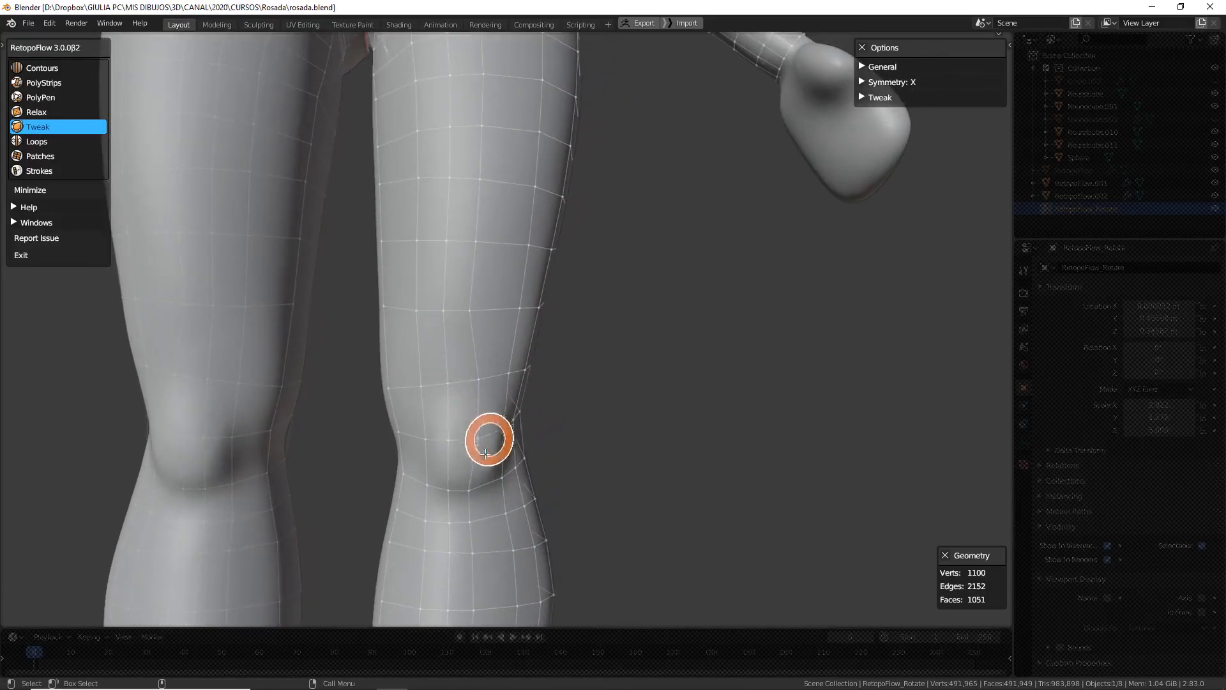
mouse_move(490, 311)
middle_down()
mouse_move(547, 300)
mouse_move(538, 330)
middle_up()
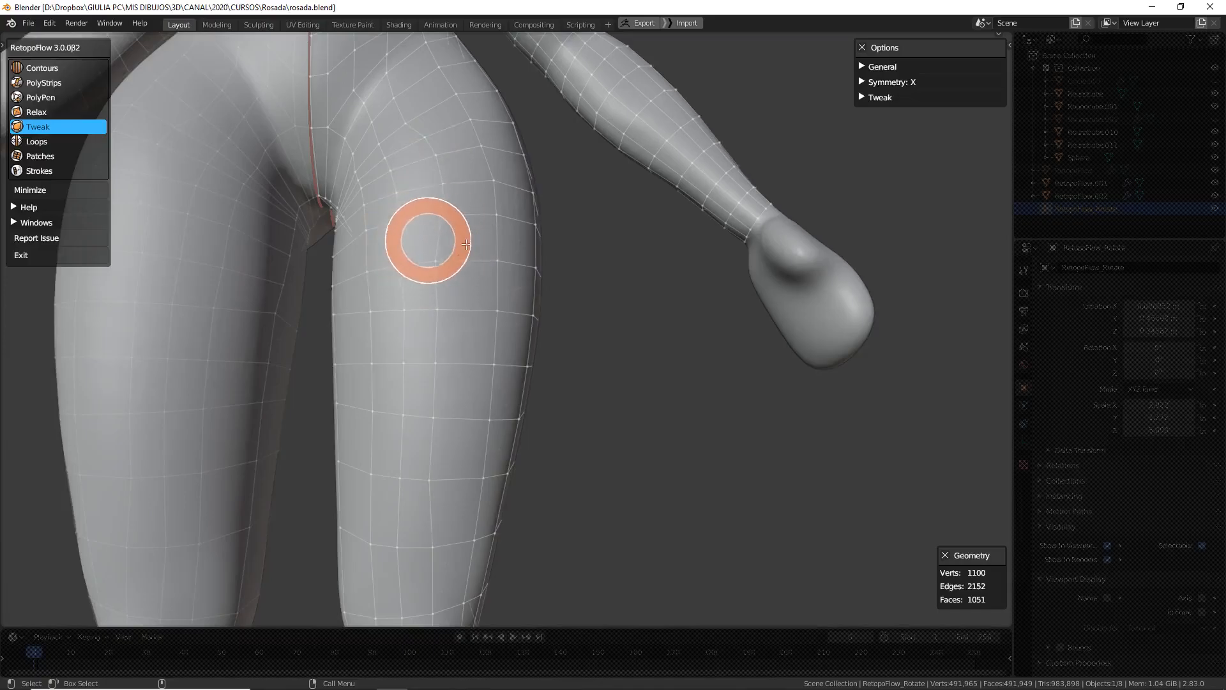
click(496, 237)
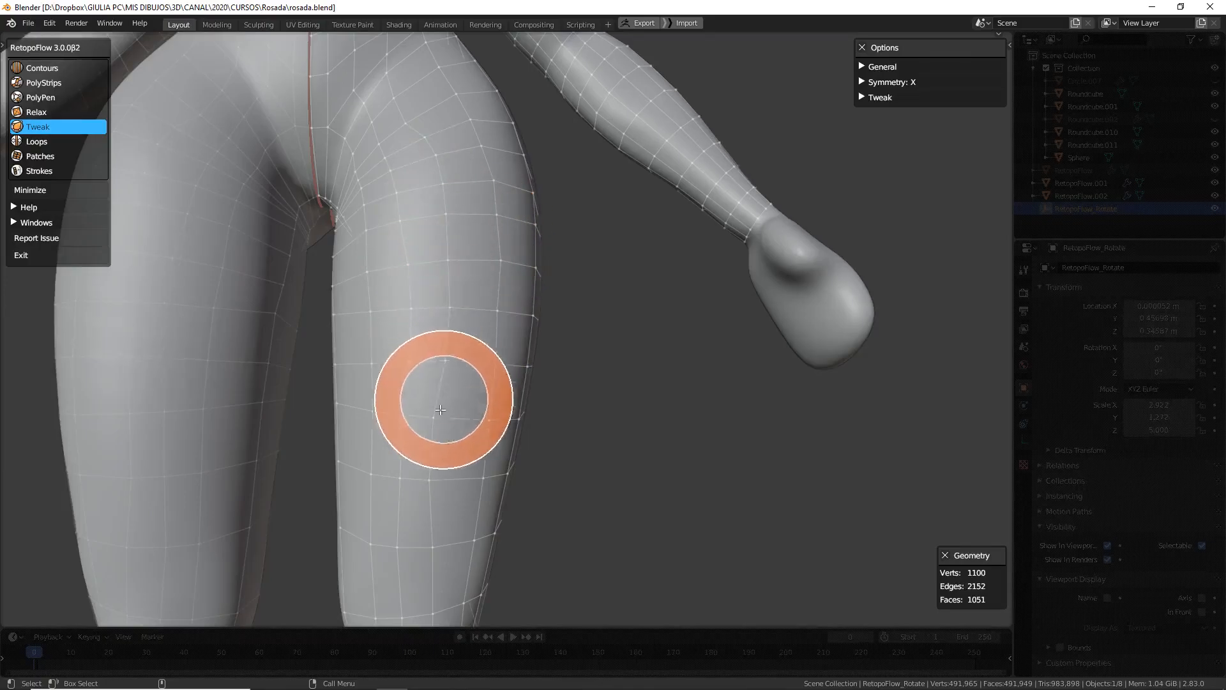
shift+middle_drag(511, 399, 505, 355)
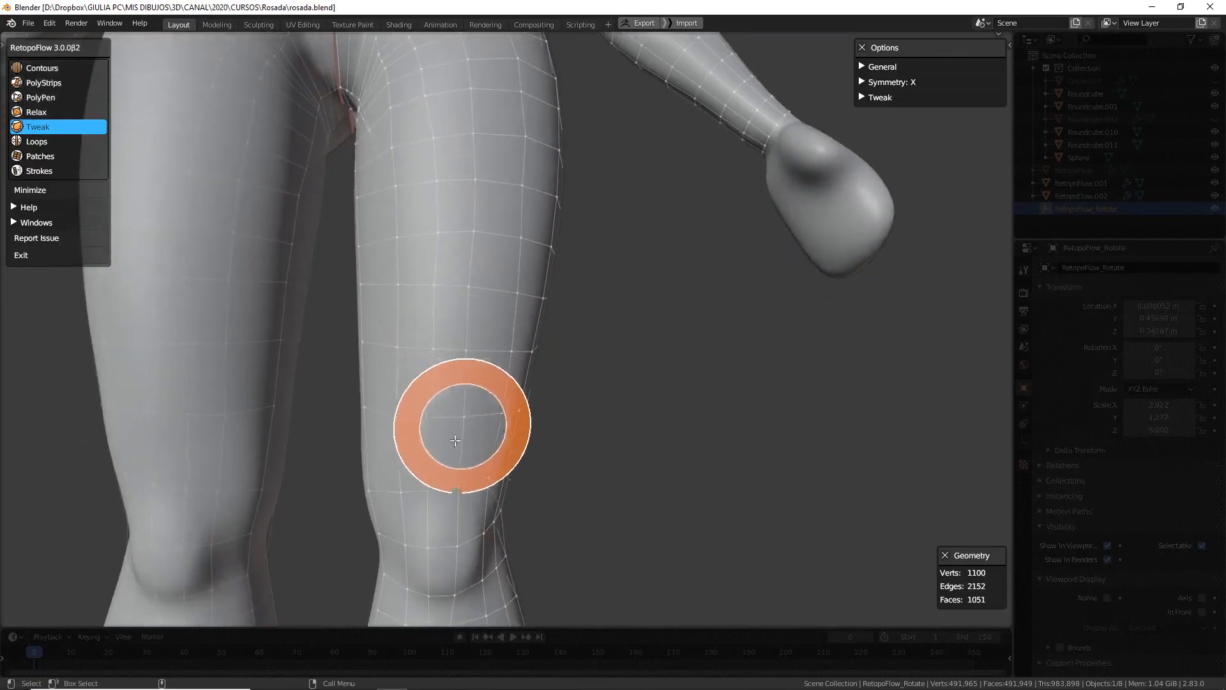
scroll(509, 321, down, 2)
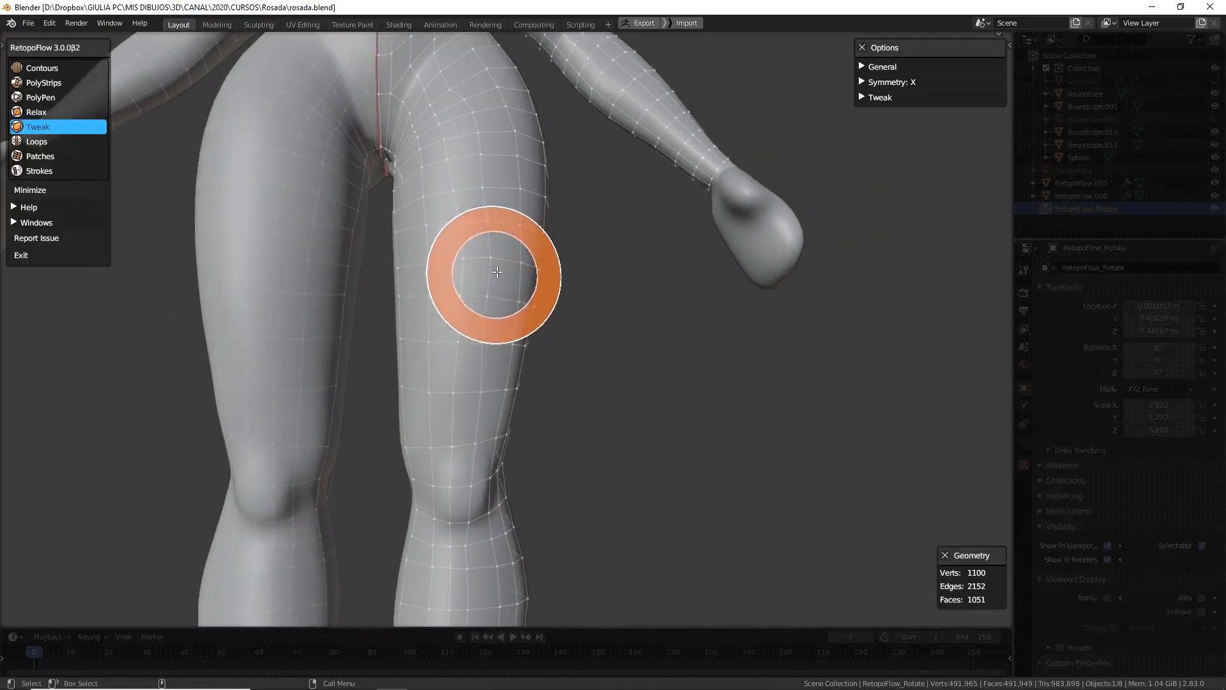
Relax the mesh on the front of the lower thigh and around the knee
key(4)
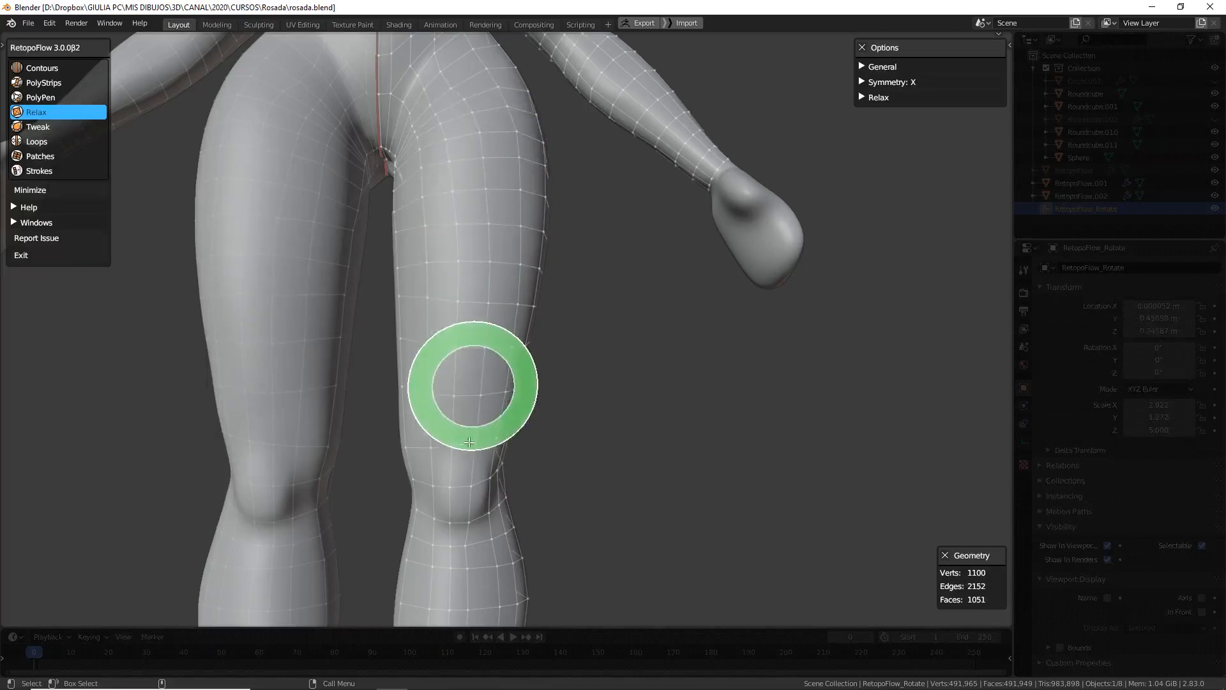
mouse_move(553, 430)
middle_down()
mouse_move(518, 447)
mouse_move(520, 341)
middle_up()
ctrl+middle_drag(511, 422, 505, 329)
mouse_move(542, 376)
middle_down()
mouse_move(539, 358)
mouse_move(523, 367)
mouse_move(589, 358)
middle_up()
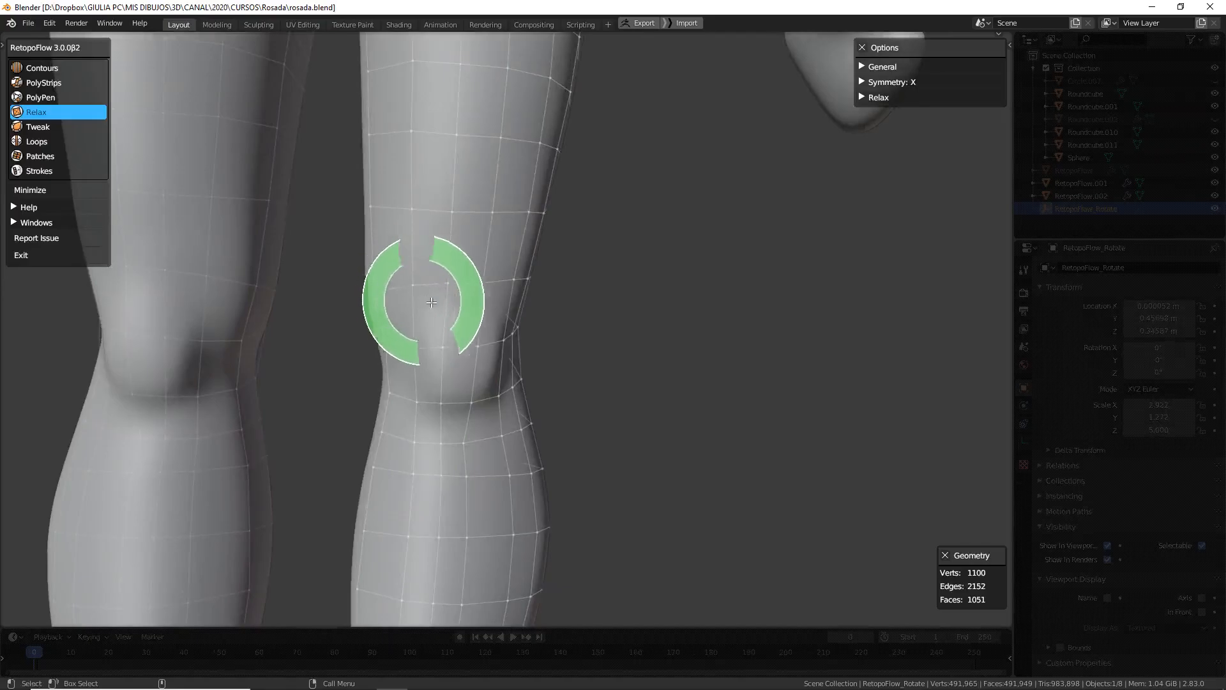
Move the vertices above, beside and below the kneecap with Tweak so the edge rows follow the knee's shape
key(5)
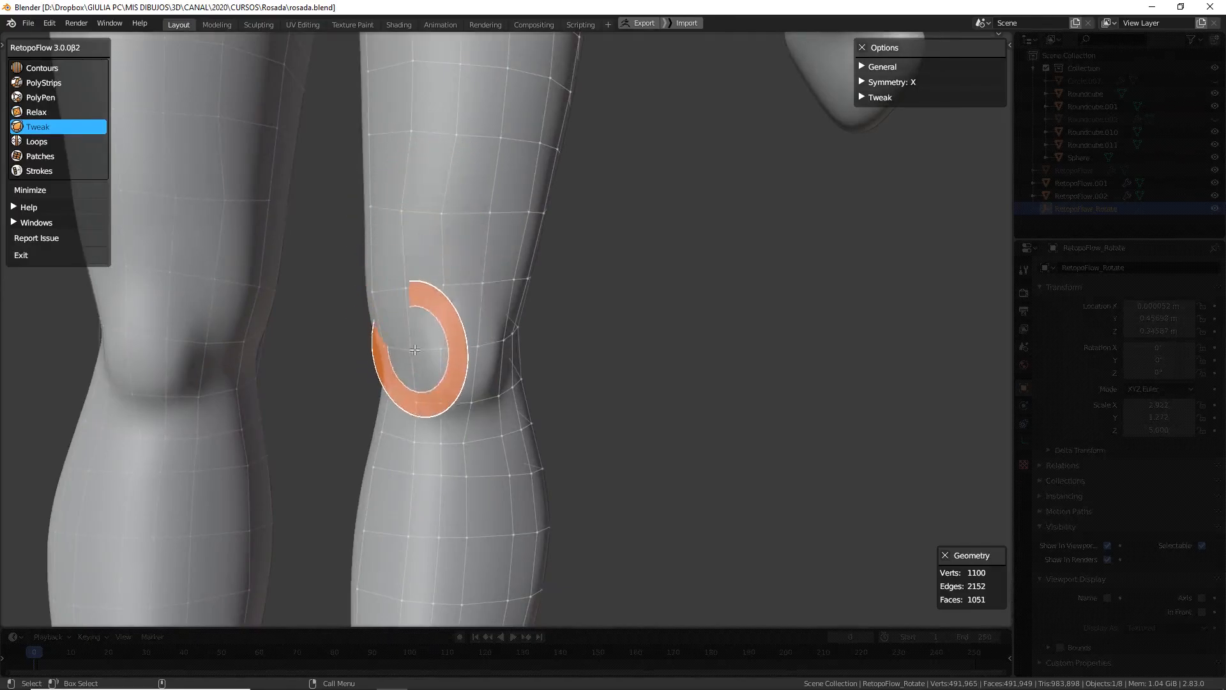
middle_drag(564, 356, 559, 375)
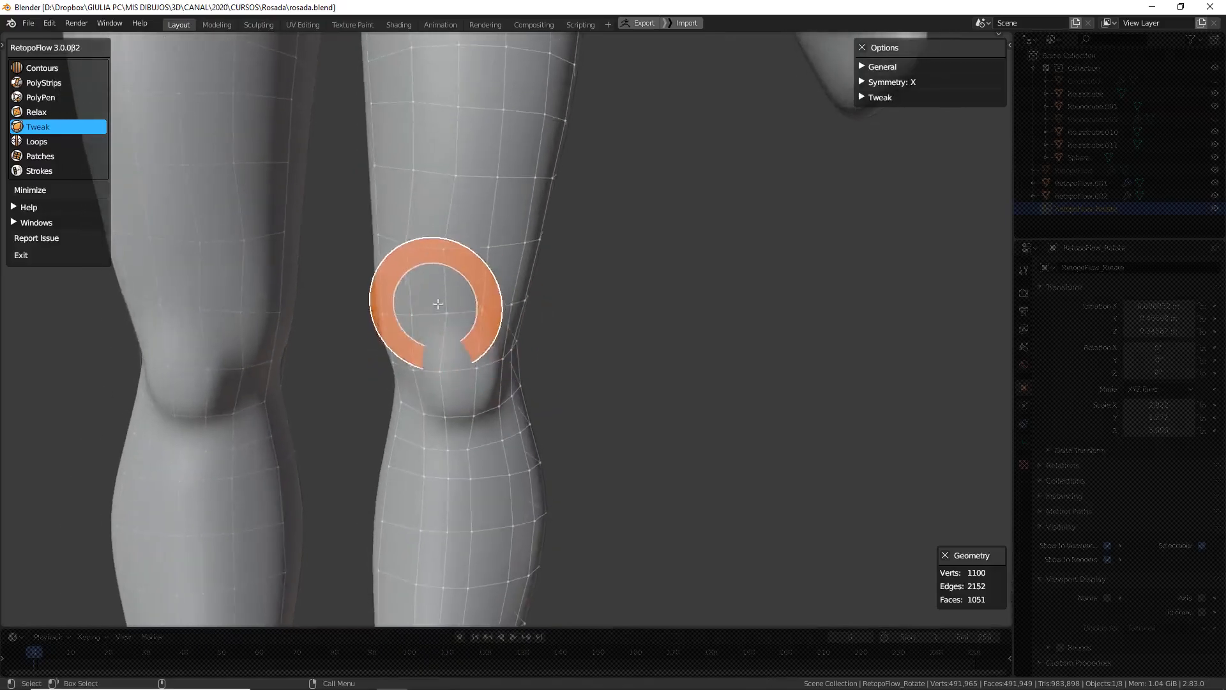
middle_drag(465, 123, 518, 329)
mouse_move(588, 375)
middle_down()
mouse_move(564, 388)
mouse_move(596, 388)
mouse_move(430, 360)
middle_up()
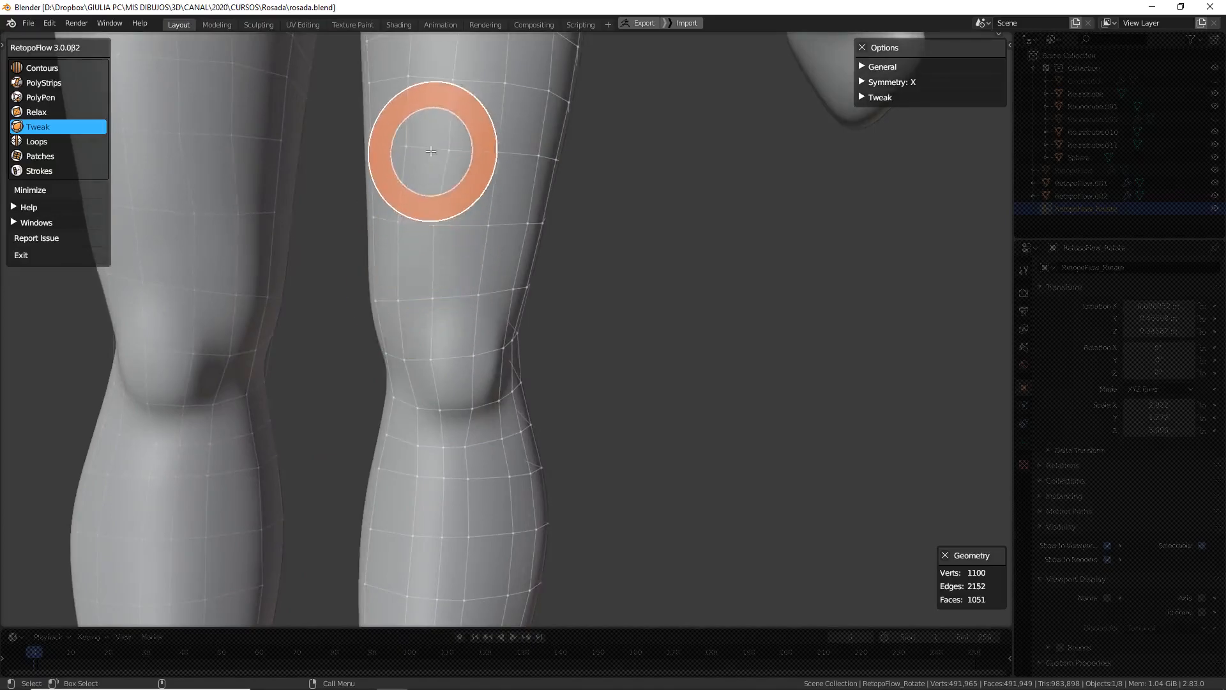
mouse_move(411, 150)
middle_down()
mouse_move(477, 362)
mouse_move(415, 368)
mouse_move(555, 377)
mouse_move(486, 400)
mouse_move(539, 385)
mouse_move(500, 366)
middle_up()
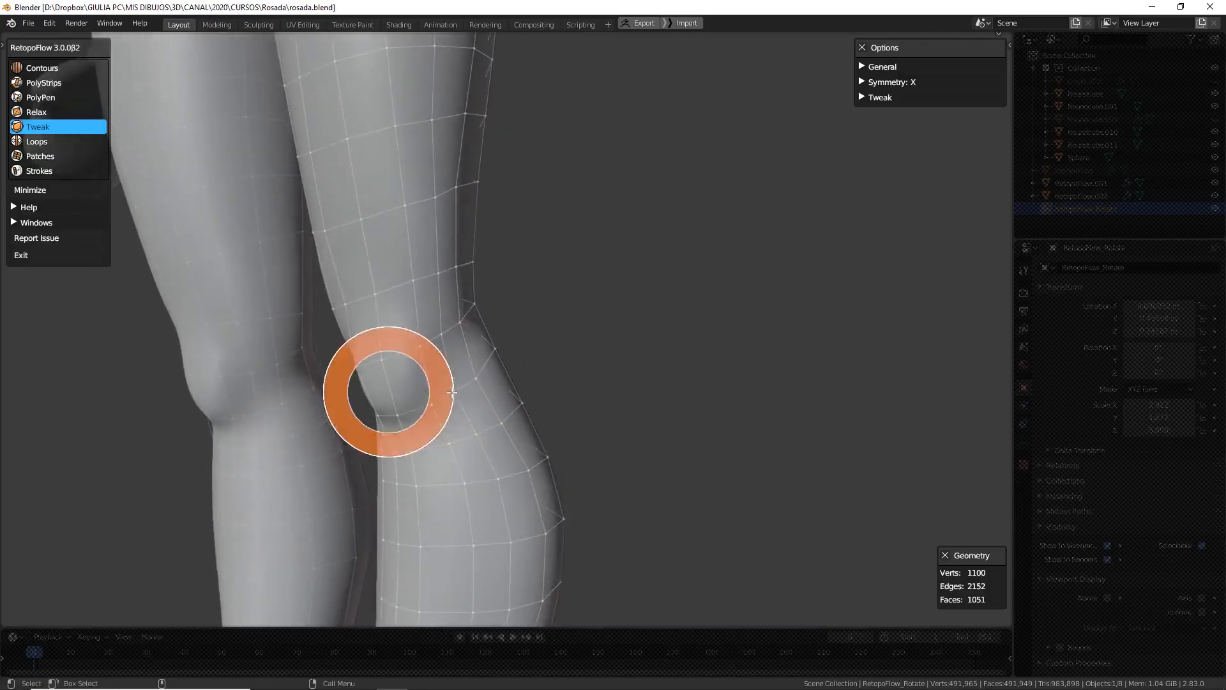
click(432, 393)
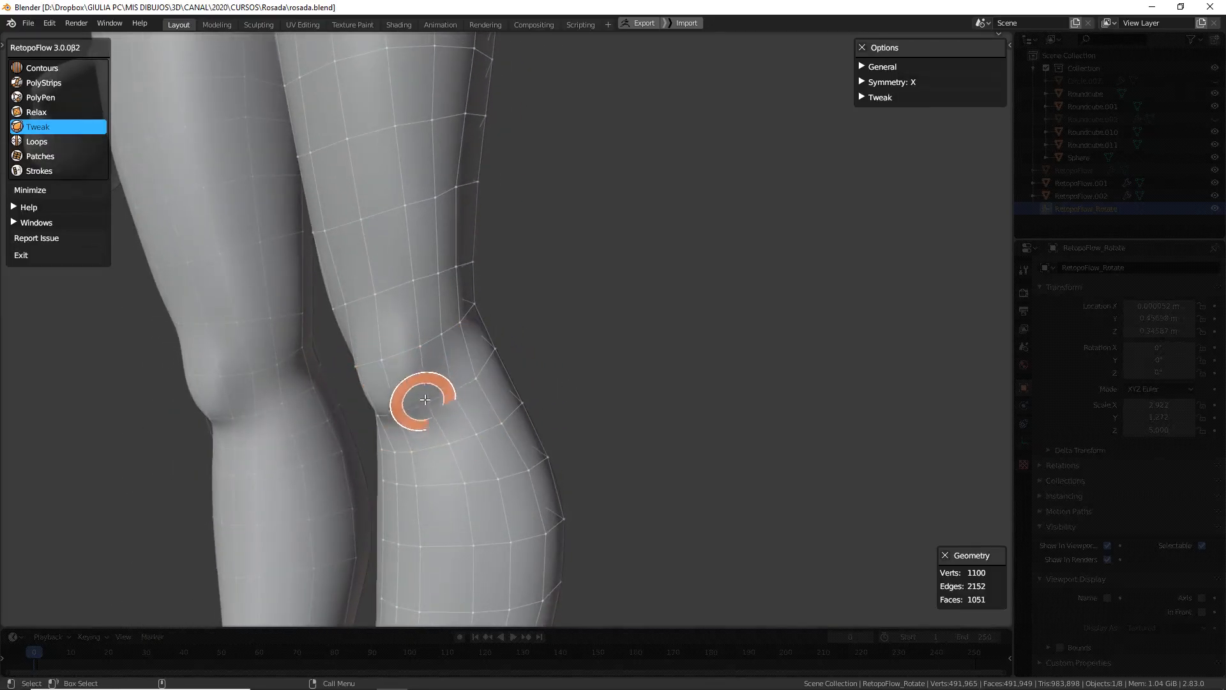
middle_drag(428, 414, 613, 357)
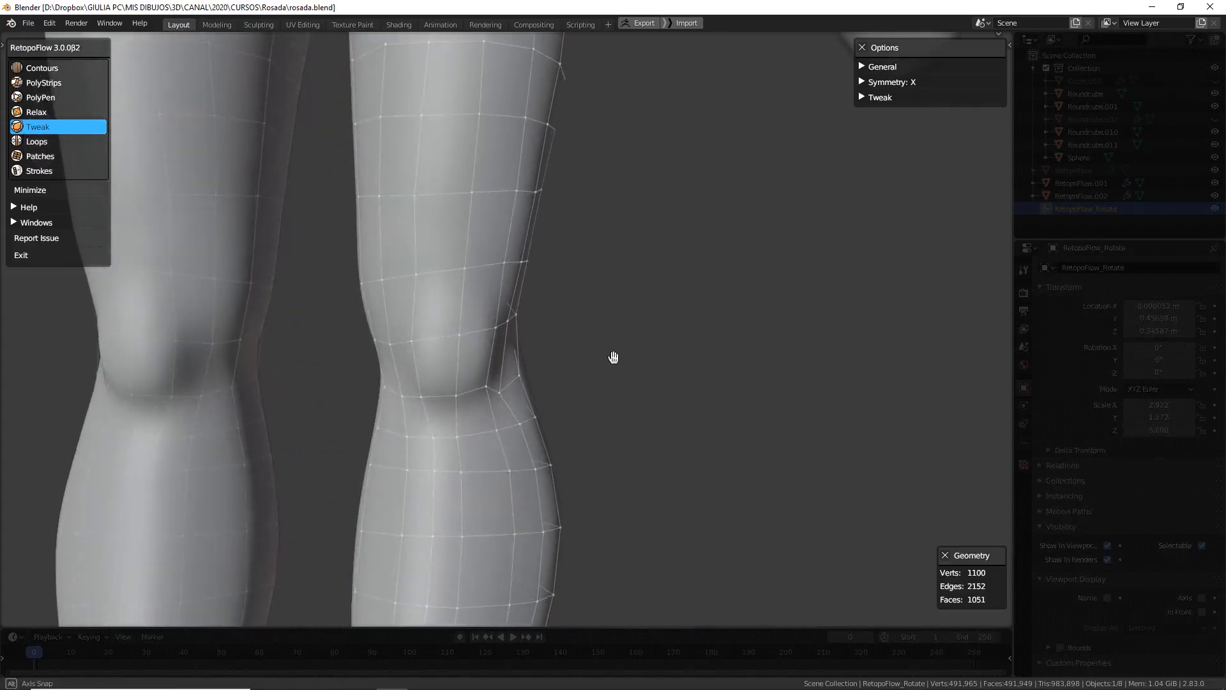
mouse_move(484, 425)
middle_down()
mouse_move(495, 430)
mouse_move(473, 400)
mouse_move(458, 428)
middle_up()
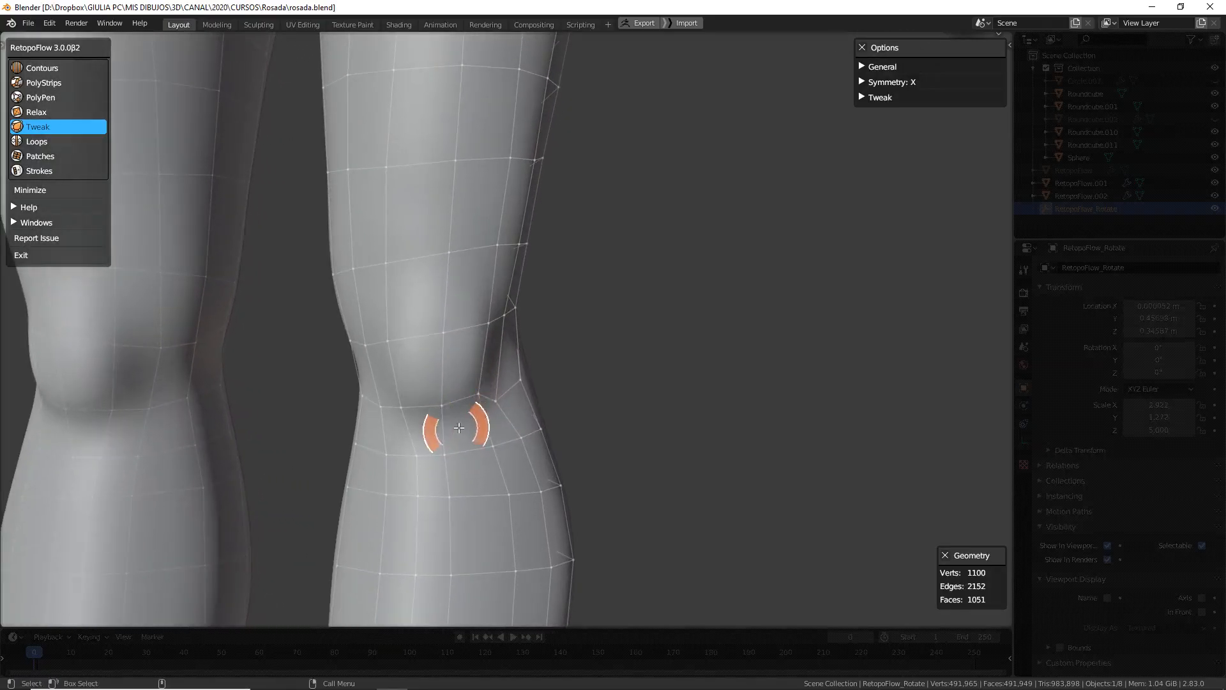
Select the four faces directly below the kneecap with PolyPen and delete them
key(3)
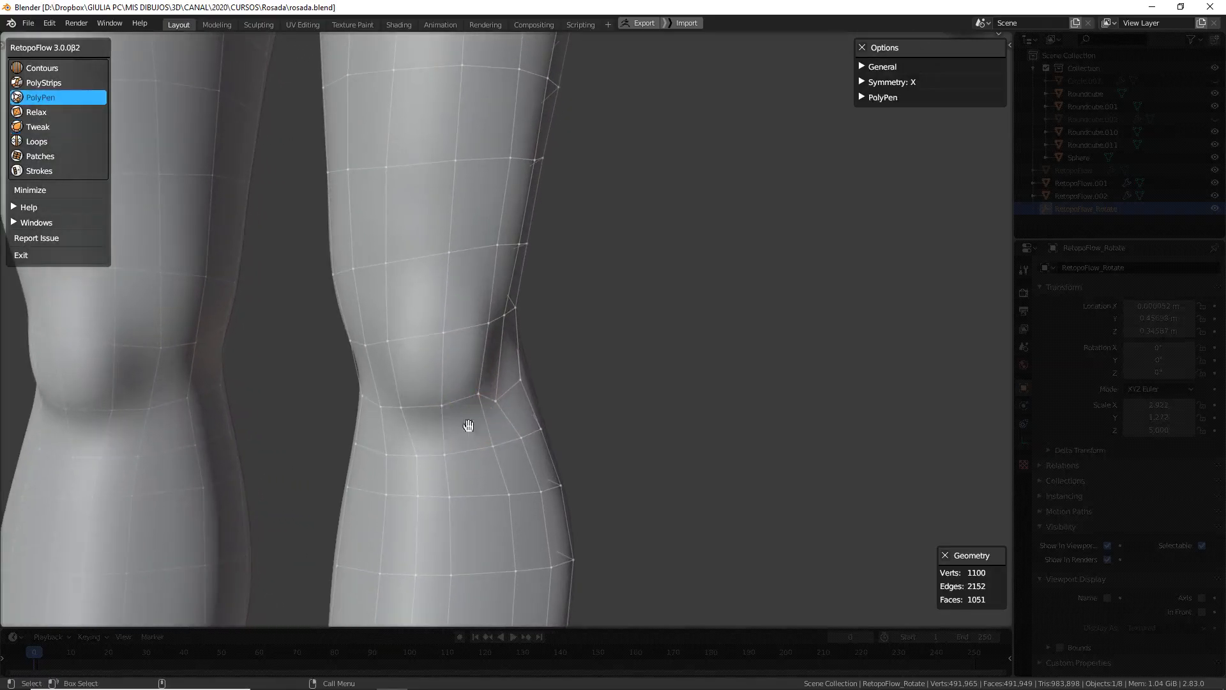
click(465, 428)
shift+click(425, 438)
shift+click(401, 440)
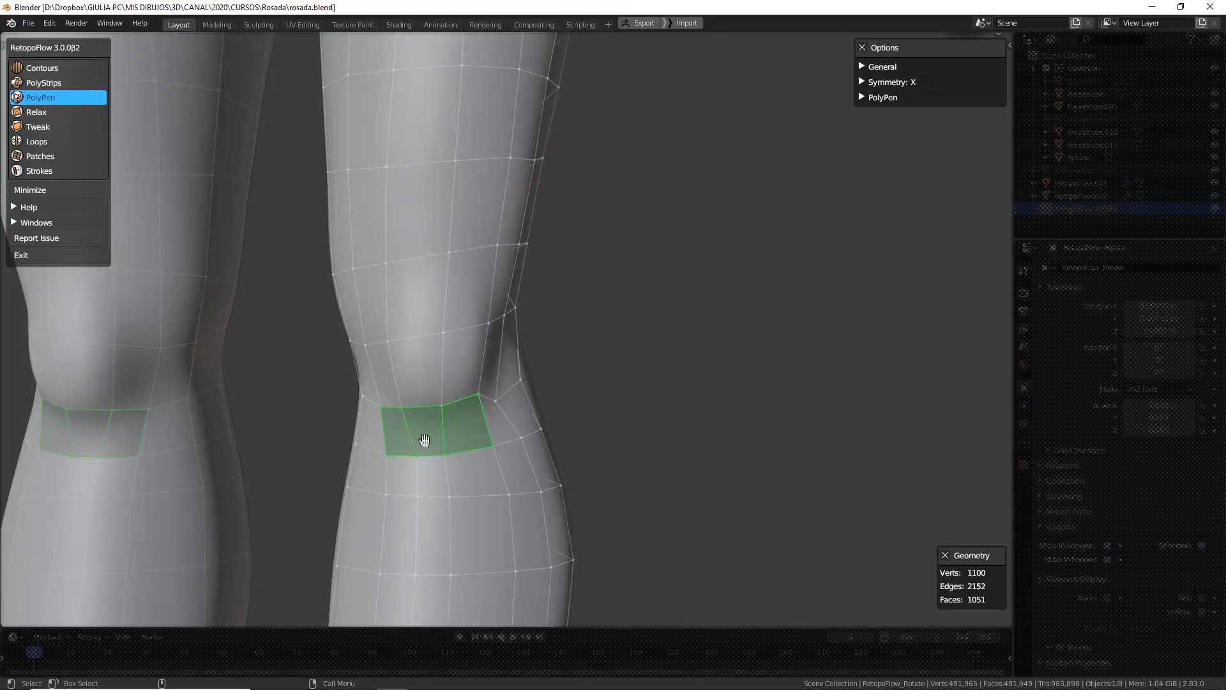
shift+click(494, 421)
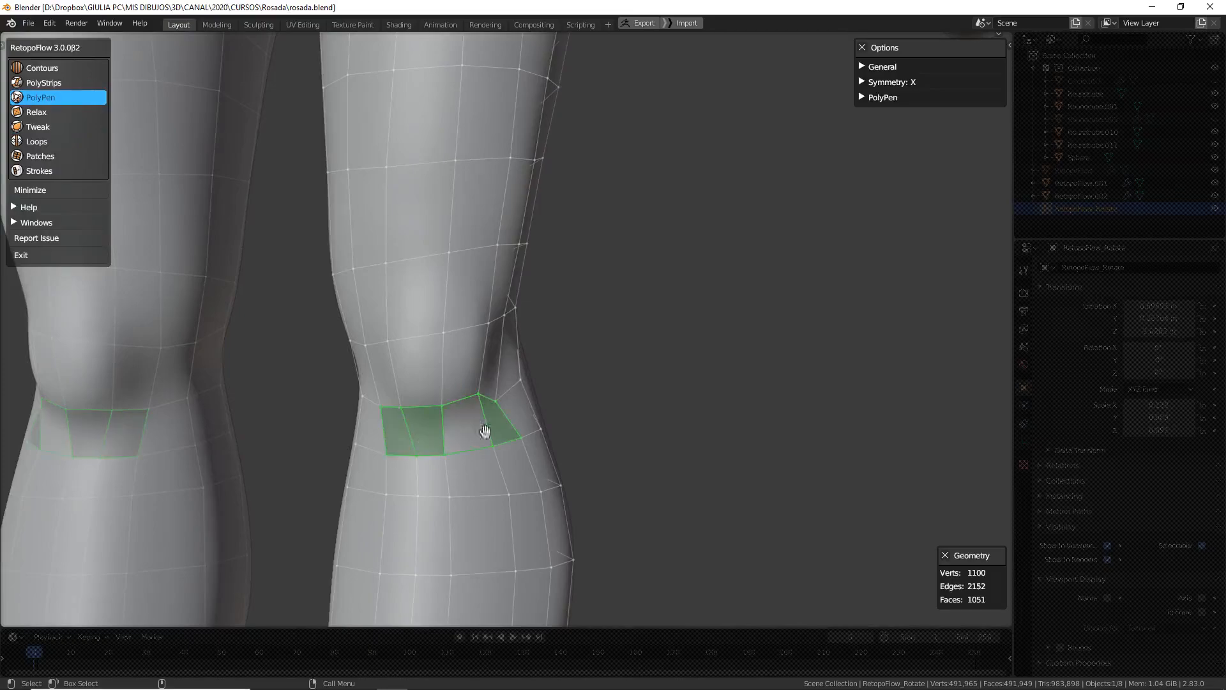
shift+click(493, 421)
key(x)
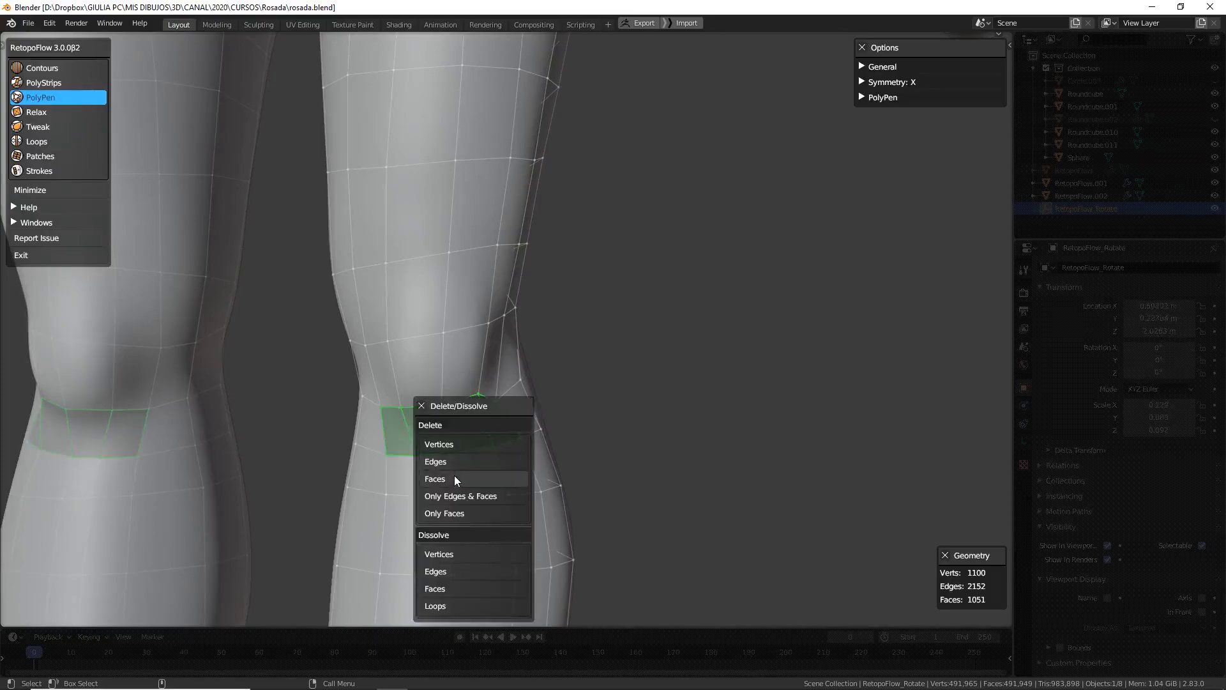
click(454, 478)
middle_drag(580, 381, 609, 391)
click(586, 375)
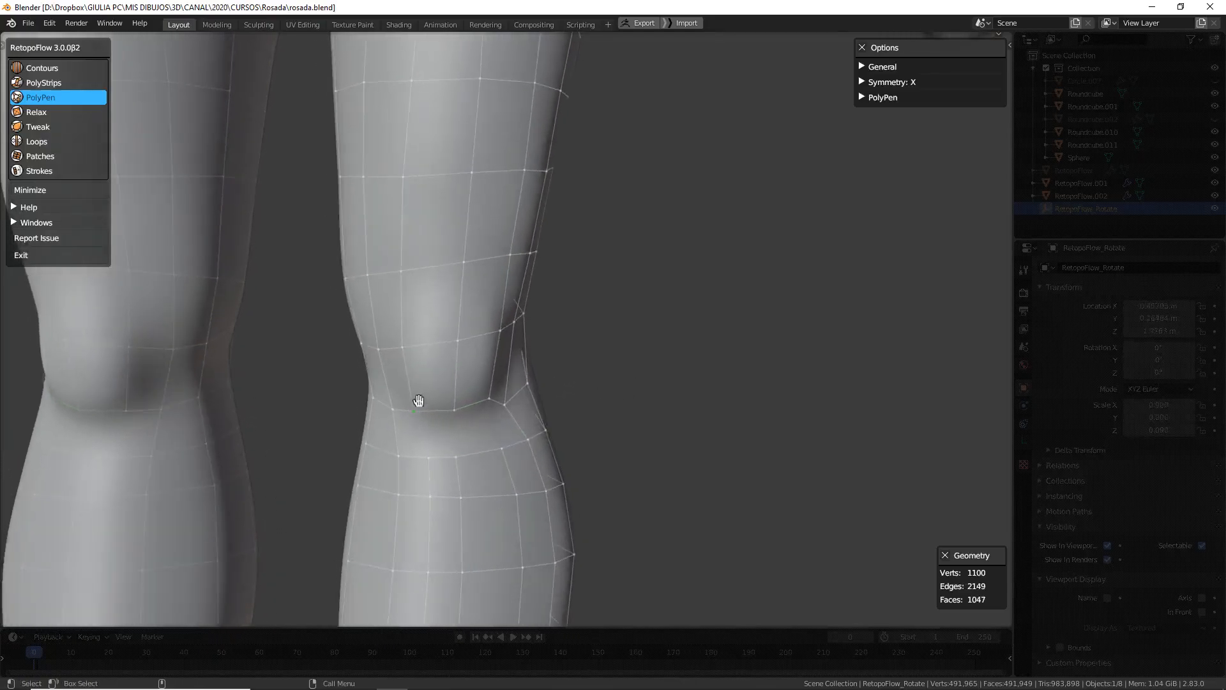
Shape the kneecap's lower edge with PolyPen and build two narrow faces beneath it
click(453, 411)
middle_drag(505, 409, 605, 383)
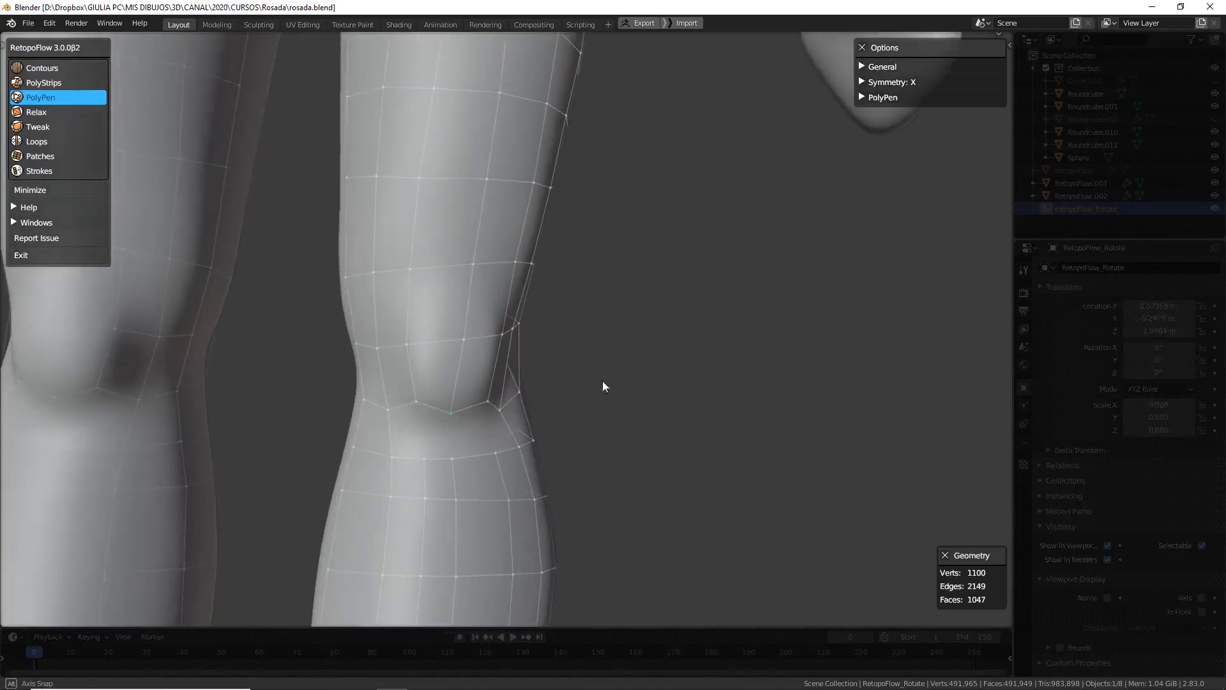
middle_drag(518, 415, 667, 332)
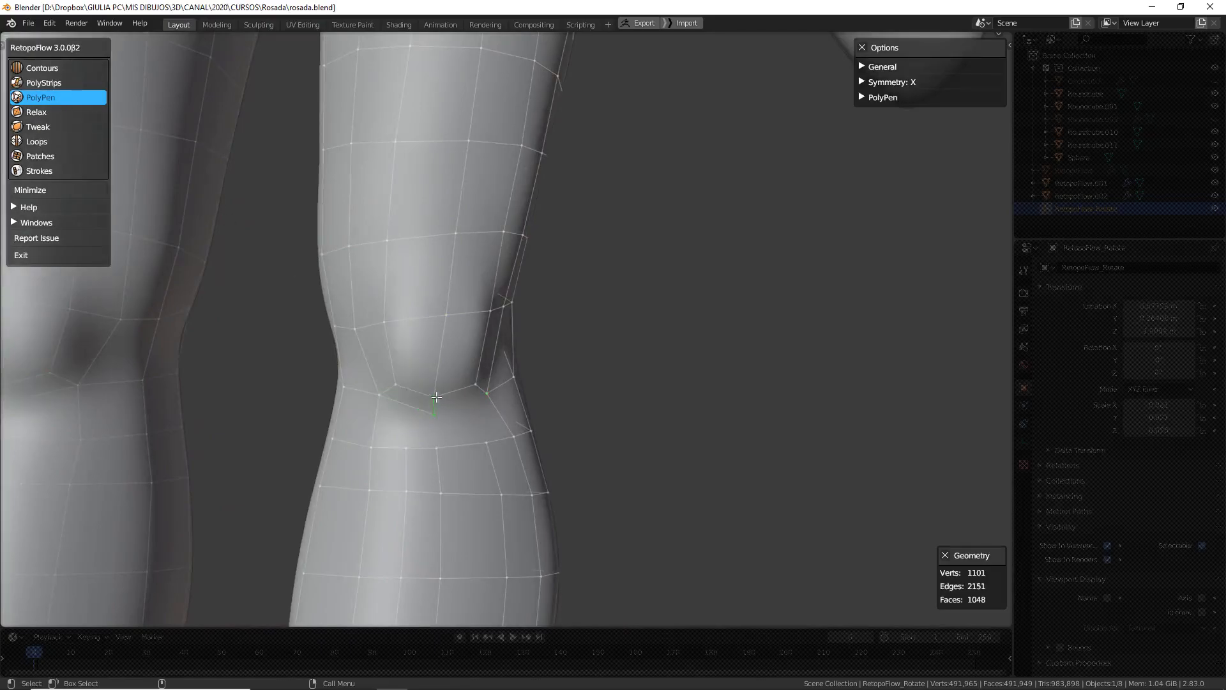
middle_drag(579, 390, 583, 391)
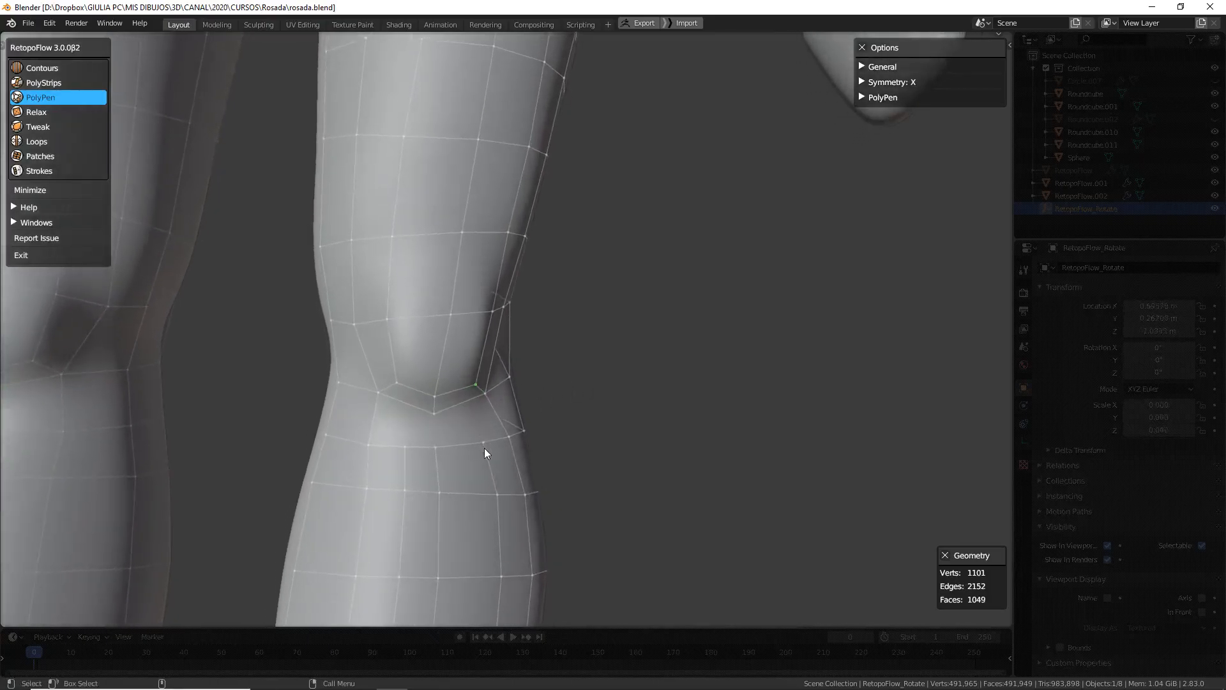
Insert two lengthwise edge loops with Loops, running from the kneecap's lower edge up through the thigh
key(q)
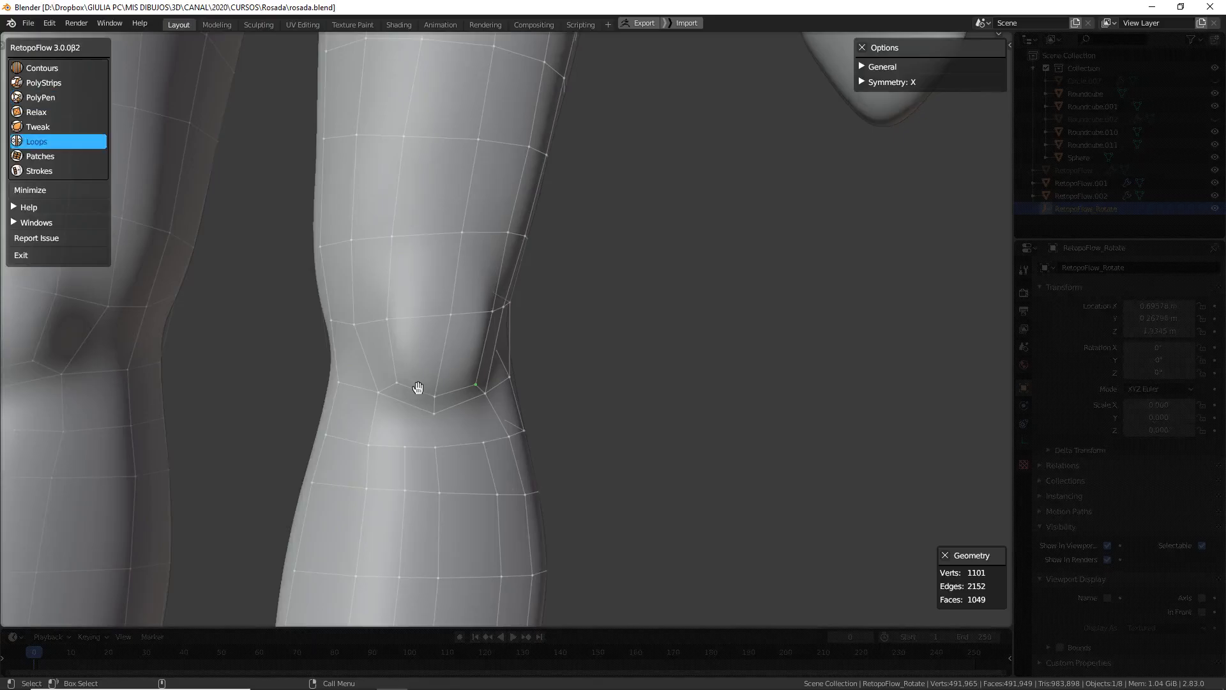
scroll(411, 393, down, 6)
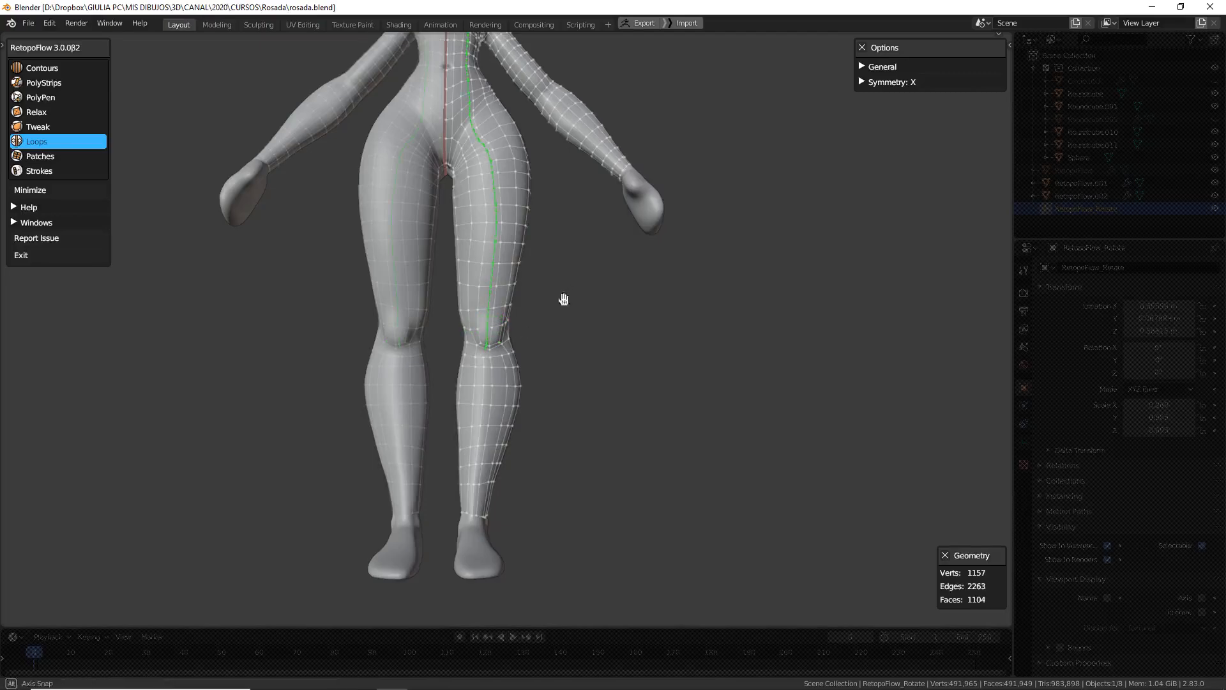
scroll(526, 328, down, 4)
scroll(523, 329, up, 8)
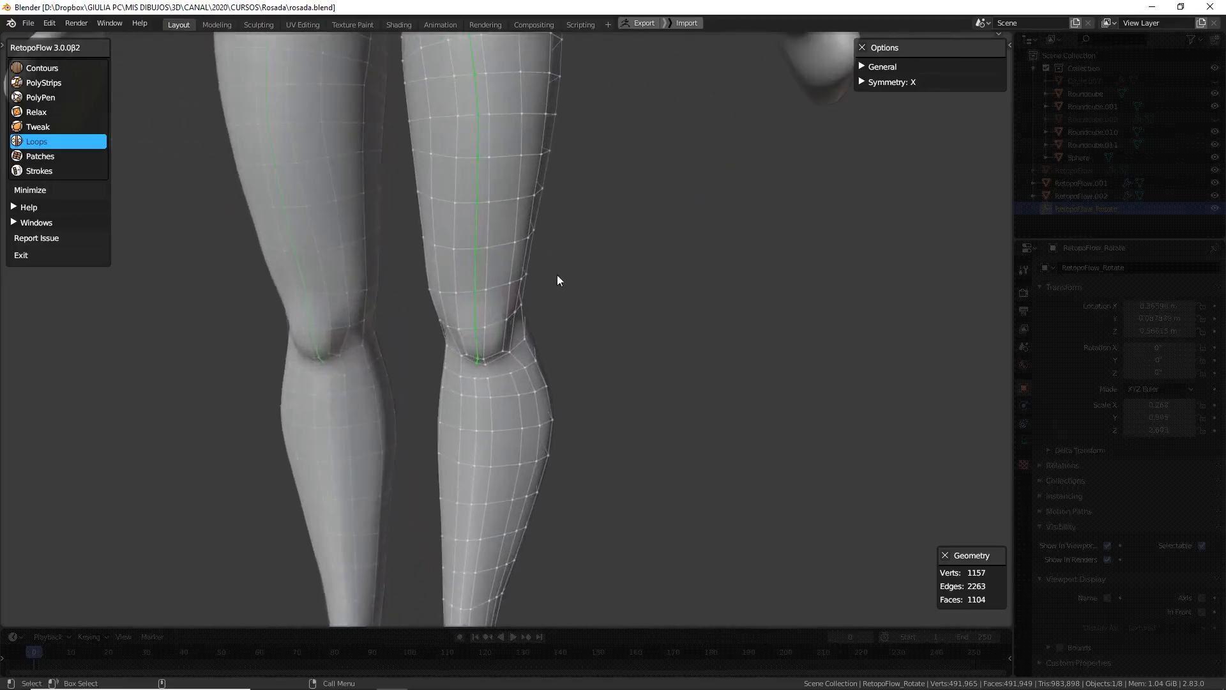
scroll(540, 328, down, 5)
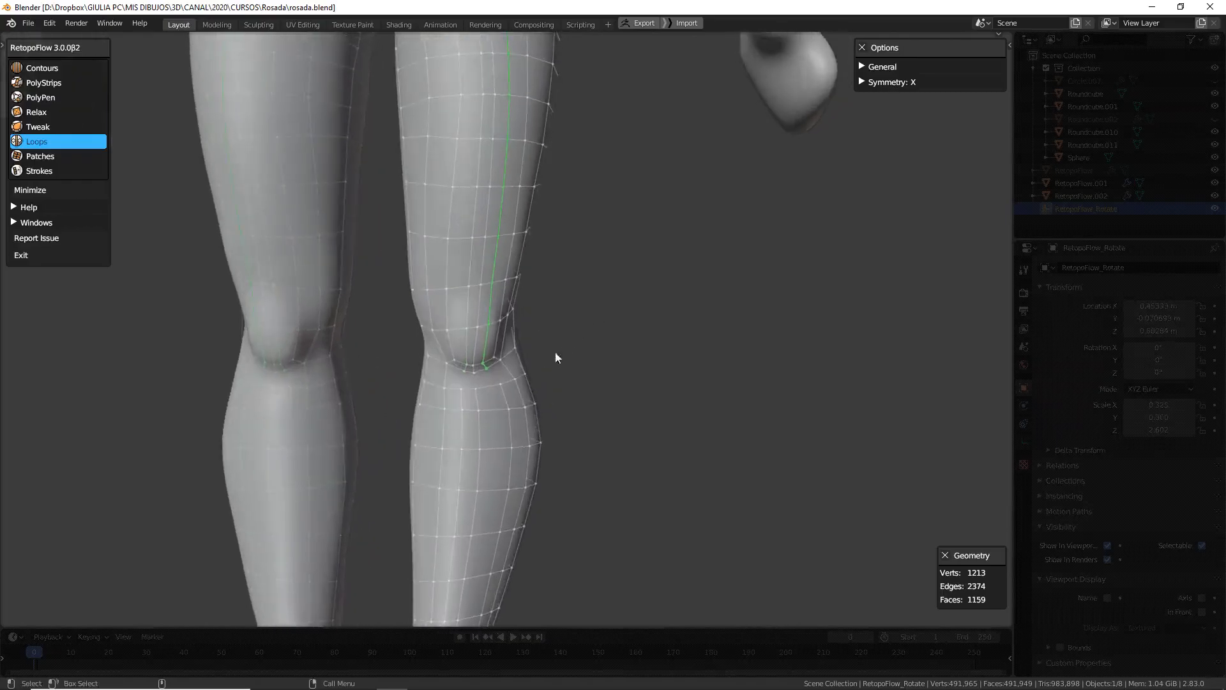
scroll(520, 391, up, 9)
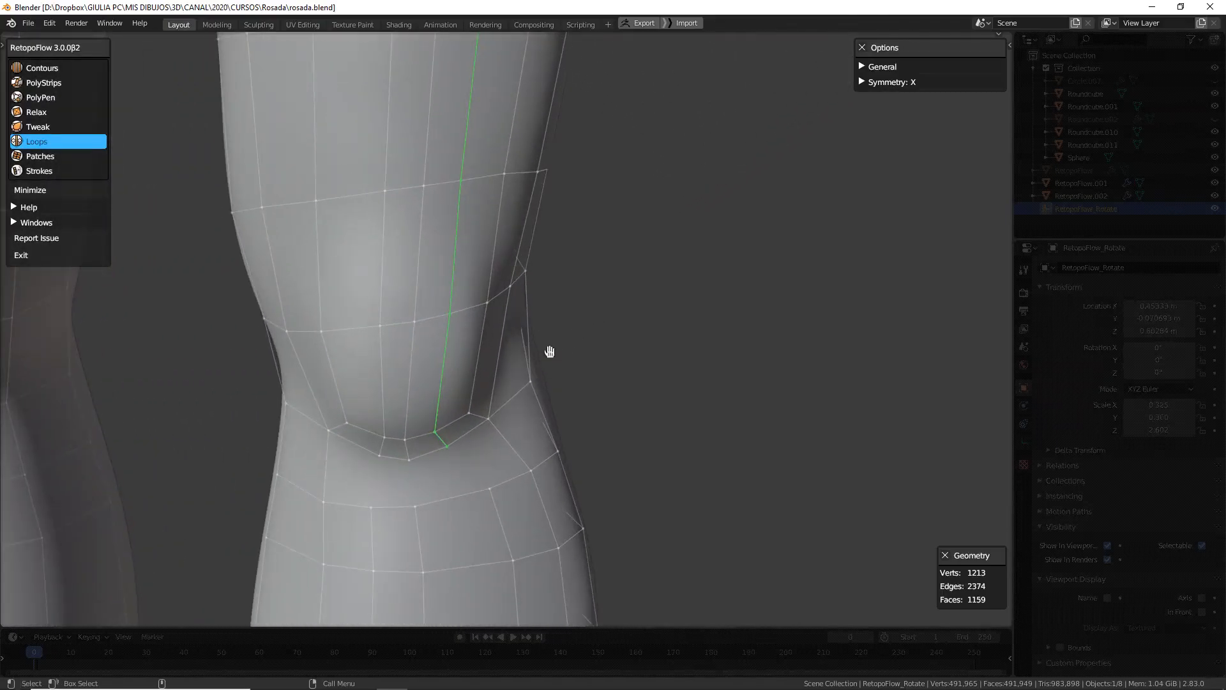
Fill the open gap beneath the kneecap with four faces using PolyPen, joining it to the shin mesh
shift+middle_drag(549, 352, 547, 339)
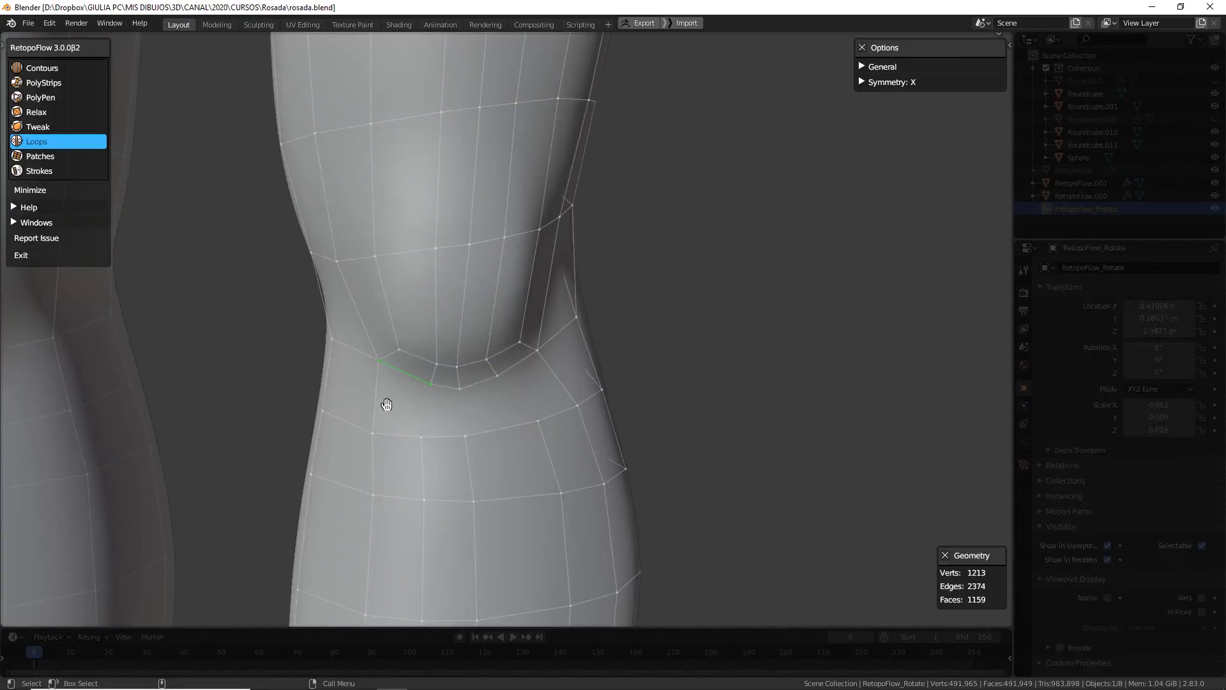
key(3)
click(395, 436)
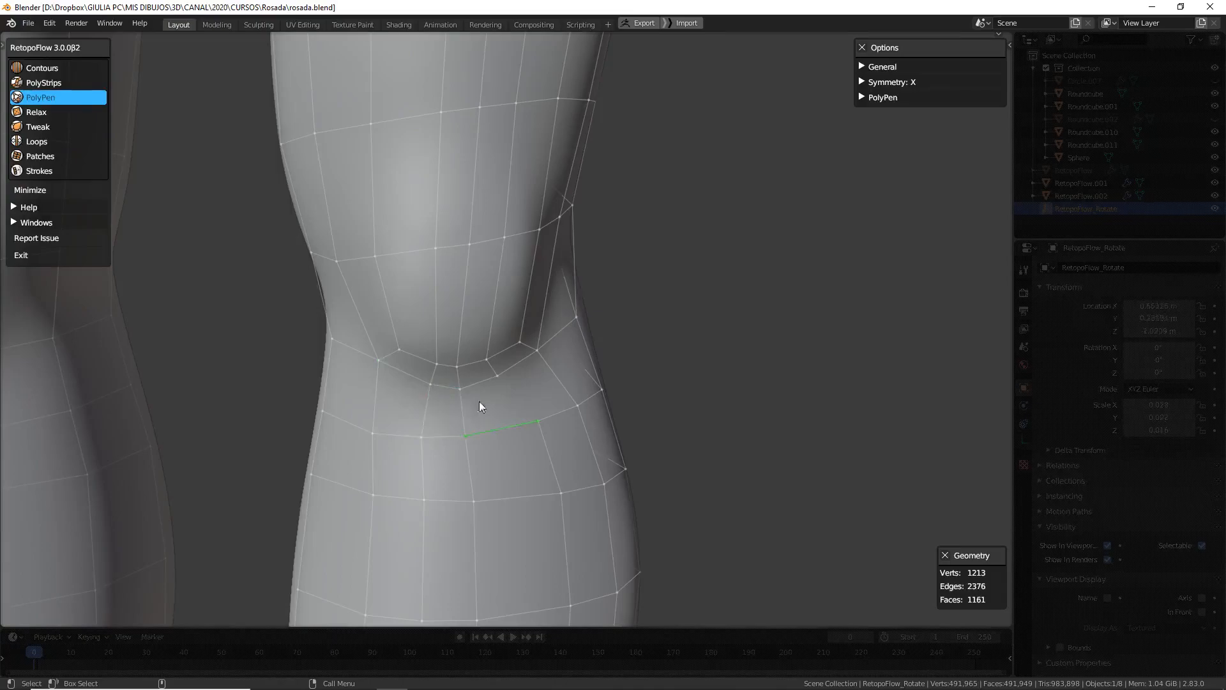
click(505, 397)
click(520, 360)
Relax the mesh down the front of the thigh toward the knee to even out the edge spacing
scroll(583, 386, down, 6)
scroll(577, 370, up, 3)
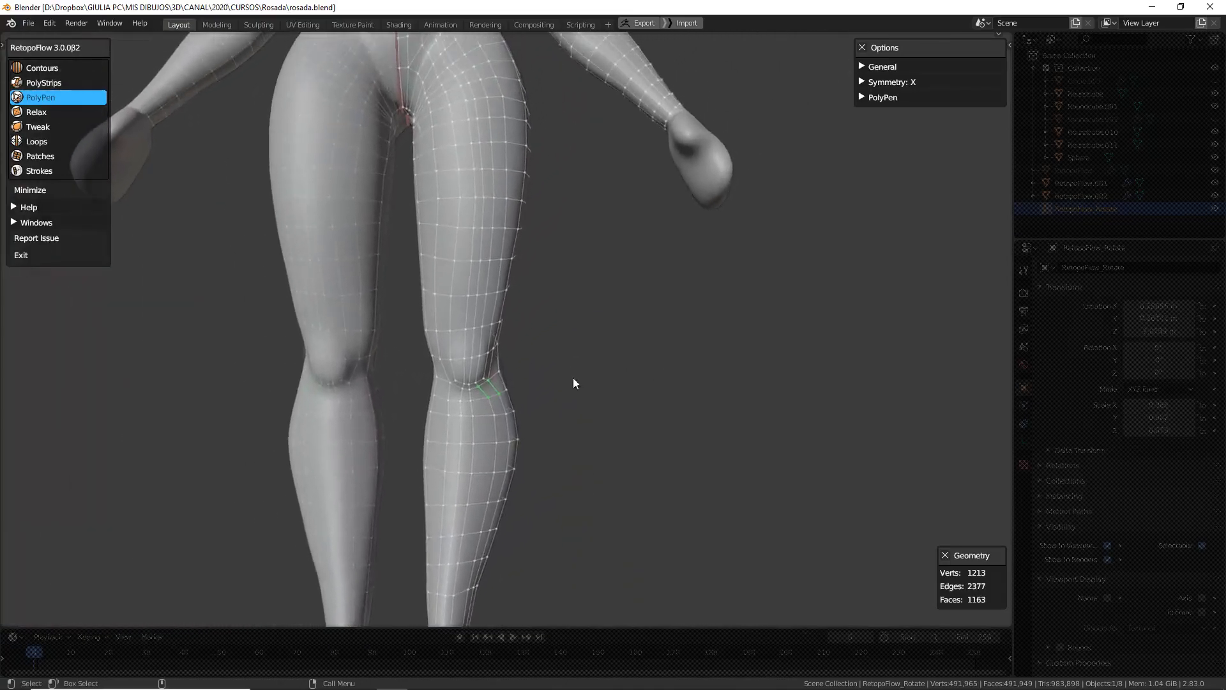
middle_drag(538, 322, 529, 348)
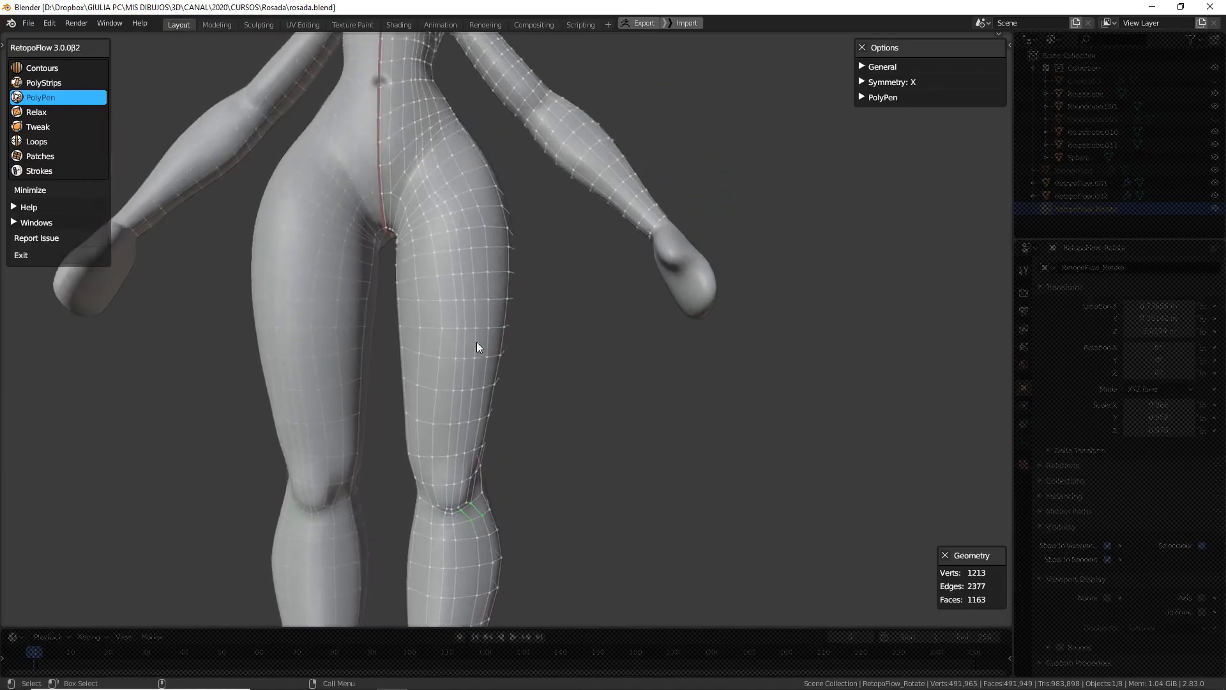
key(4)
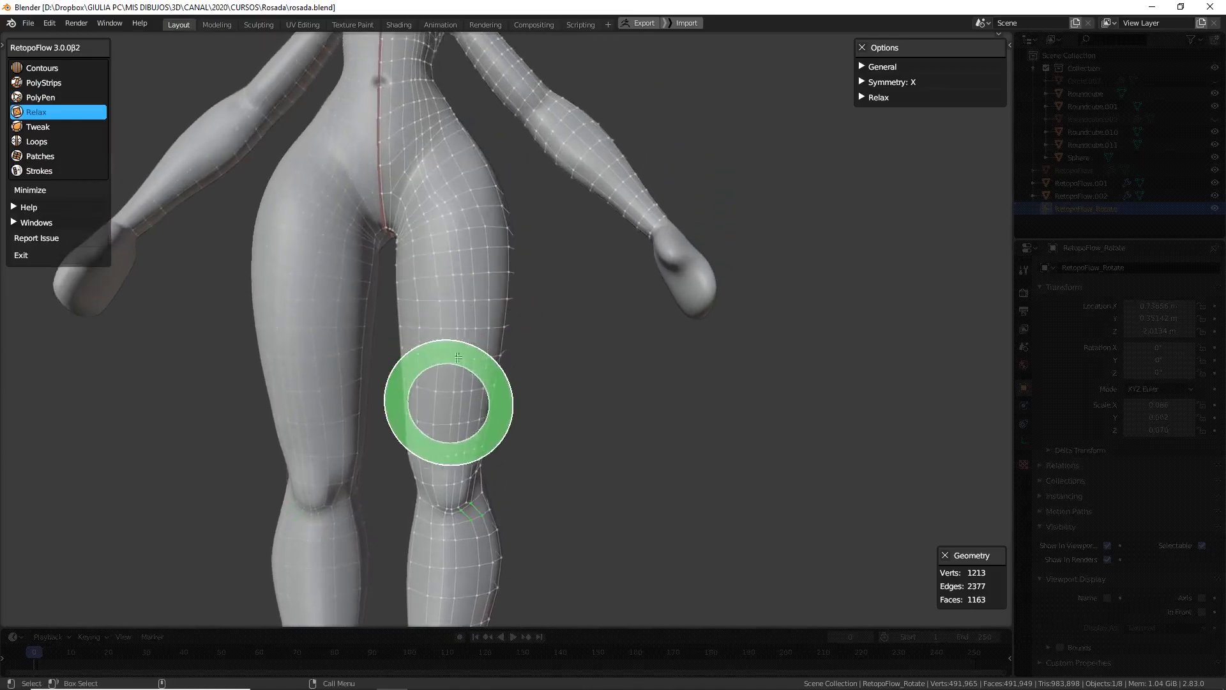
scroll(465, 319, up, 2)
mouse_move(450, 194)
mouse_down()
mouse_move(458, 266)
mouse_move(441, 241)
mouse_move(438, 254)
mouse_move(441, 211)
mouse_move(430, 289)
mouse_move(432, 191)
mouse_move(420, 371)
mouse_move(445, 314)
mouse_move(425, 301)
mouse_move(460, 301)
mouse_move(433, 337)
mouse_move(457, 340)
mouse_move(412, 380)
mouse_move(445, 418)
mouse_up()
Adjust the lower thigh's vertices with Tweak, undo the last move, and relax the front of the thigh again
key(5)
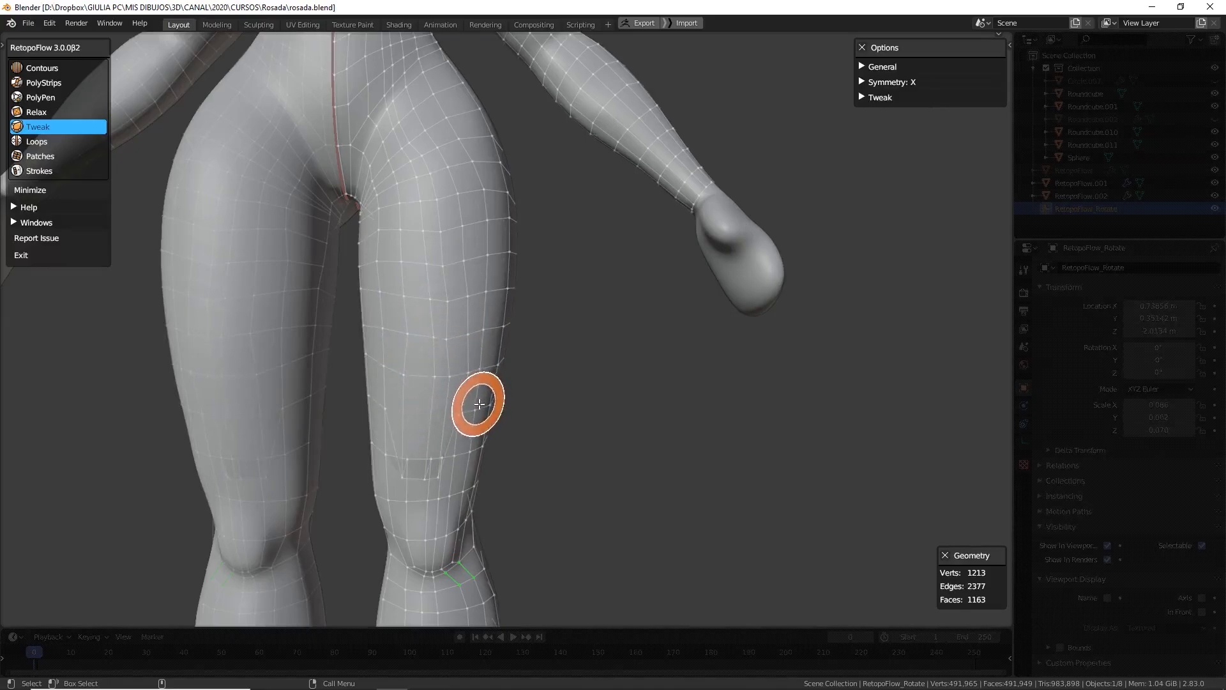
key(ctrl+z)
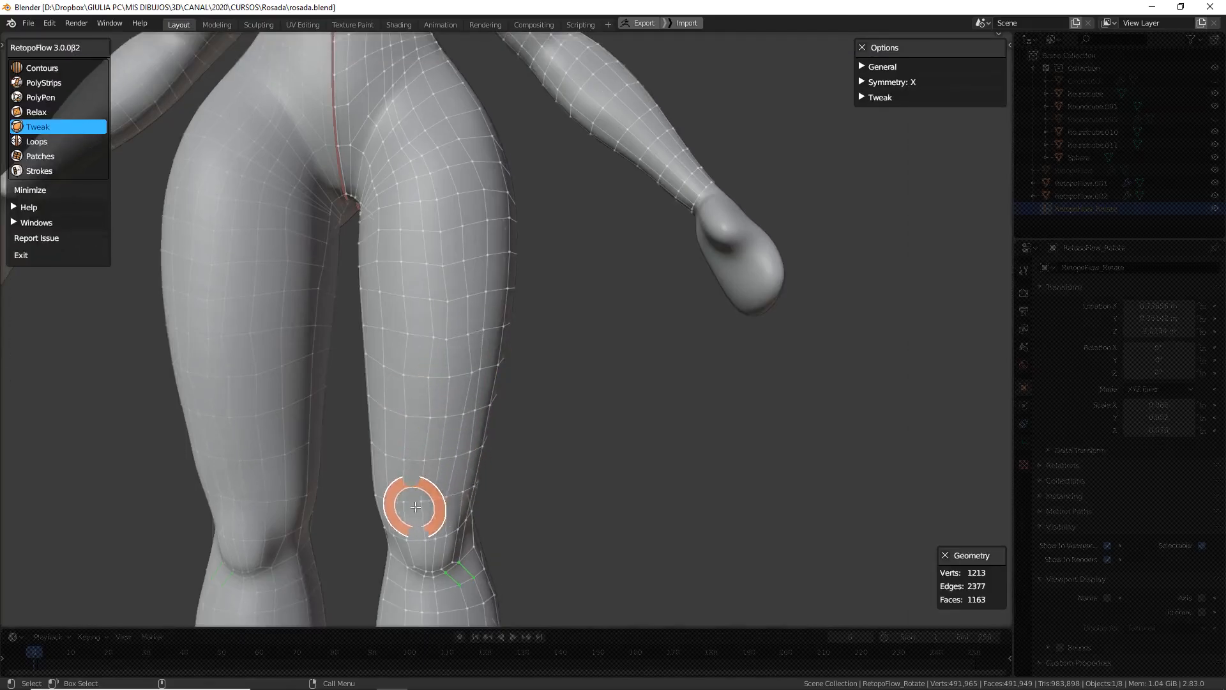
key(4)
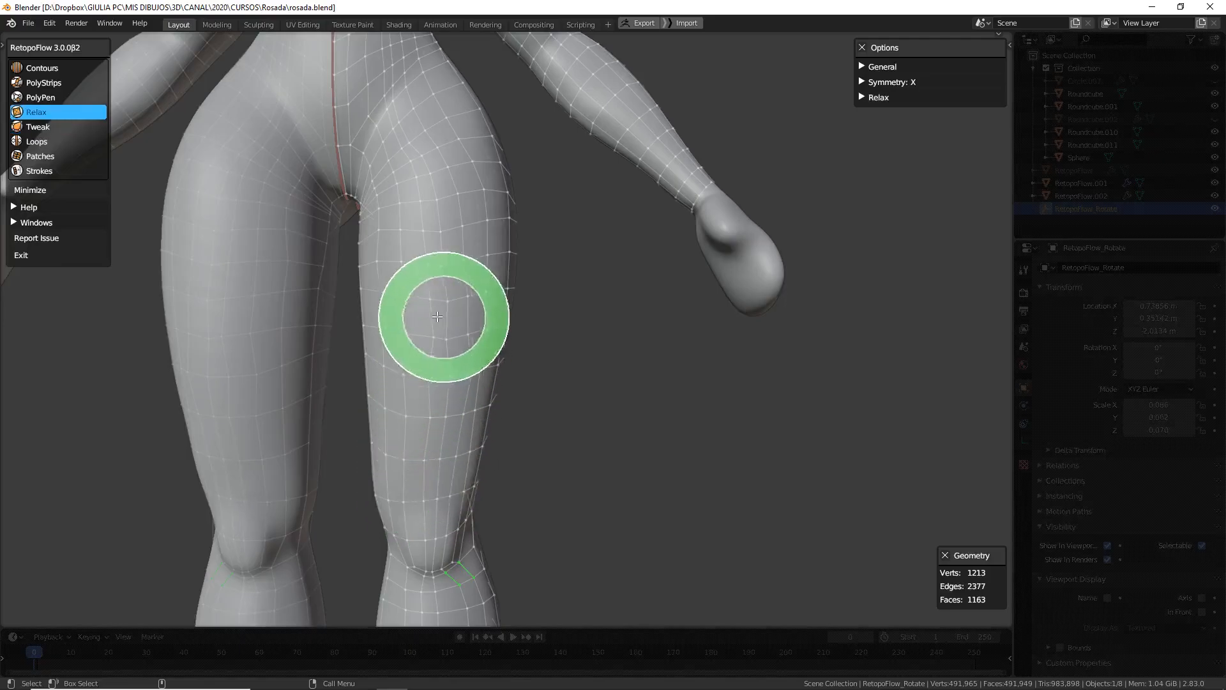
mouse_move(441, 295)
mouse_down()
mouse_move(430, 390)
mouse_move(445, 275)
mouse_move(429, 498)
mouse_move(515, 421)
mouse_move(493, 318)
mouse_move(454, 416)
mouse_up()
mouse_move(542, 397)
middle_down()
mouse_move(558, 381)
mouse_move(438, 334)
middle_up()
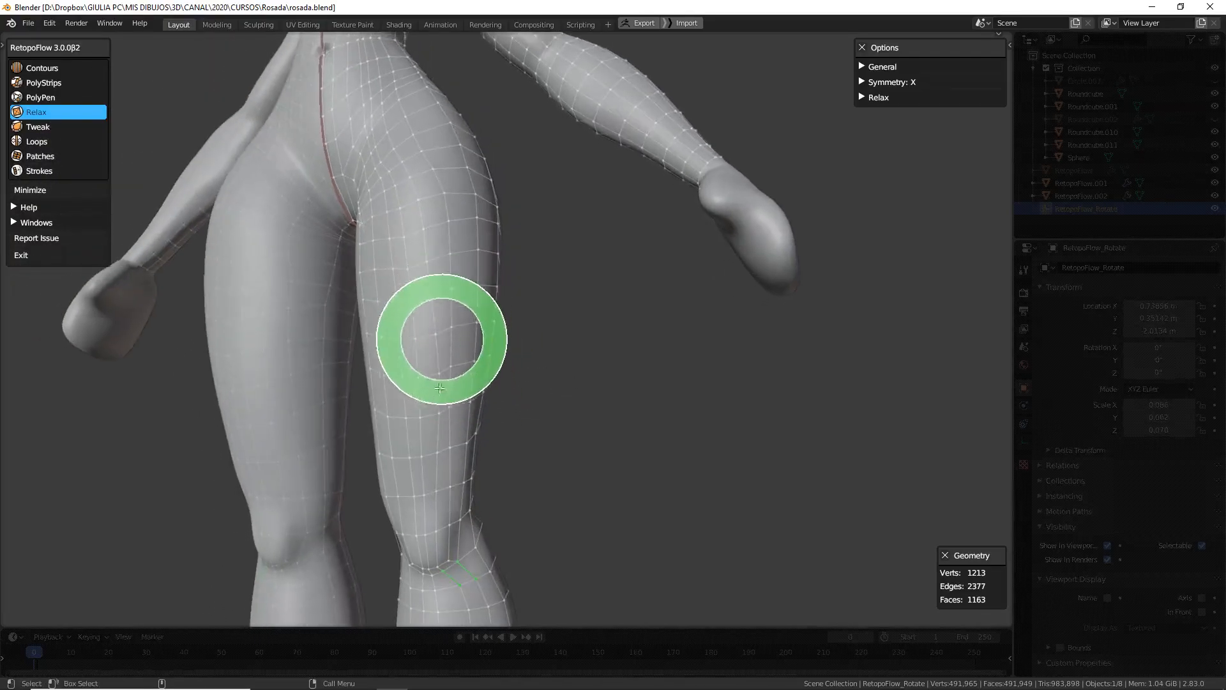
Resize the Tweak brush and reposition the vertices on the lower thigh and kneecap
key(5)
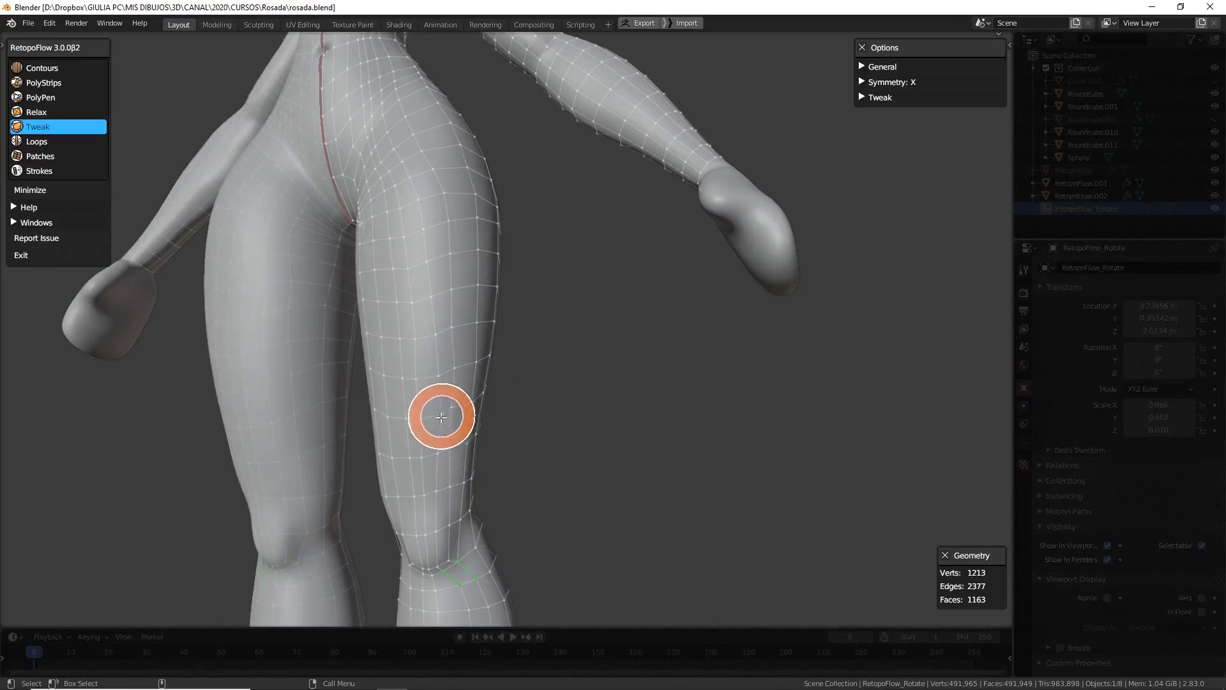
key(f)
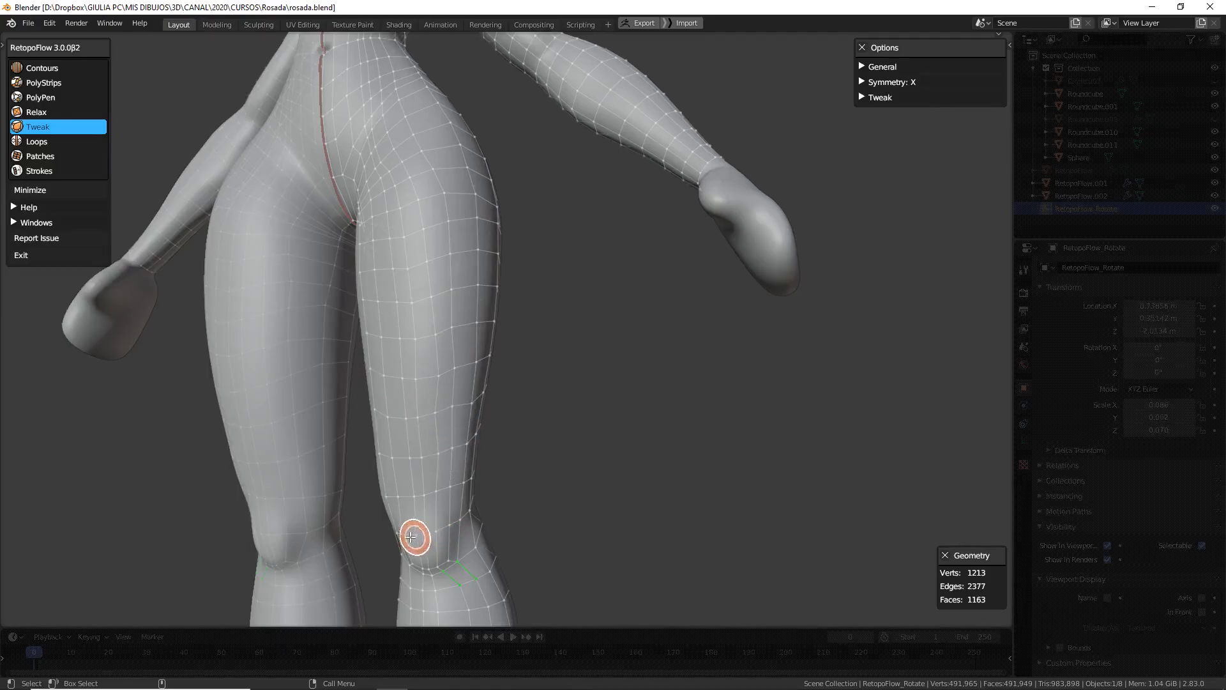
middle_drag(519, 479, 524, 488)
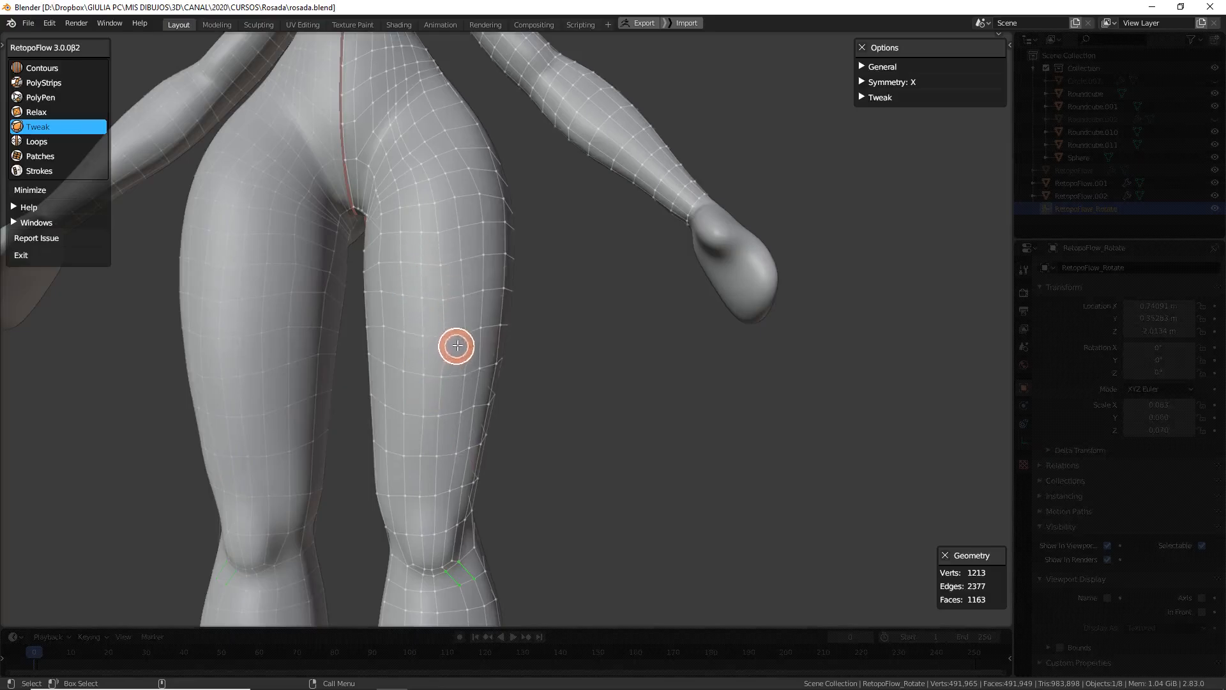
Relax the front and outer side of the thigh from the hip down to the knee
key(4)
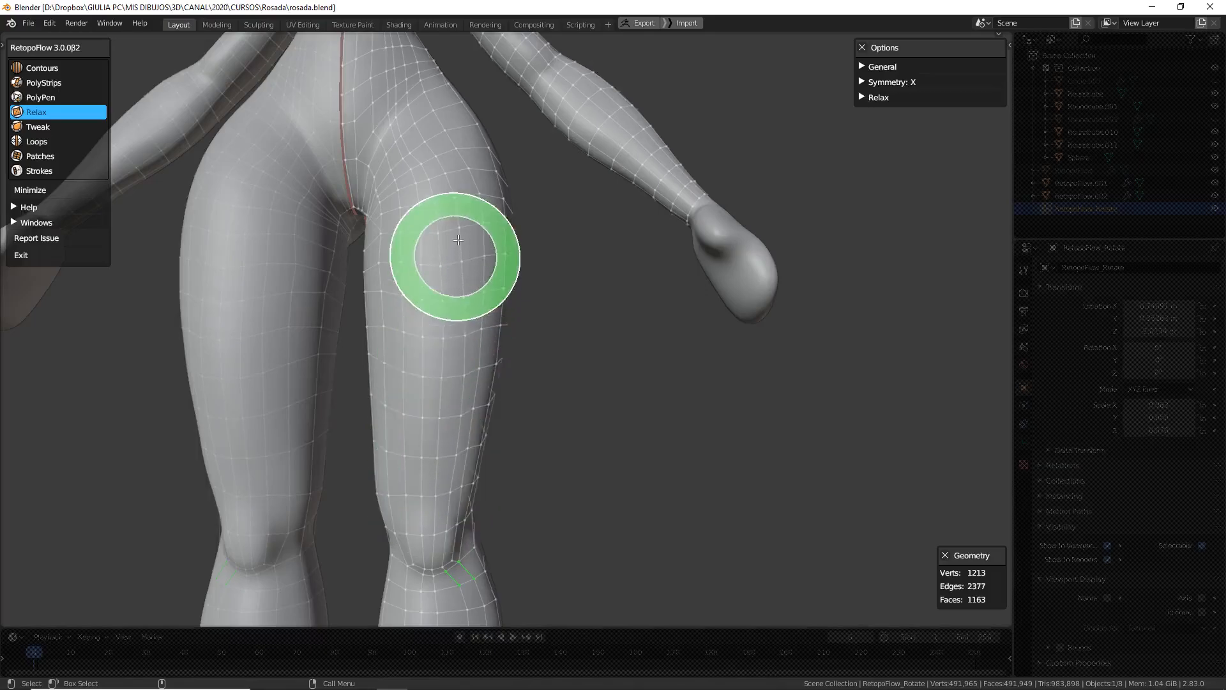
mouse_move(430, 358)
middle_down()
mouse_move(525, 389)
mouse_move(438, 294)
middle_up()
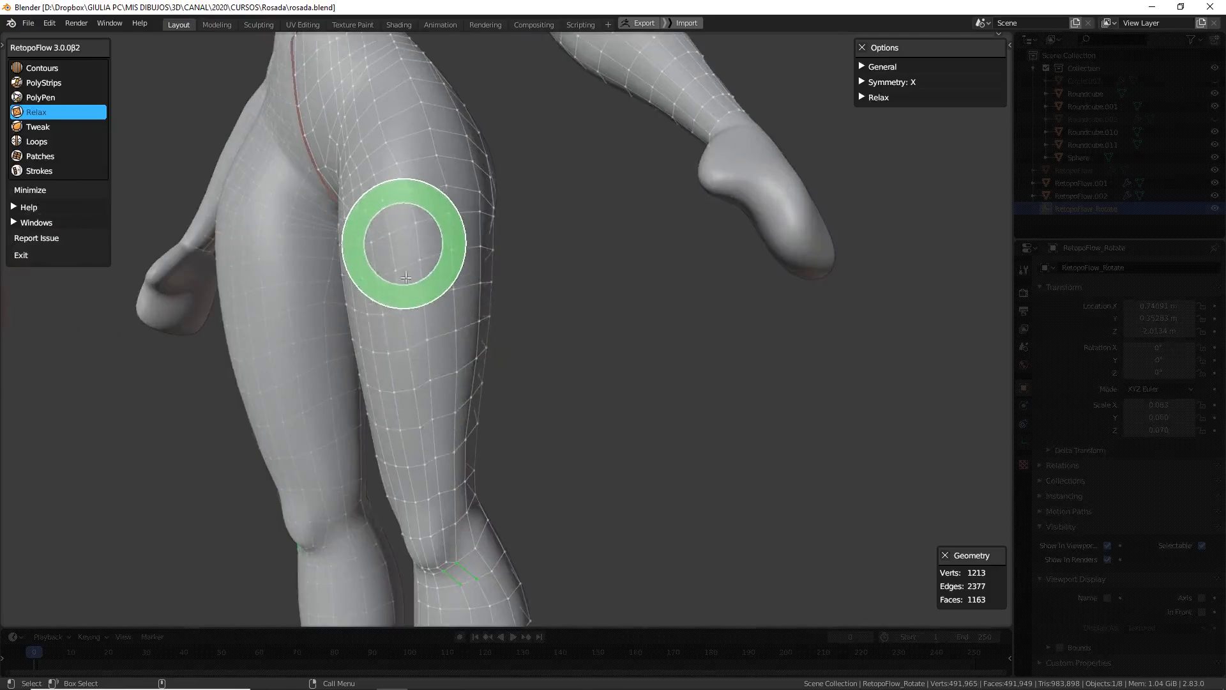
middle_drag(446, 370, 470, 276)
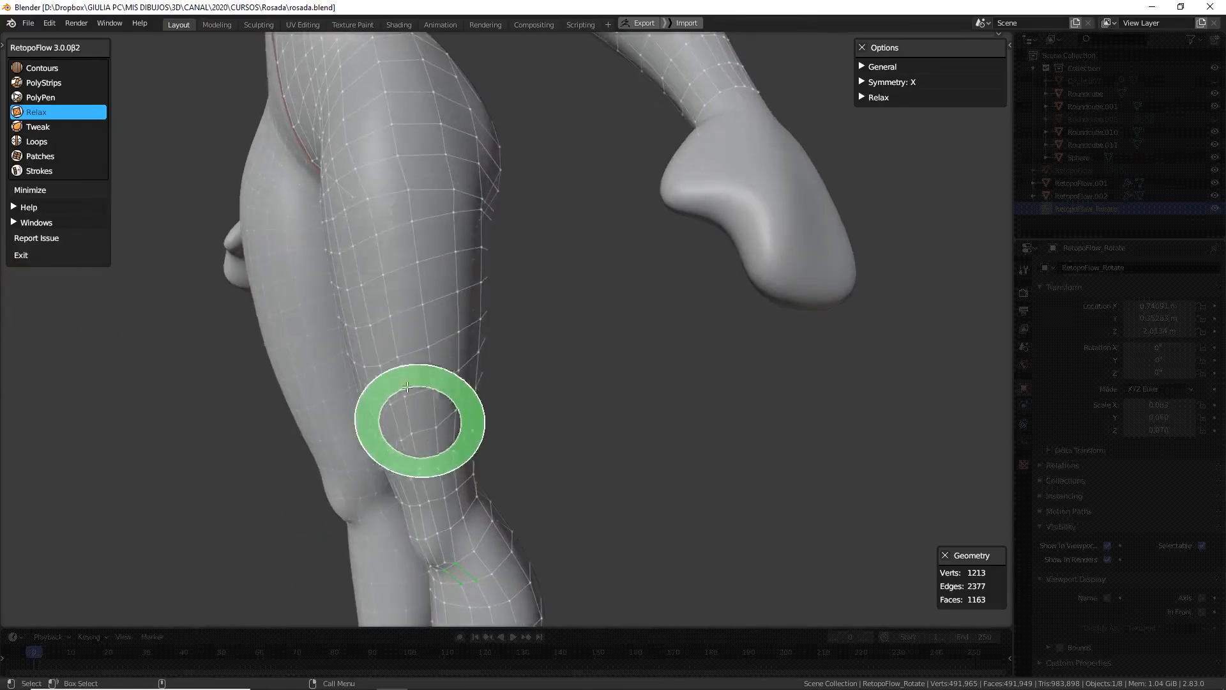
mouse_move(411, 424)
middle_down()
mouse_move(574, 387)
mouse_move(558, 397)
middle_up()
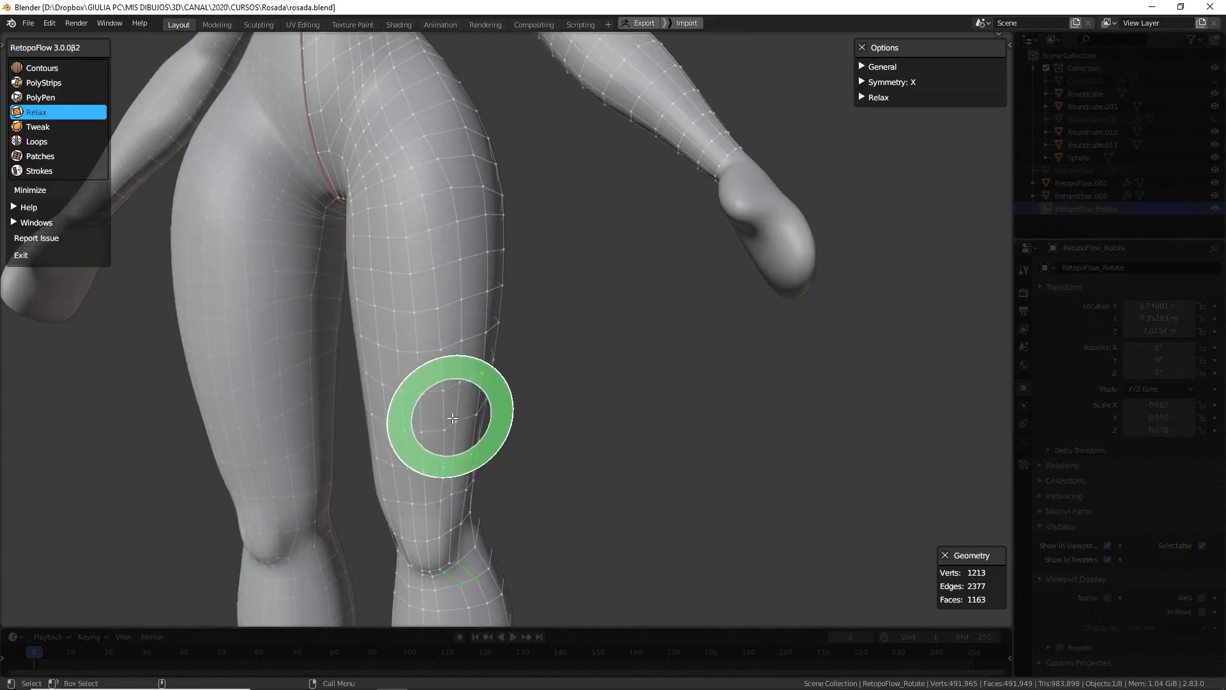
Alternate Tweak and Relax along the thigh and above the knee to straighten the edge rows
key(5)
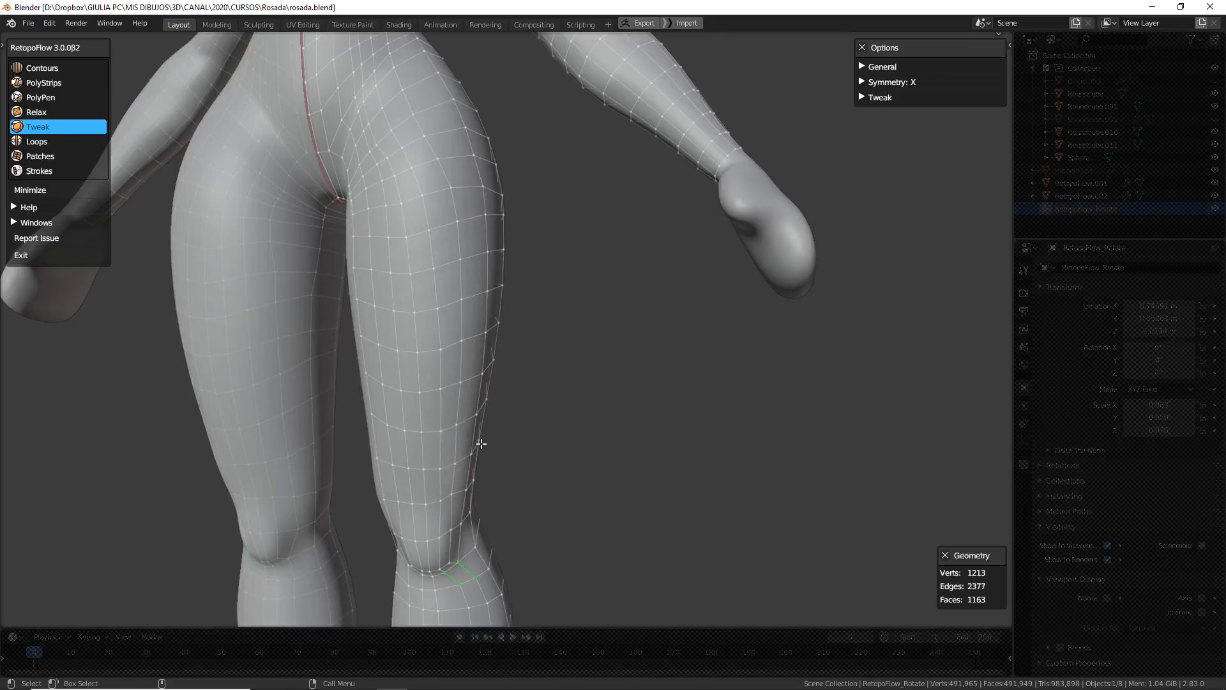
key(4)
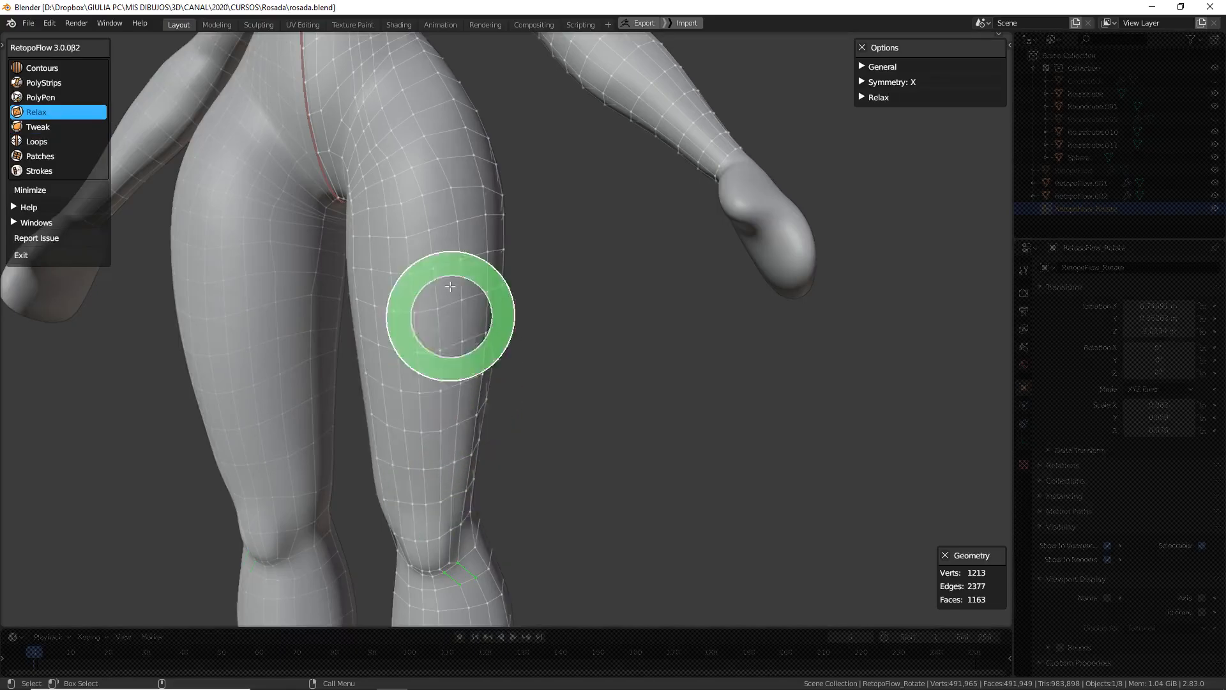
key(5)
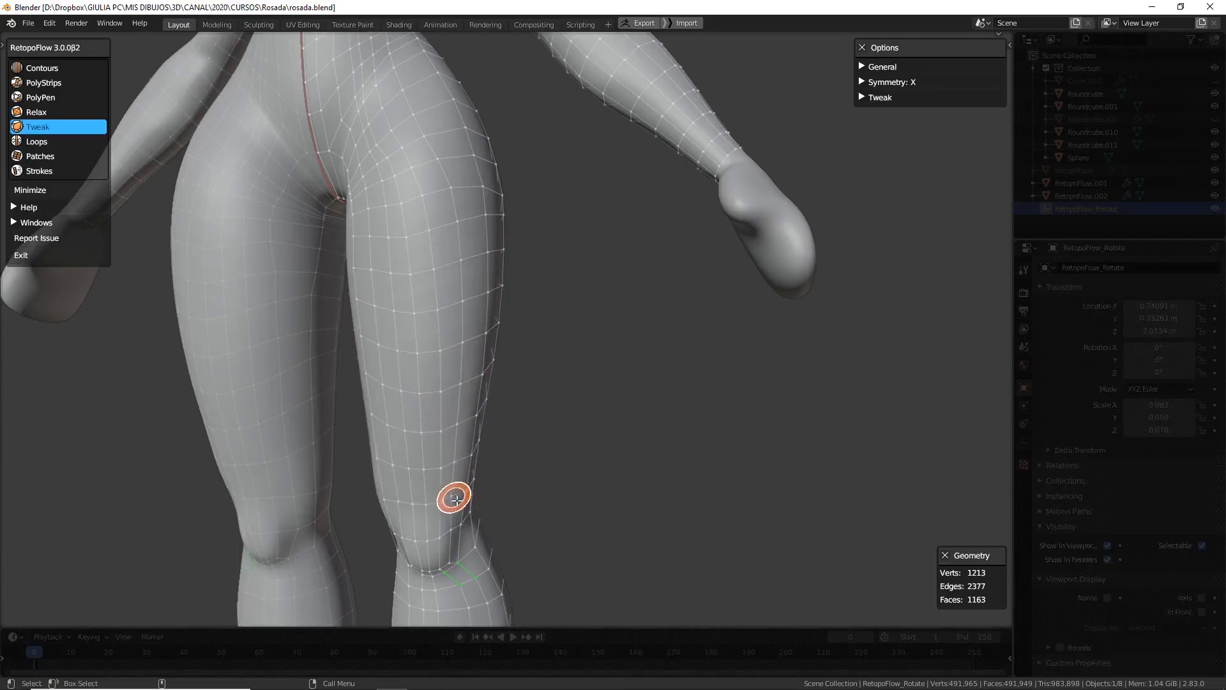
key(4)
Relax the abdomen's mesh between the breast and the waist
mouse_move(544, 445)
middle_down()
mouse_move(528, 493)
mouse_move(605, 446)
mouse_move(528, 343)
mouse_move(531, 420)
mouse_move(512, 424)
middle_up()
mouse_move(423, 383)
middle_down()
mouse_move(418, 360)
mouse_move(429, 356)
mouse_move(419, 392)
mouse_move(323, 342)
middle_up()
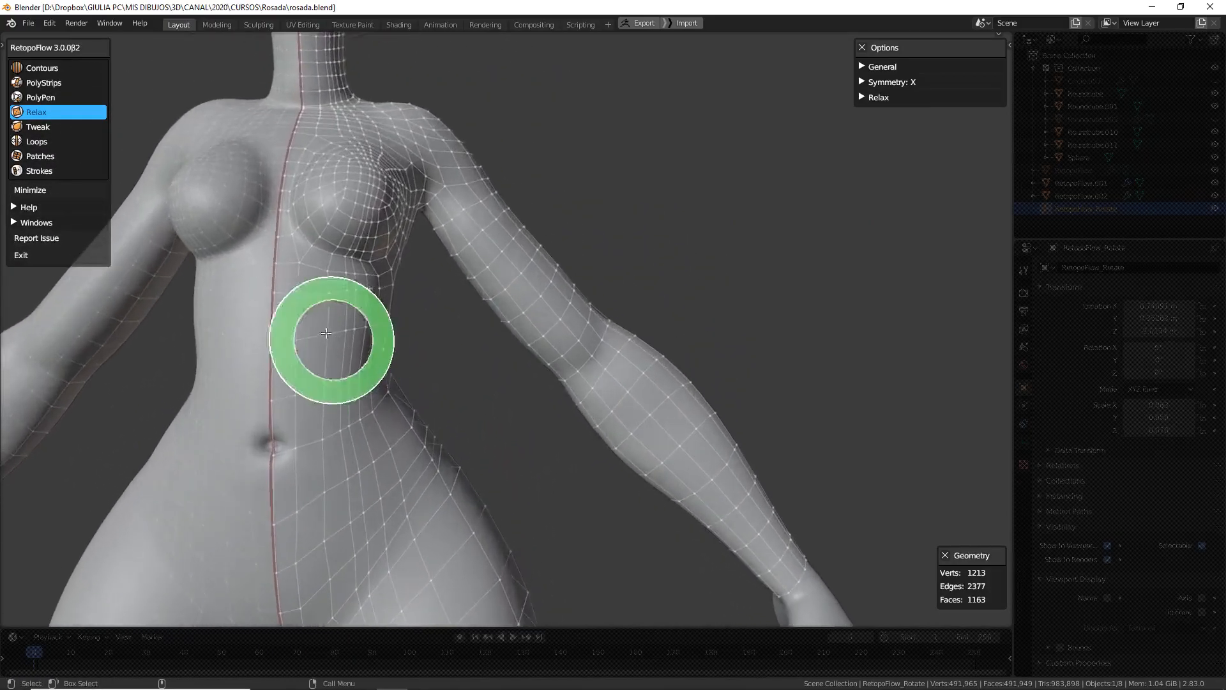
mouse_move(327, 356)
mouse_down()
mouse_move(330, 408)
mouse_move(353, 382)
mouse_up()
middle_drag(421, 388, 433, 382)
Even out the abdomen's edge rows with Tweak and Relax, using a smaller Tweak brush for individual vertices
key(5)
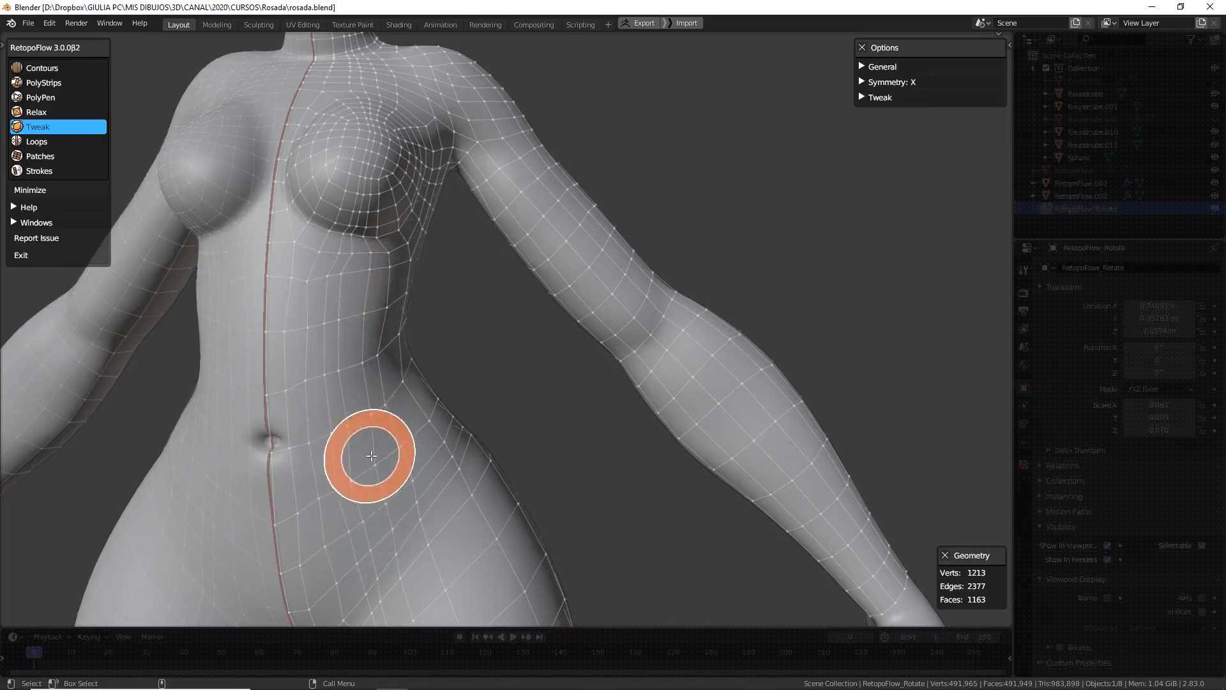
key(4)
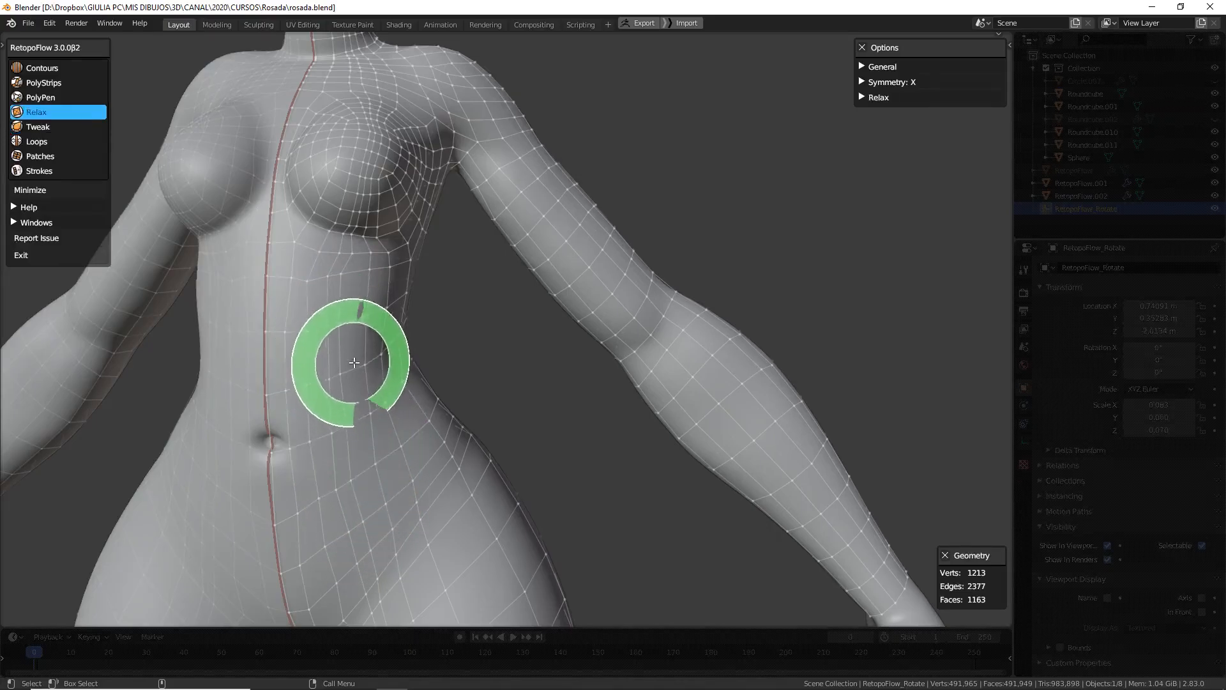
key(5)
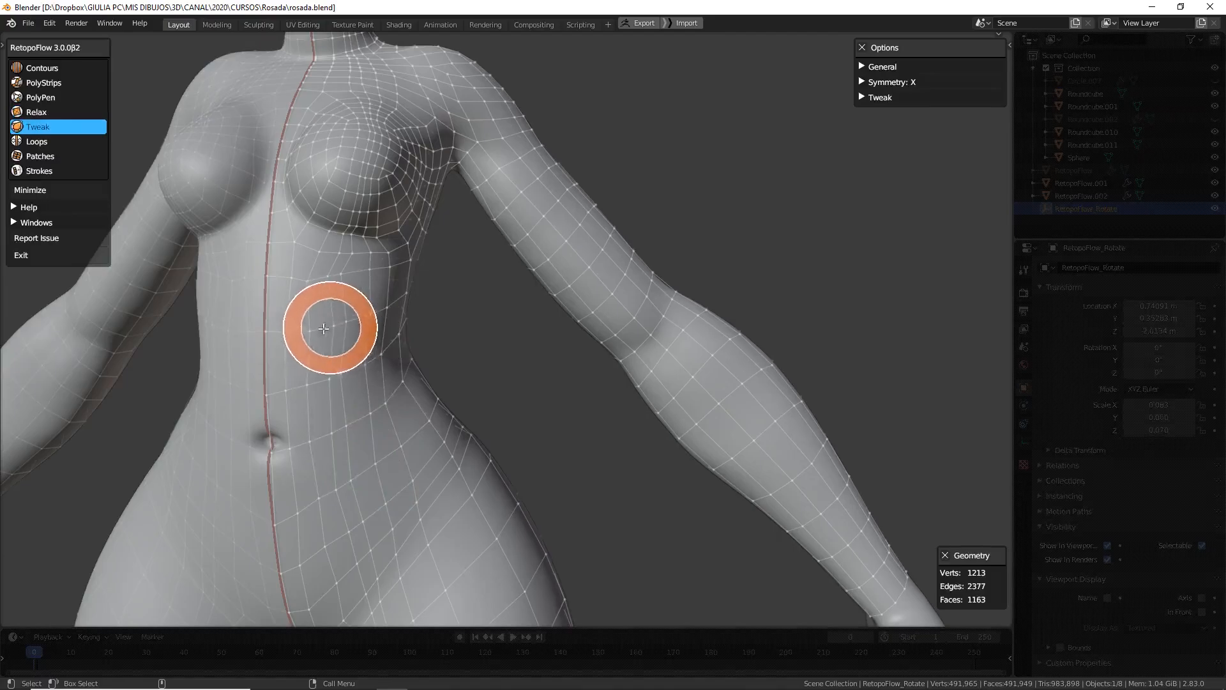
key(f)
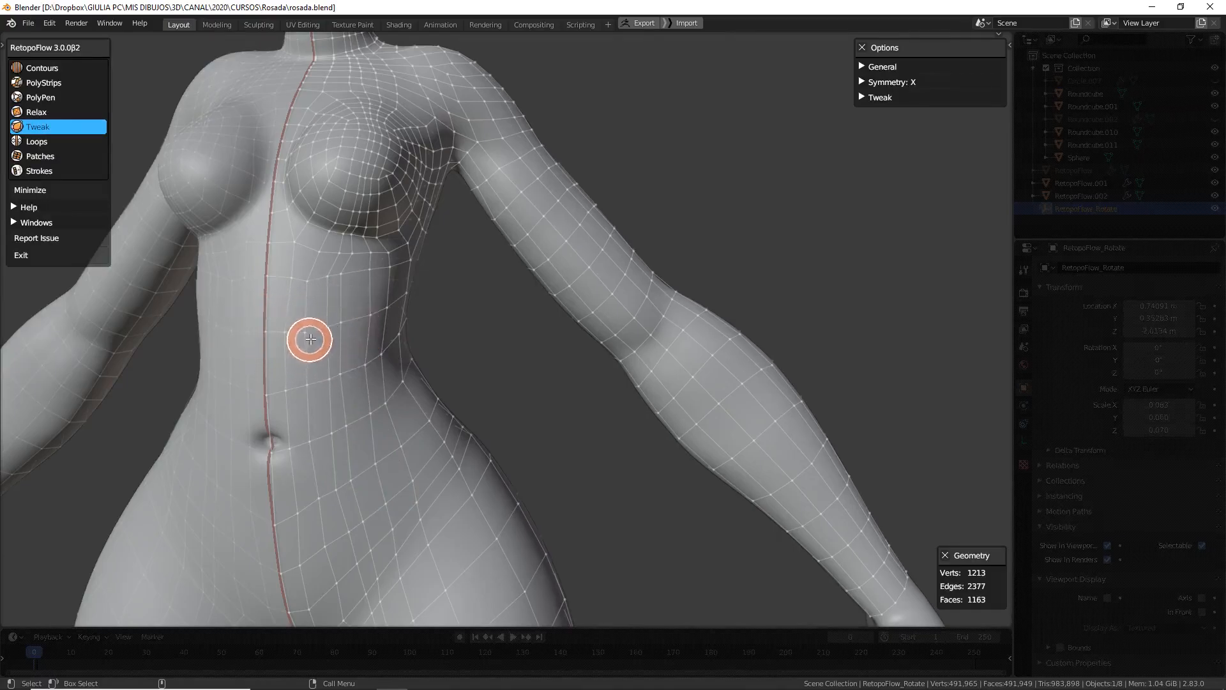
click(358, 305)
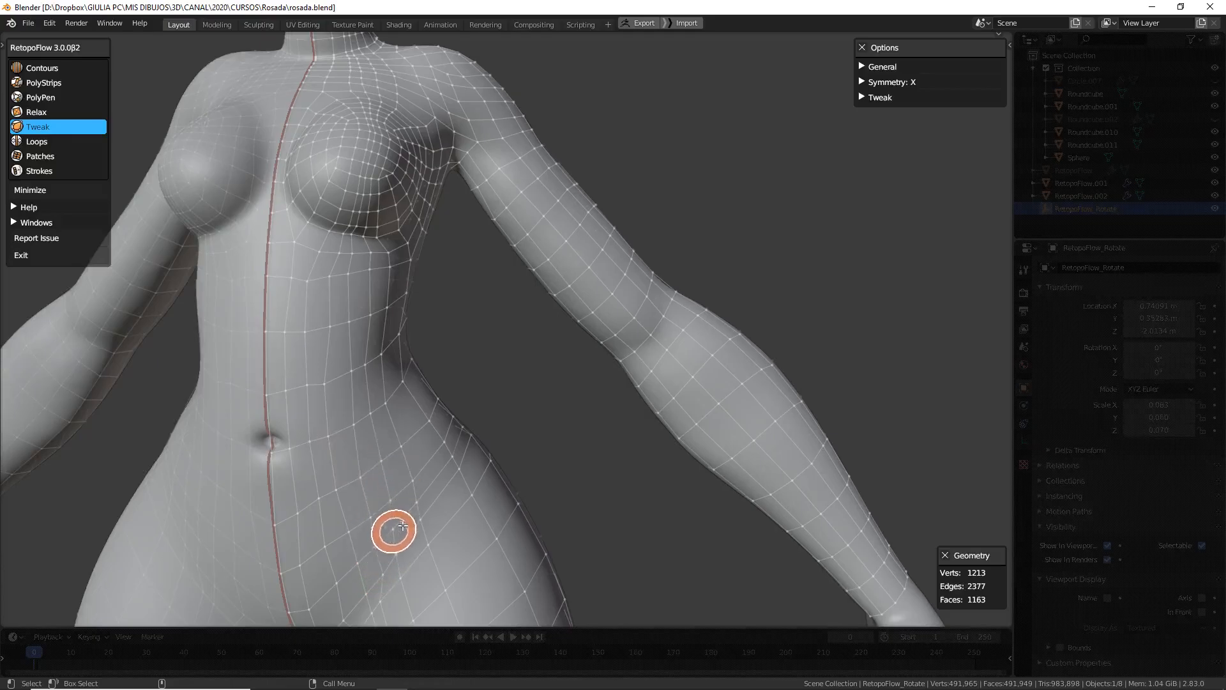
Relax the abdomen and the area beneath the breast, and adjust the vertices near the midline with Tweak
key(4)
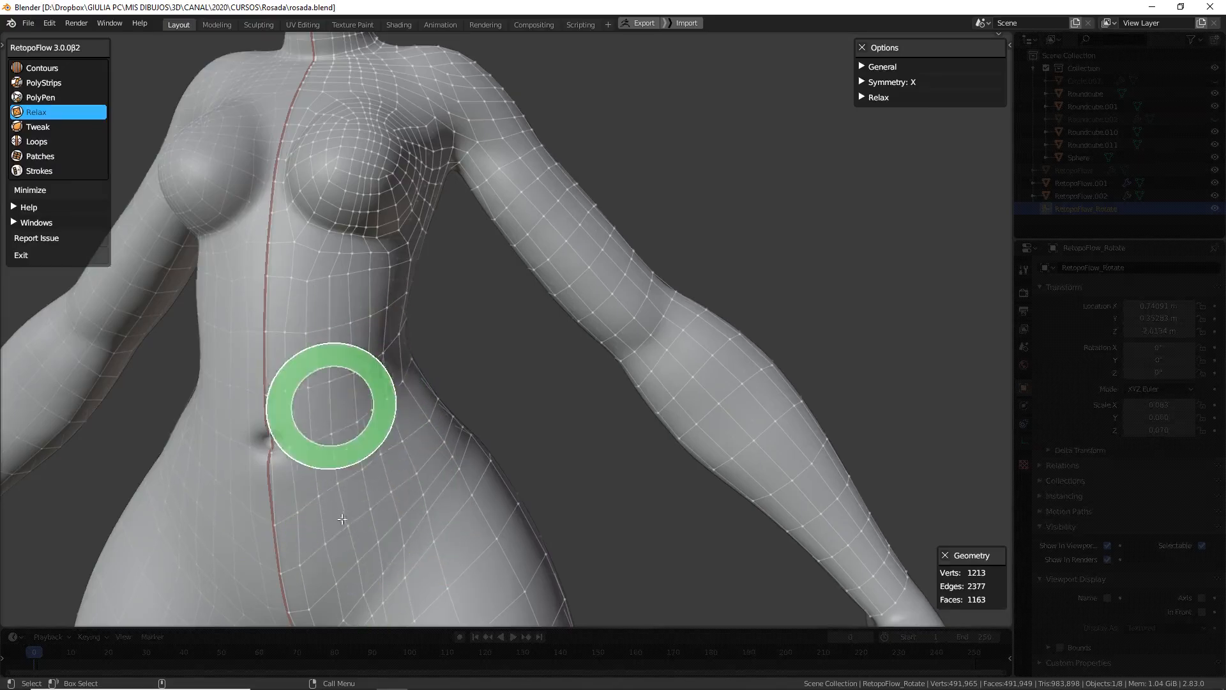
mouse_move(435, 287)
middle_down()
mouse_move(461, 319)
mouse_move(447, 329)
middle_up()
mouse_move(471, 370)
middle_down()
mouse_move(414, 364)
mouse_move(404, 377)
mouse_move(487, 367)
middle_up()
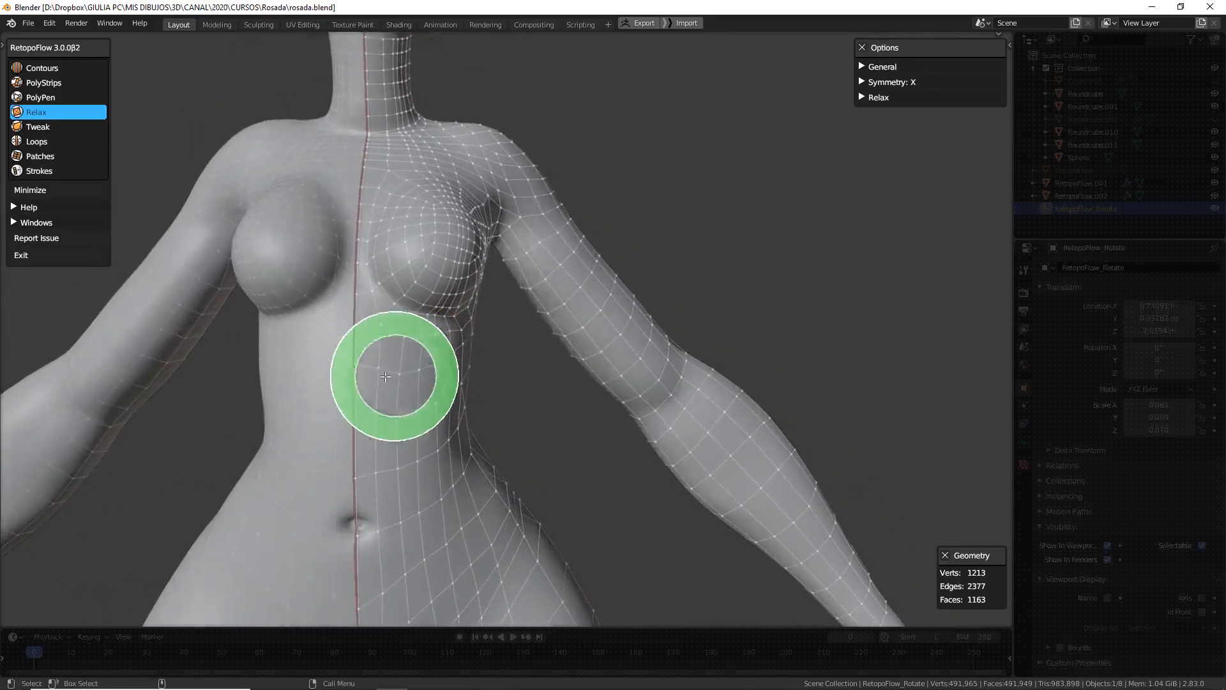
key(5)
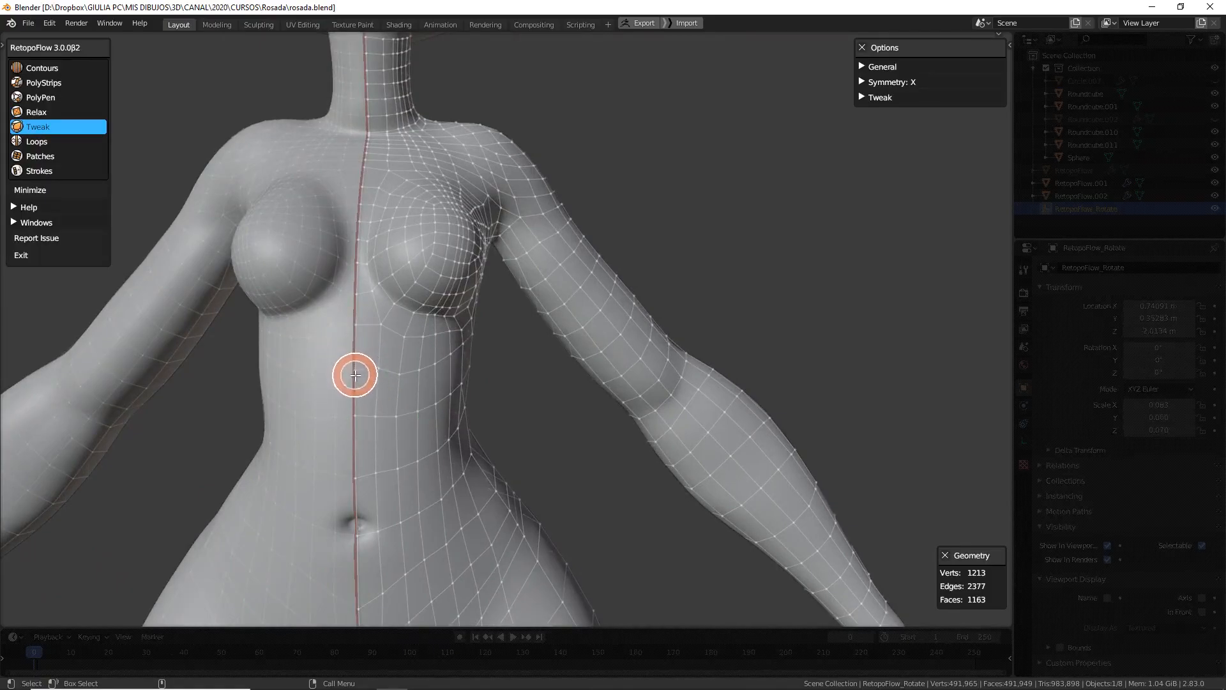
key(4)
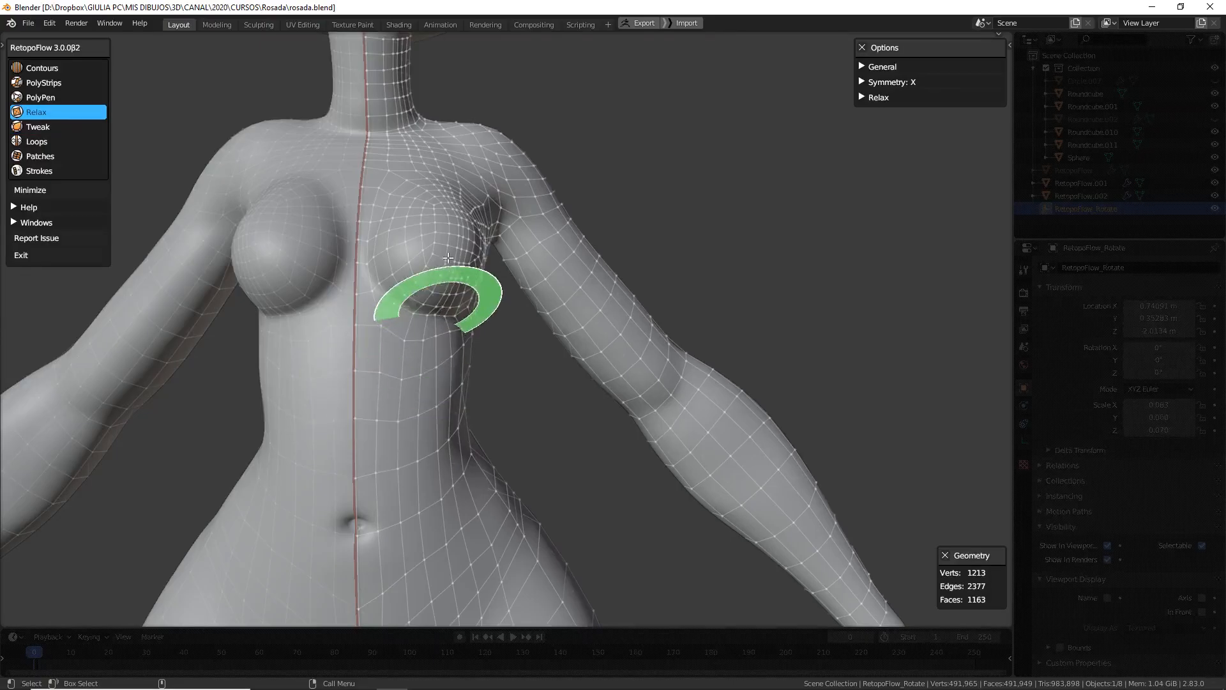
Relax the mesh over the upper chest, between the breast, collarbone and shoulder
mouse_move(517, 351)
middle_down()
mouse_move(495, 372)
mouse_move(519, 358)
middle_up()
scroll(495, 371, up, 2)
shift+middle_drag(423, 188, 462, 295)
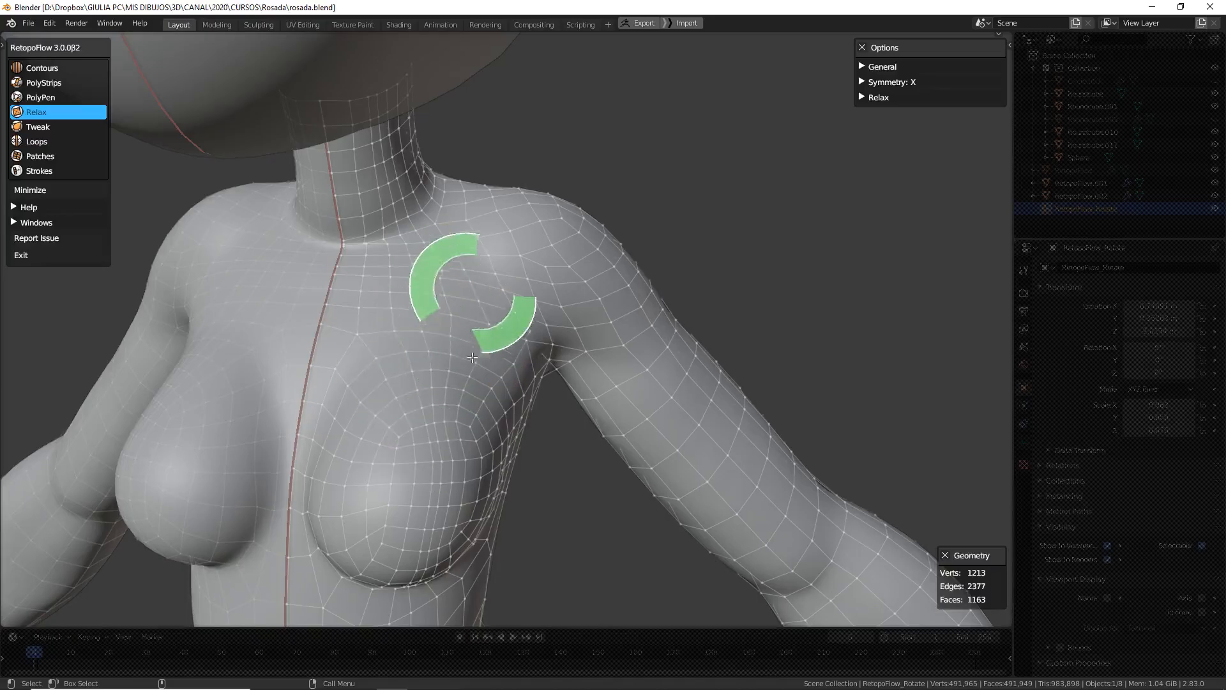
middle_drag(517, 357, 441, 323)
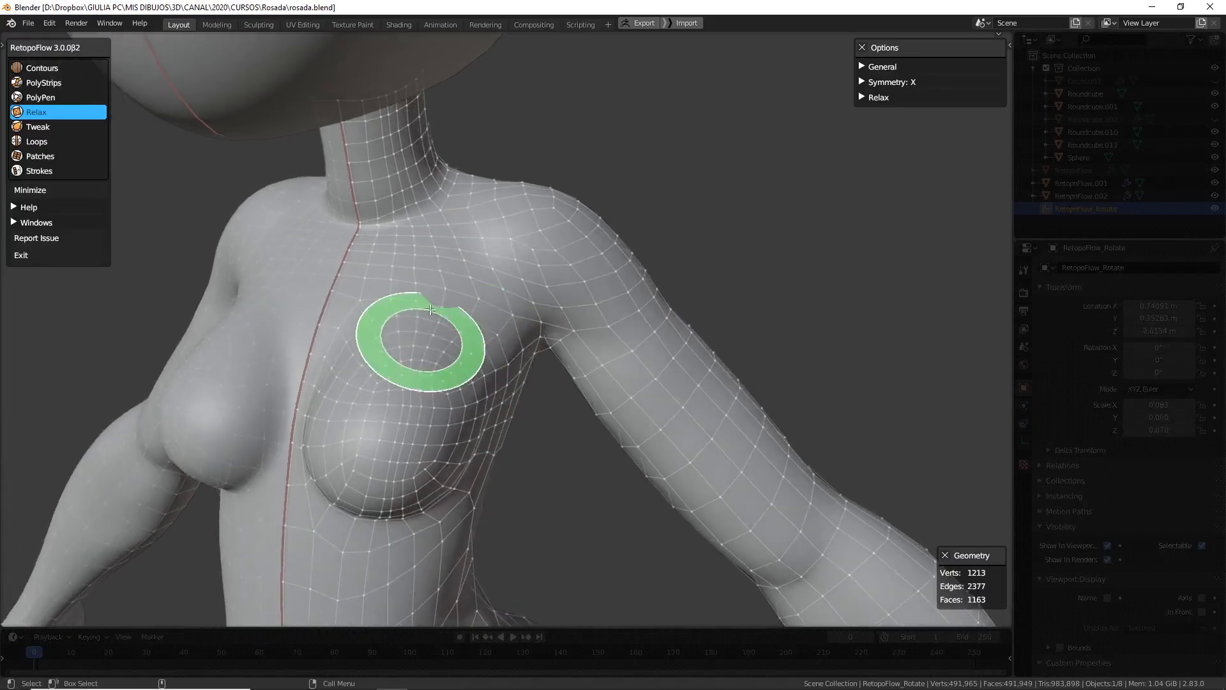
middle_drag(431, 309, 436, 328)
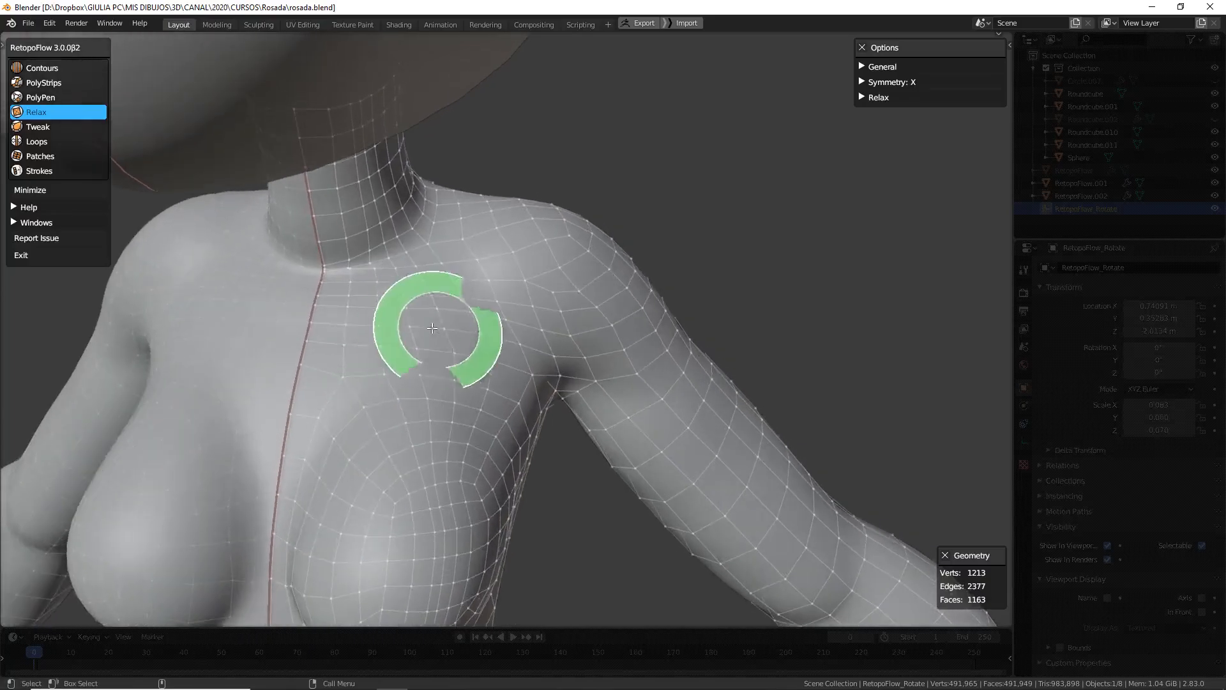
Reposition the vertices on the upper chest between the midline and the top of the breast with Tweak
key(3)
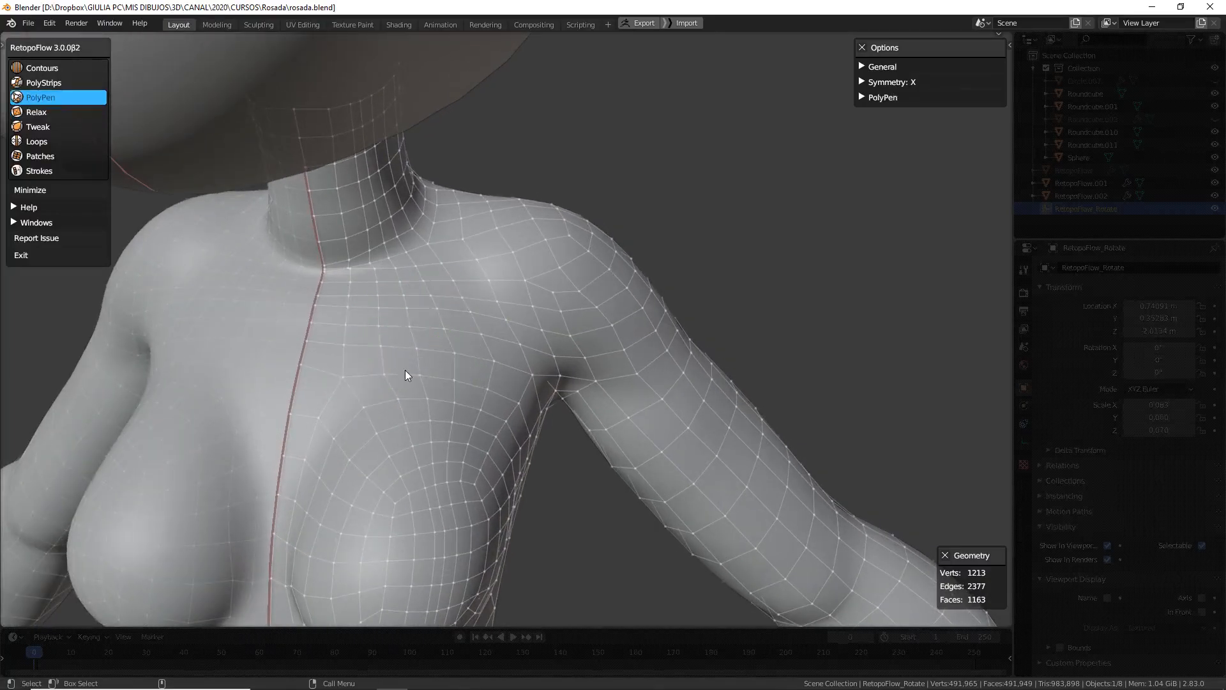
key(5)
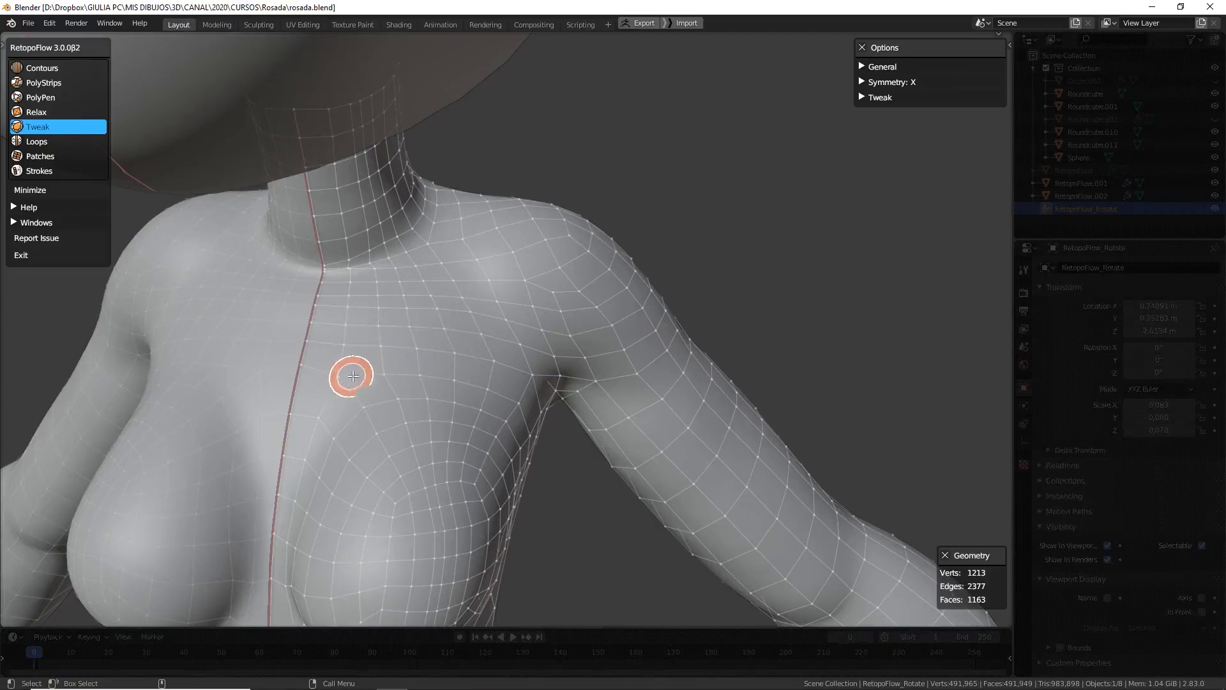
key(4)
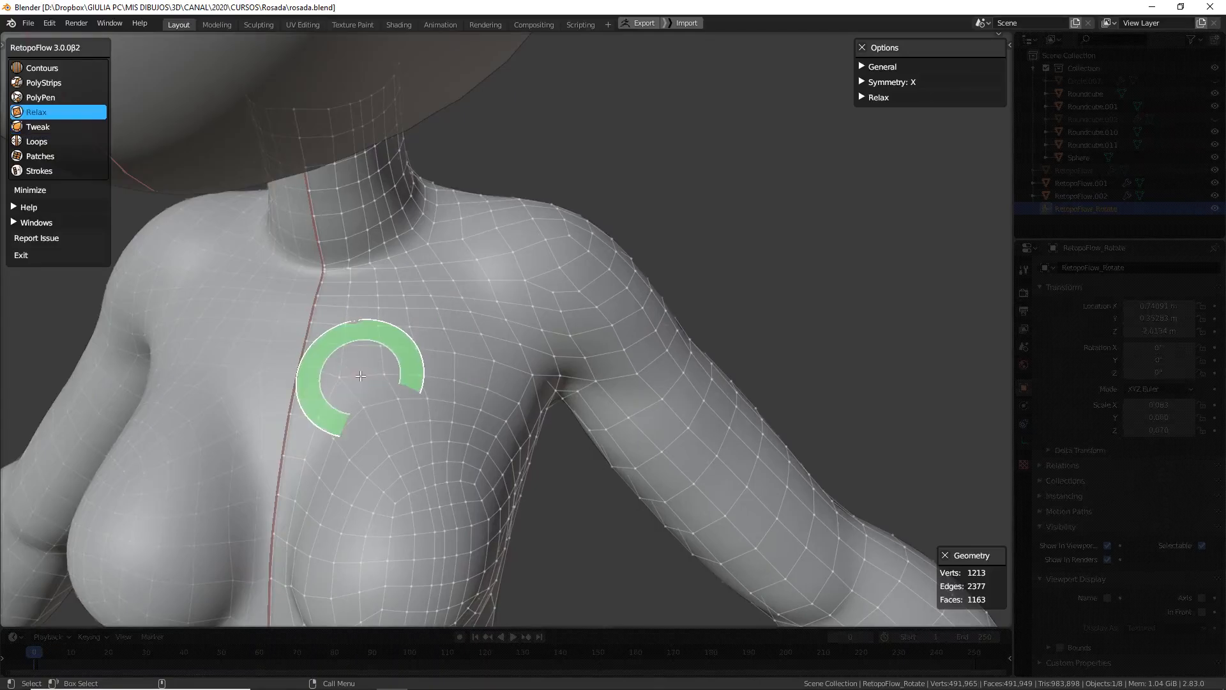
key(5)
click(394, 373)
drag(350, 377, 338, 378)
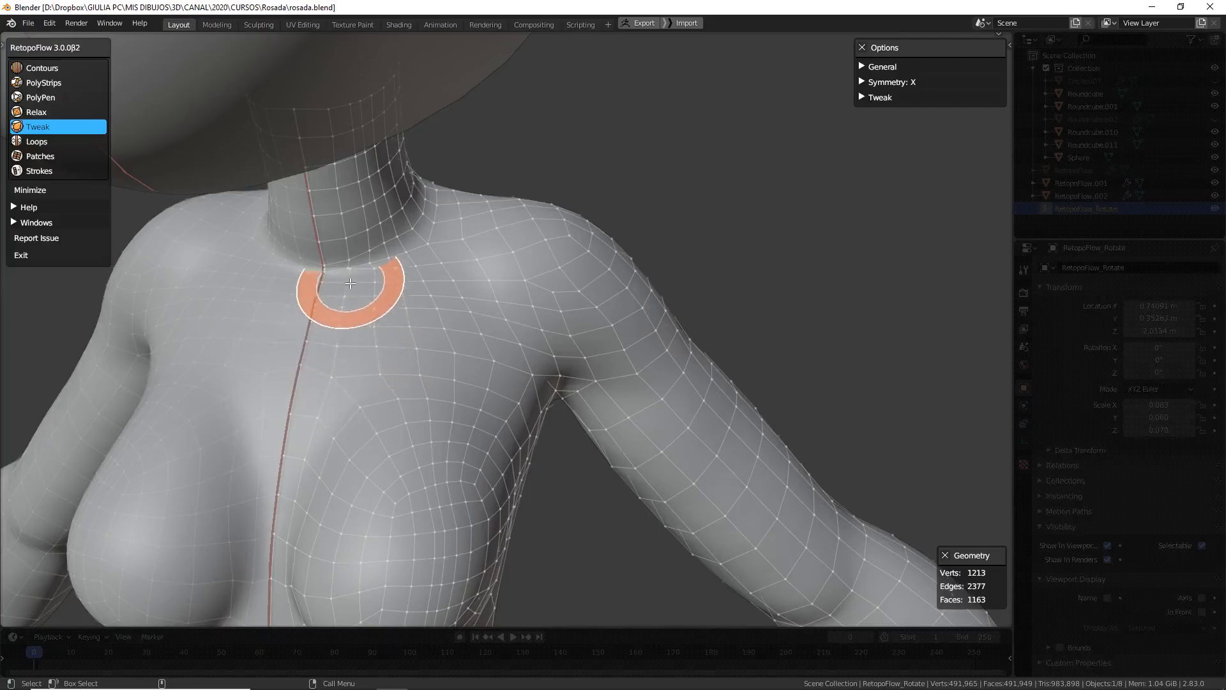
Adjust the vertices around the collarbone and the base of the neck with Tweak
scroll(341, 355, up, 6)
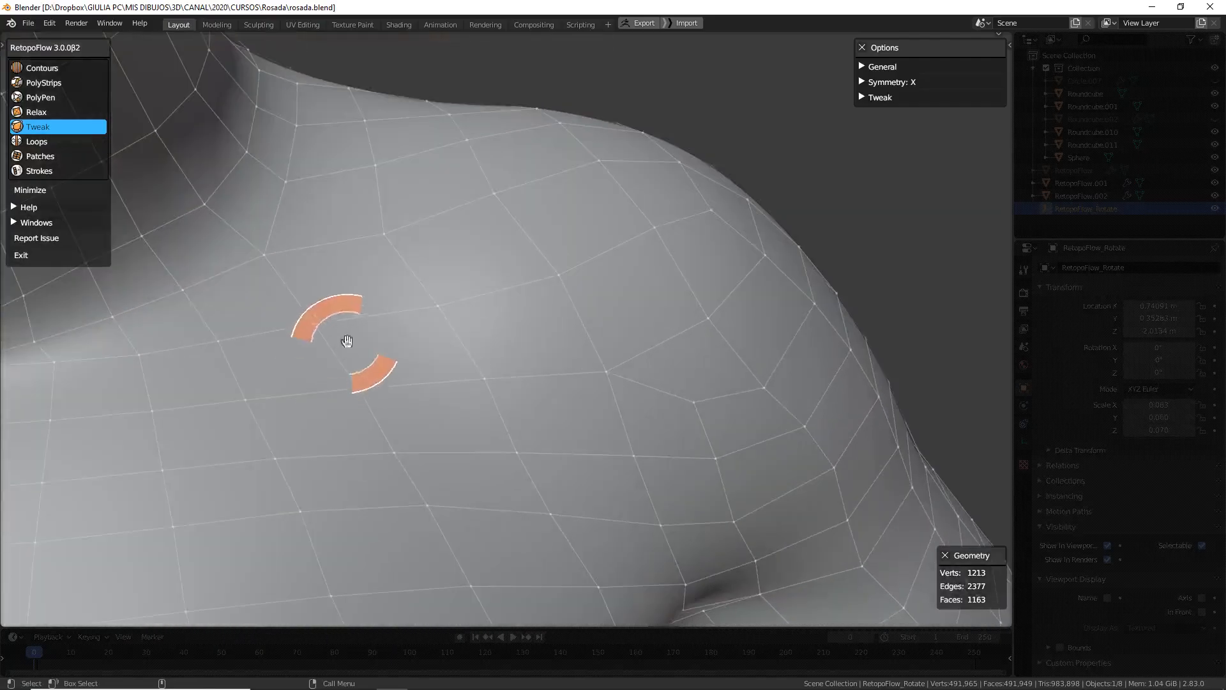
ctrl+scroll(348, 343, down, 8)
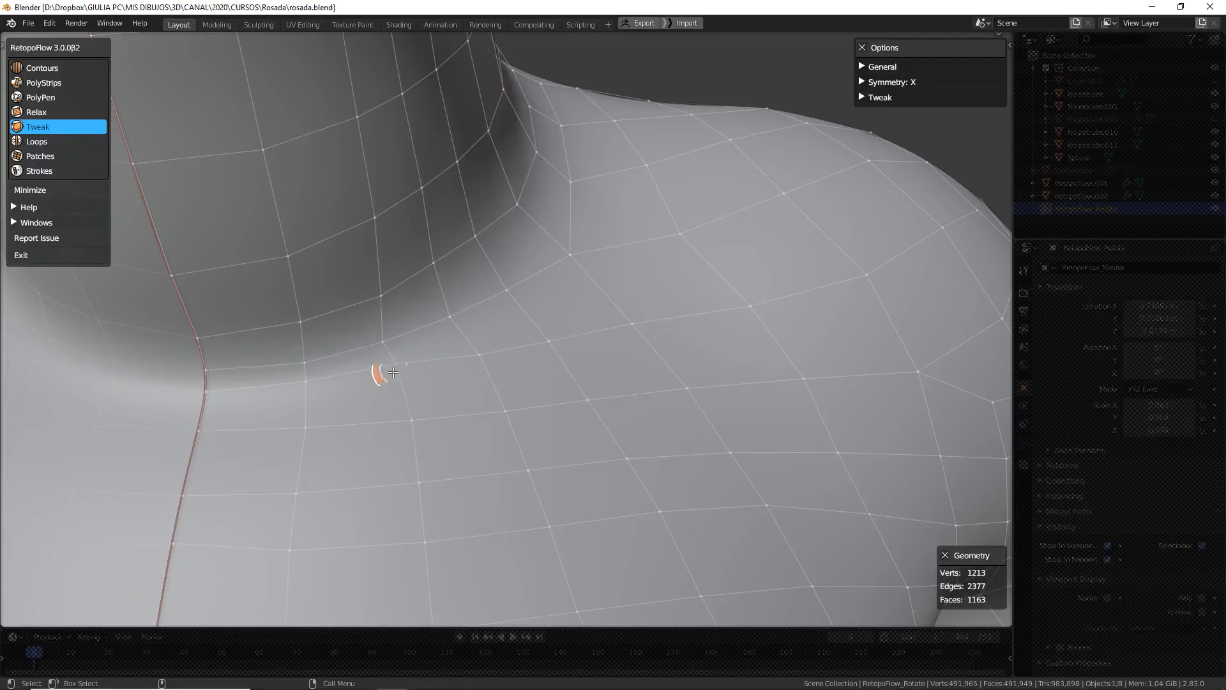
scroll(544, 350, down, 9)
mouse_move(533, 366)
middle_down()
mouse_move(534, 301)
mouse_move(527, 351)
middle_up()
scroll(543, 294, up, 4)
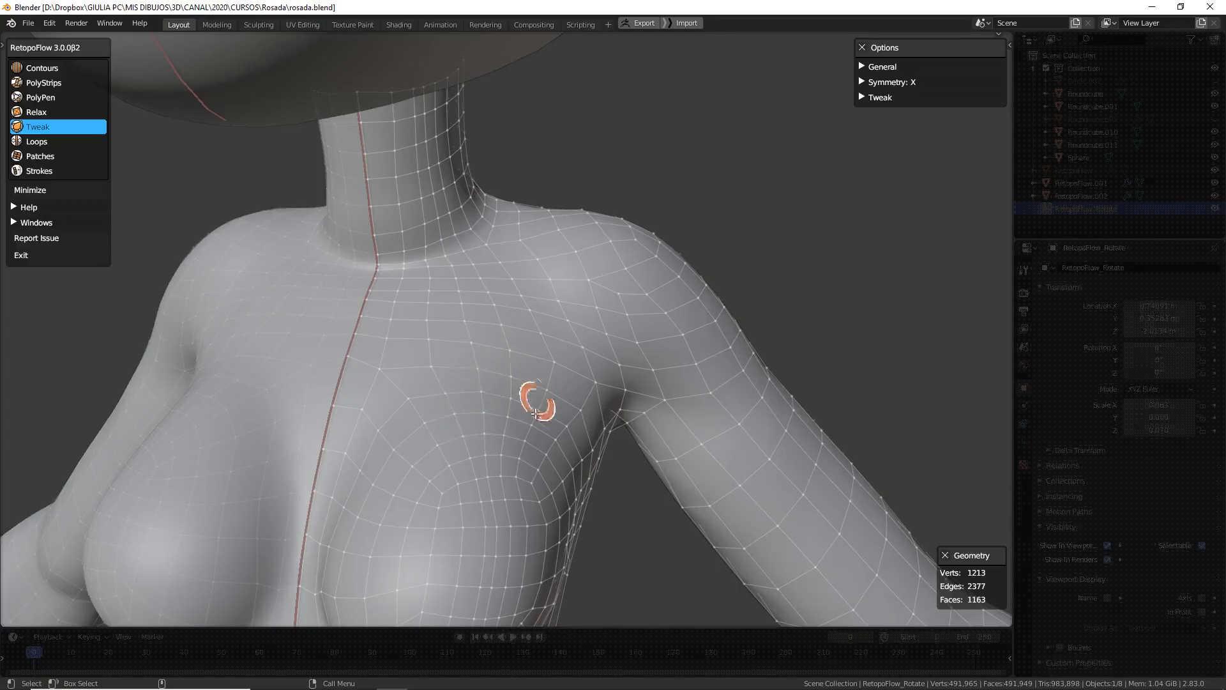
Even out the edge loops over the top and outer side of the breast with Tweak
scroll(538, 408, down, 3)
middle_drag(520, 444, 509, 422)
scroll(485, 387, up, 2)
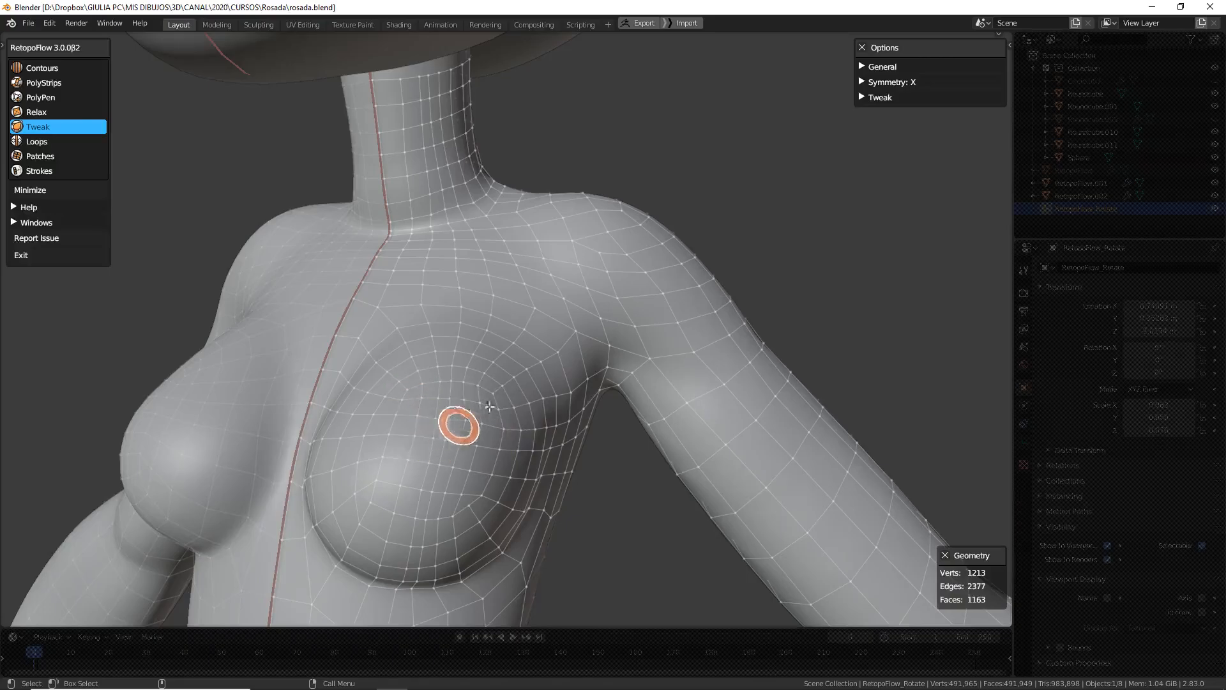
middle_drag(514, 455, 517, 458)
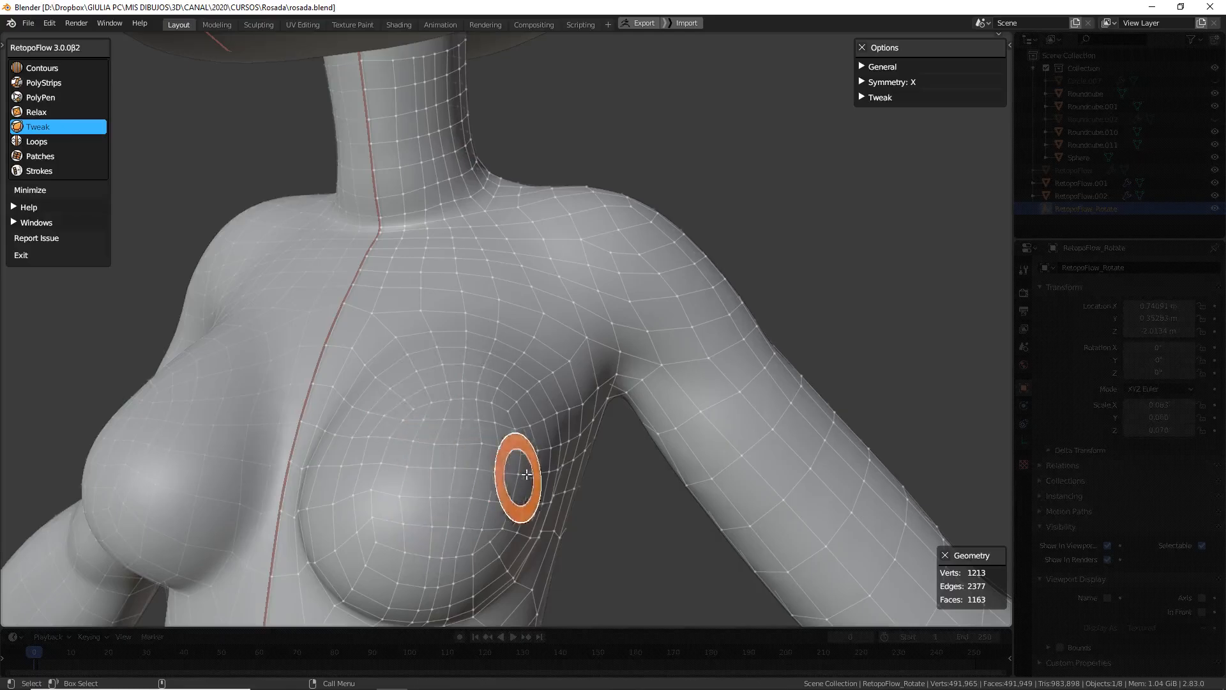
middle_drag(509, 457, 470, 442)
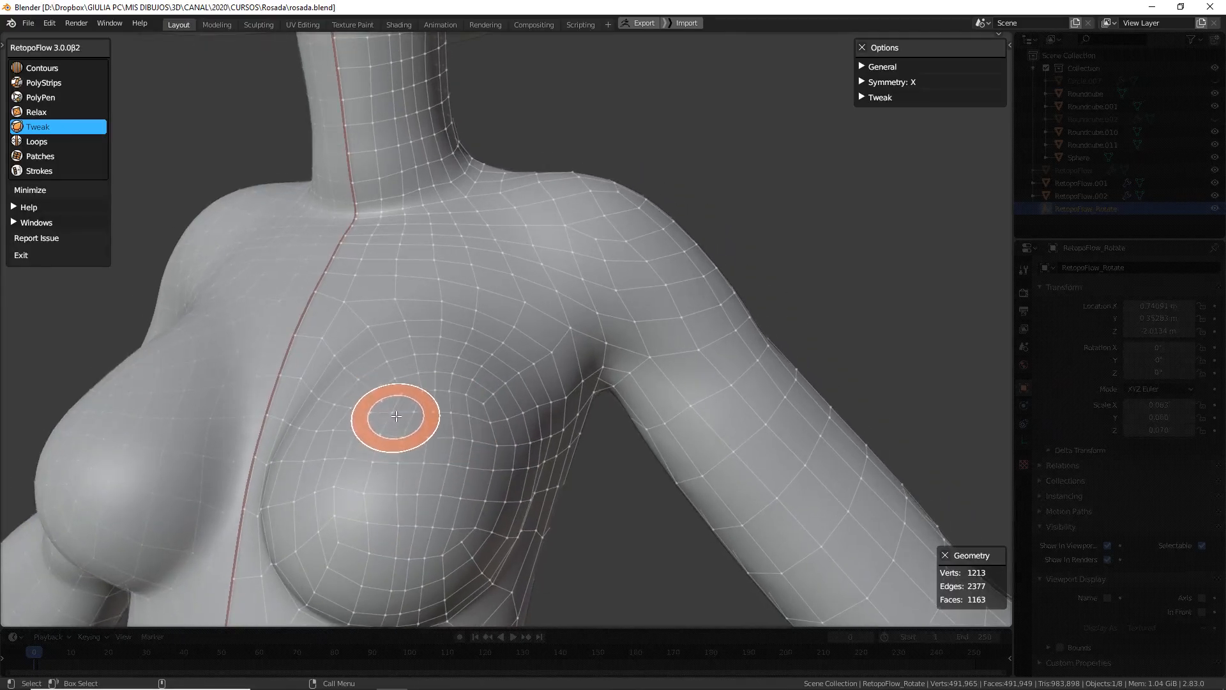
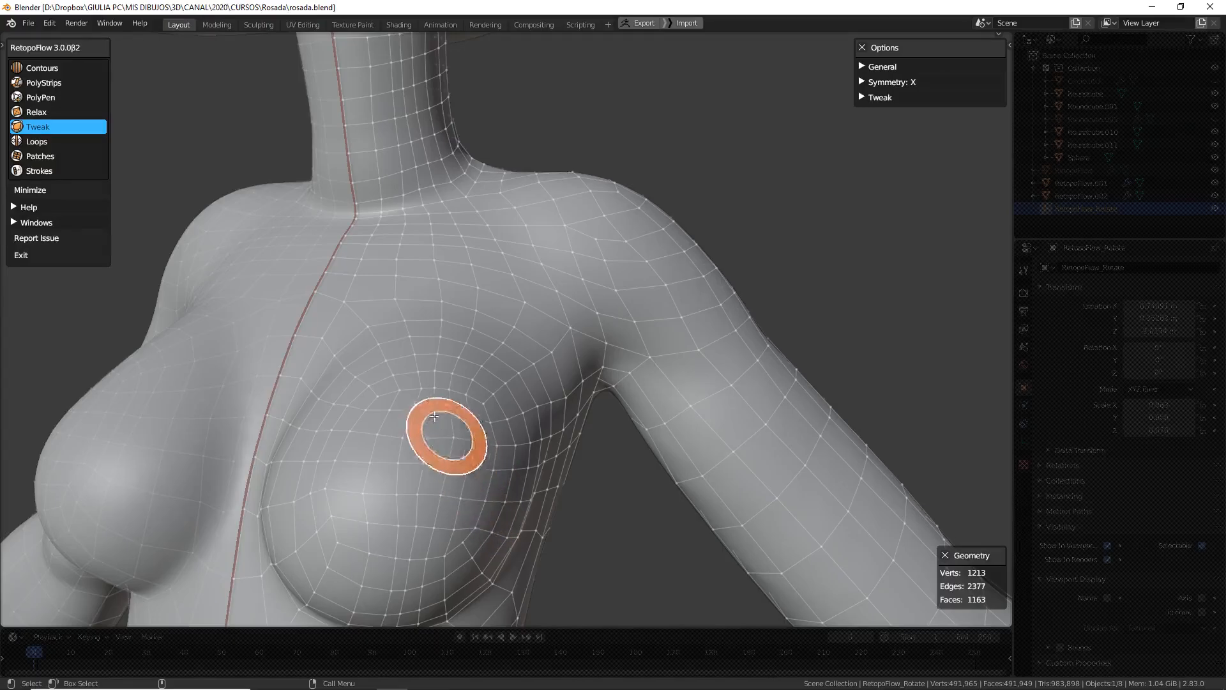
mouse_move(384, 440)
middle_down()
mouse_move(430, 471)
mouse_move(478, 426)
middle_up()
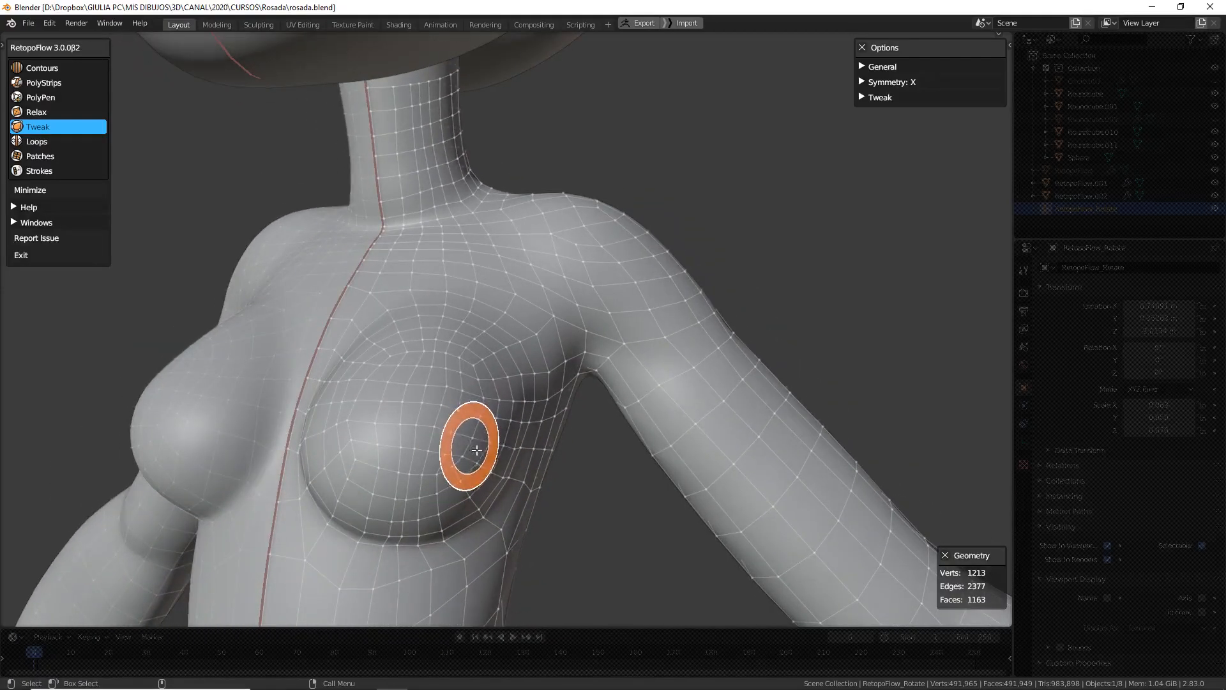
mouse_move(443, 364)
middle_down()
mouse_move(451, 430)
mouse_move(396, 364)
middle_up()
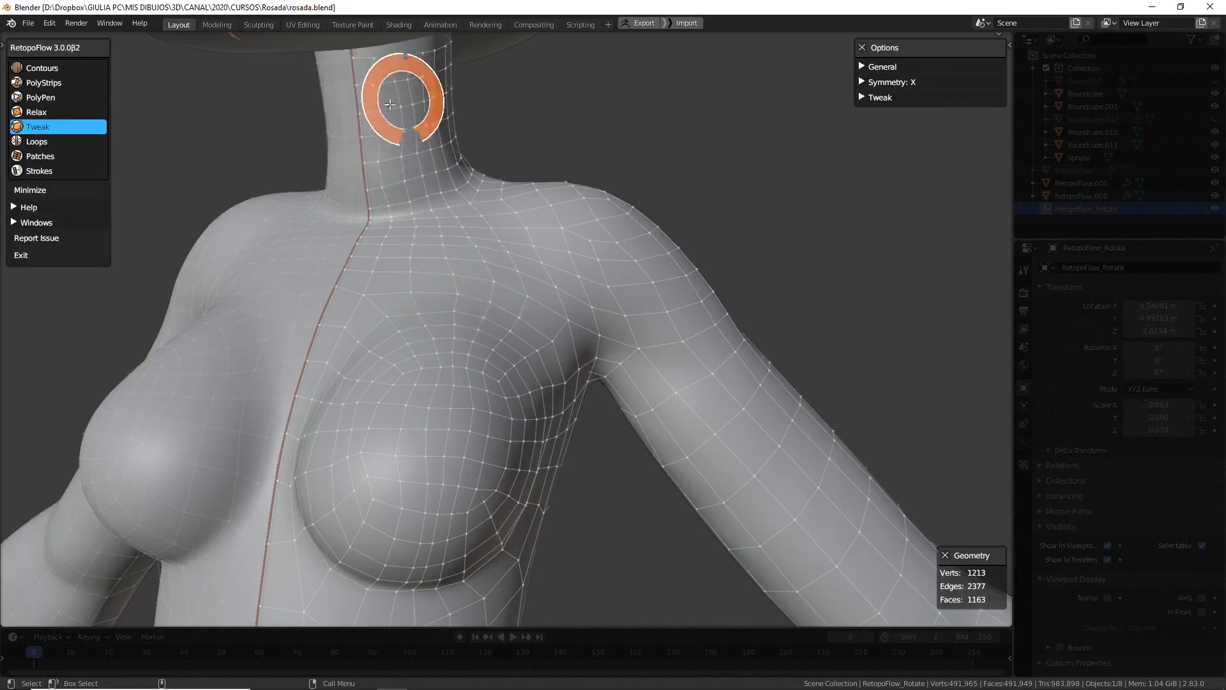
Shift the vertices on the front of the neck with Tweak and relax the neck's mesh
drag(392, 65, 375, 67)
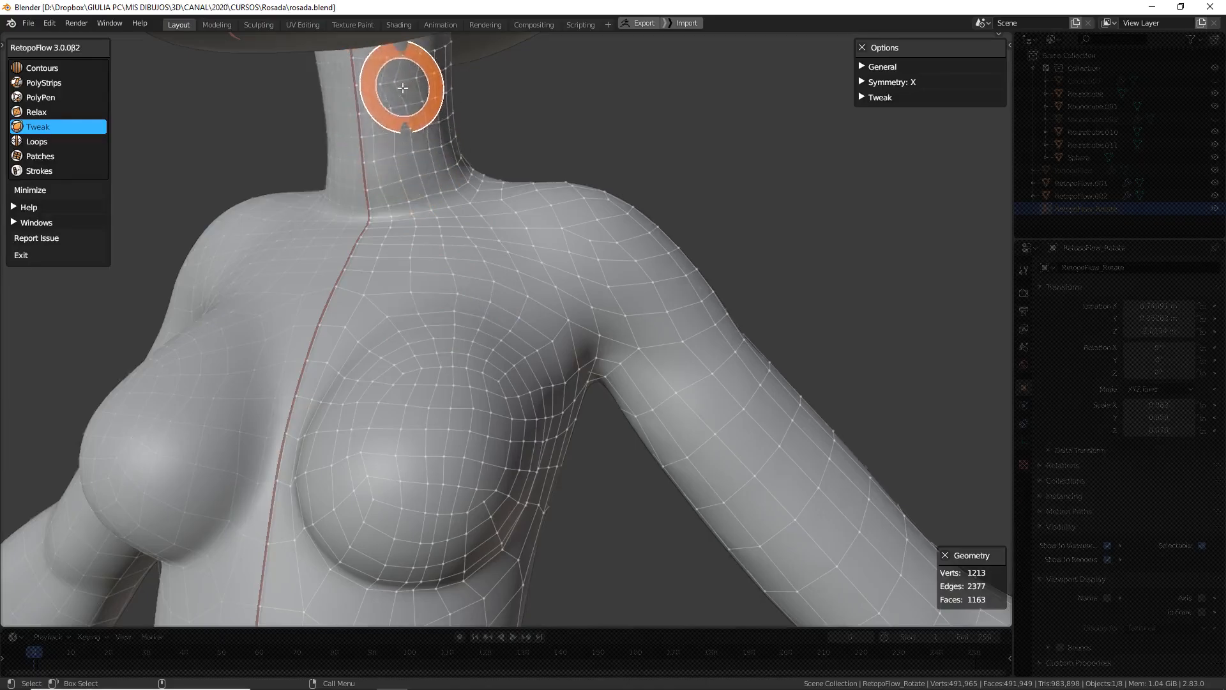
middle_drag(478, 187, 444, 196)
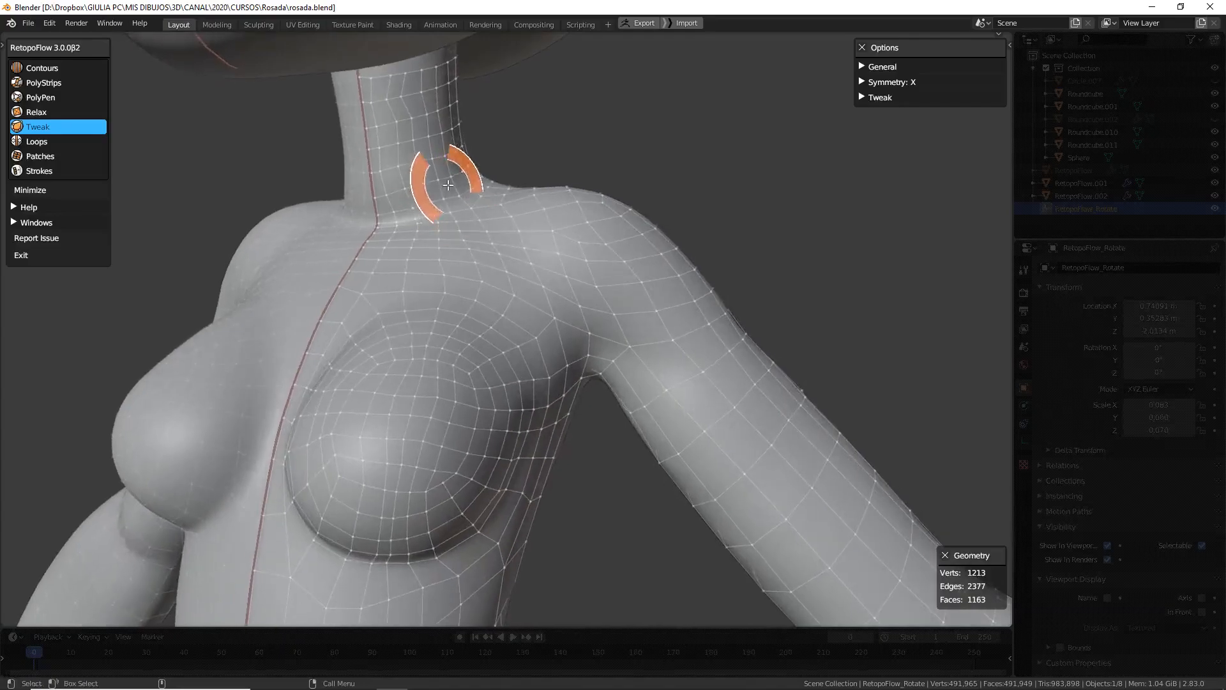
key(4)
mouse_move(406, 107)
mouse_down()
mouse_move(421, 106)
mouse_move(399, 167)
mouse_move(377, 109)
mouse_move(386, 219)
mouse_move(409, 124)
mouse_up()
Smooth the mesh from the collarbone down over the breast, alternating Relax and Tweak
mouse_move(432, 252)
mouse_down()
mouse_move(418, 332)
mouse_move(412, 274)
mouse_move(429, 271)
mouse_move(433, 348)
mouse_move(467, 289)
mouse_move(381, 383)
mouse_move(374, 447)
mouse_move(378, 371)
mouse_move(381, 500)
mouse_move(424, 478)
mouse_move(424, 343)
mouse_move(452, 355)
mouse_move(463, 500)
mouse_up()
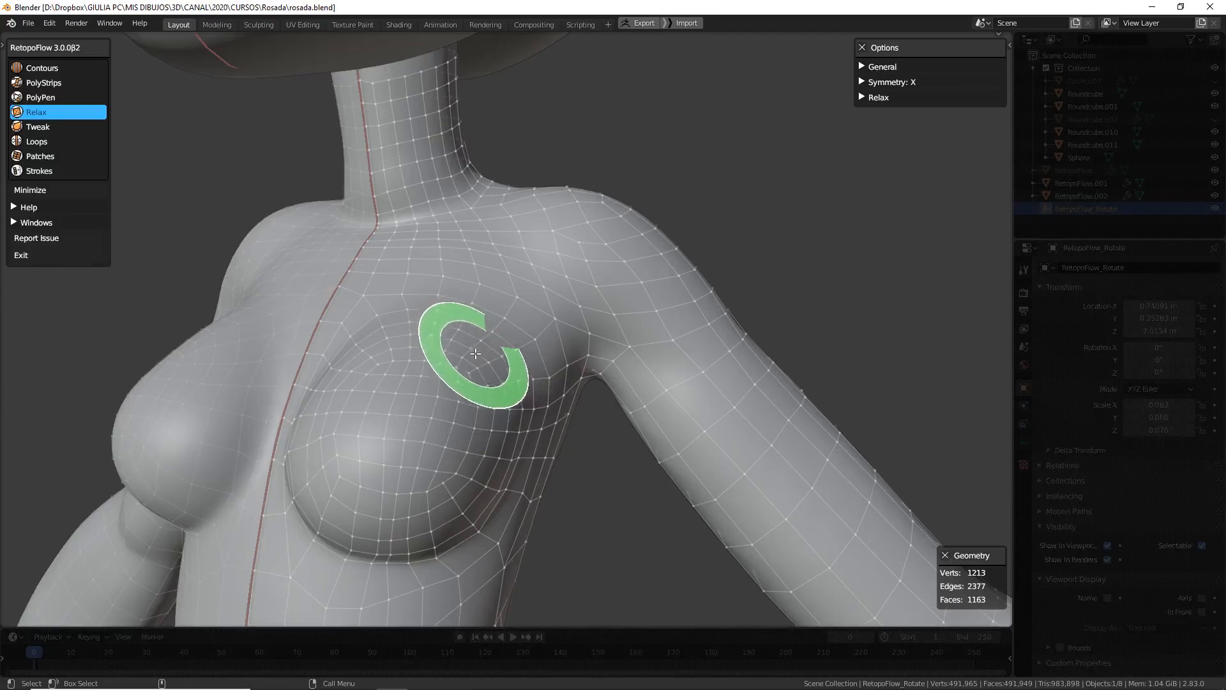
key(7)
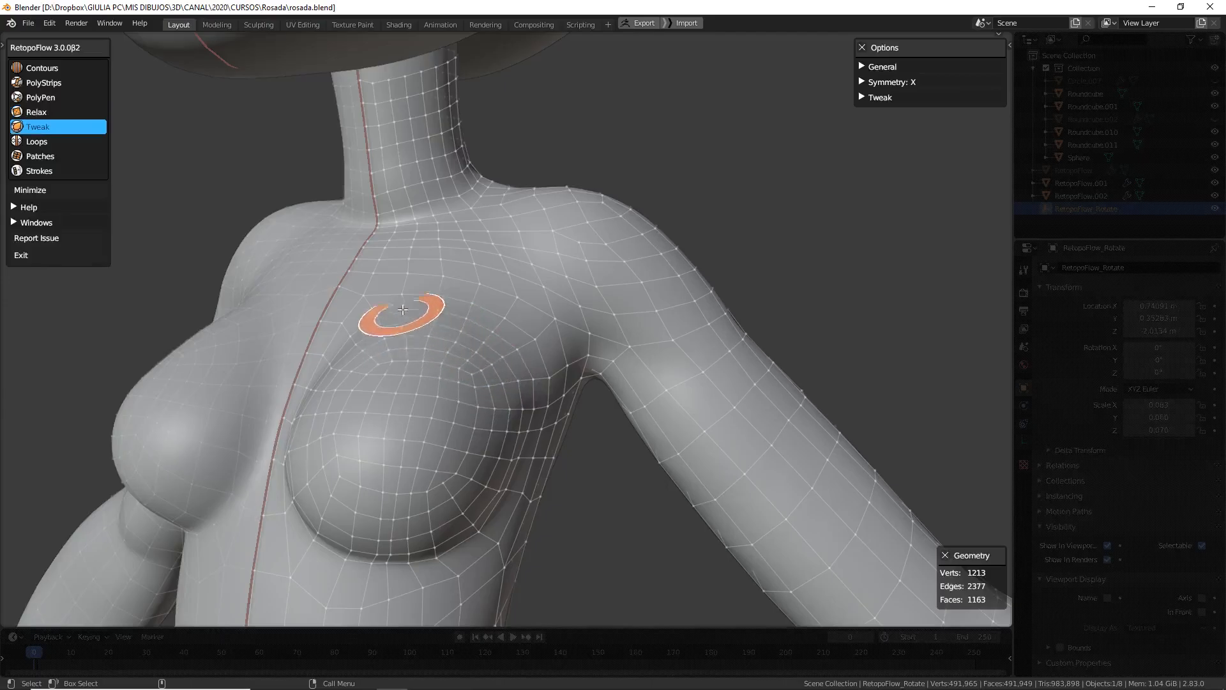
key(8)
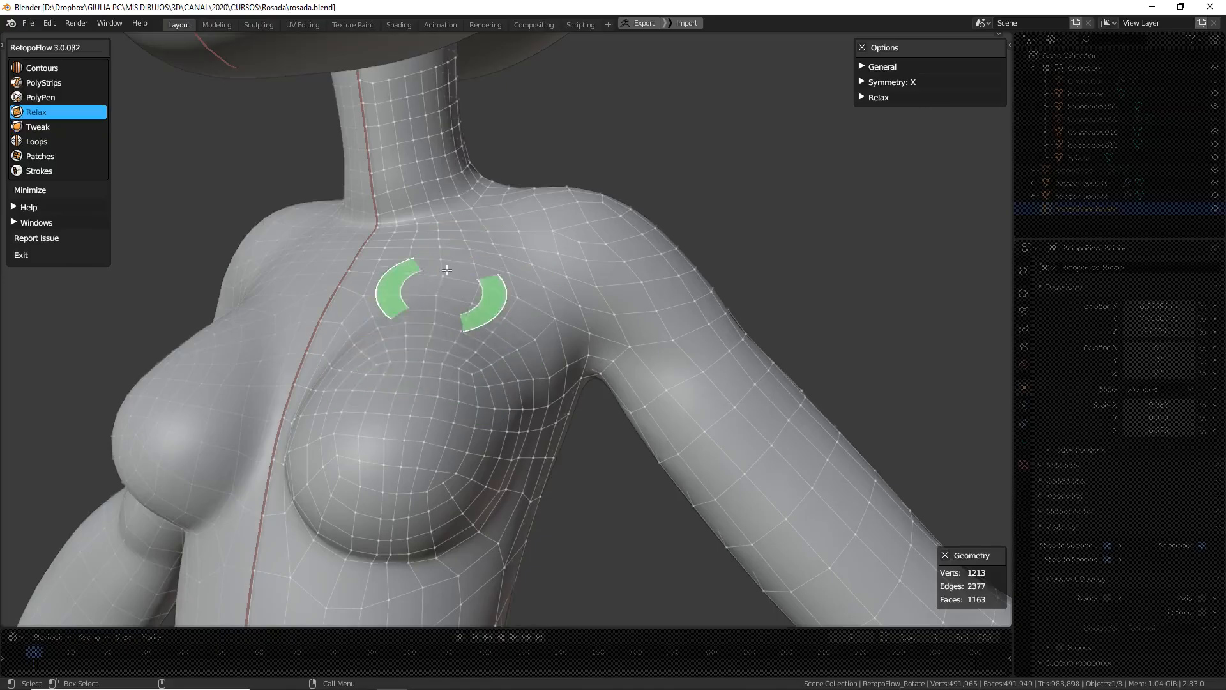
key(7)
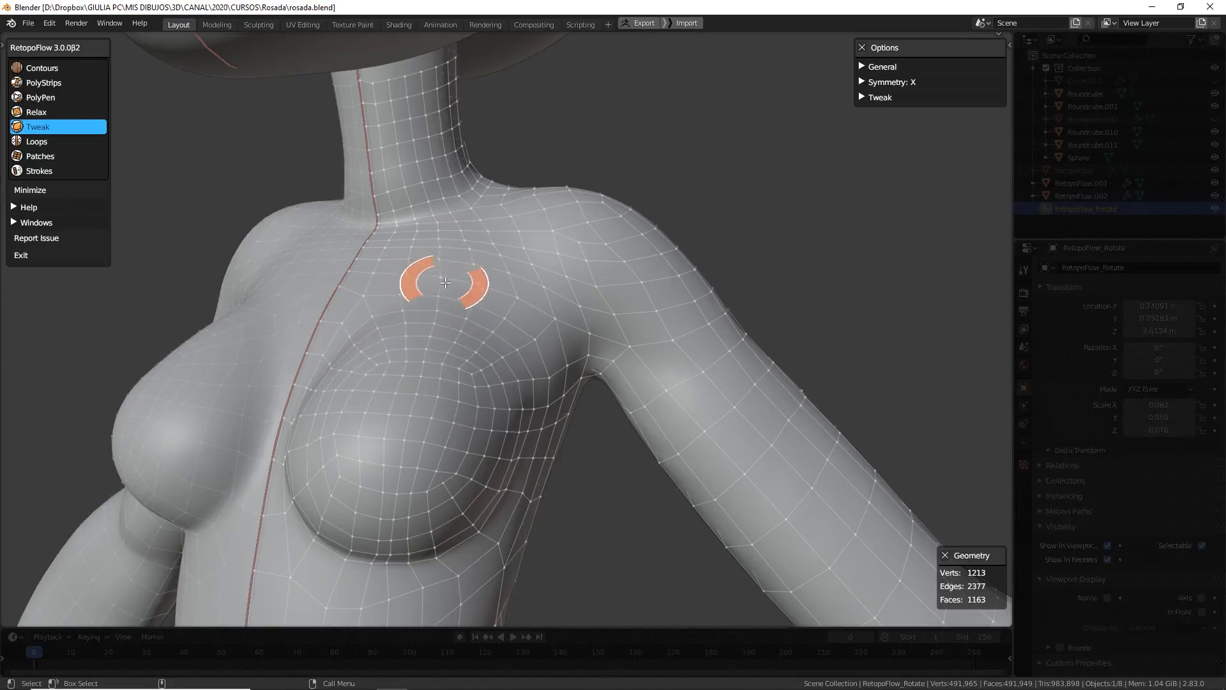
key(4)
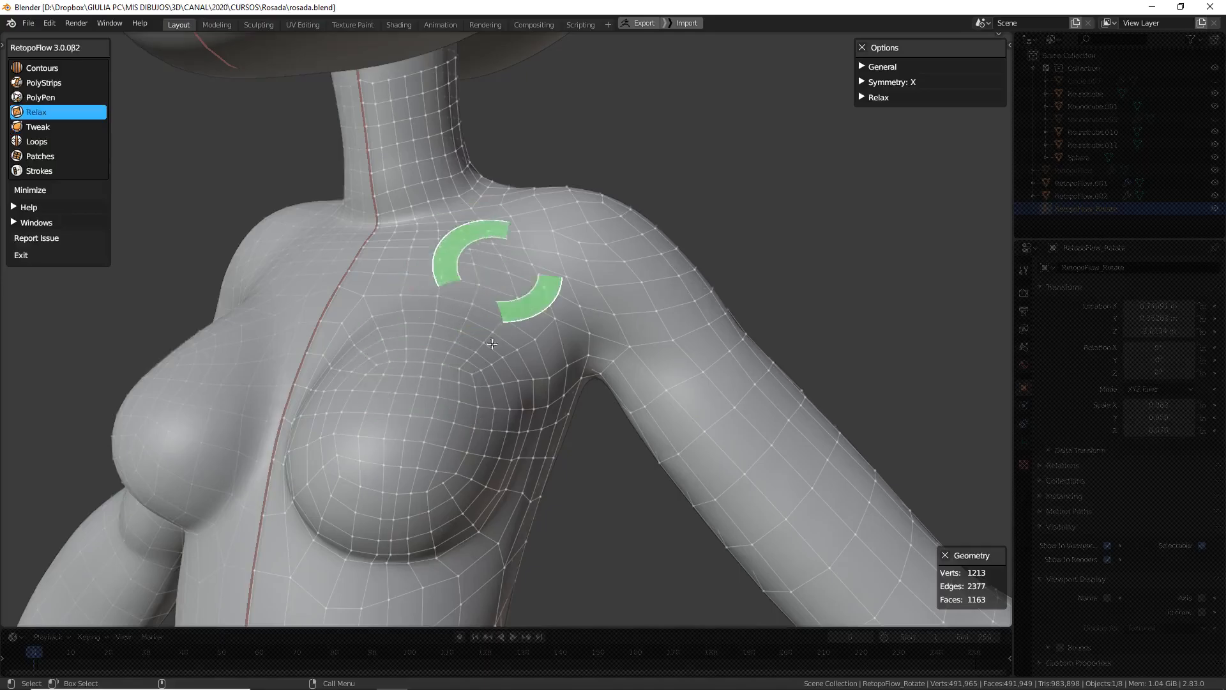
Even out the mesh on the front of the hip and upper thigh with Relax and Tweak
scroll(529, 423, down, 5)
mouse_move(529, 424)
middle_down()
mouse_move(581, 440)
mouse_move(539, 377)
mouse_move(556, 328)
middle_up()
middle_drag(530, 299, 463, 242)
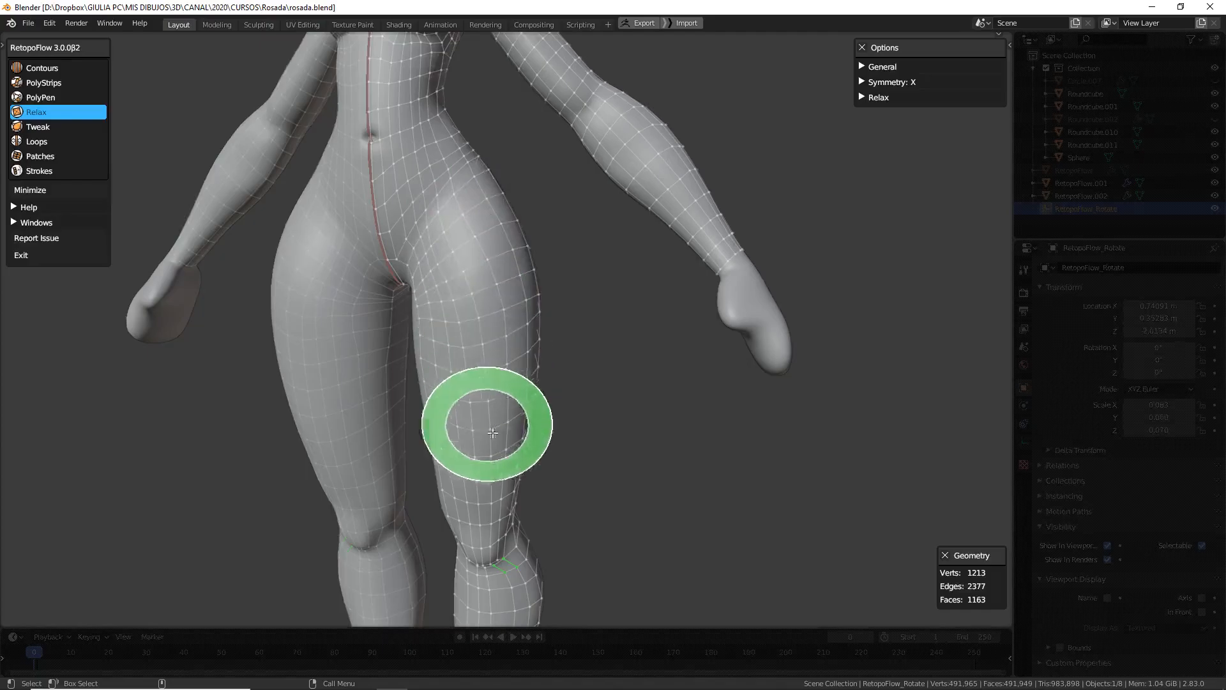
middle_drag(485, 396, 472, 281)
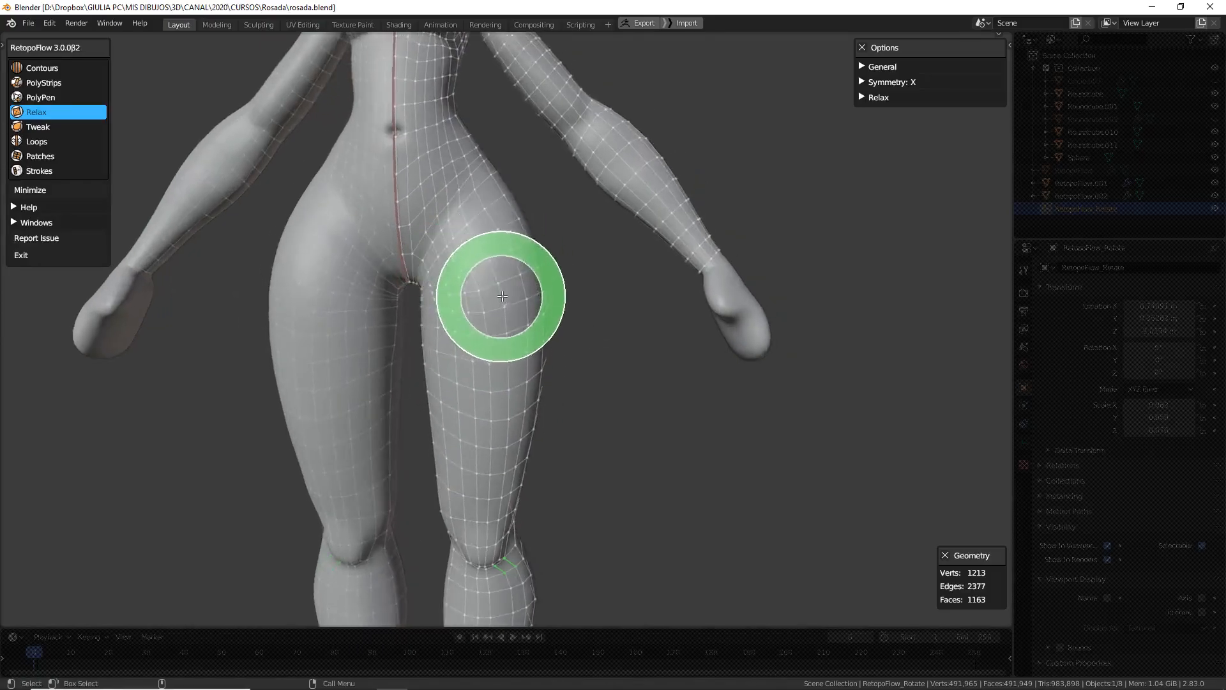
middle_drag(561, 246, 498, 262)
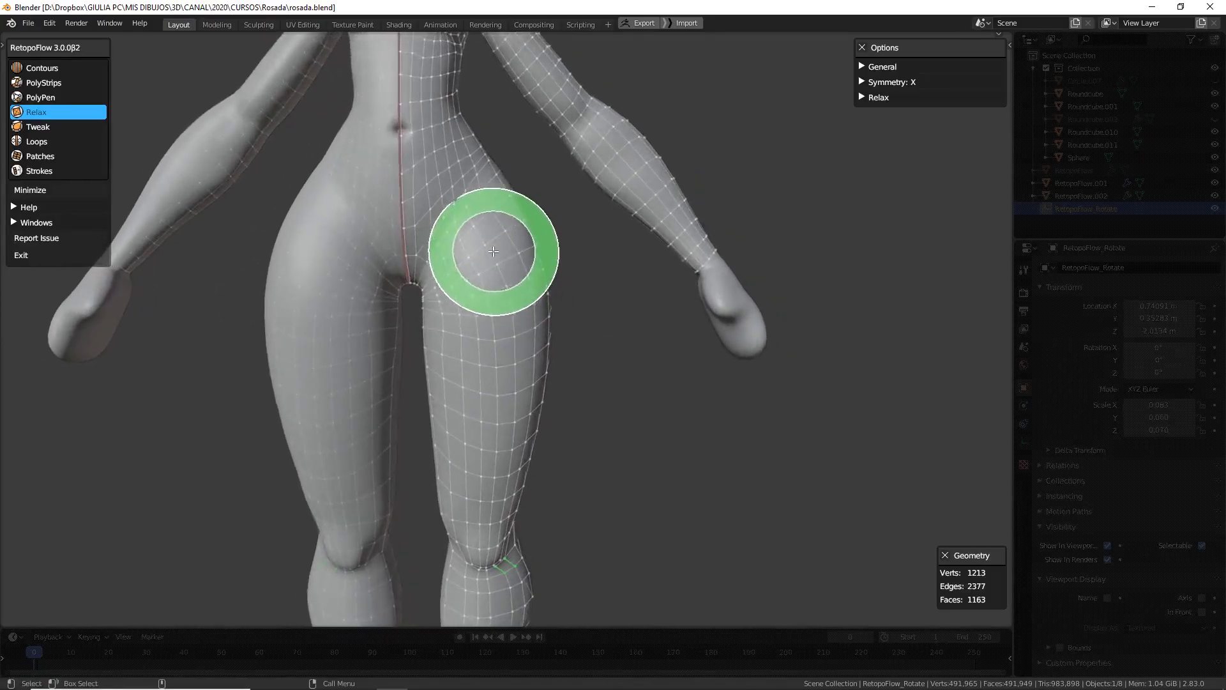
key(3)
key(4)
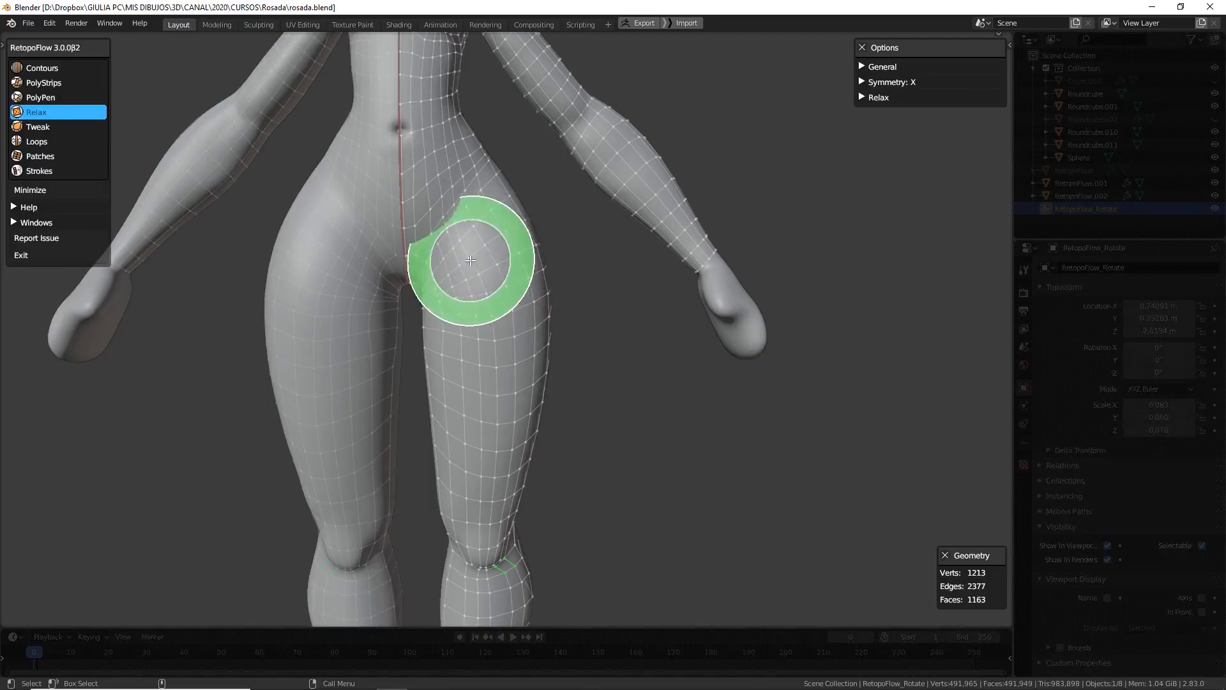
key(5)
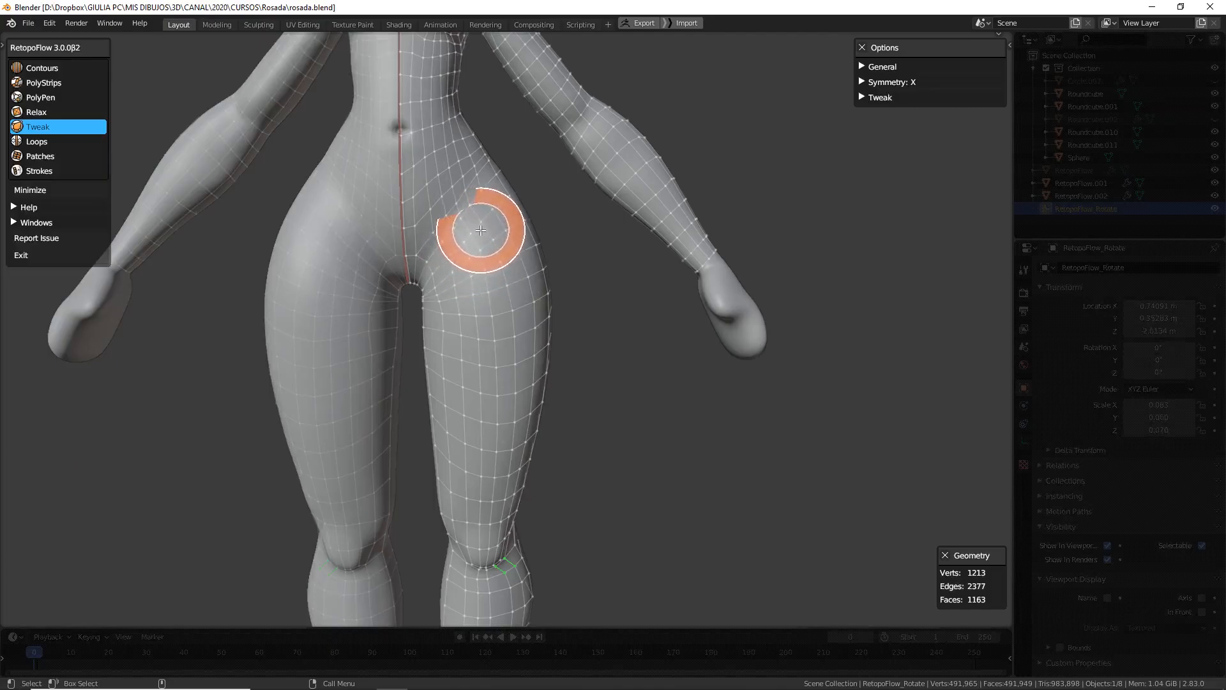
key(4)
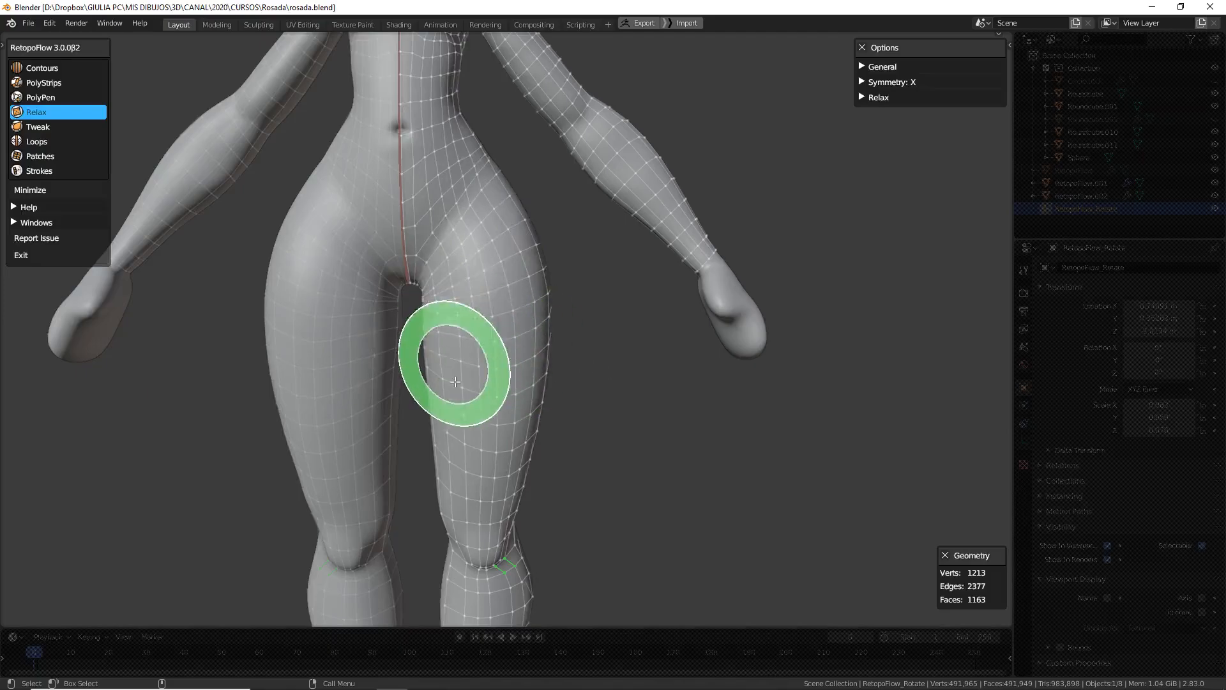
Relax the thigh's mesh all the way around, covering its front, outer side and back down to the knee
middle_drag(608, 375, 507, 356)
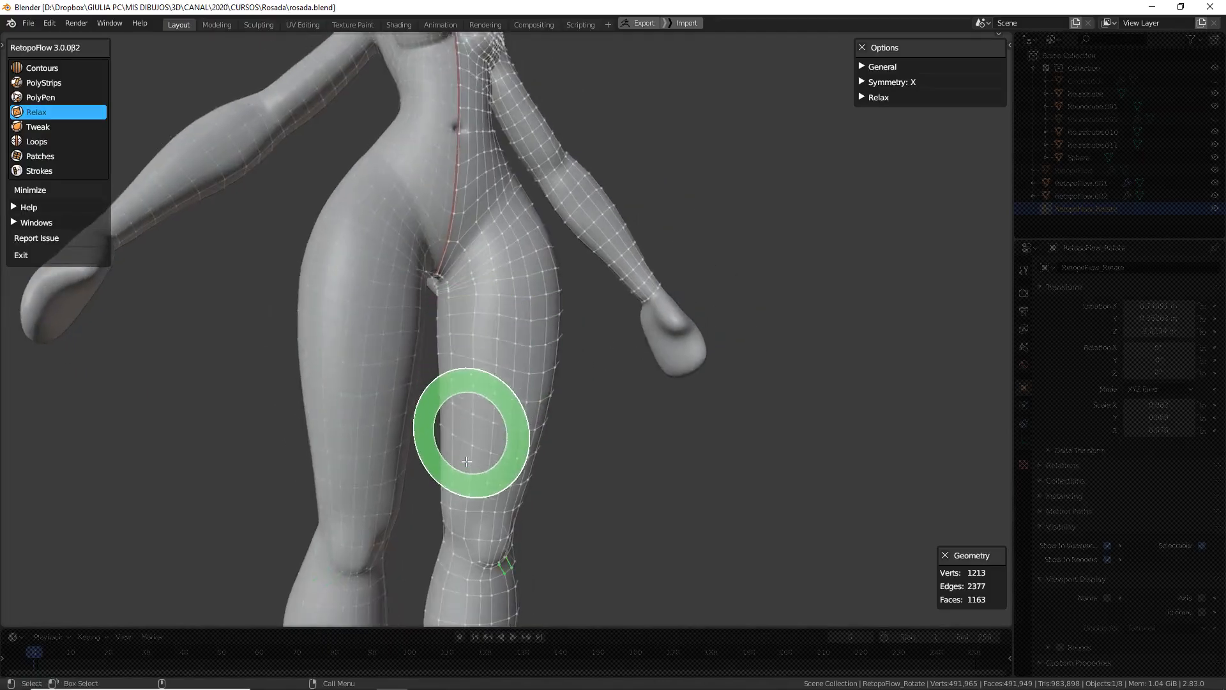
middle_drag(467, 472, 493, 332)
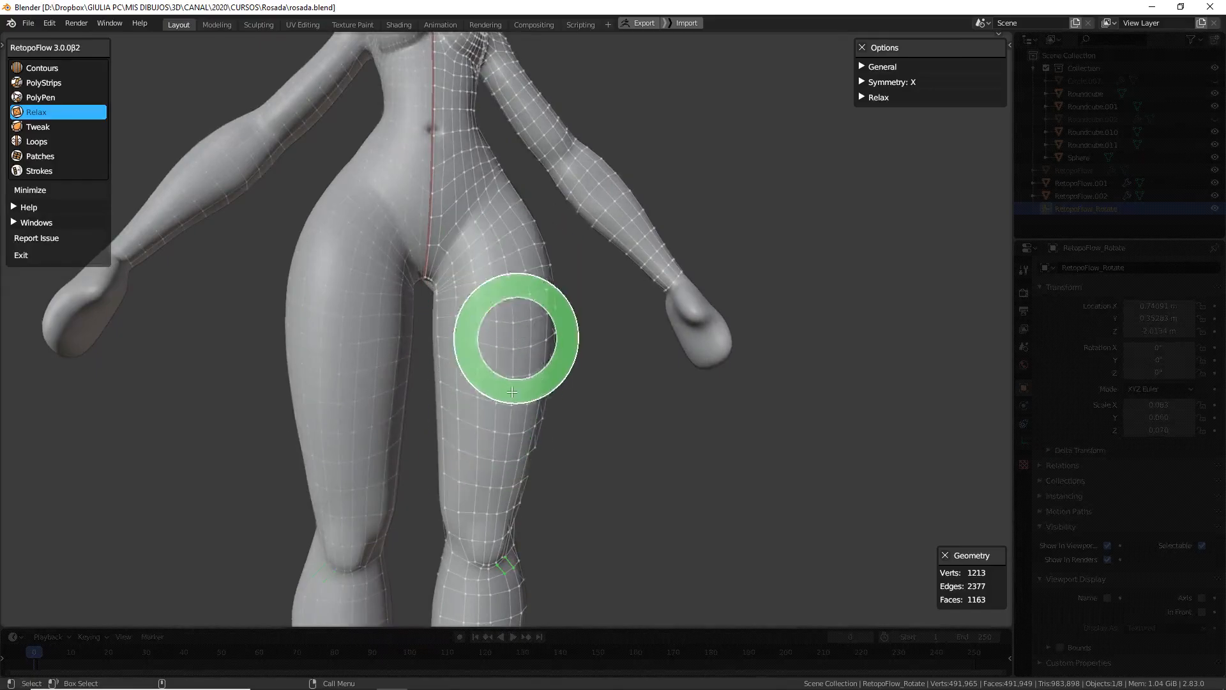
middle_drag(641, 467, 393, 449)
mouse_move(567, 398)
middle_down()
mouse_move(547, 443)
mouse_move(561, 408)
middle_up()
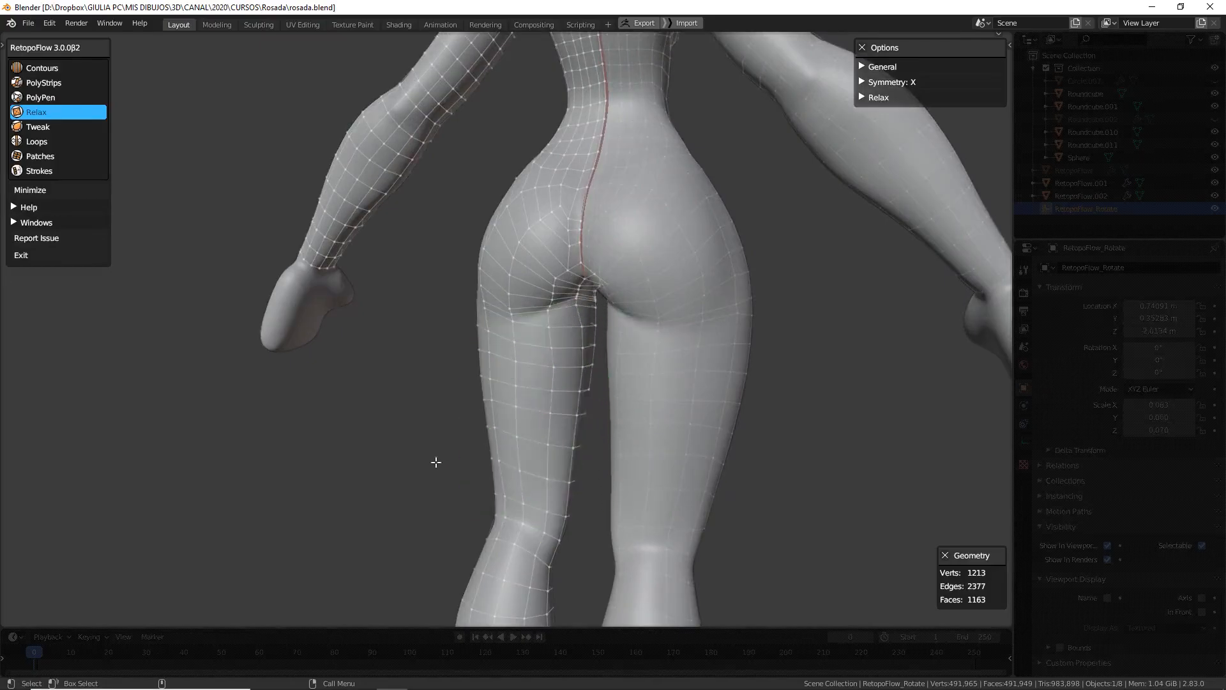
middle_drag(437, 460, 508, 359)
mouse_move(485, 490)
middle_down()
mouse_move(528, 501)
mouse_move(648, 471)
mouse_move(509, 336)
middle_up()
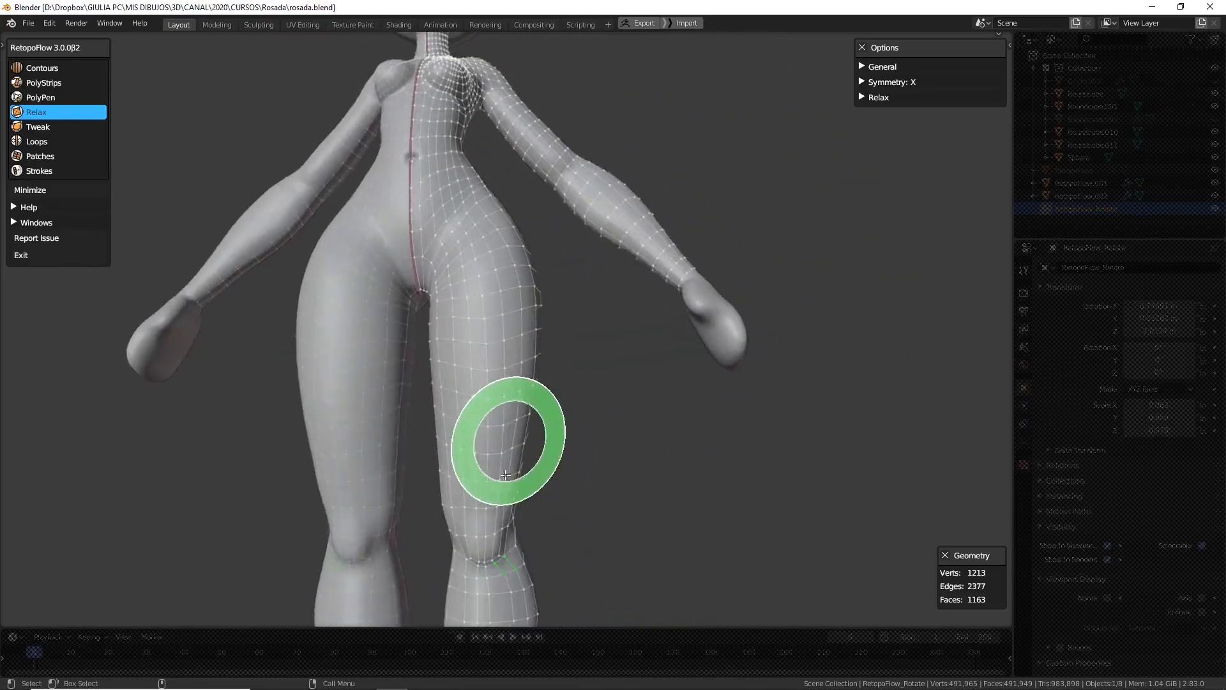
mouse_move(511, 392)
middle_down()
mouse_move(561, 427)
mouse_move(375, 465)
mouse_move(525, 367)
middle_up()
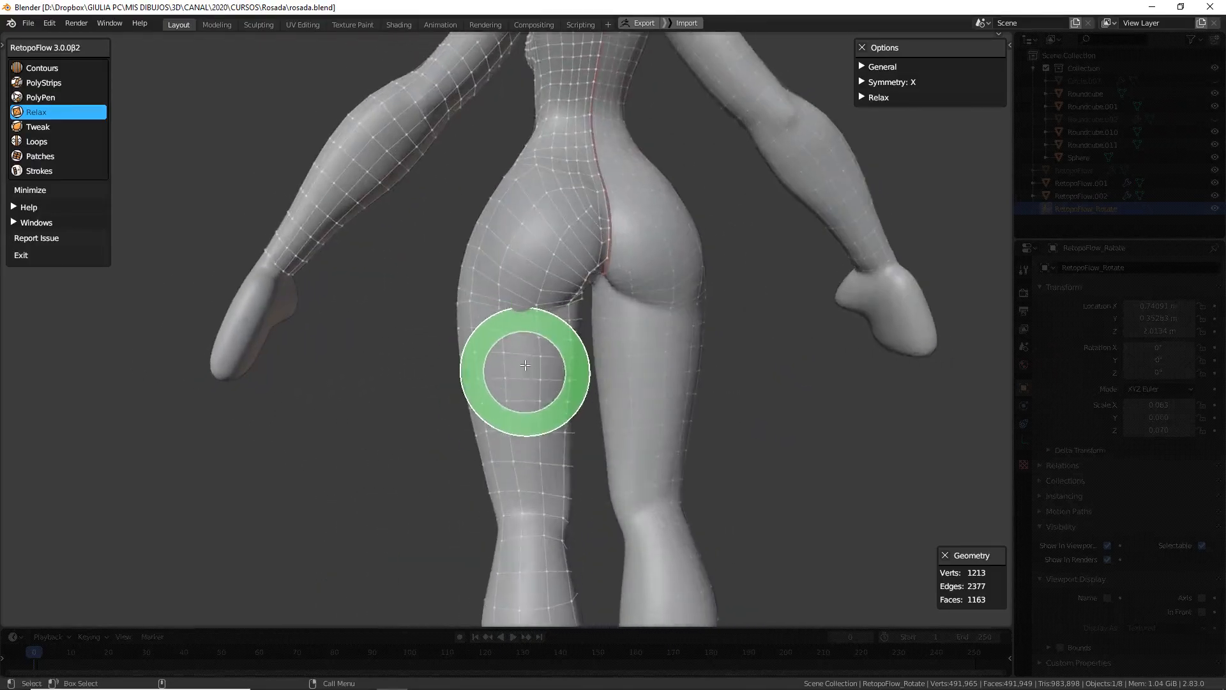
middle_drag(535, 464, 539, 423)
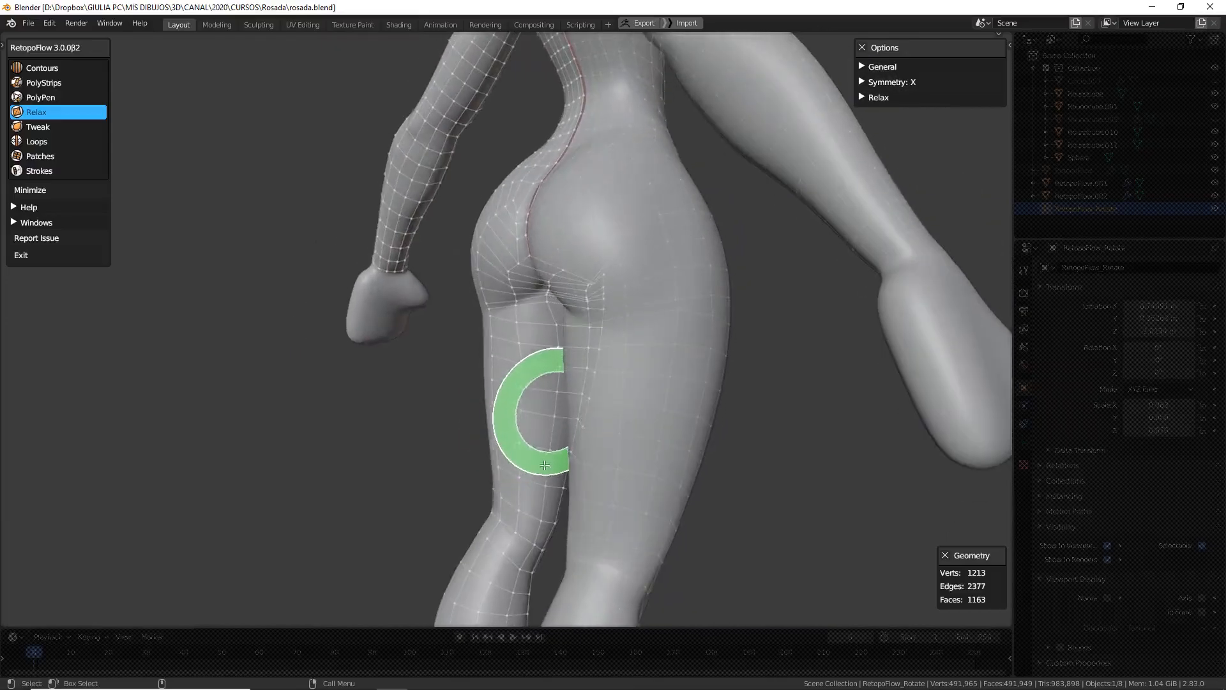
mouse_move(533, 476)
middle_down()
mouse_move(624, 424)
mouse_move(568, 376)
middle_up()
Relax the mesh on the back and front of the thigh
drag(465, 317, 452, 460)
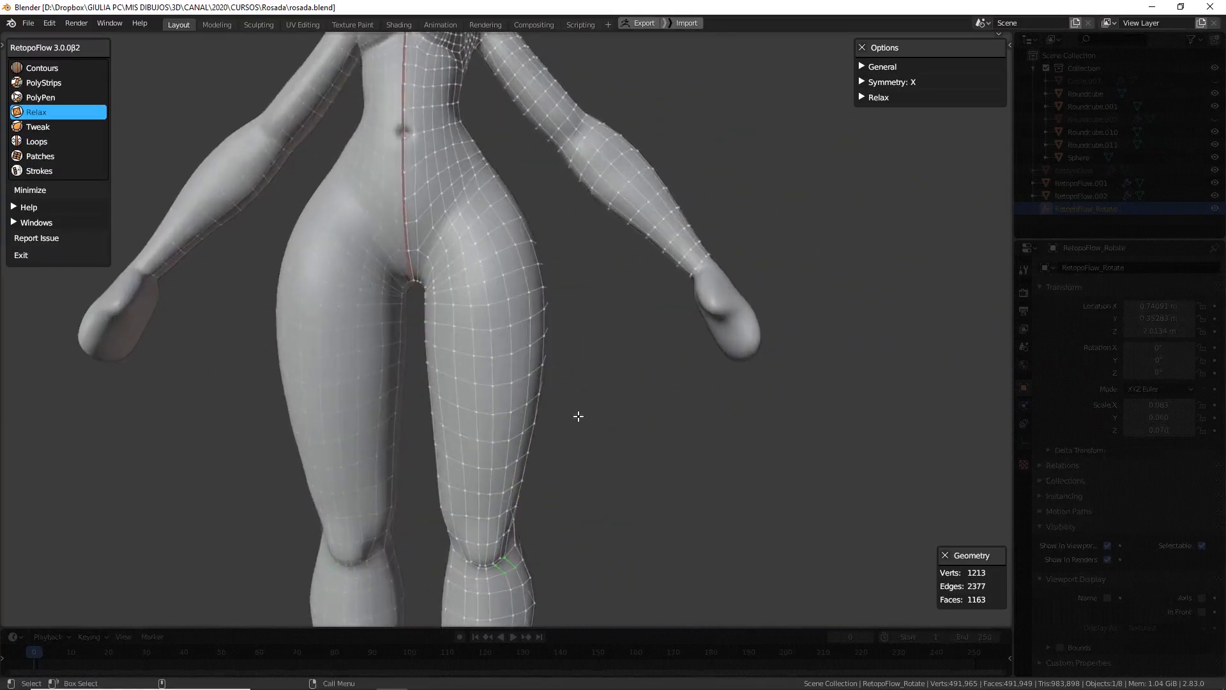
middle_drag(573, 418, 602, 413)
mouse_move(473, 312)
mouse_down()
mouse_move(470, 469)
mouse_move(477, 395)
mouse_up()
middle_drag(572, 334, 604, 320)
Even out the crowded vertices at the top of the inner thigh beside the crotch, alternating Relax and Tweak
scroll(486, 269, up, 3)
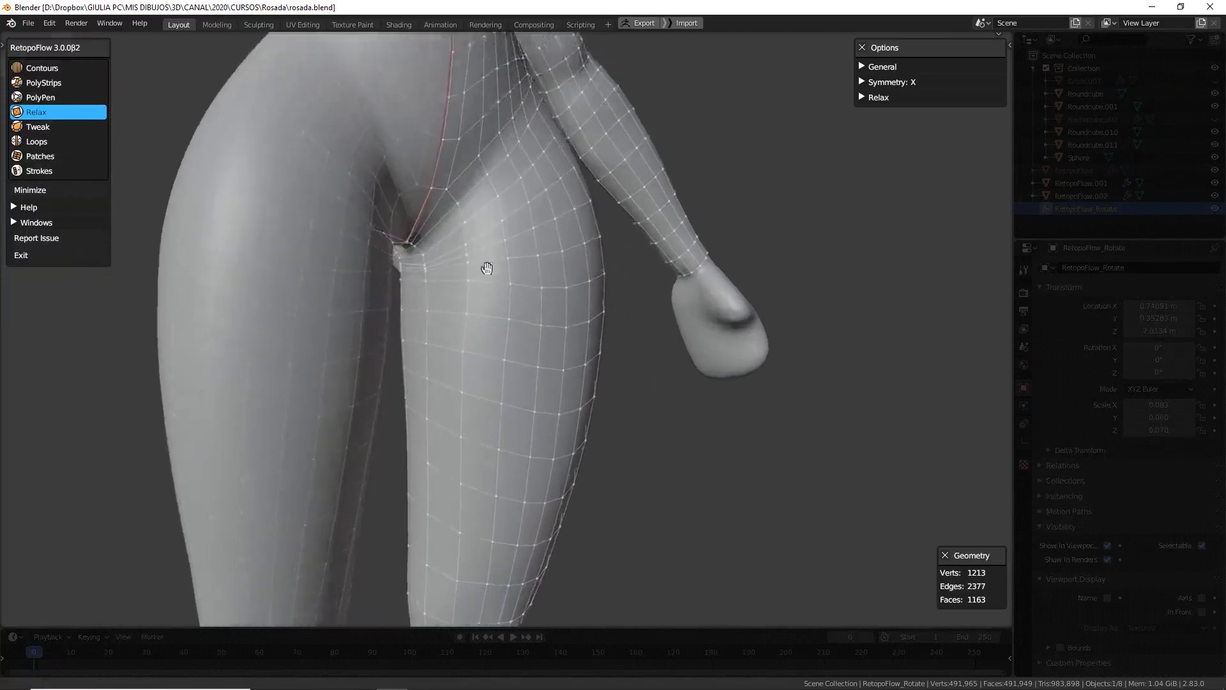
scroll(488, 267, up, 3)
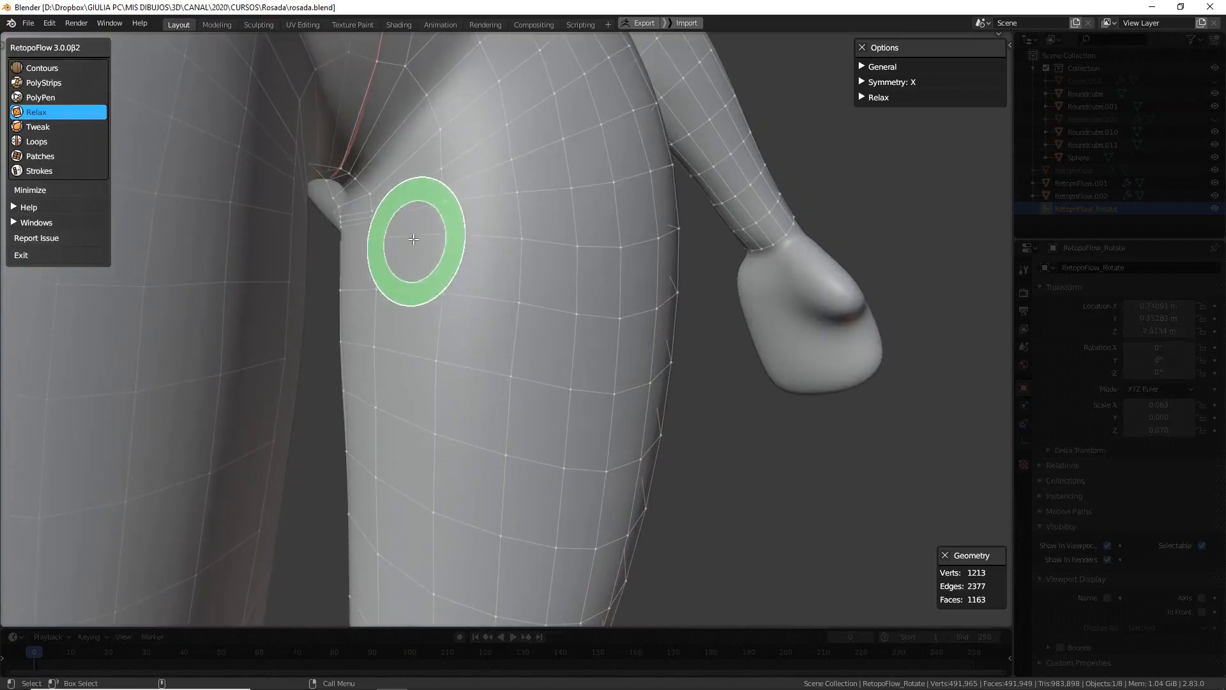
key(5)
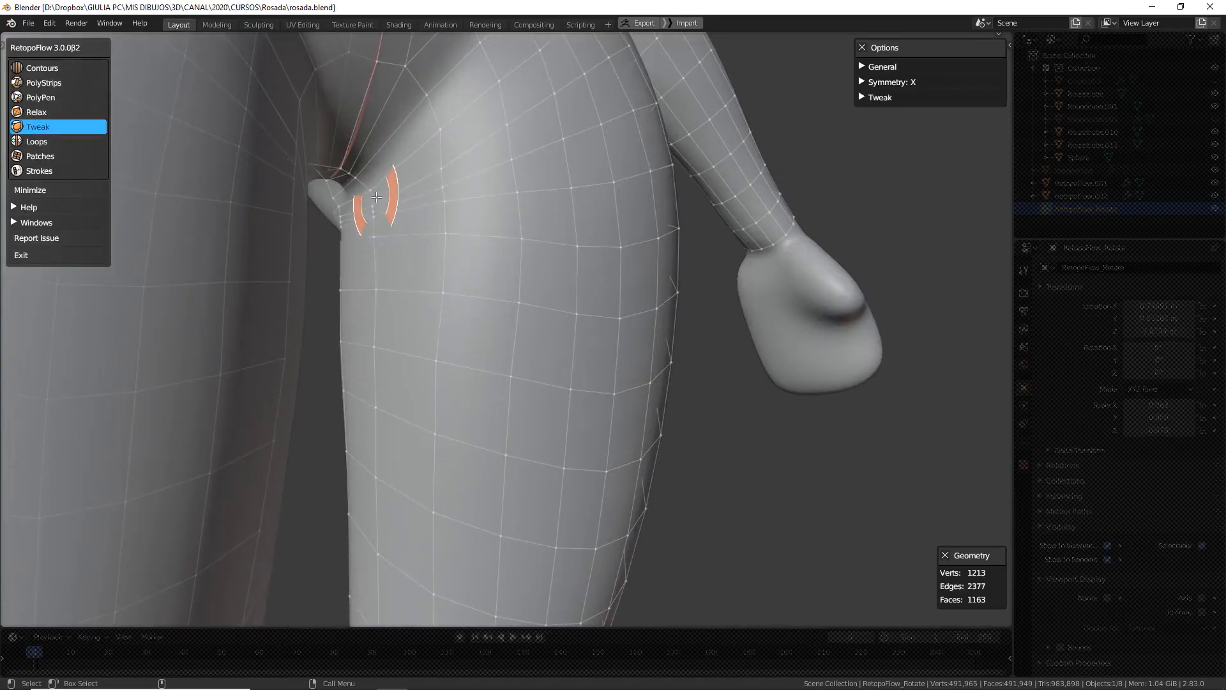
key(4)
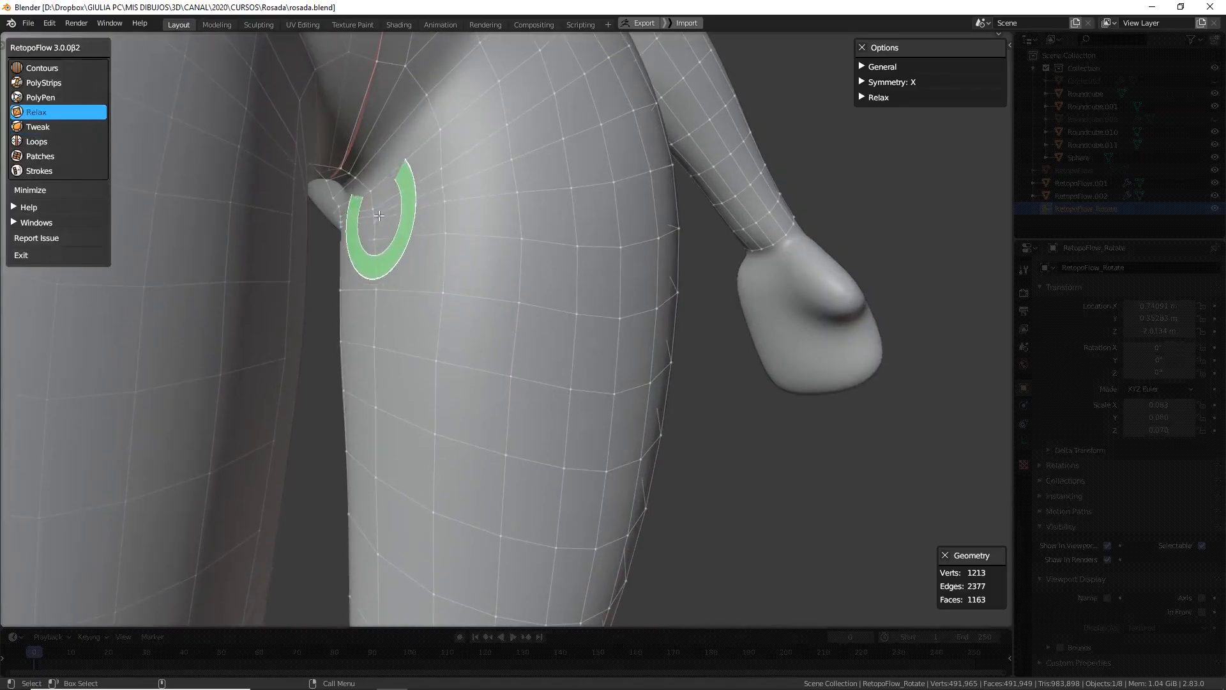
key(5)
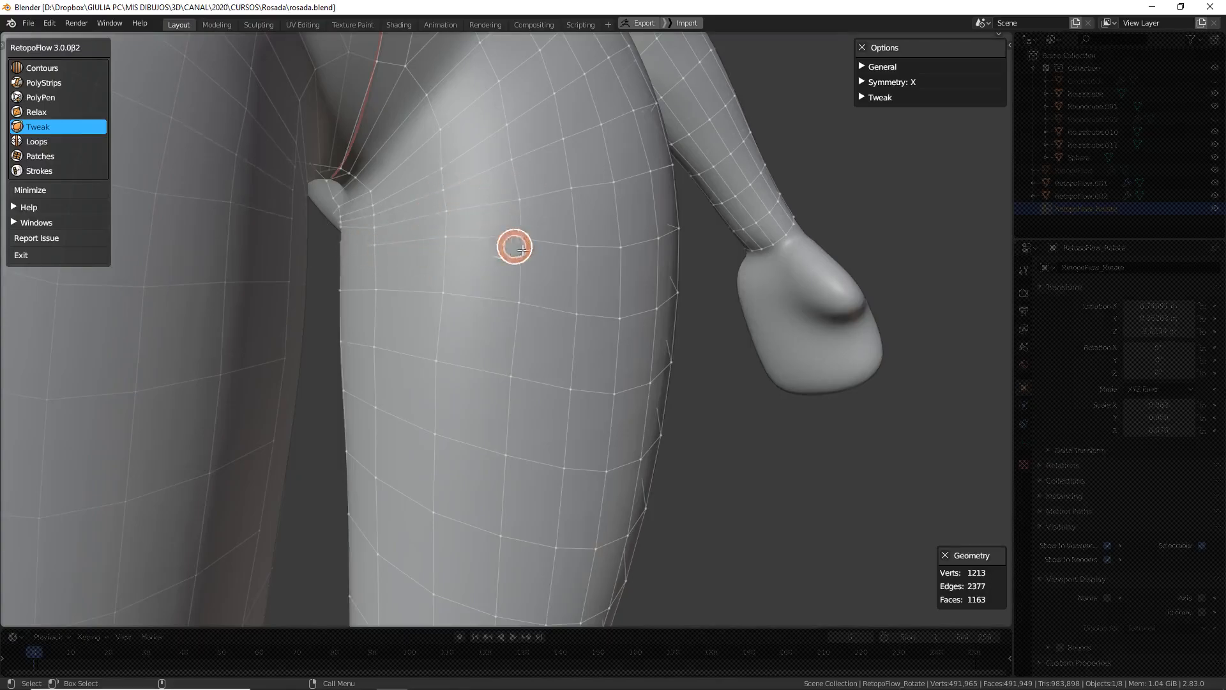
Reposition the upper thigh's vertices with Tweak, working from the front around to the crease under the buttock
middle_drag(520, 248, 501, 266)
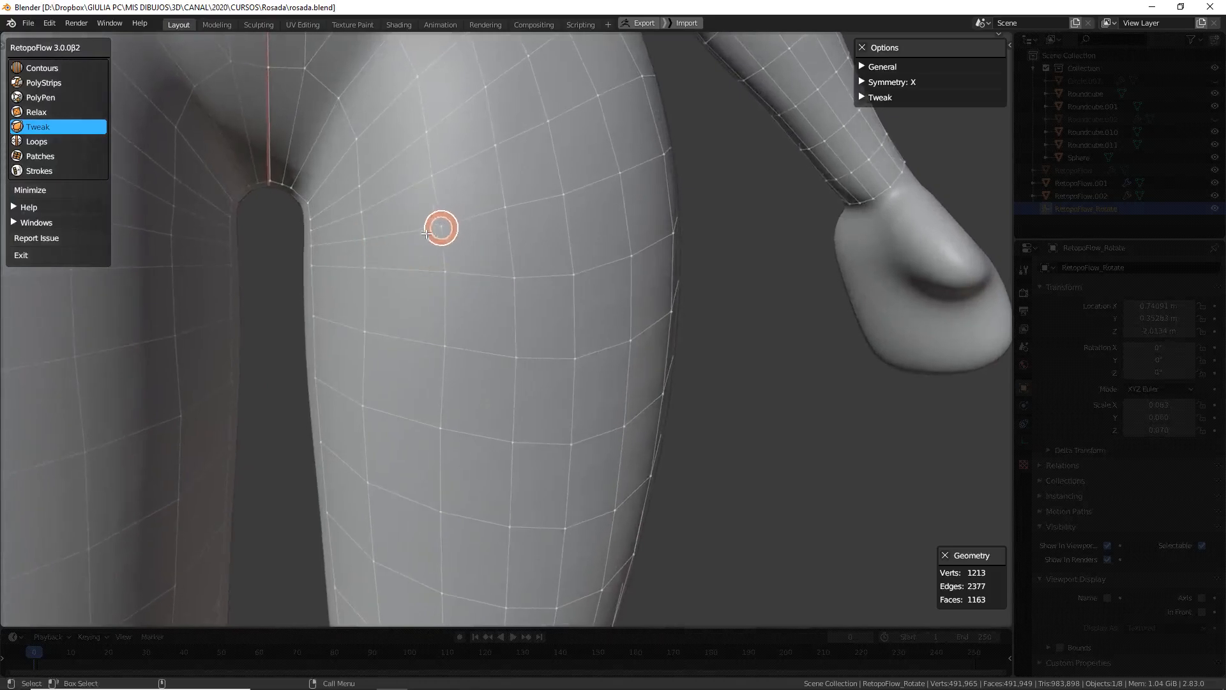
mouse_move(373, 202)
middle_down()
mouse_move(526, 298)
mouse_move(290, 304)
mouse_move(646, 281)
mouse_move(633, 281)
mouse_move(660, 222)
middle_up()
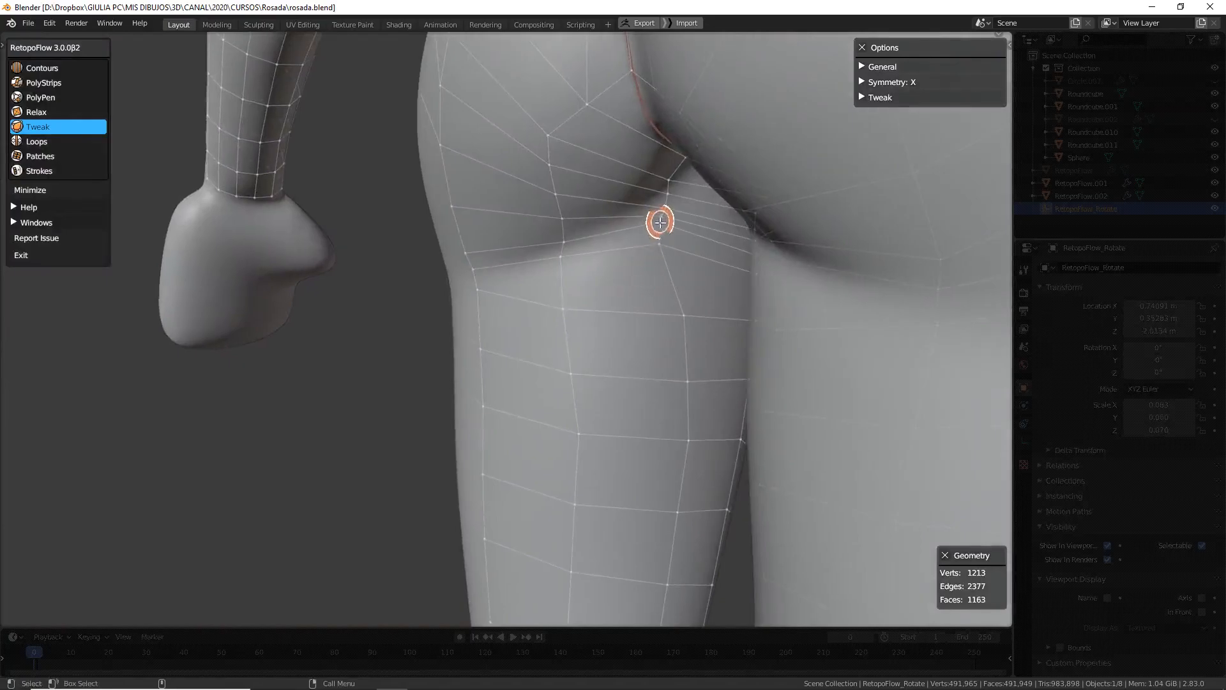
mouse_move(681, 296)
middle_down()
mouse_move(717, 369)
mouse_move(744, 314)
middle_up()
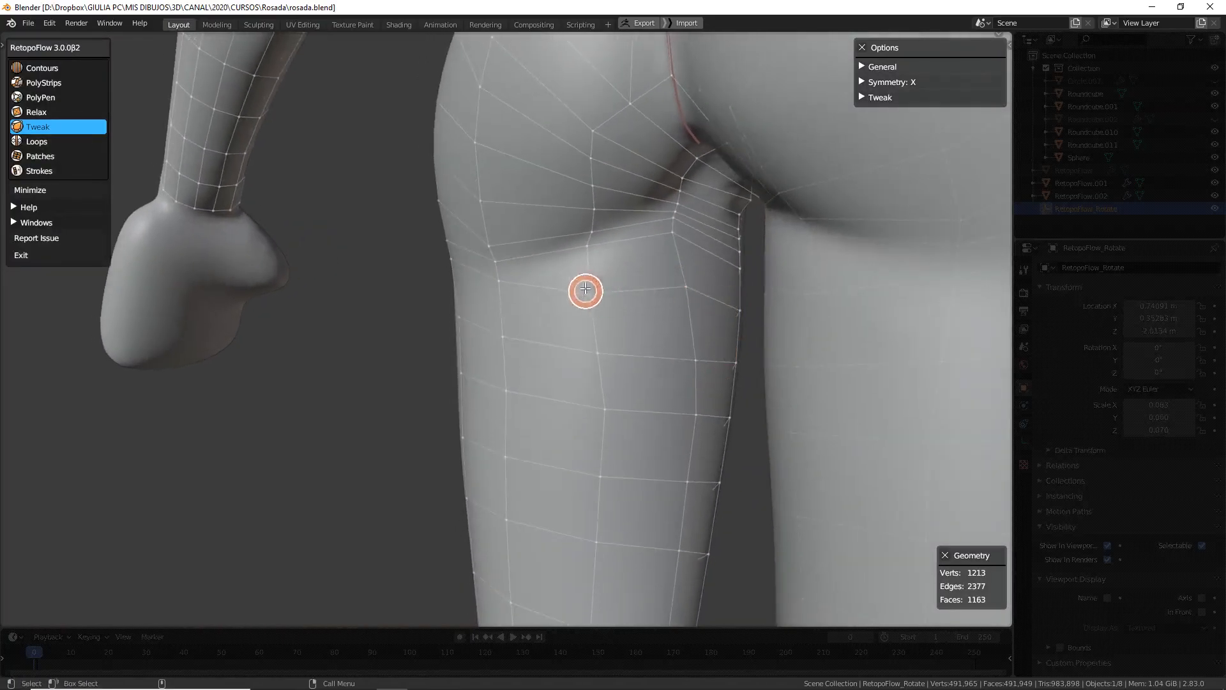
mouse_move(563, 321)
middle_down()
mouse_move(635, 358)
mouse_move(595, 281)
middle_up()
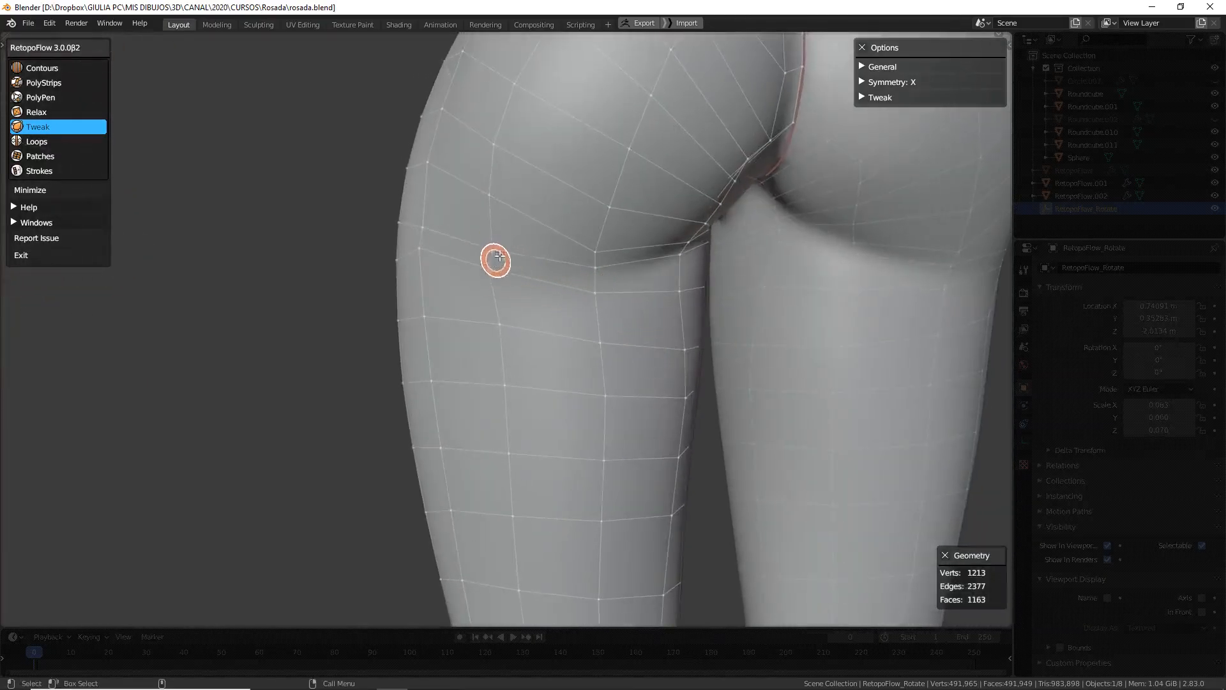
mouse_move(571, 291)
middle_down()
mouse_move(539, 334)
mouse_move(623, 370)
mouse_move(745, 364)
mouse_move(580, 339)
mouse_move(594, 336)
mouse_move(517, 296)
mouse_move(468, 298)
middle_up()
scroll(547, 345, up, 2)
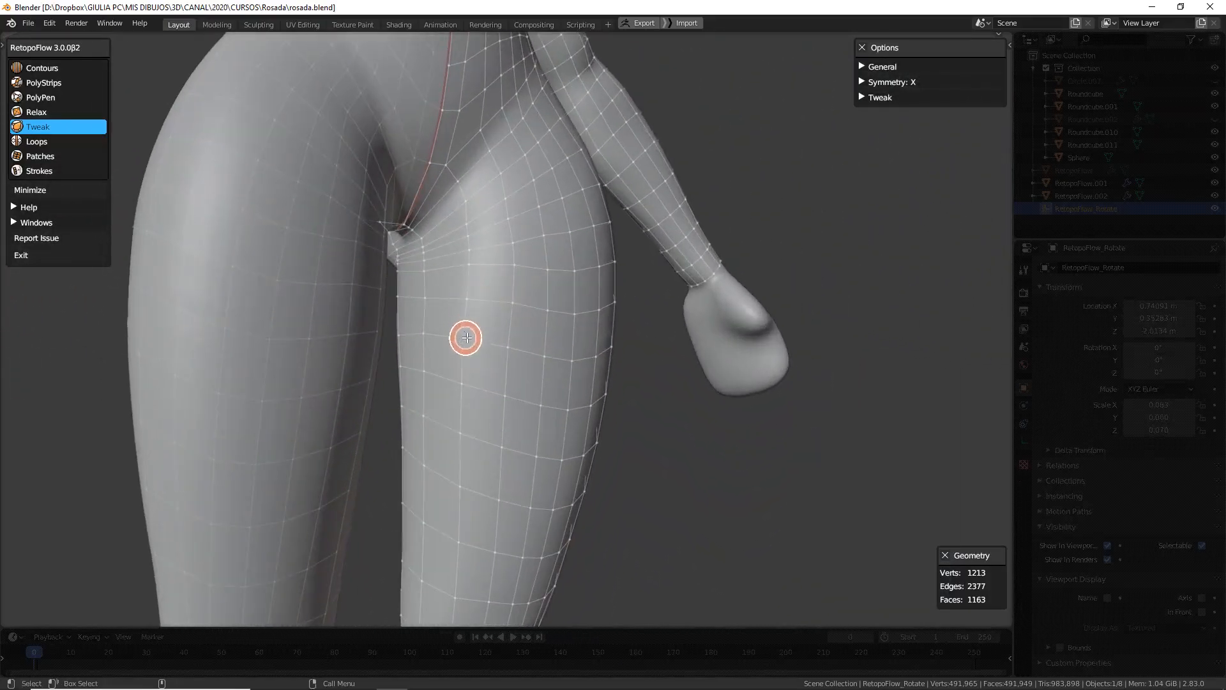
Relax the mesh on the front of the thigh and up over the groin and hip
key(4)
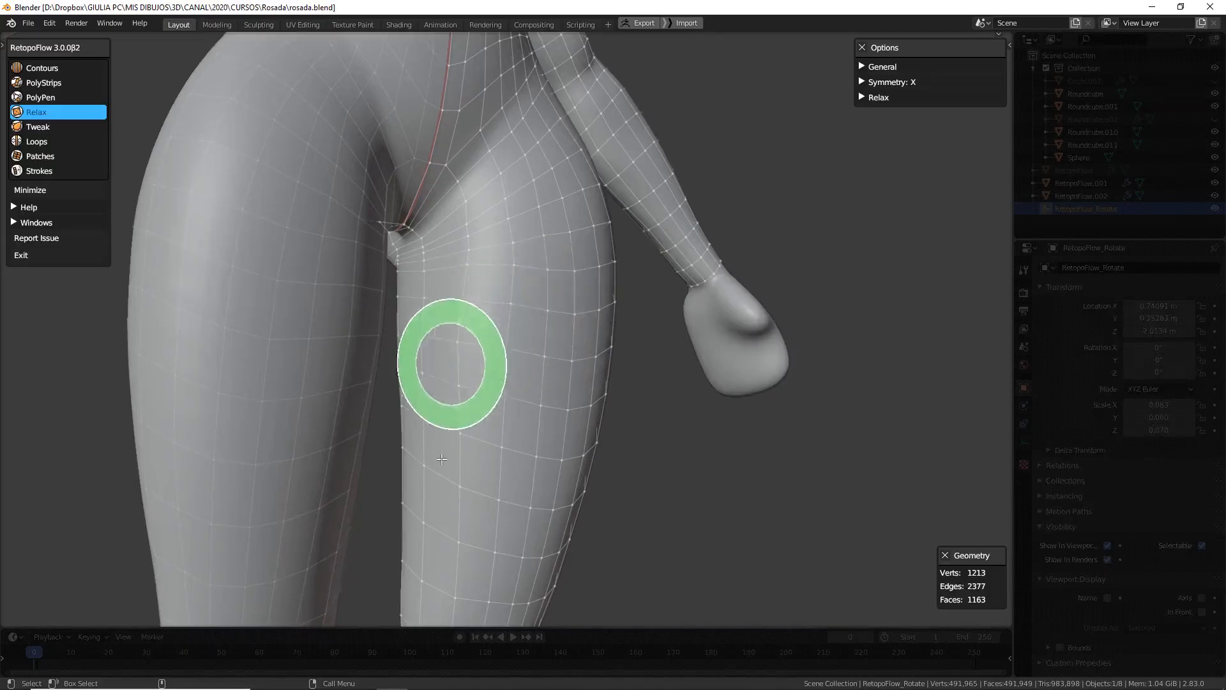
scroll(600, 377, down, 4)
mouse_move(599, 390)
middle_down()
mouse_move(567, 408)
mouse_move(508, 390)
middle_up()
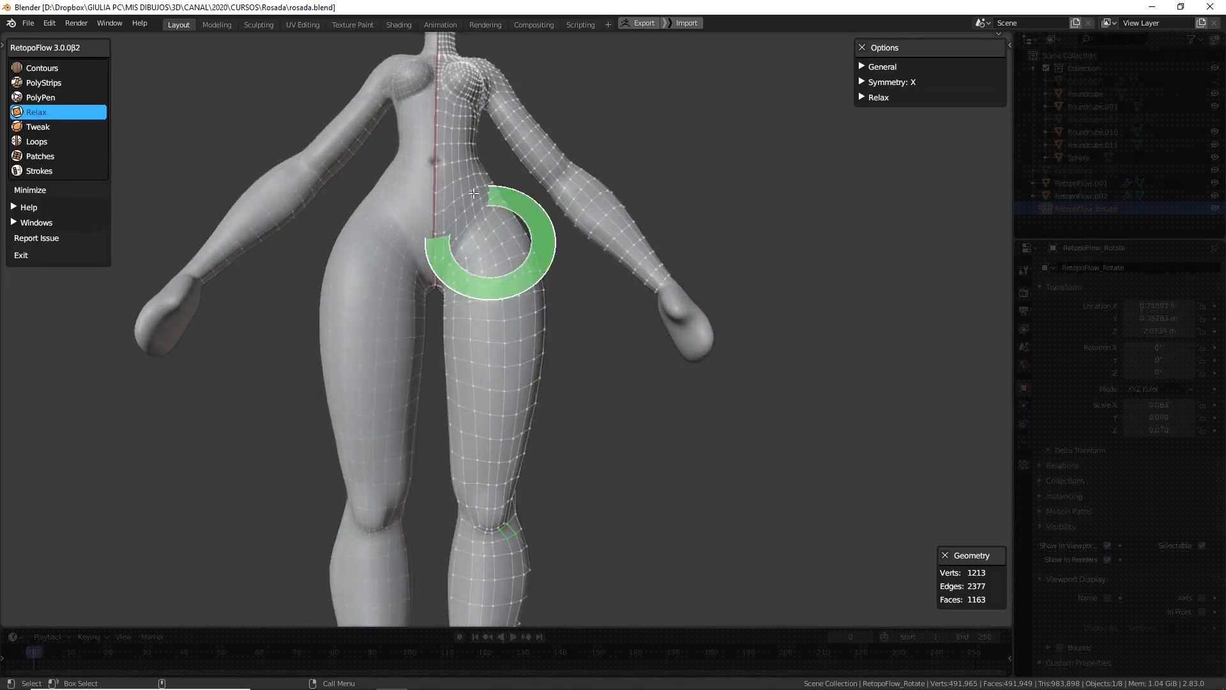
scroll(566, 345, up, 2)
scroll(567, 339, up, 1)
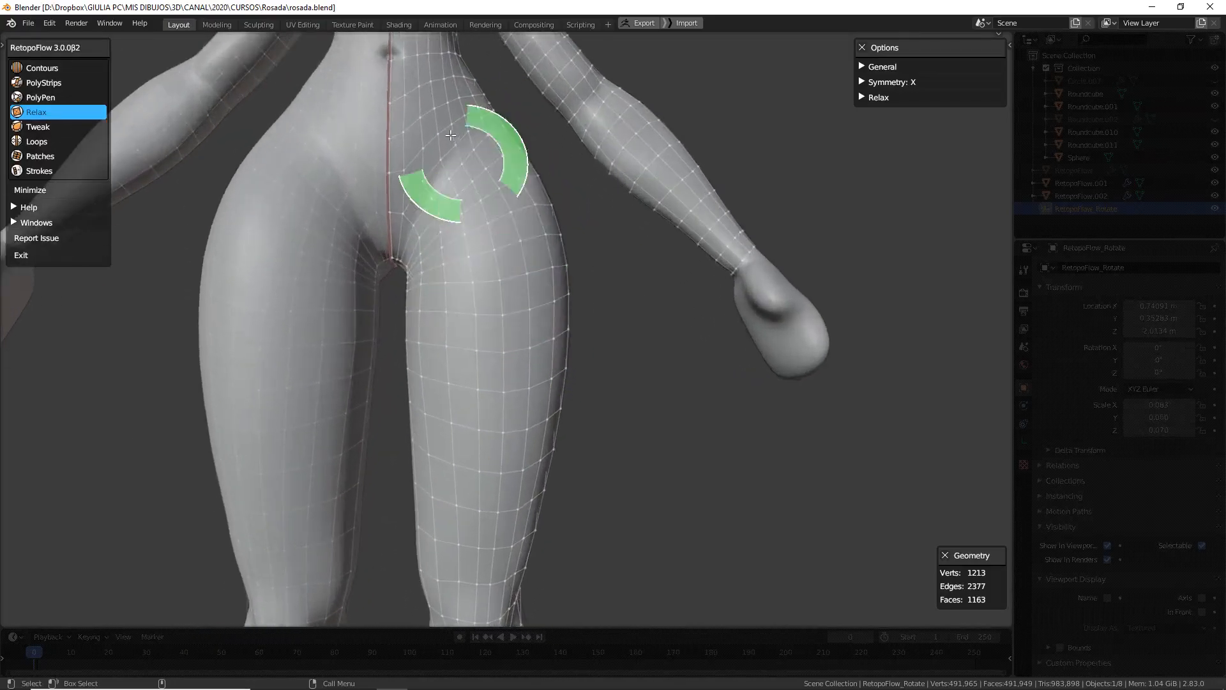
Insert an edge loop around the knee with the Loops tool
scroll(613, 430, down, 4)
mouse_move(561, 446)
middle_down()
mouse_move(534, 353)
mouse_move(481, 401)
mouse_move(588, 430)
mouse_move(483, 441)
mouse_move(534, 429)
mouse_move(540, 387)
mouse_move(459, 405)
mouse_move(466, 361)
mouse_move(468, 372)
middle_up()
scroll(481, 443, up, 2)
scroll(465, 361, up, 4)
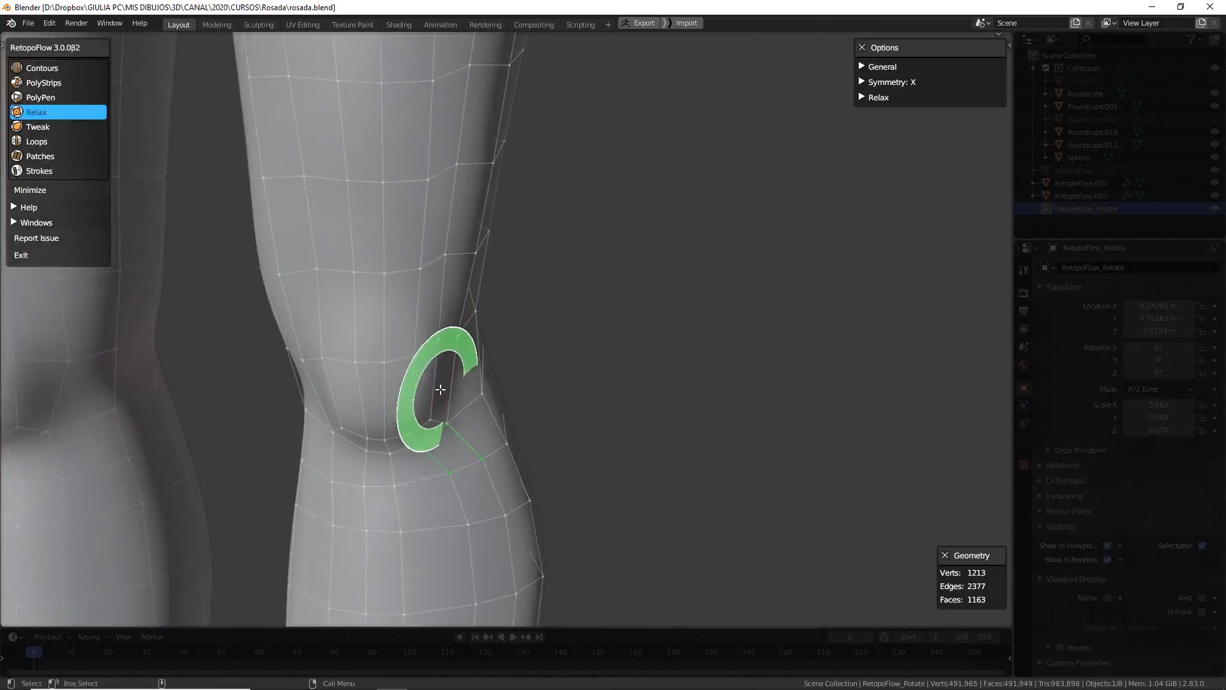
key(6)
ctrl+click(433, 382)
middle_drag(580, 339, 469, 319)
scroll(474, 315, up, 3)
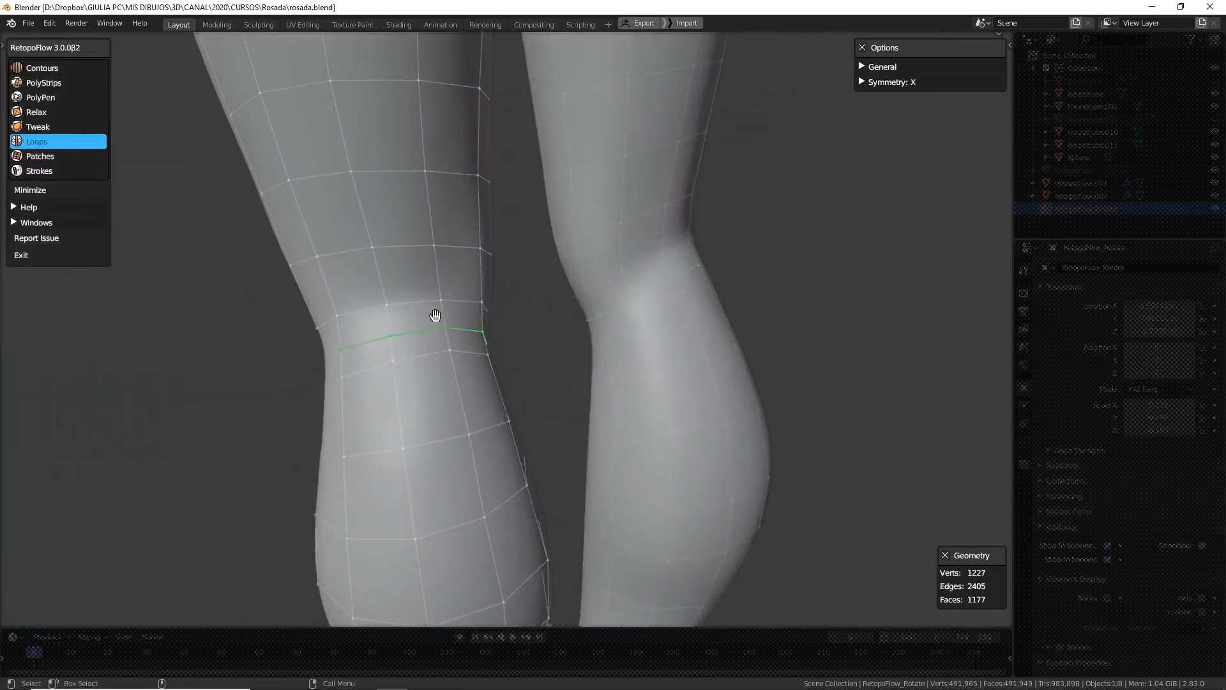
Clear the selection and shift the vertices at the back of the knee with a larger Tweak brush
key(5)
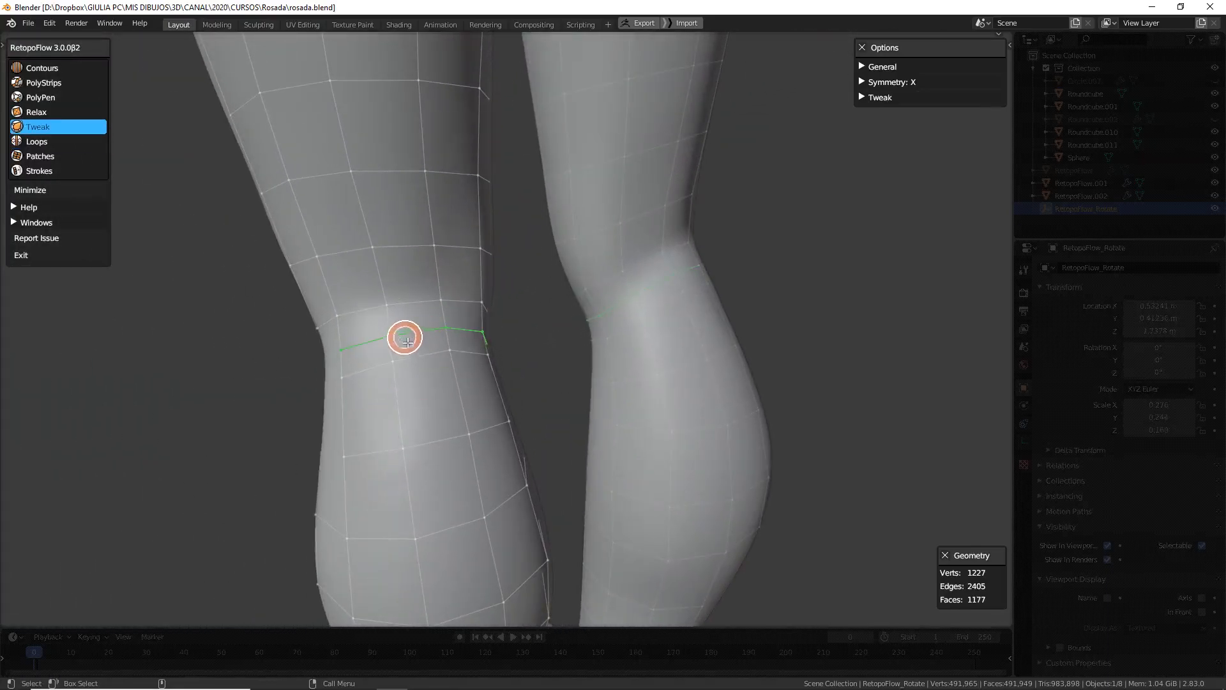
key(f)
click(449, 334)
key(alt+a)
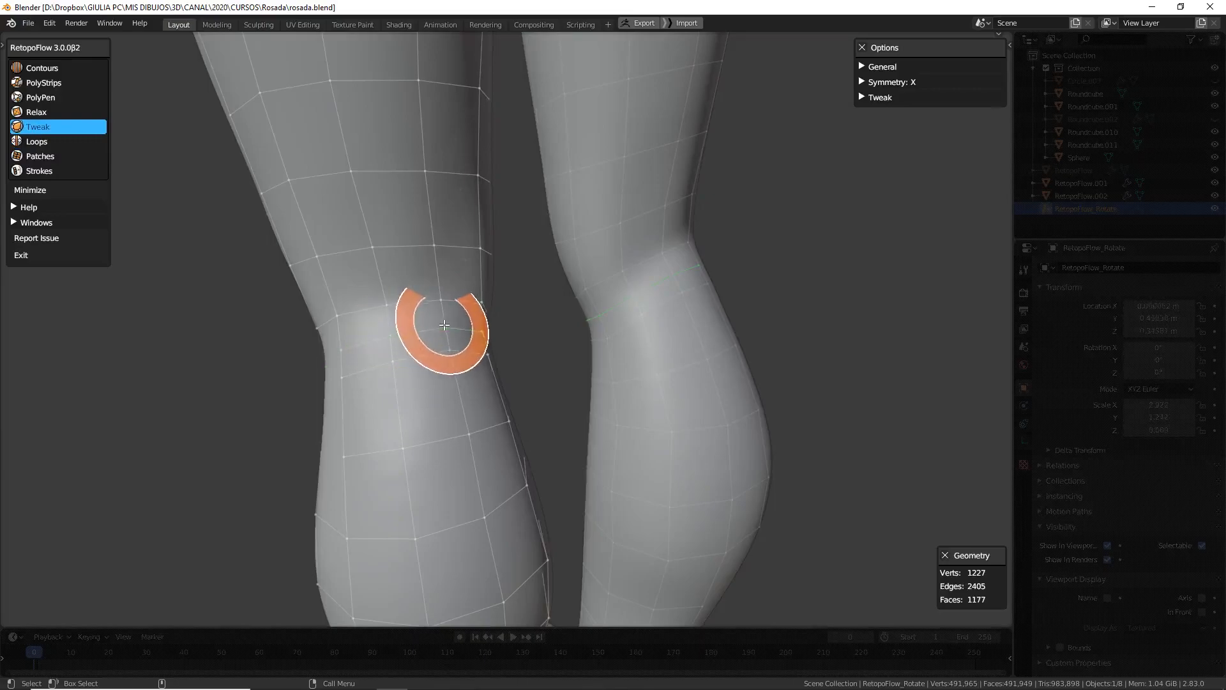
middle_drag(461, 311, 419, 320)
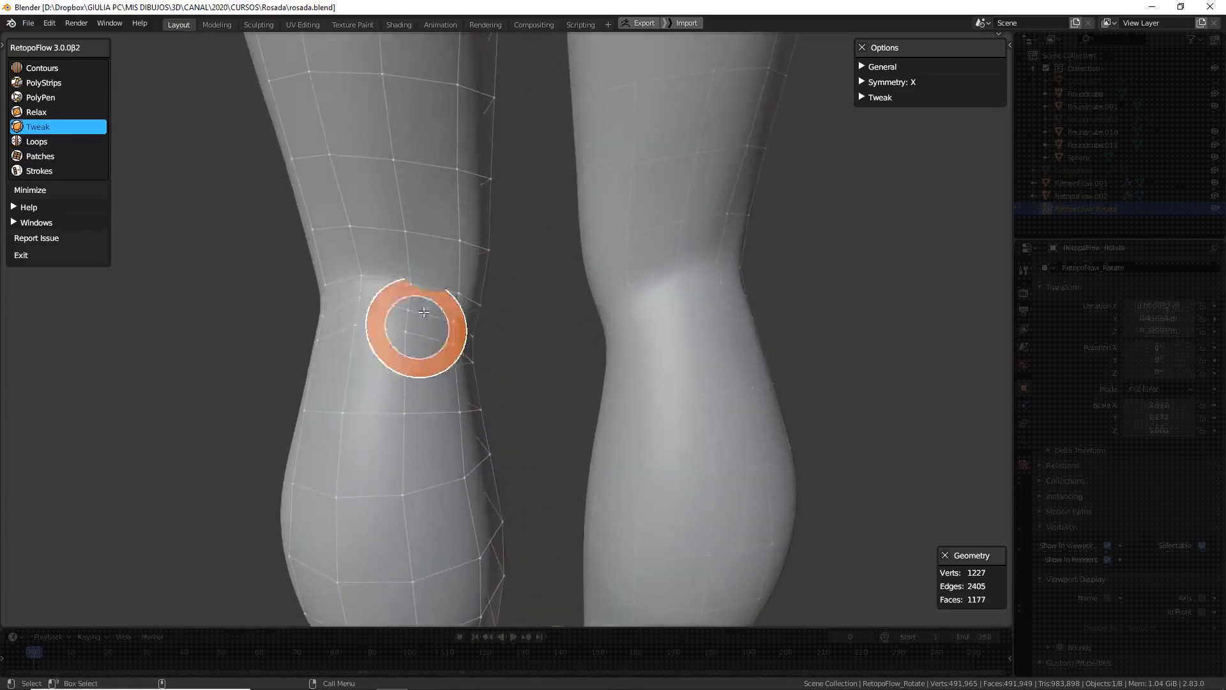
mouse_move(347, 306)
middle_down()
mouse_move(443, 334)
mouse_move(424, 323)
mouse_move(374, 378)
mouse_move(367, 358)
mouse_move(434, 359)
middle_up()
Adjust individual vertices along the crease behind the knee with a smaller Tweak brush
key(f)
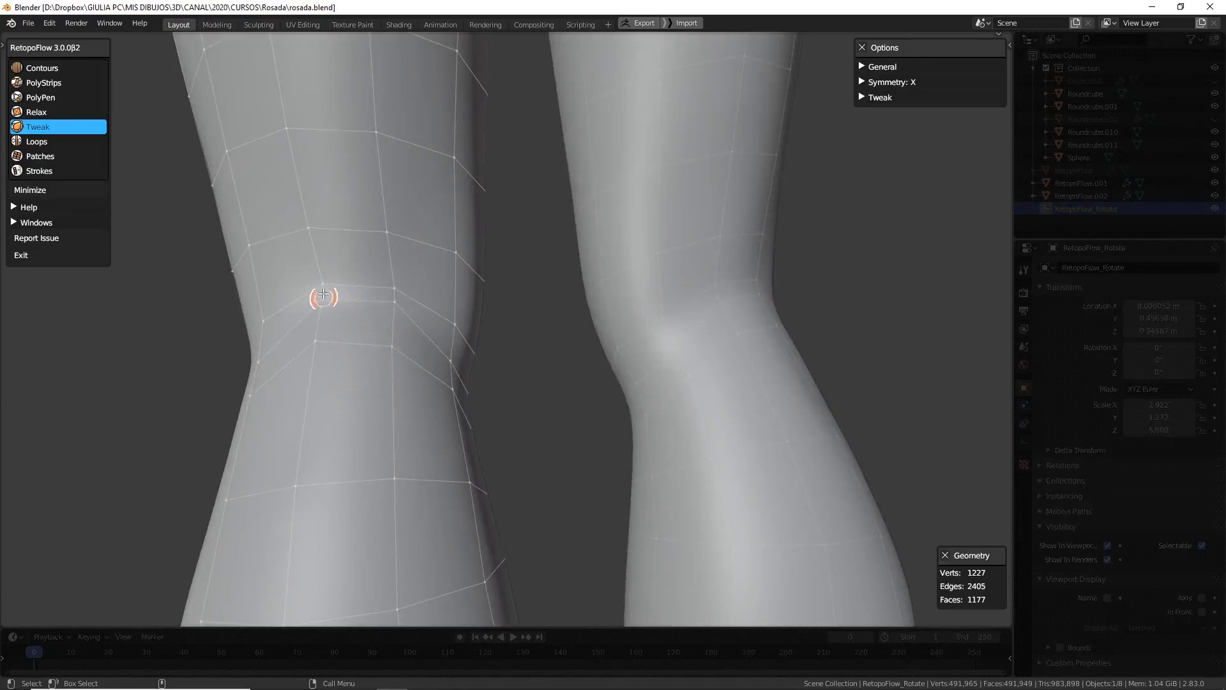
mouse_move(396, 293)
middle_down()
mouse_move(454, 370)
mouse_move(441, 311)
middle_up()
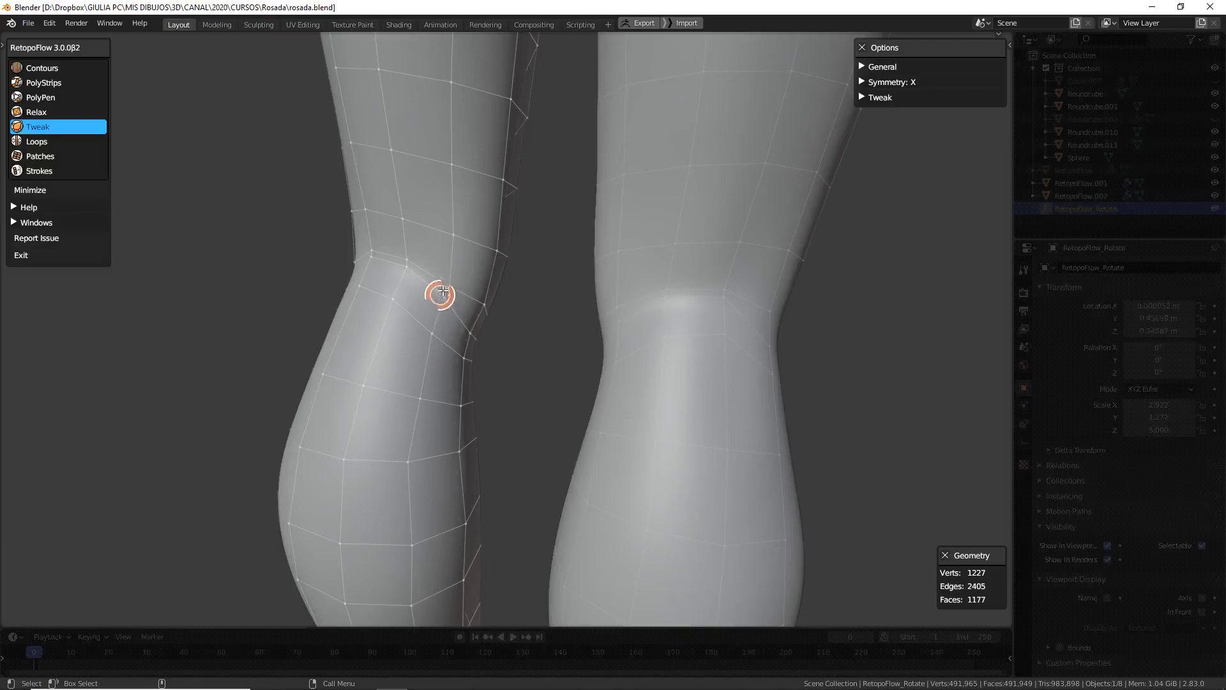
mouse_move(452, 291)
middle_down()
mouse_move(470, 351)
mouse_move(441, 293)
middle_up()
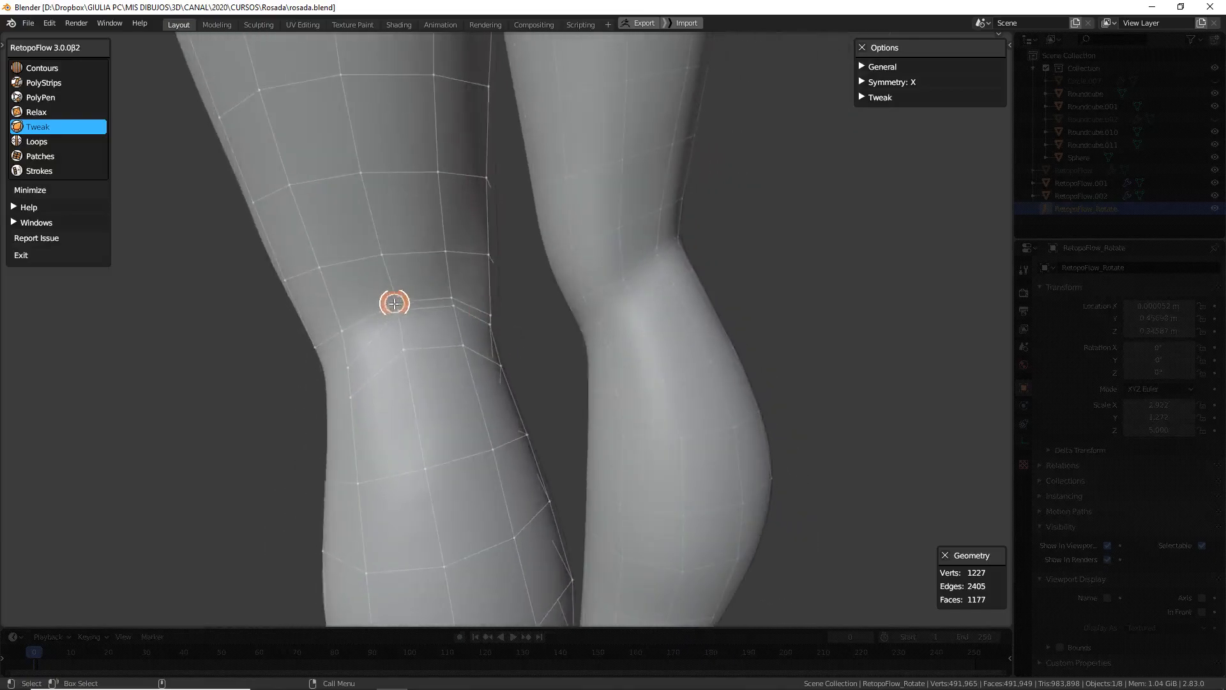
mouse_move(363, 339)
middle_down()
mouse_move(498, 331)
mouse_move(509, 418)
mouse_move(528, 416)
mouse_move(687, 271)
mouse_move(566, 301)
middle_up()
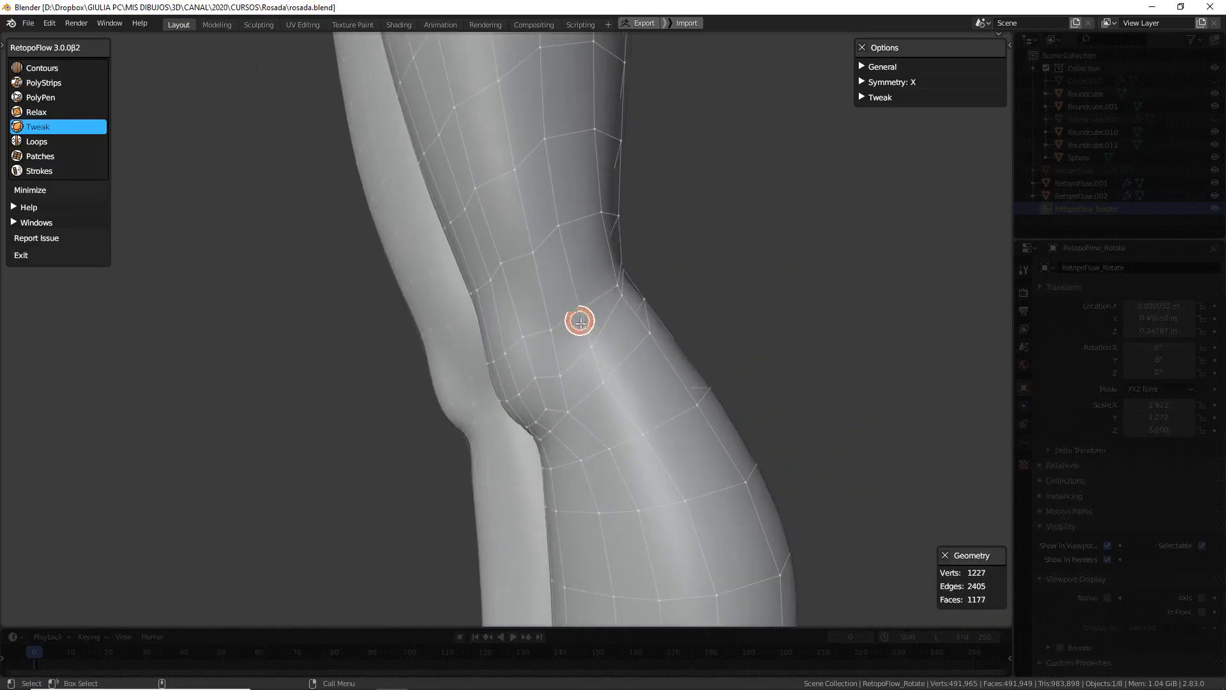
Tweak the vertices around the kneecap, the outer side of the knee and the lower thigh into even rows
mouse_move(527, 348)
middle_down()
mouse_move(665, 356)
mouse_move(664, 345)
mouse_move(635, 347)
mouse_move(481, 456)
mouse_move(516, 426)
middle_up()
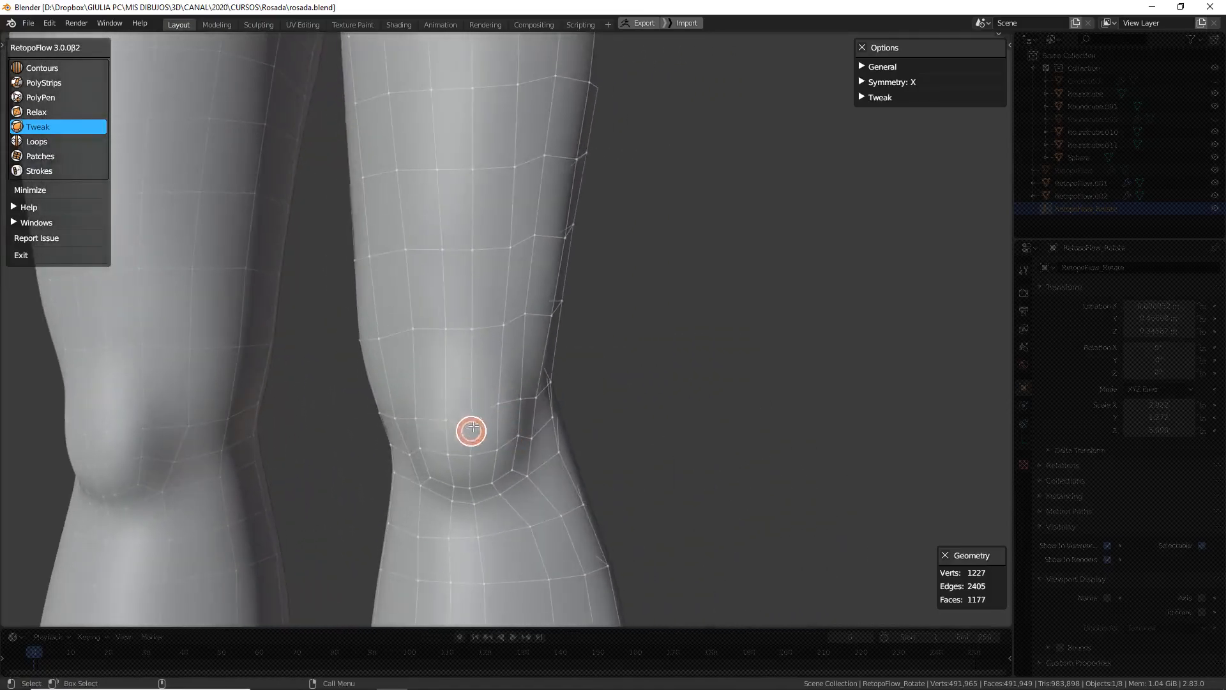
mouse_move(496, 426)
middle_down()
mouse_move(550, 418)
mouse_move(458, 405)
middle_up()
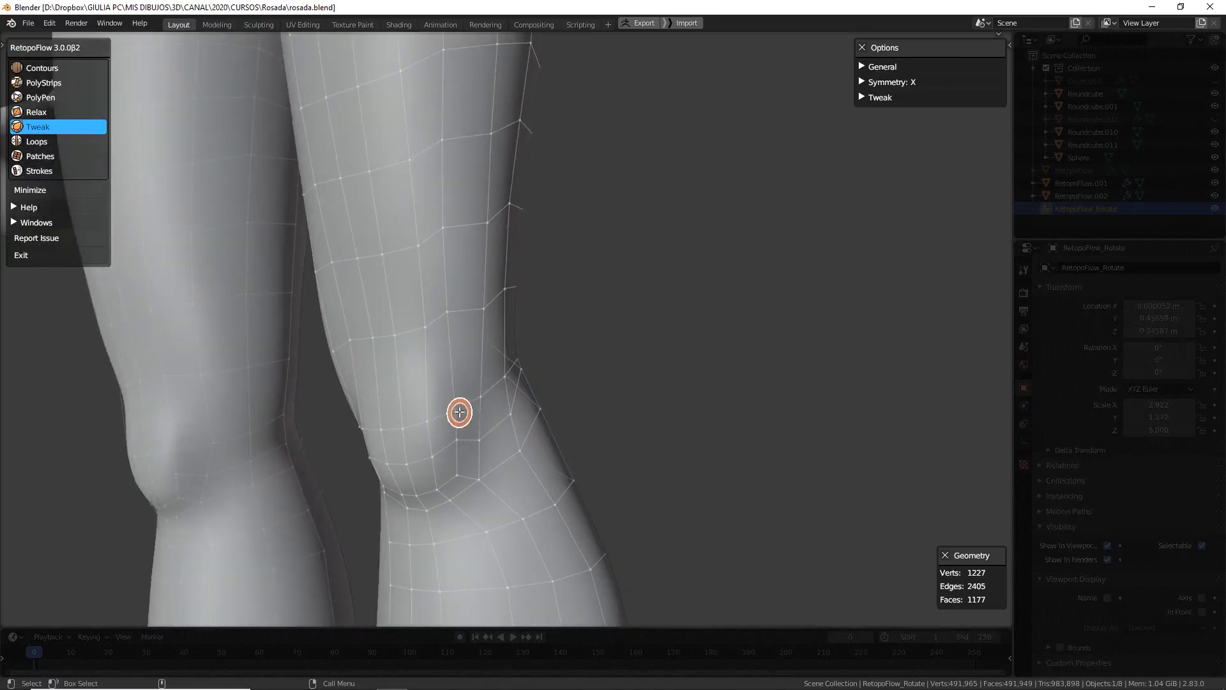
middle_drag(525, 372, 509, 383)
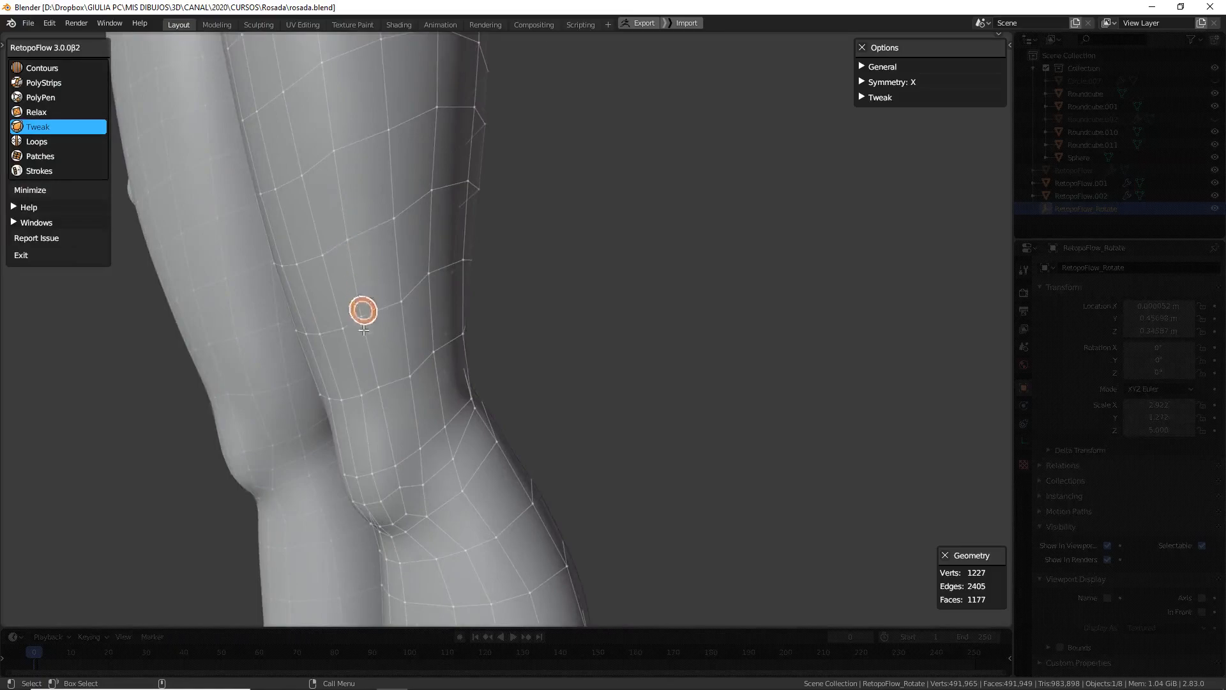
mouse_move(451, 255)
middle_down()
mouse_move(410, 309)
mouse_move(273, 281)
middle_up()
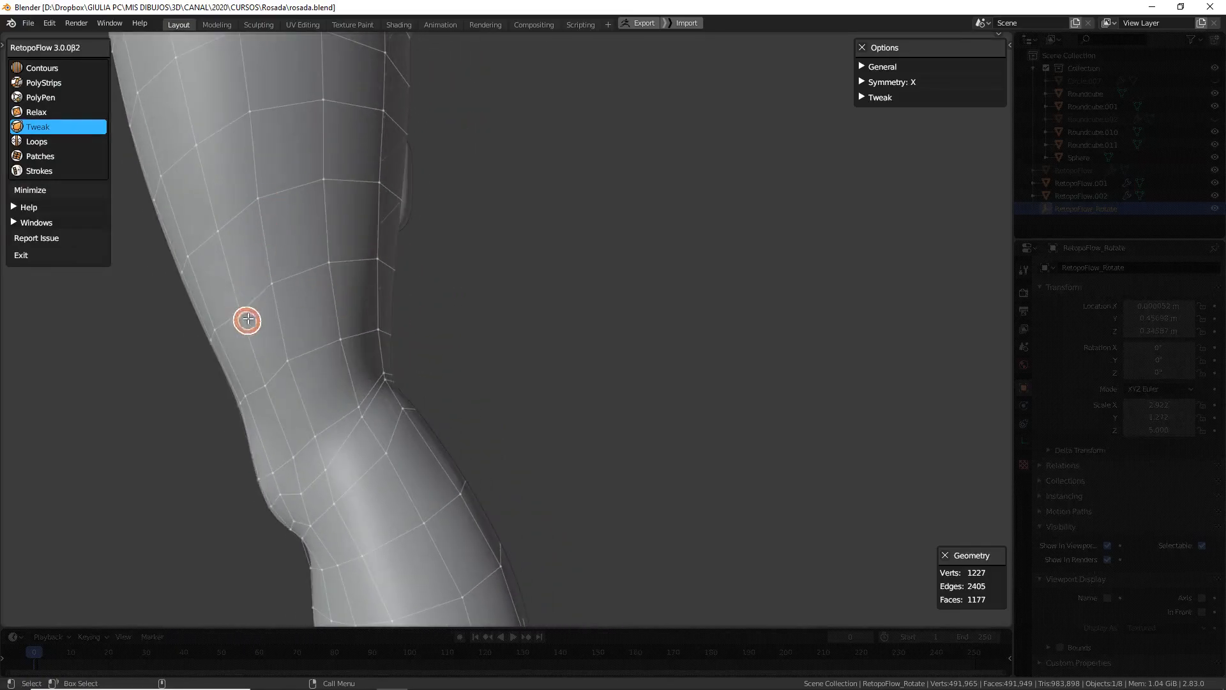
middle_drag(272, 385, 477, 371)
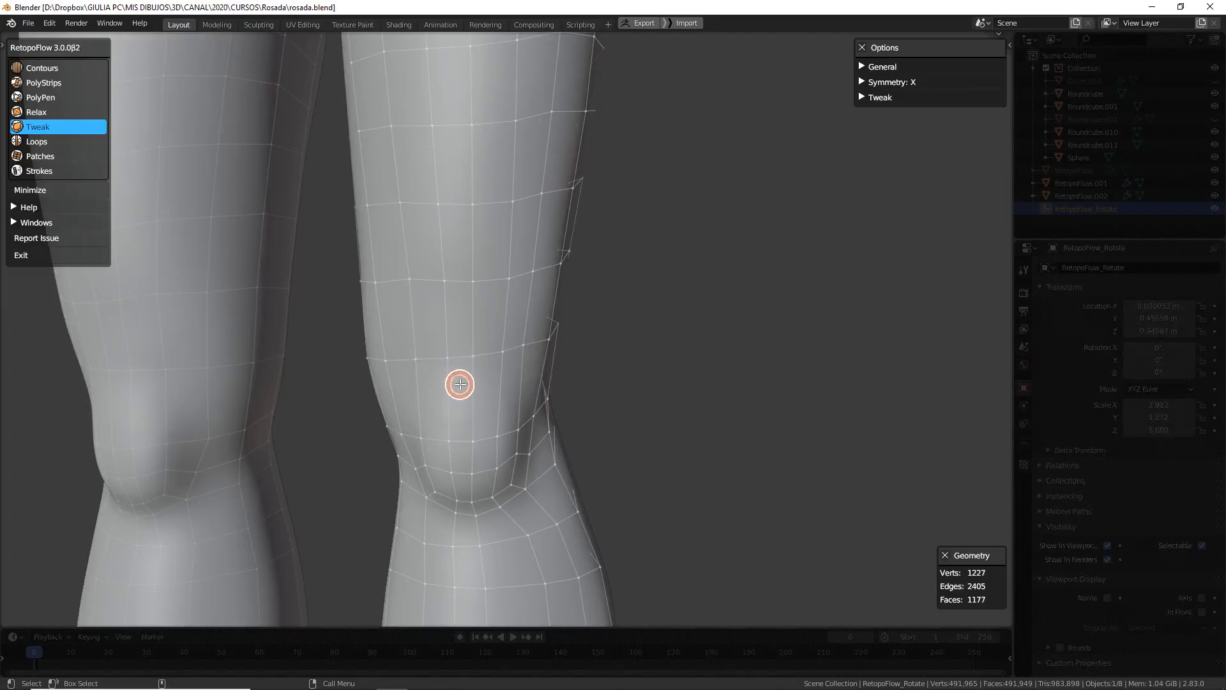
Insert one edge loop just above the knee and another just below it with the Loops tool
key(6)
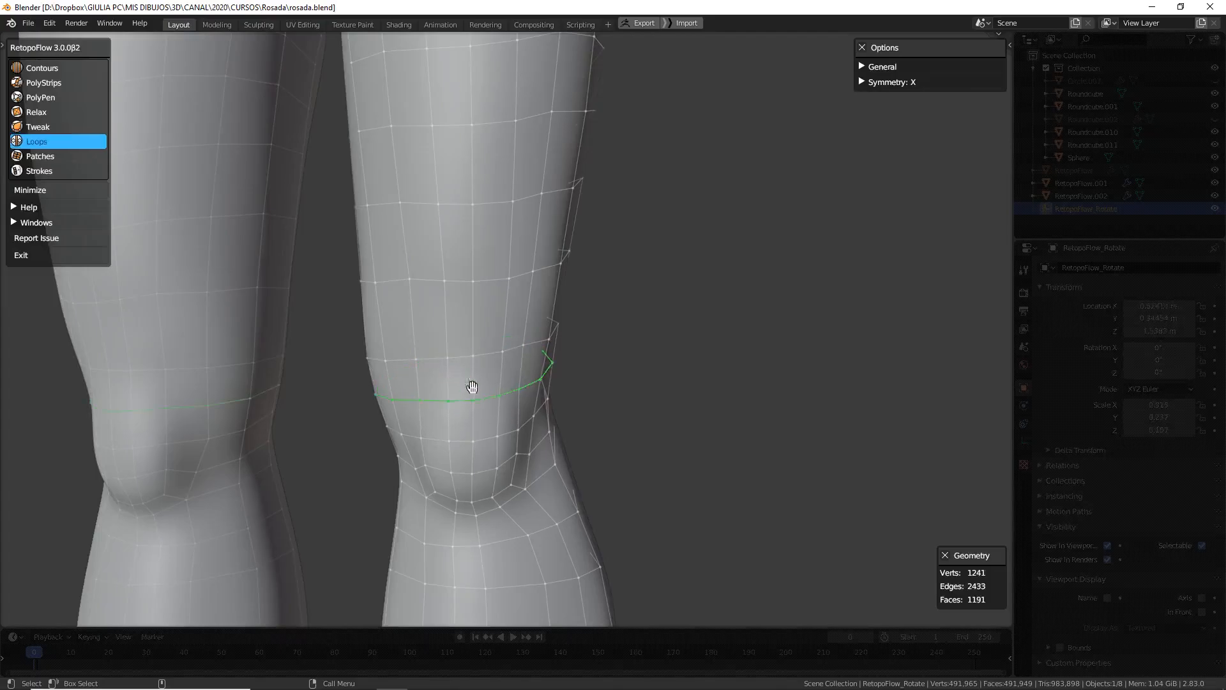
scroll(558, 396, down, 3)
scroll(617, 357, down, 4)
middle_drag(619, 391, 569, 396)
scroll(548, 361, up, 4)
scroll(548, 361, up, 3)
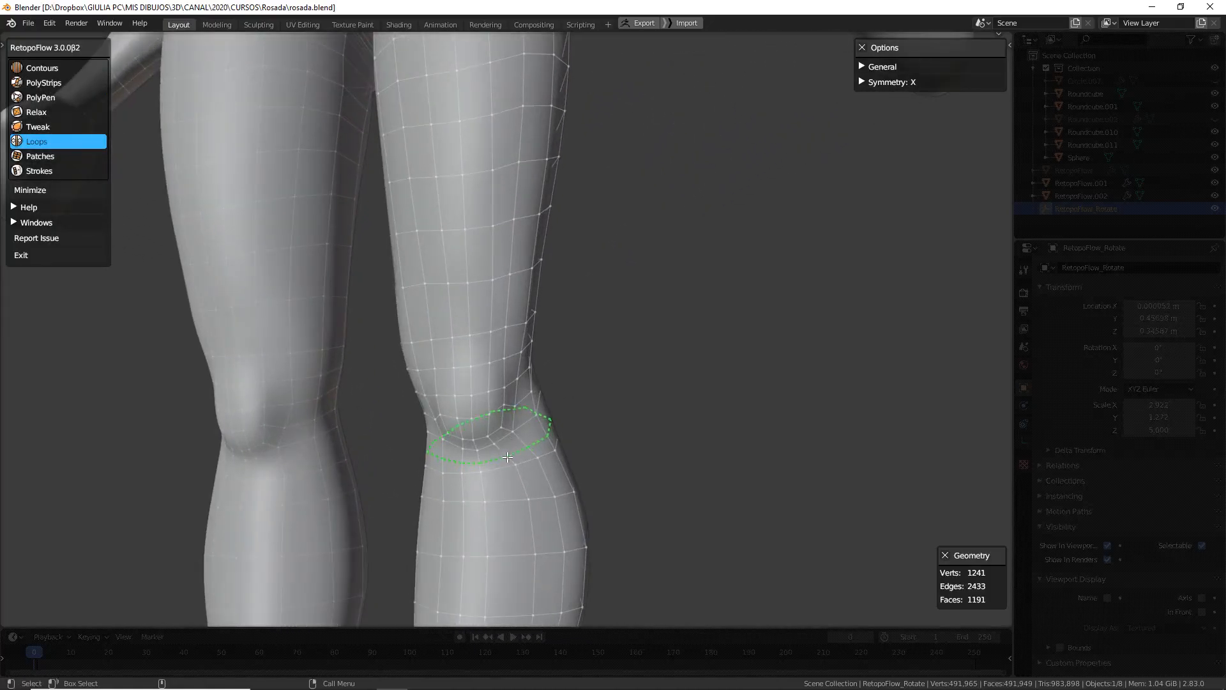
middle_drag(517, 447, 596, 405)
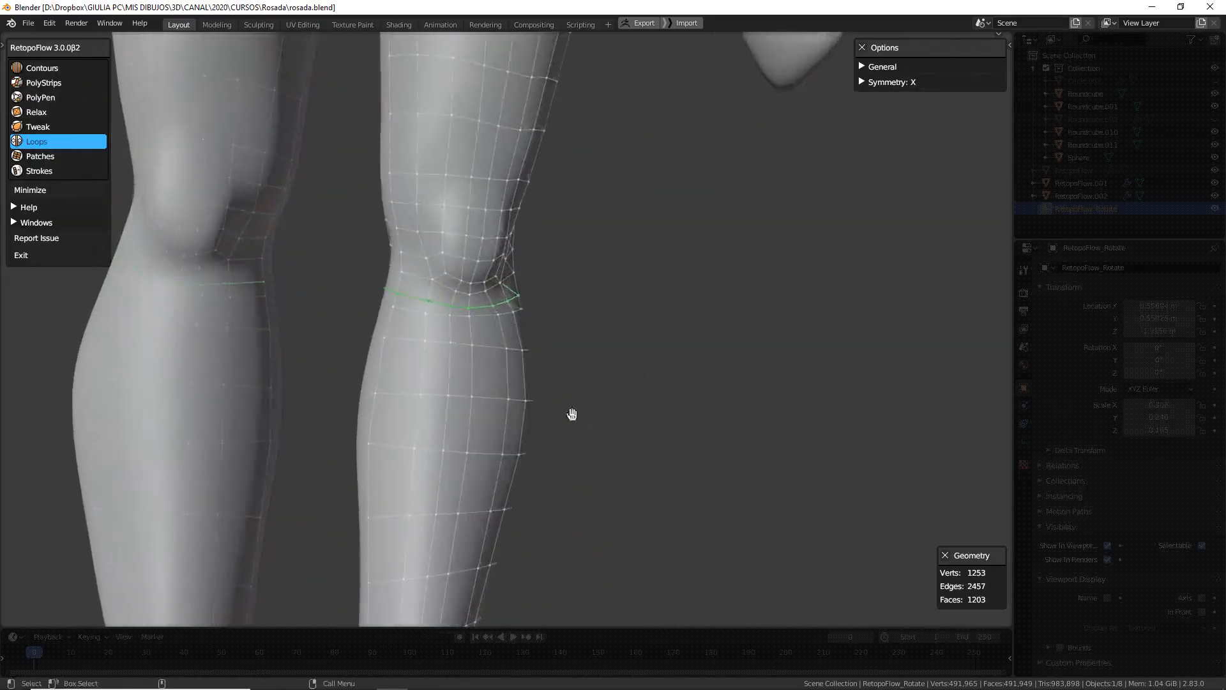
scroll(557, 420, down, 4)
scroll(558, 420, up, 5)
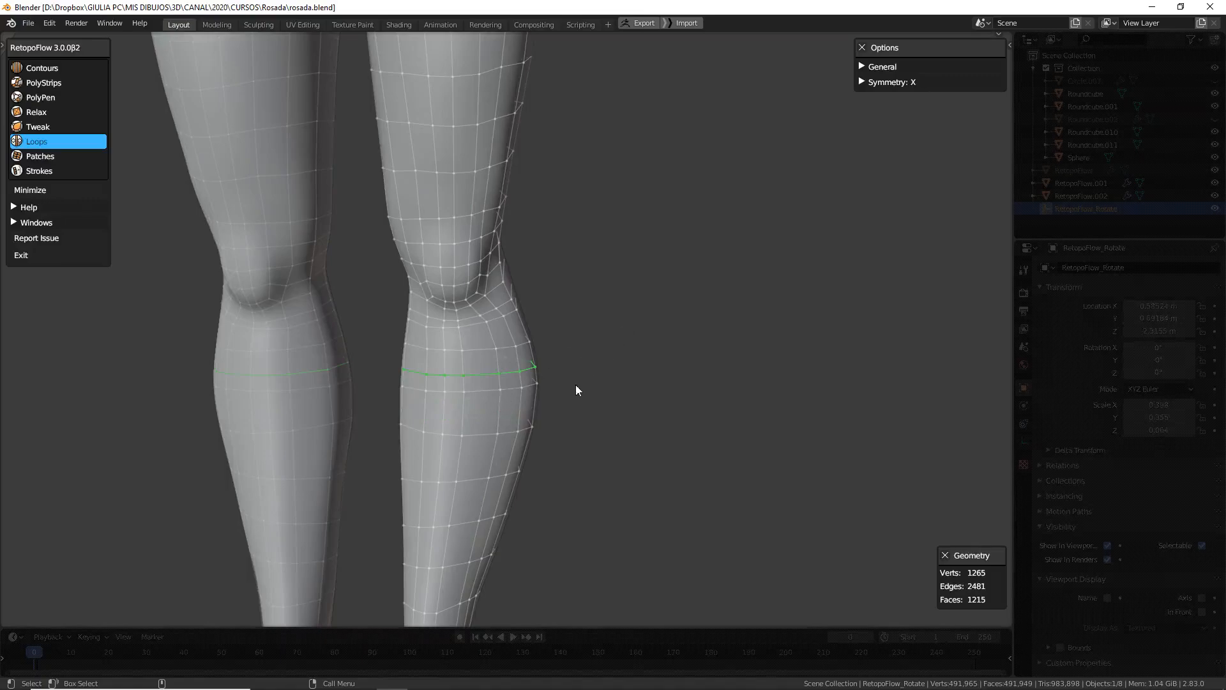
middle_drag(584, 366, 599, 338)
key(ctrl+z)
Reposition the edges below the knee and tweak the vertices at the back and side of the knee
middle_drag(483, 309, 466, 295)
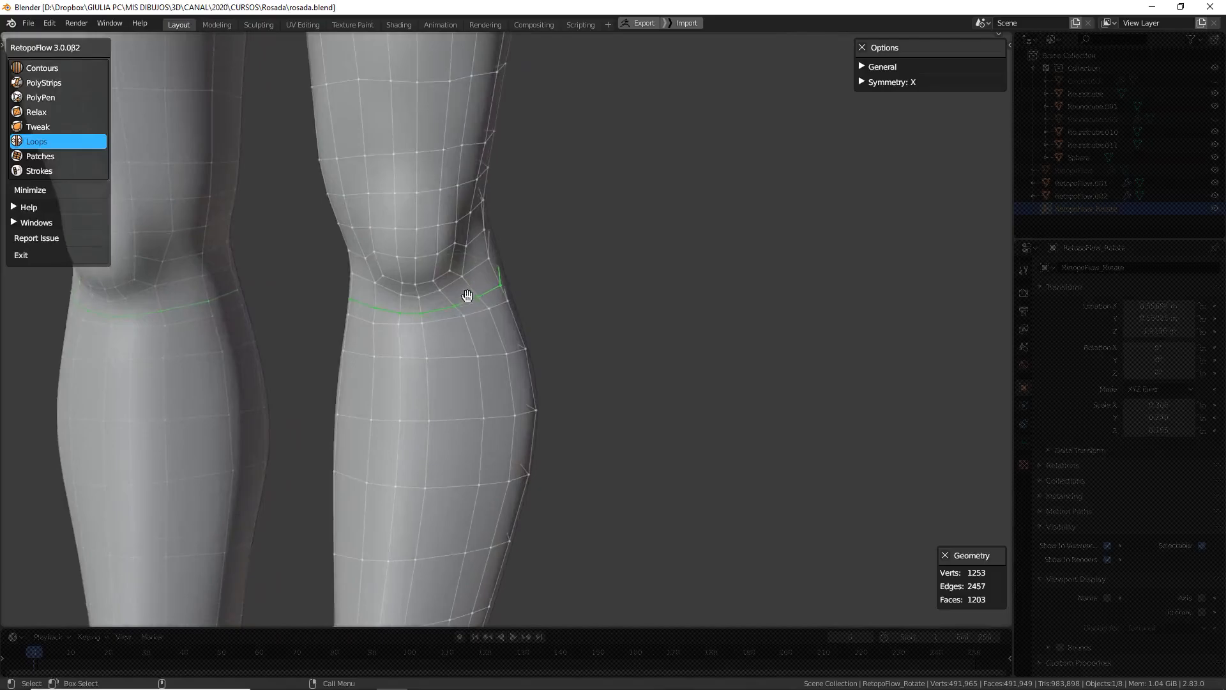
middle_drag(556, 318, 395, 258)
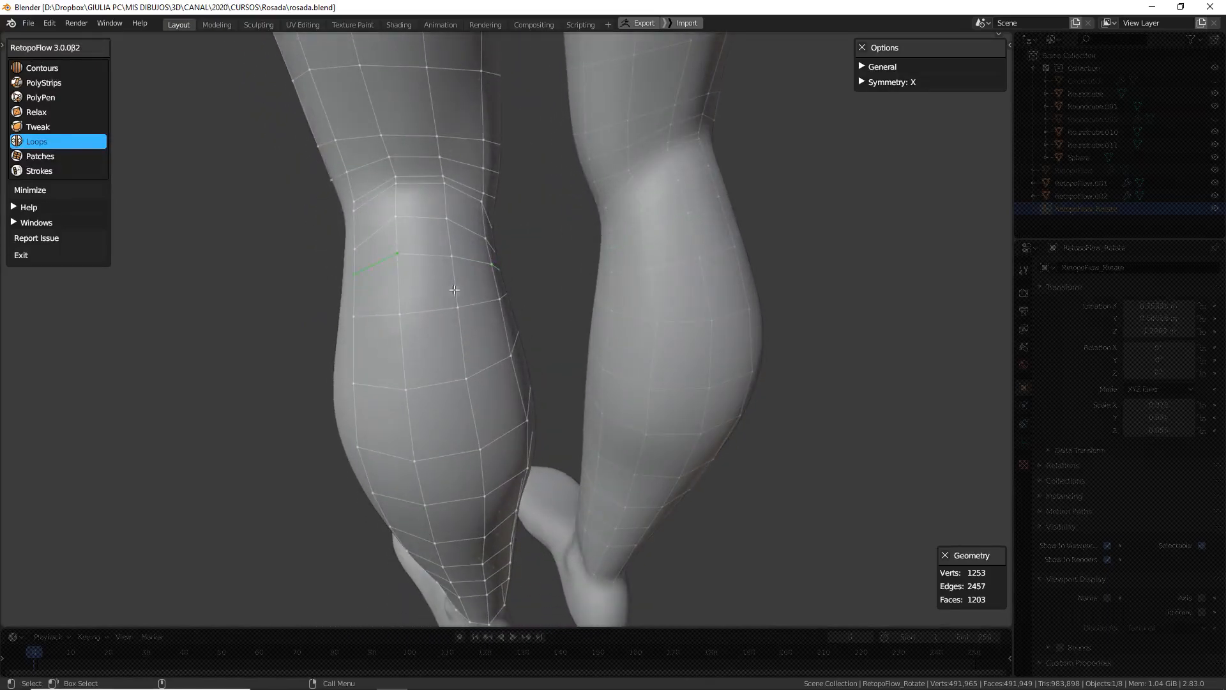
middle_drag(510, 260, 485, 240)
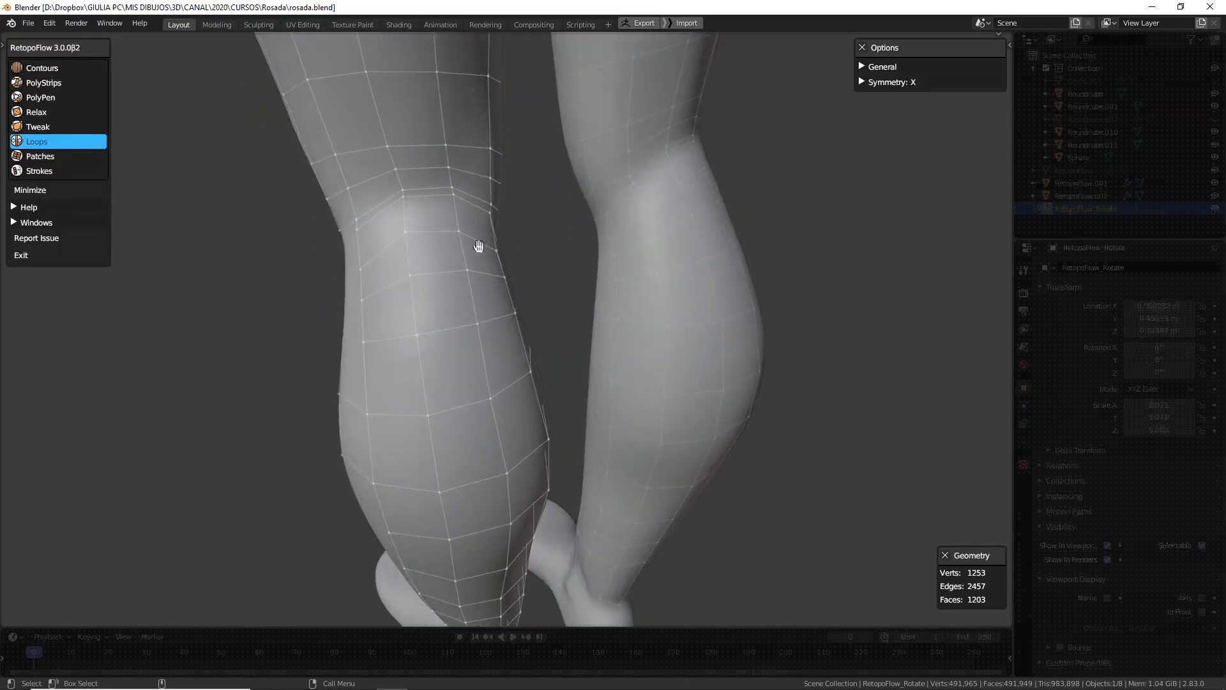
key(4)
key(5)
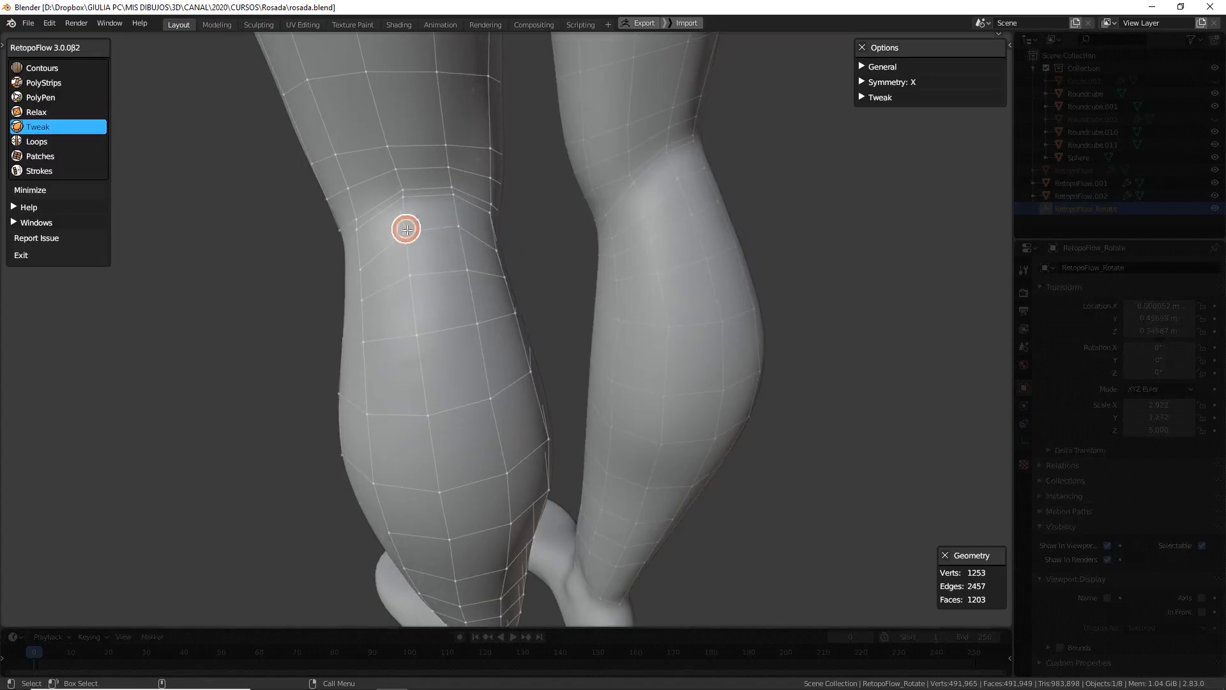
middle_drag(446, 280, 569, 265)
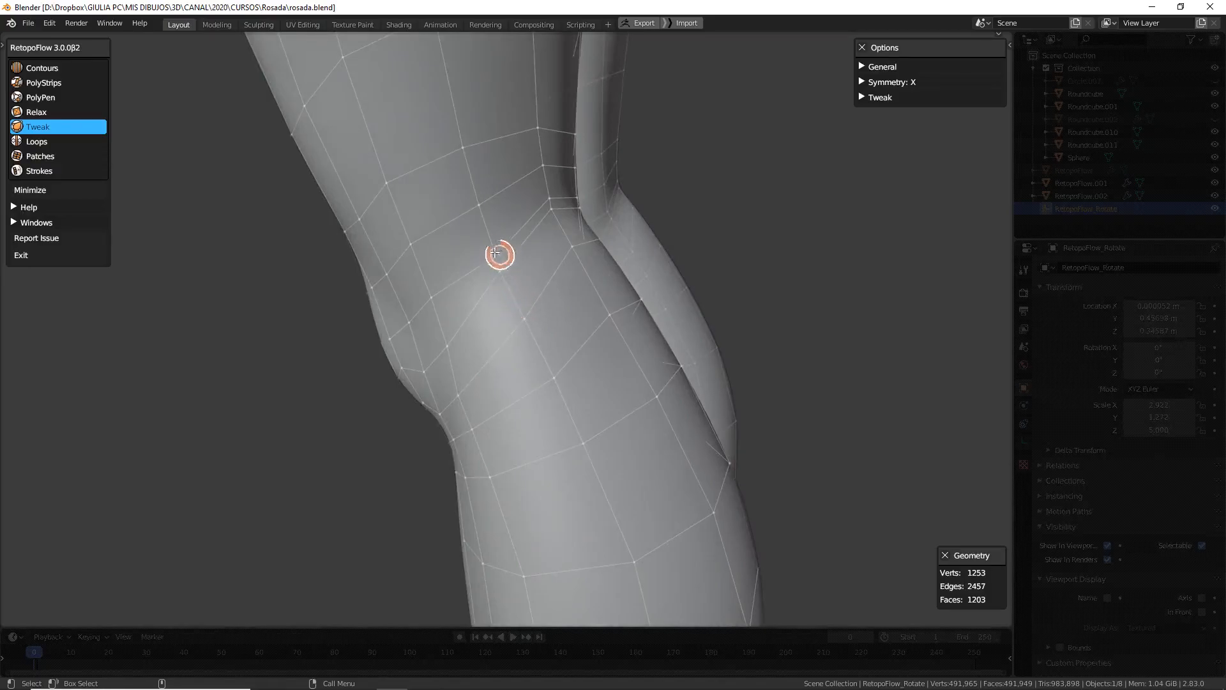
Examine the body's retopology from the legs up to the neck, from the front and the back
scroll(588, 235, down, 5)
middle_drag(528, 285, 545, 257)
scroll(618, 257, up, 4)
scroll(590, 263, down, 2)
middle_drag(558, 257, 527, 328)
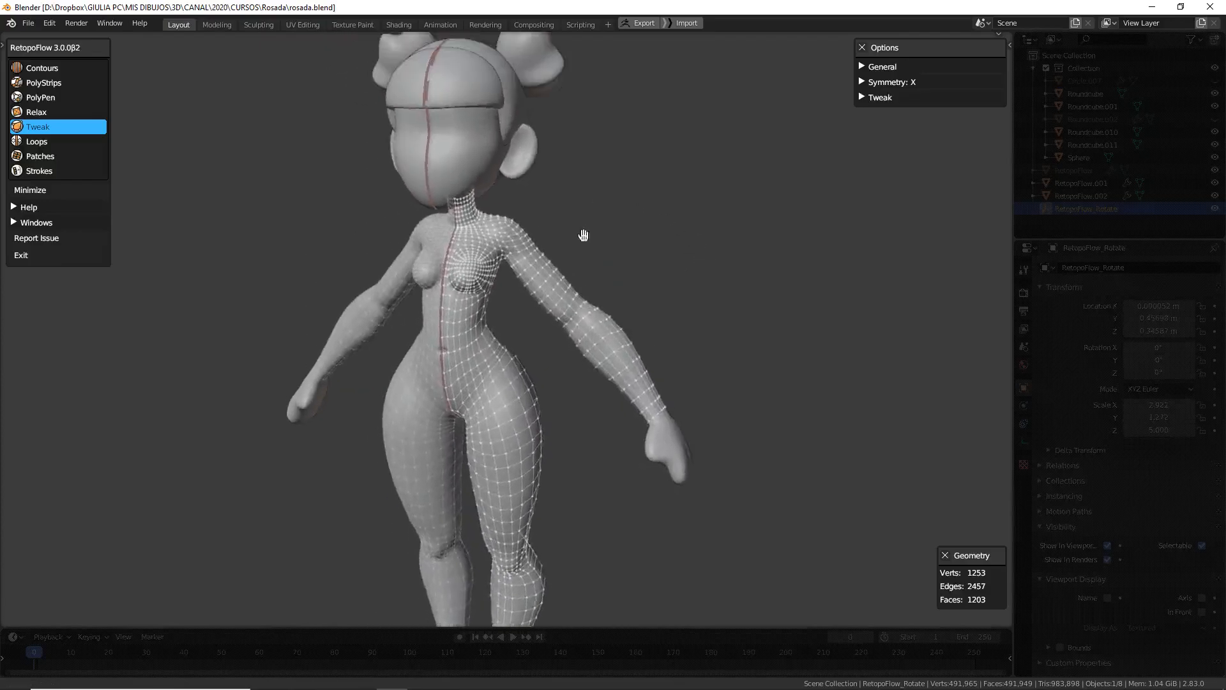
shift+middle_drag(585, 233, 585, 251)
scroll(547, 224, up, 5)
scroll(542, 231, down, 2)
shift+middle_drag(543, 197, 545, 307)
mouse_move(499, 358)
middle_down()
mouse_move(494, 261)
mouse_move(517, 293)
mouse_move(497, 472)
mouse_move(526, 250)
middle_up()
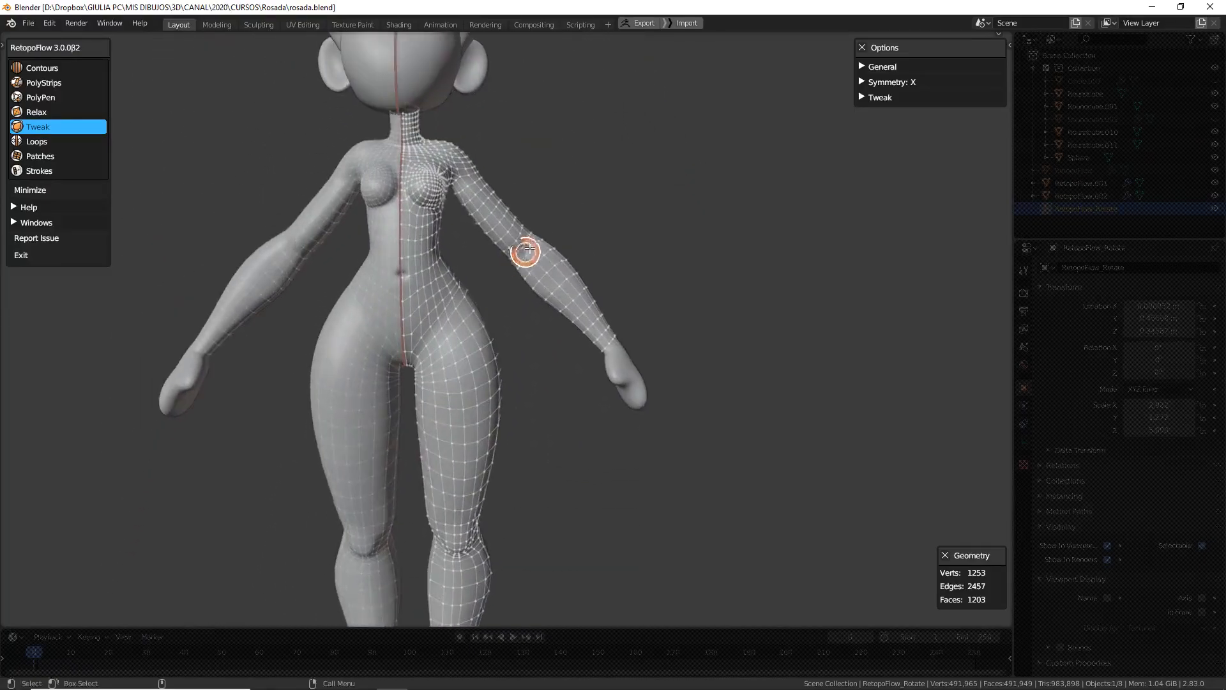
middle_drag(606, 239, 561, 244)
middle_drag(477, 248, 360, 240)
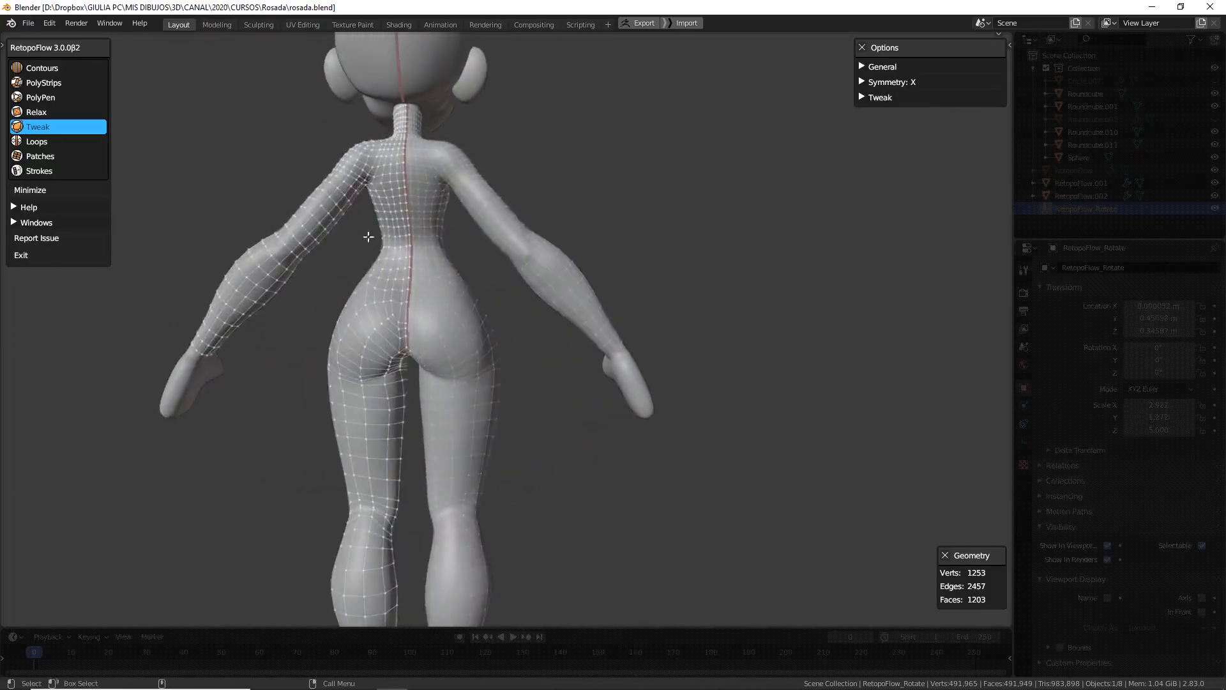